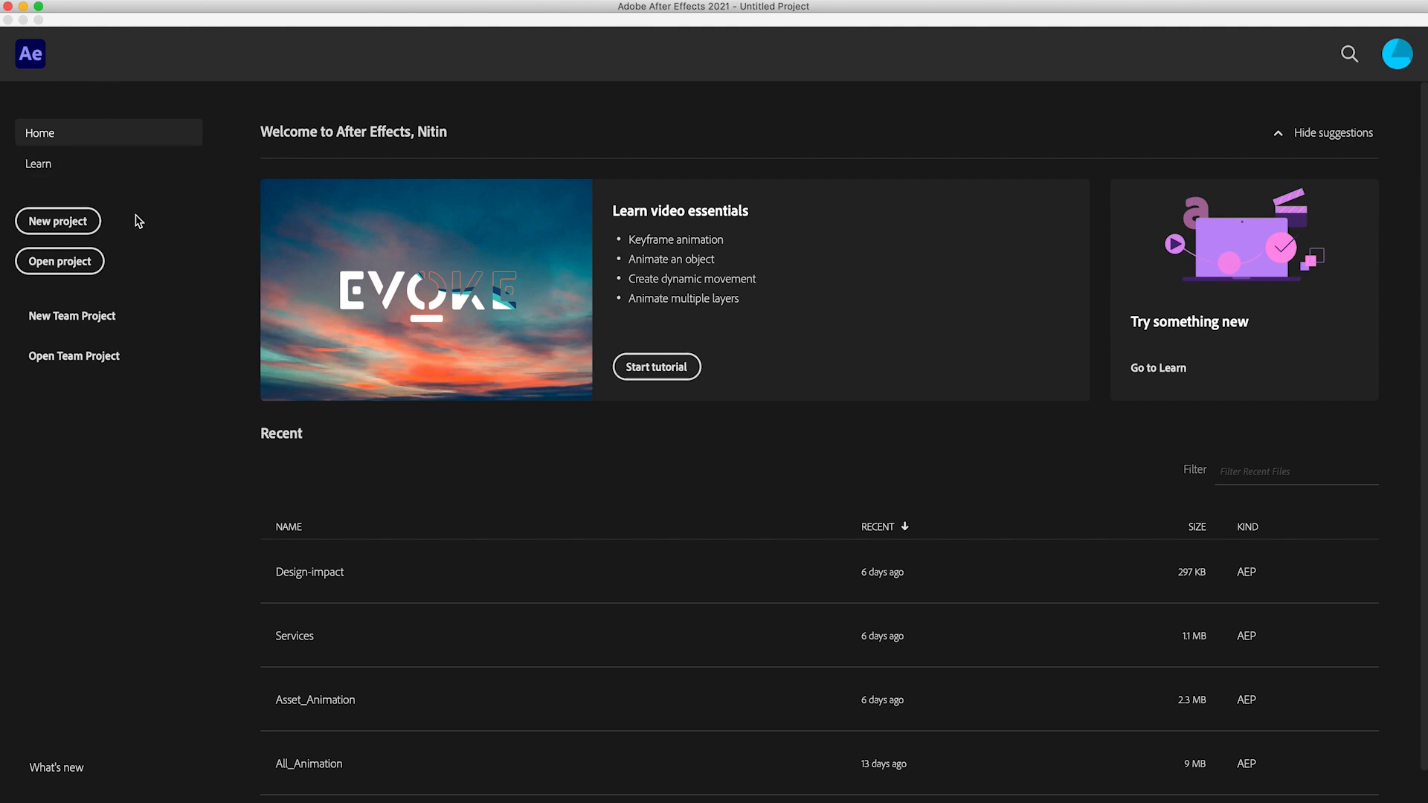
Create a new project and save it to the Desktop as Icon.aep
left_click(62, 224)
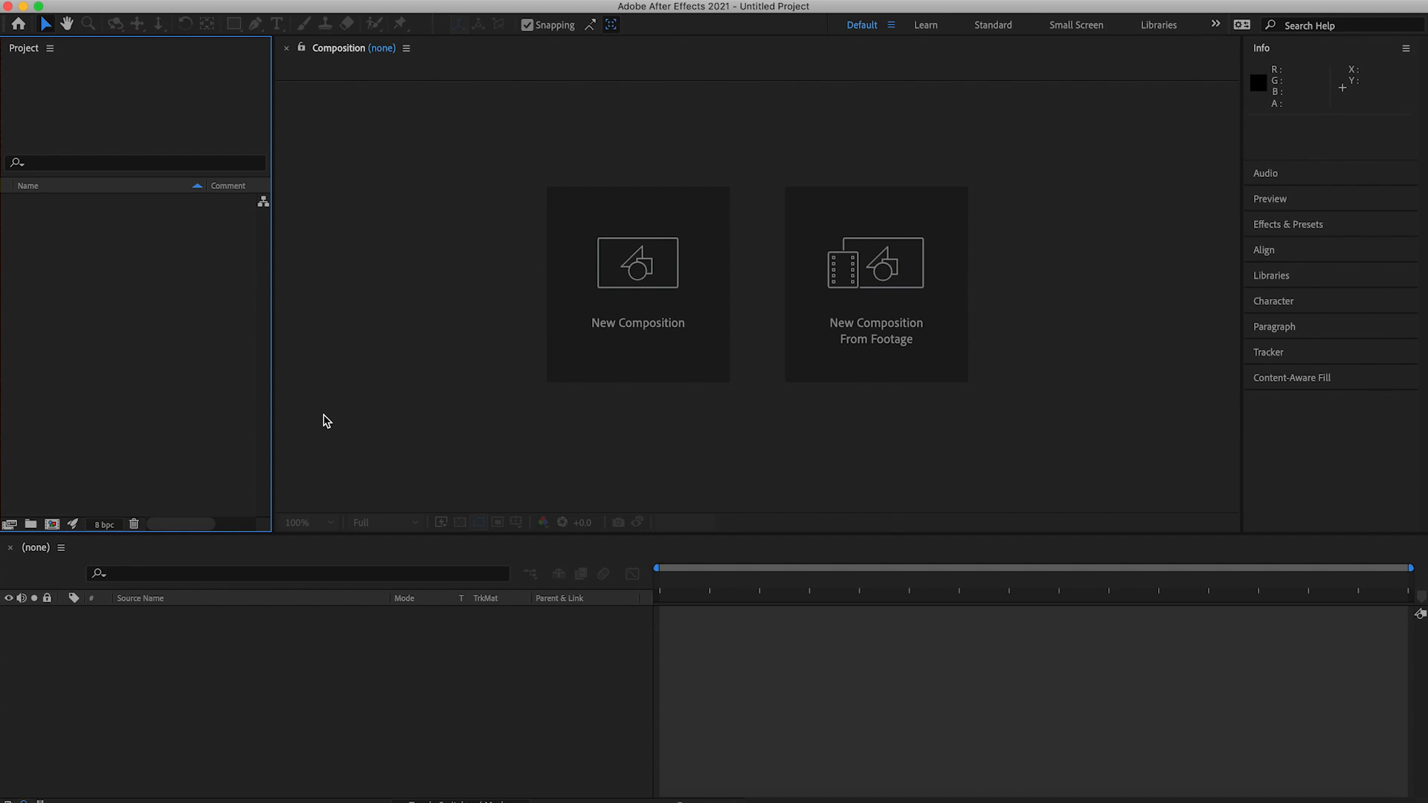
key("shift+super+s")
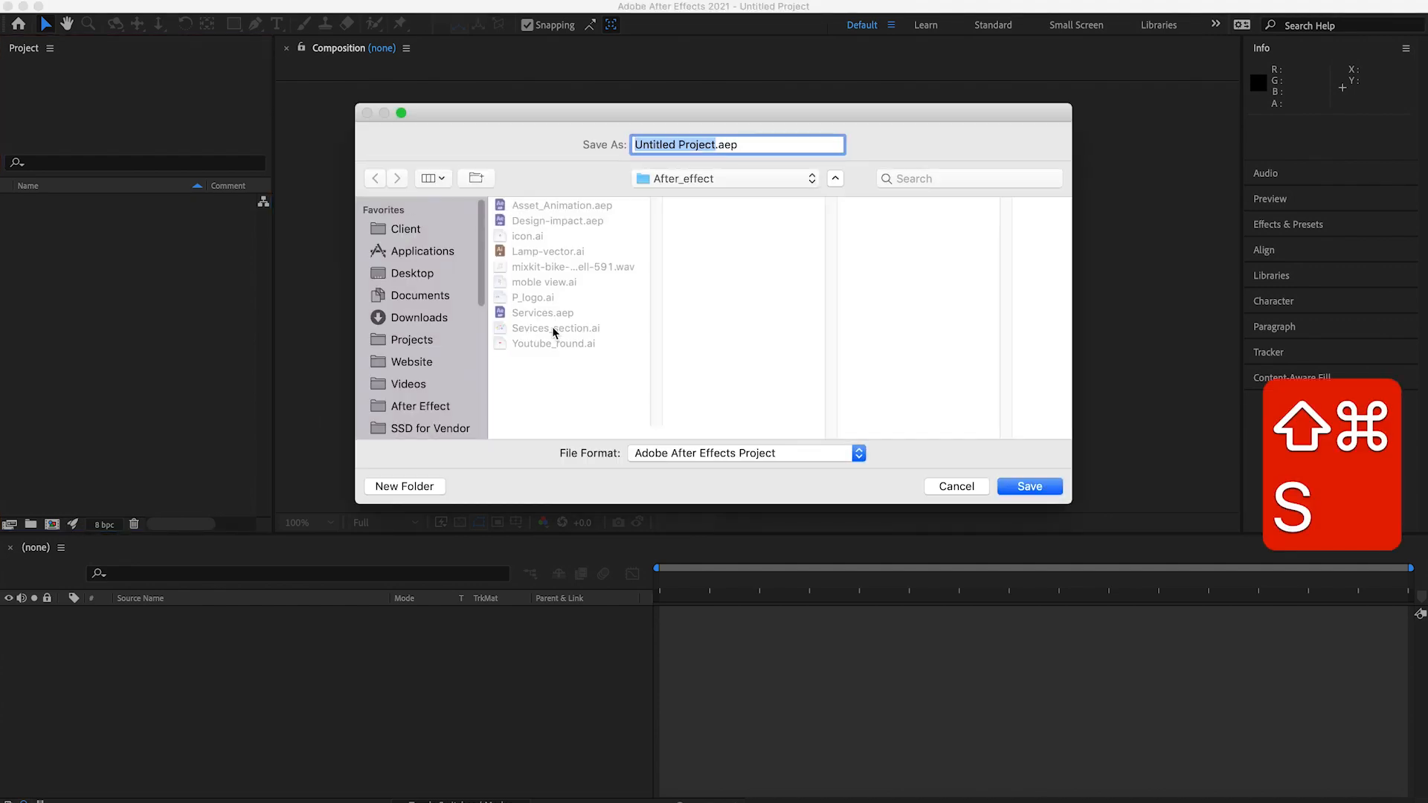
left_click(407, 273)
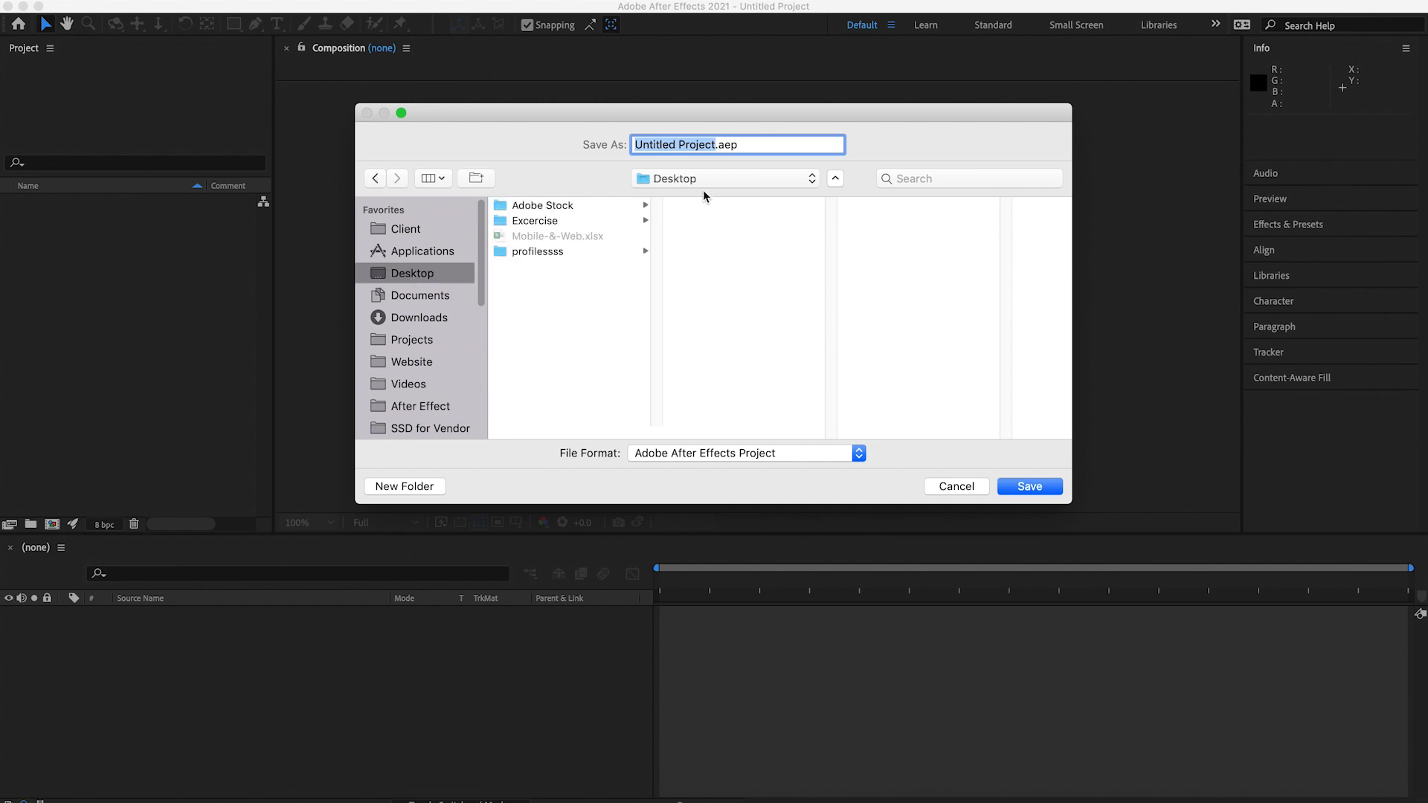
type("Icon")
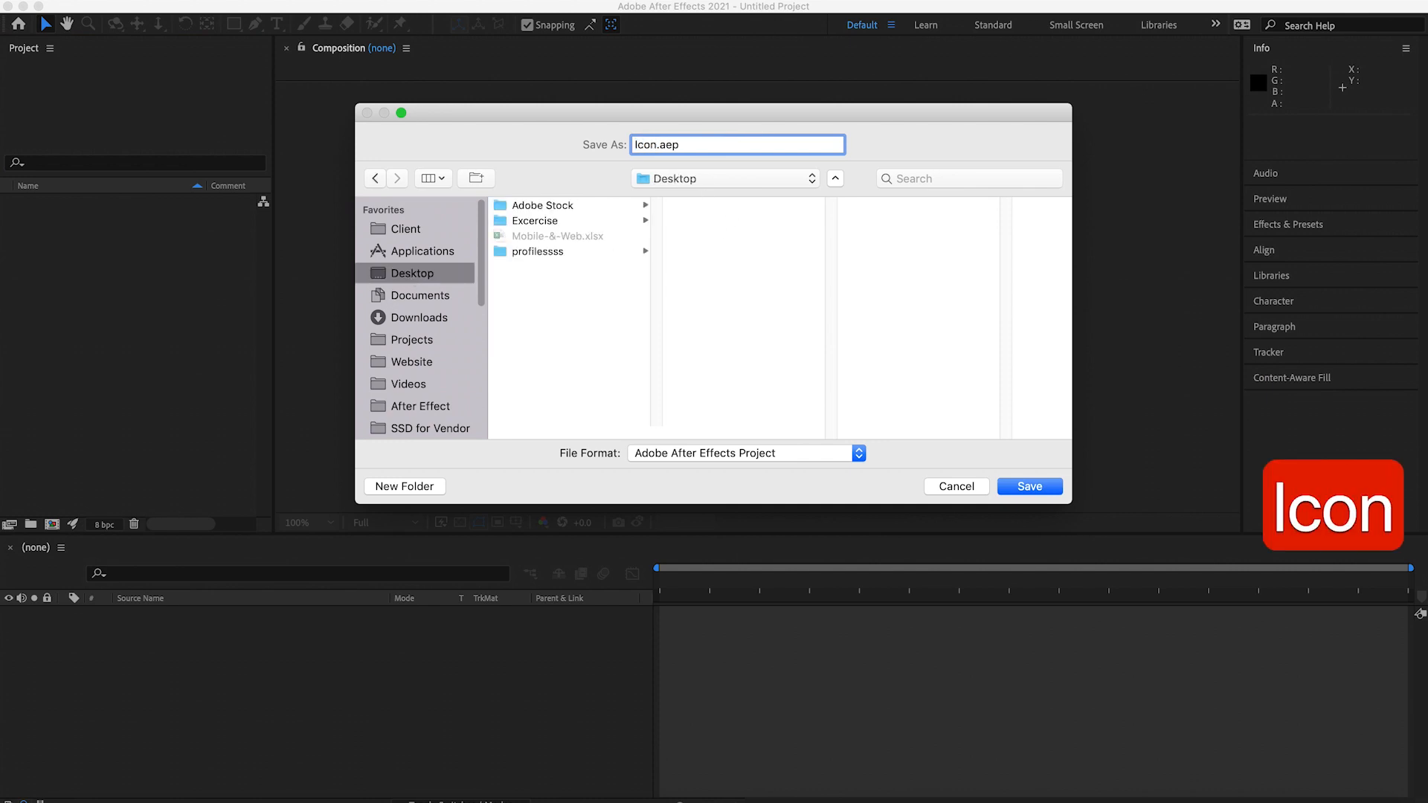
key("Return")
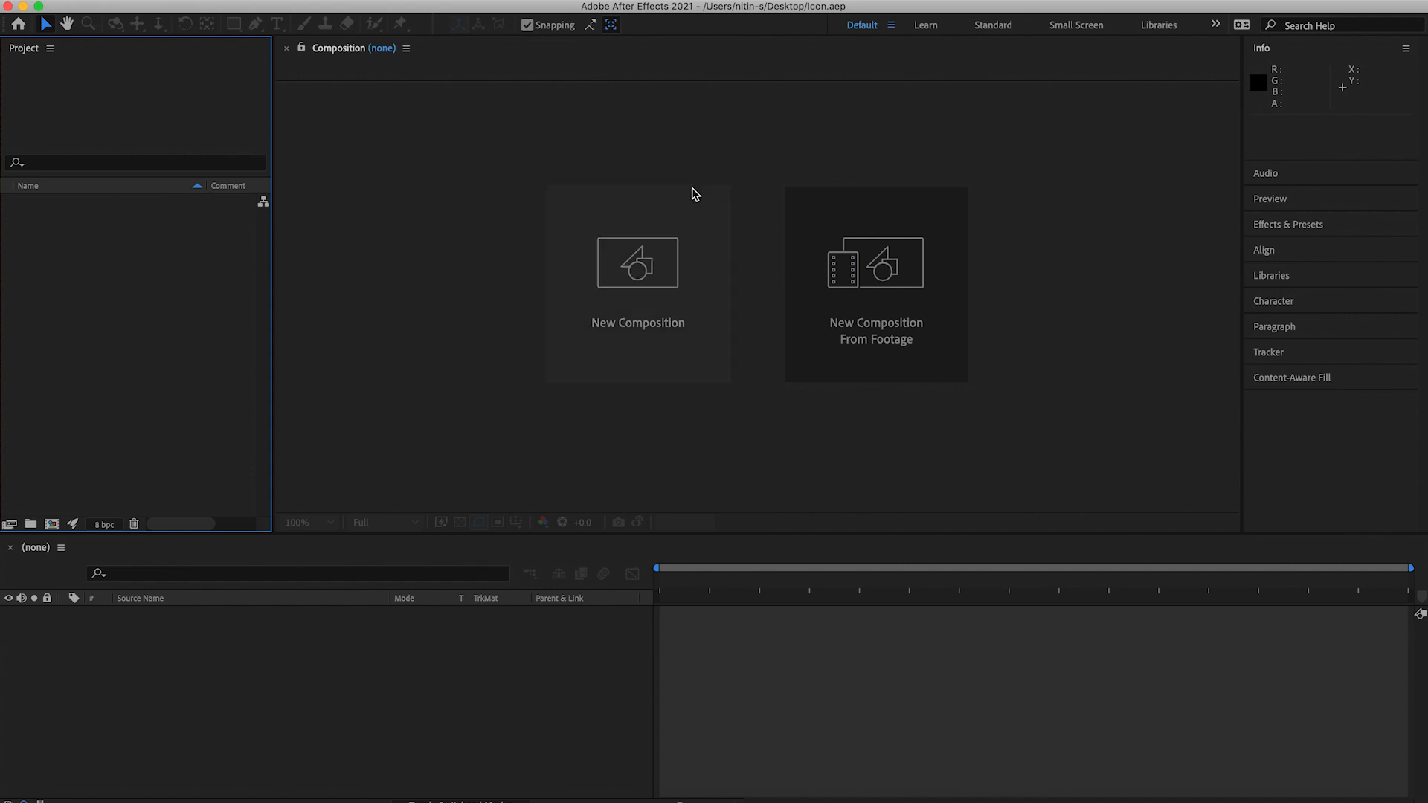
Open the artwork file 1.ai from the Excercise folder on the desktop in Adobe Illustrator
key("ctrl+Right")
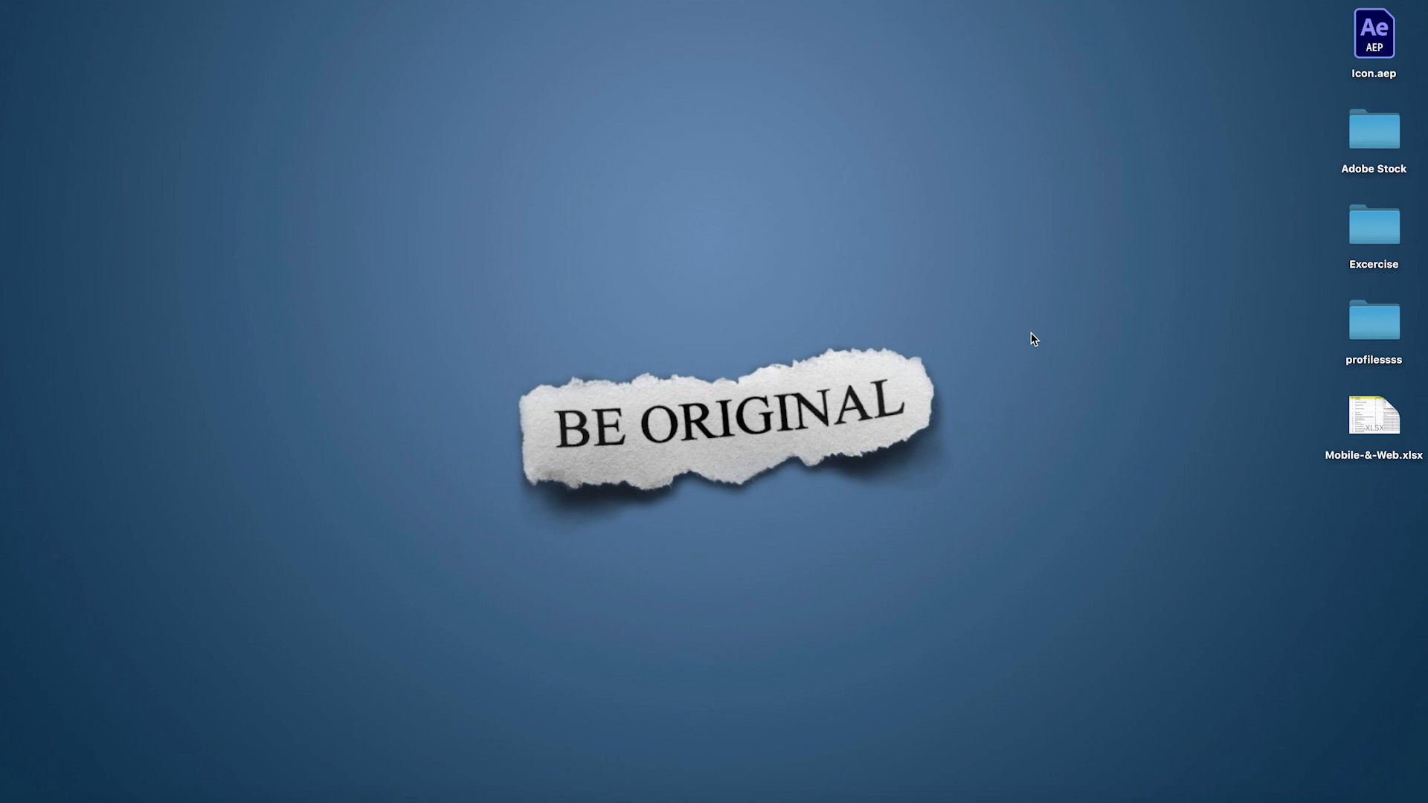
double_click(1373, 256)
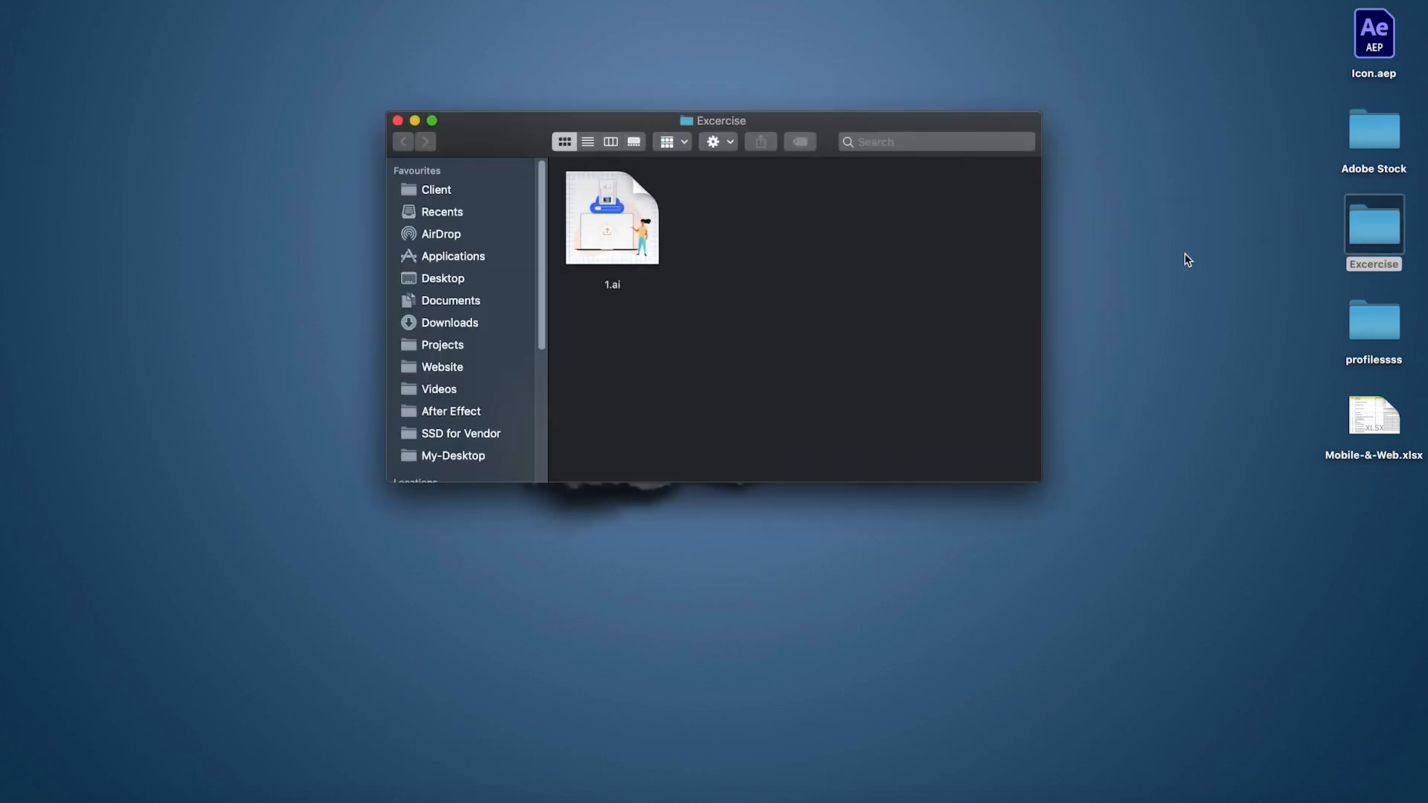
double_click(625, 223)
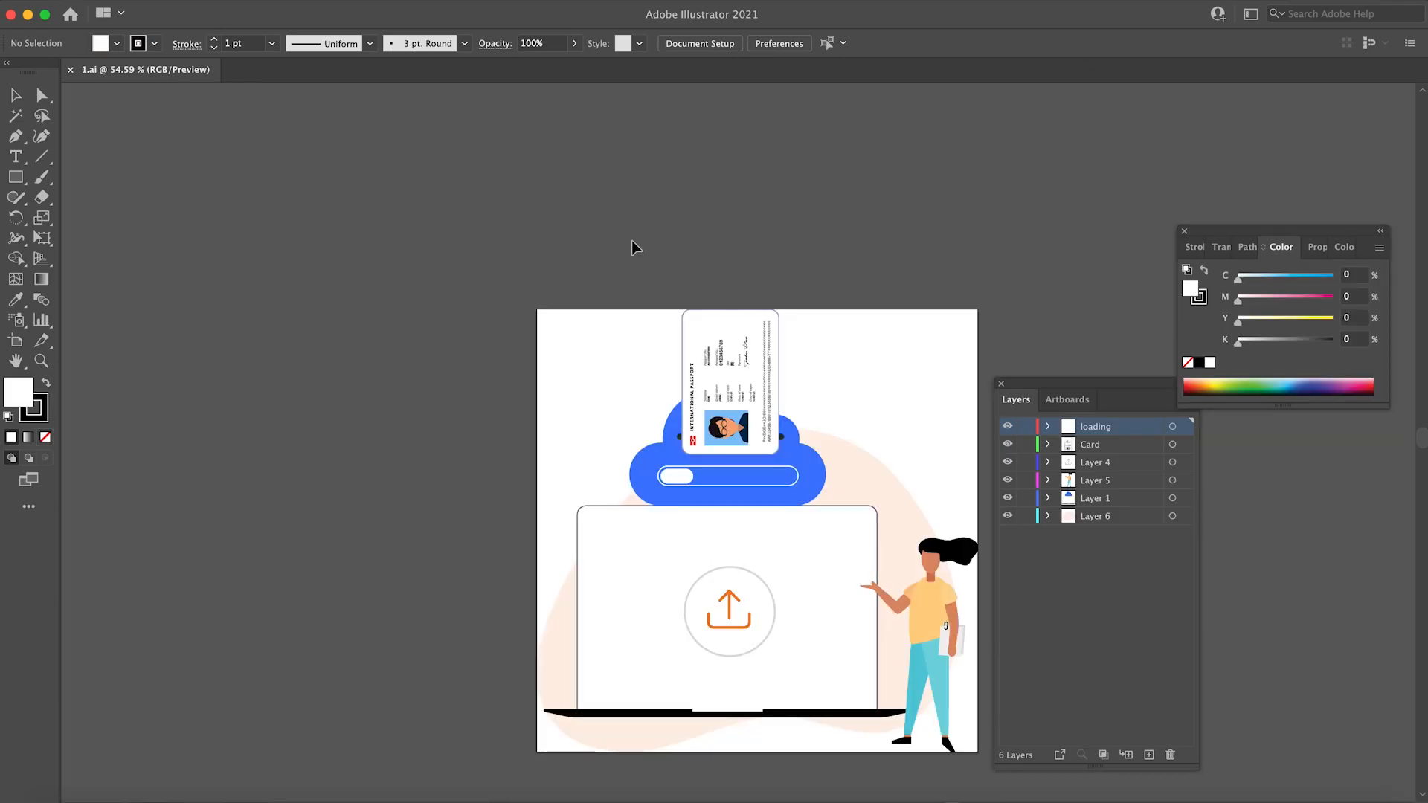
left_click_drag(749, 428, 626, 323)
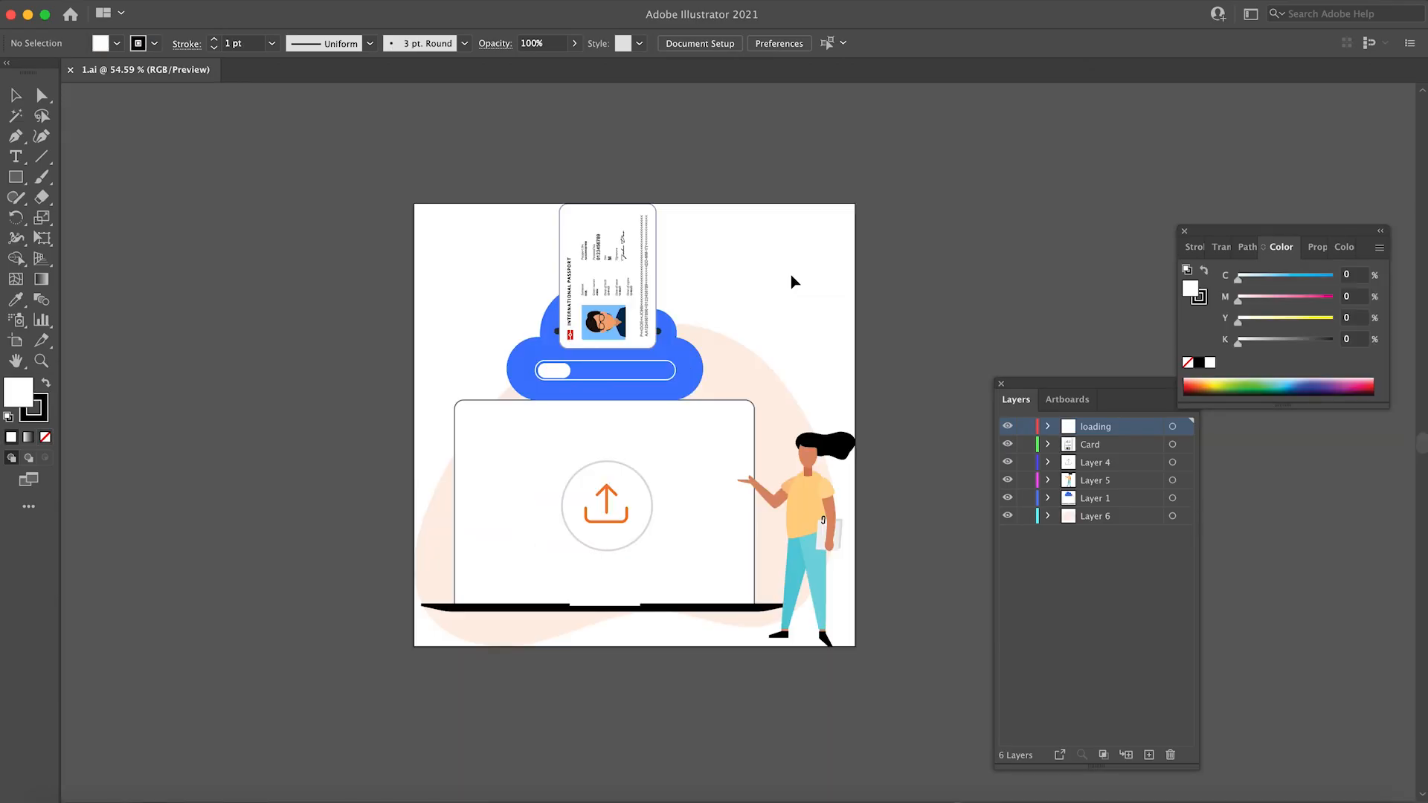
Try moving the passport card and the blue cloud apart, and undo each move
left_click_drag(601, 269, 706, 295)
key("super+z")
key("super+z")
left_click_drag(678, 366, 514, 402)
key("super+z")
key("super+s")
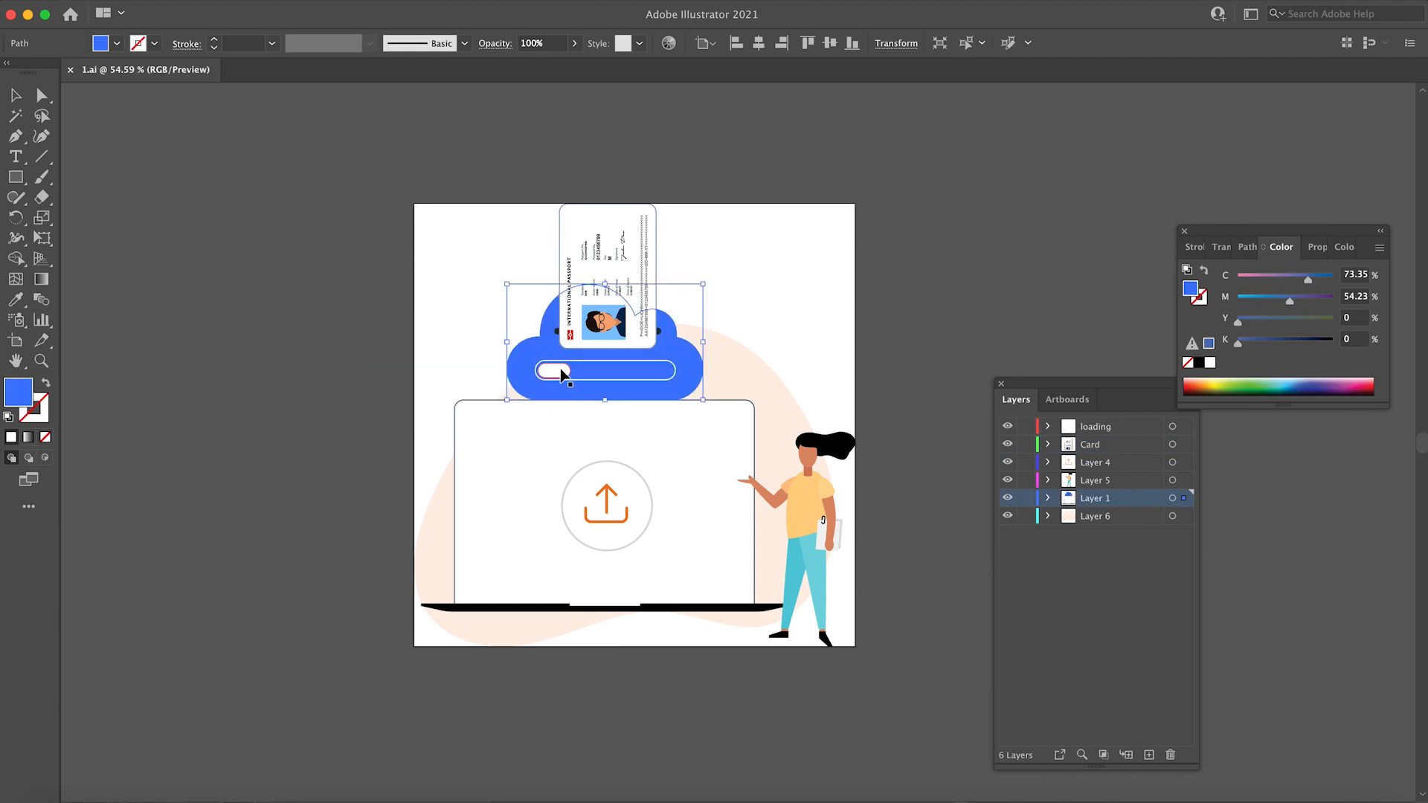
left_click(479, 158)
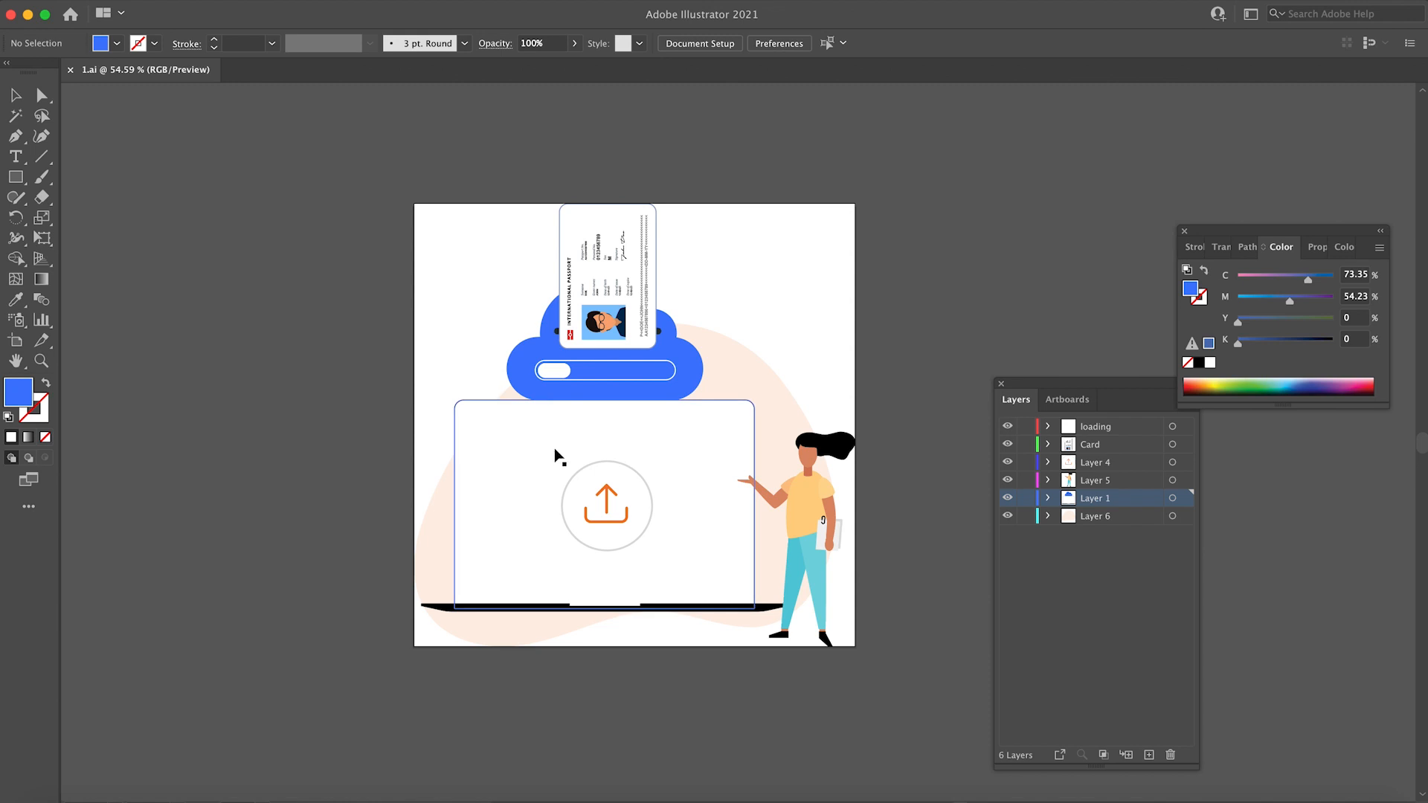
Try shifting the passport card and the loading bar out of the cloud, and revert every move
left_click_drag(592, 302, 689, 304)
key("super+z")
left_click_drag(676, 370, 364, 348)
key("super+z")
key("super+z")
left_click(770, 277)
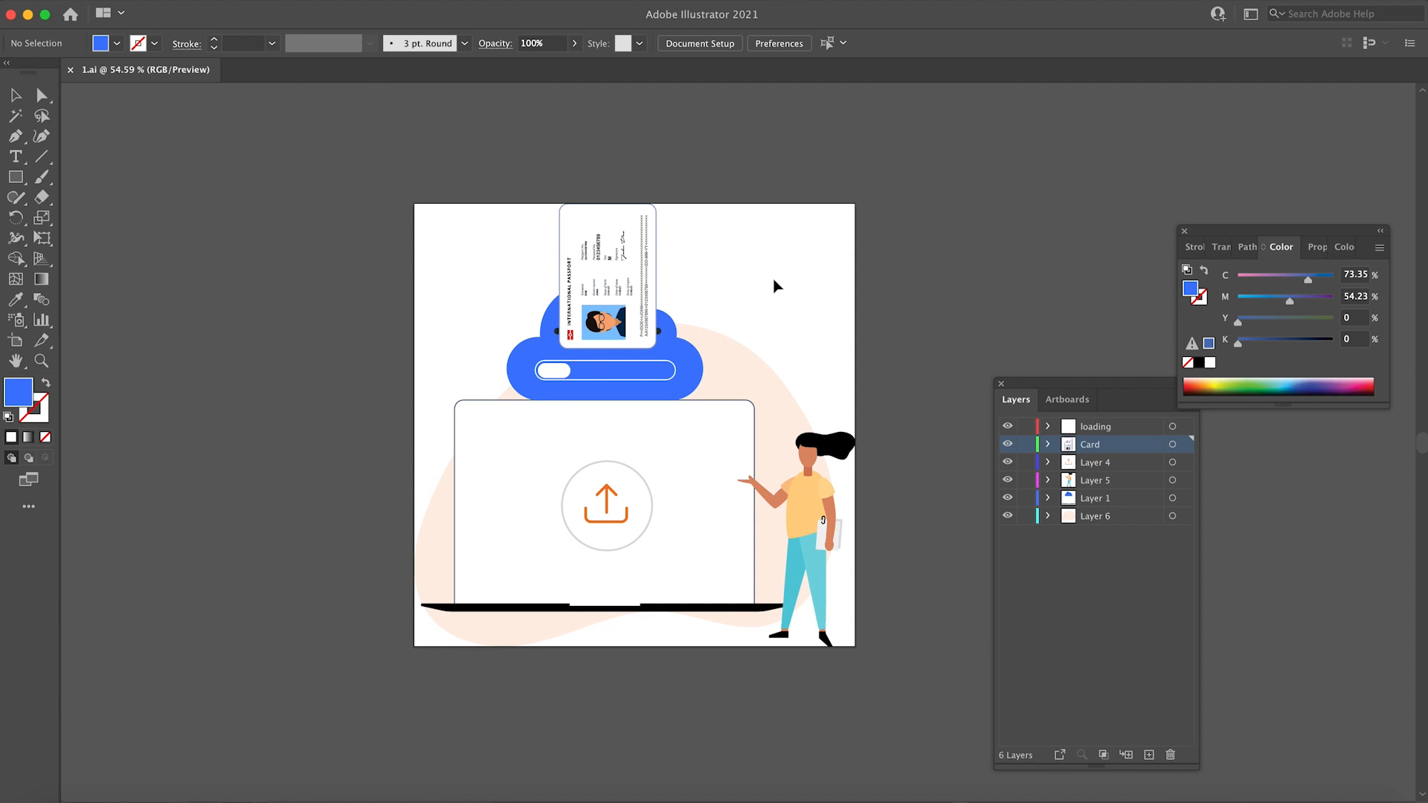
left_click_drag(593, 285, 592, 275)
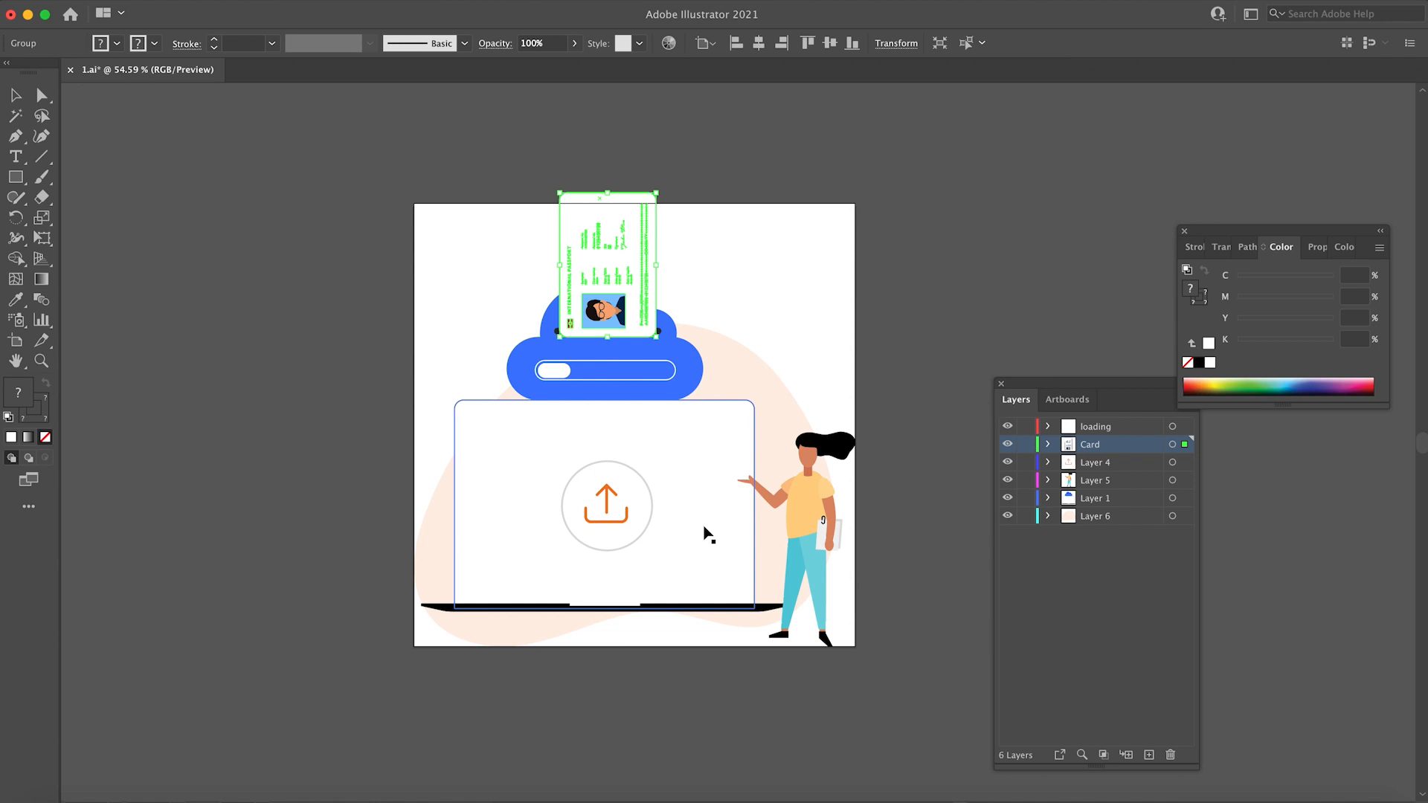
key("super+z")
left_click(761, 293)
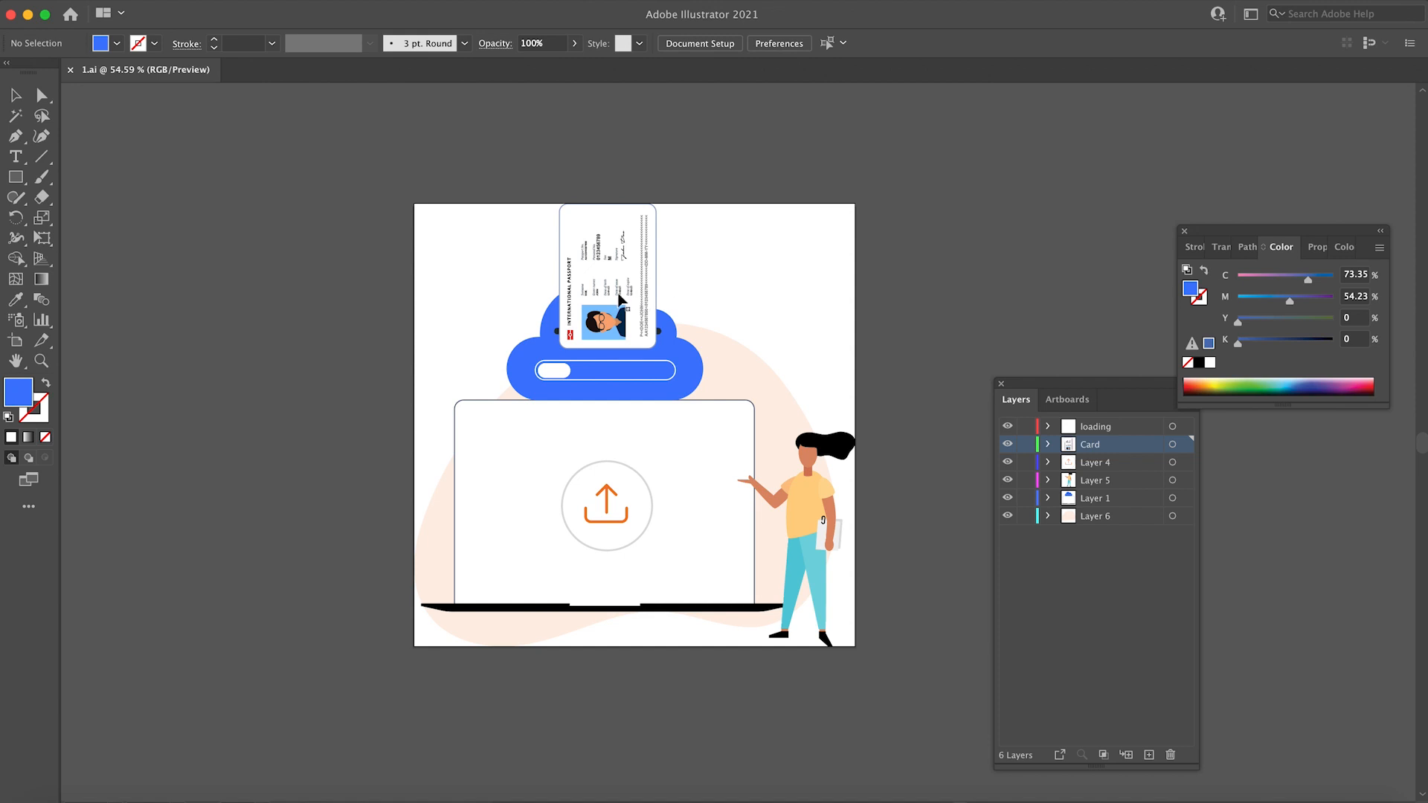
Try nudging the passport card upward, check the grouping of the loading bar, and undo the nudge
left_click_drag(605, 314, 630, 285)
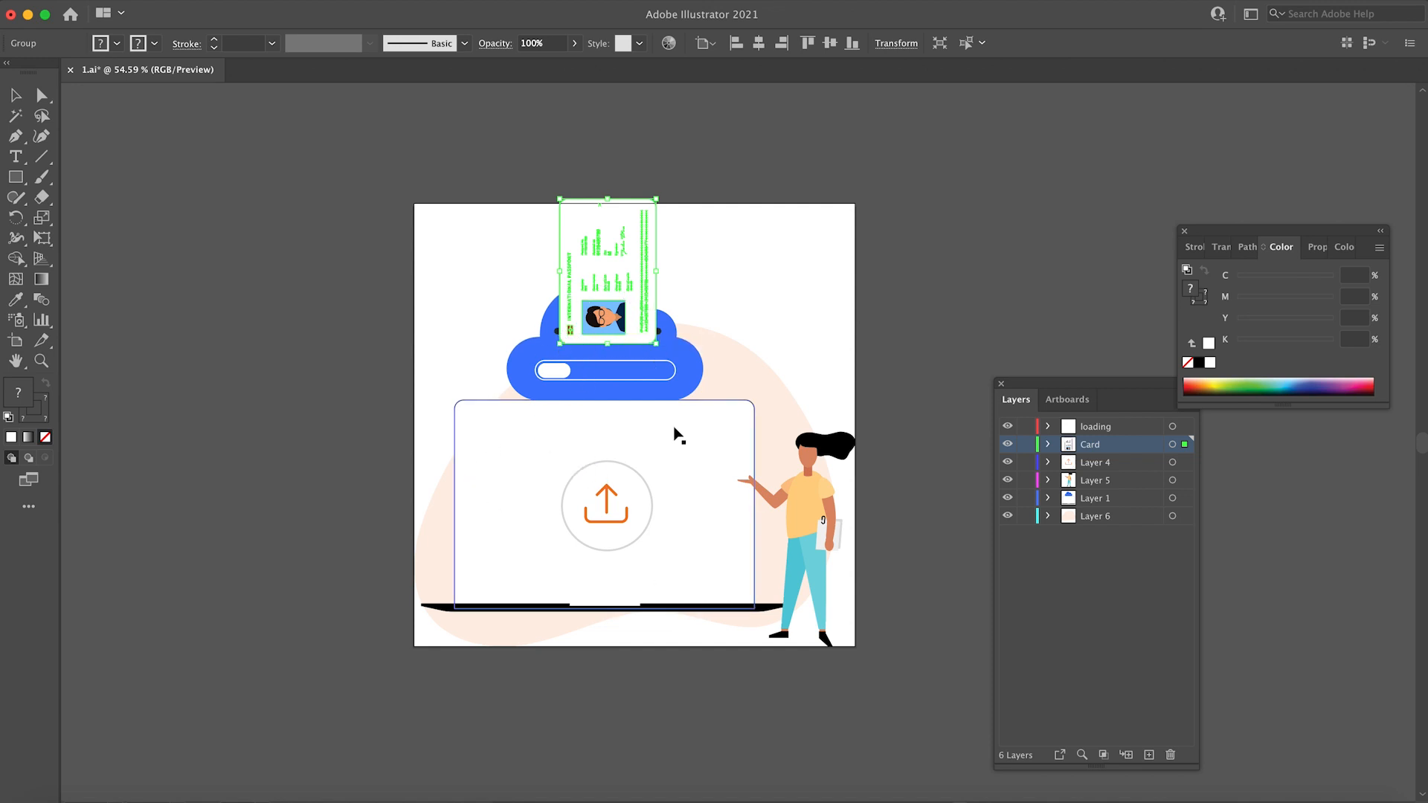
left_click(546, 374)
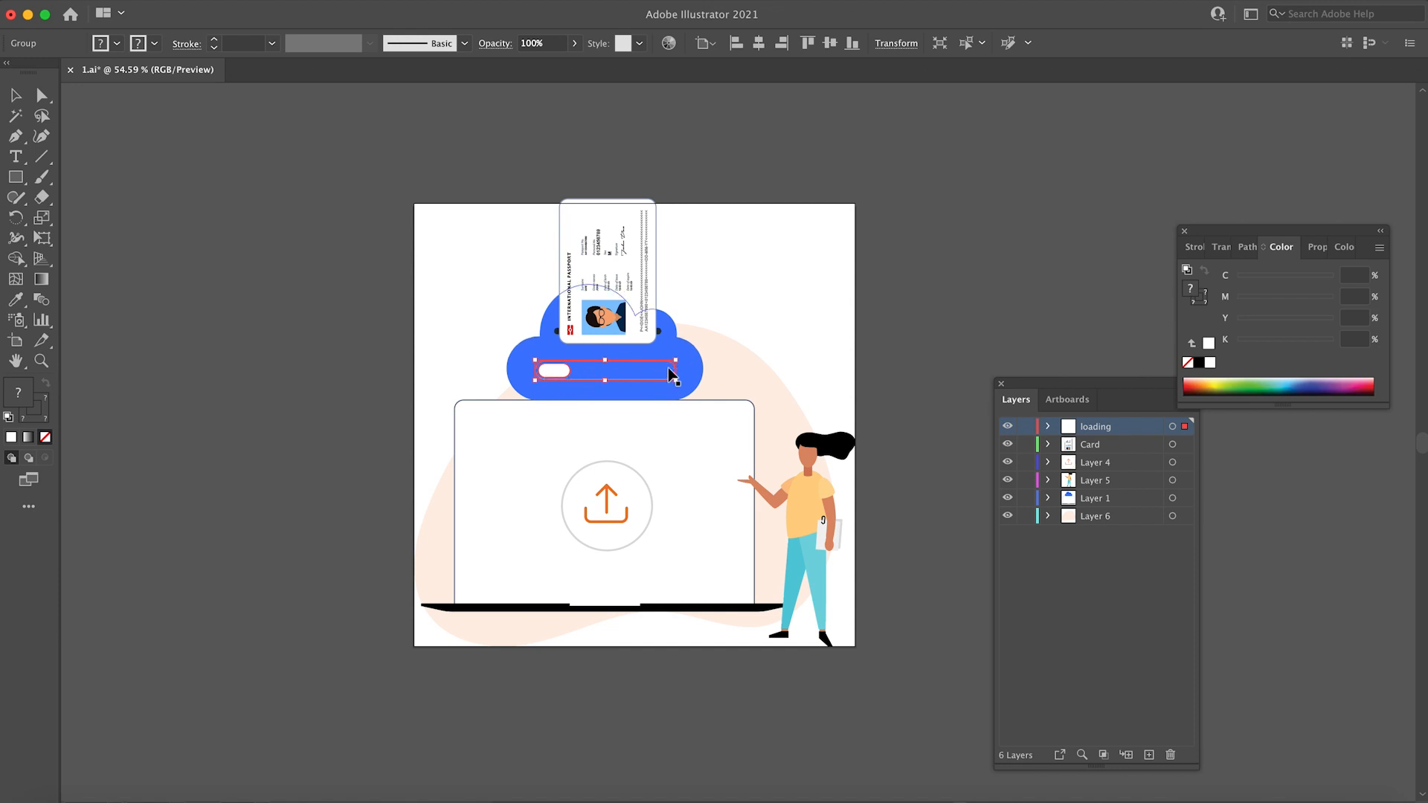
left_click(796, 265)
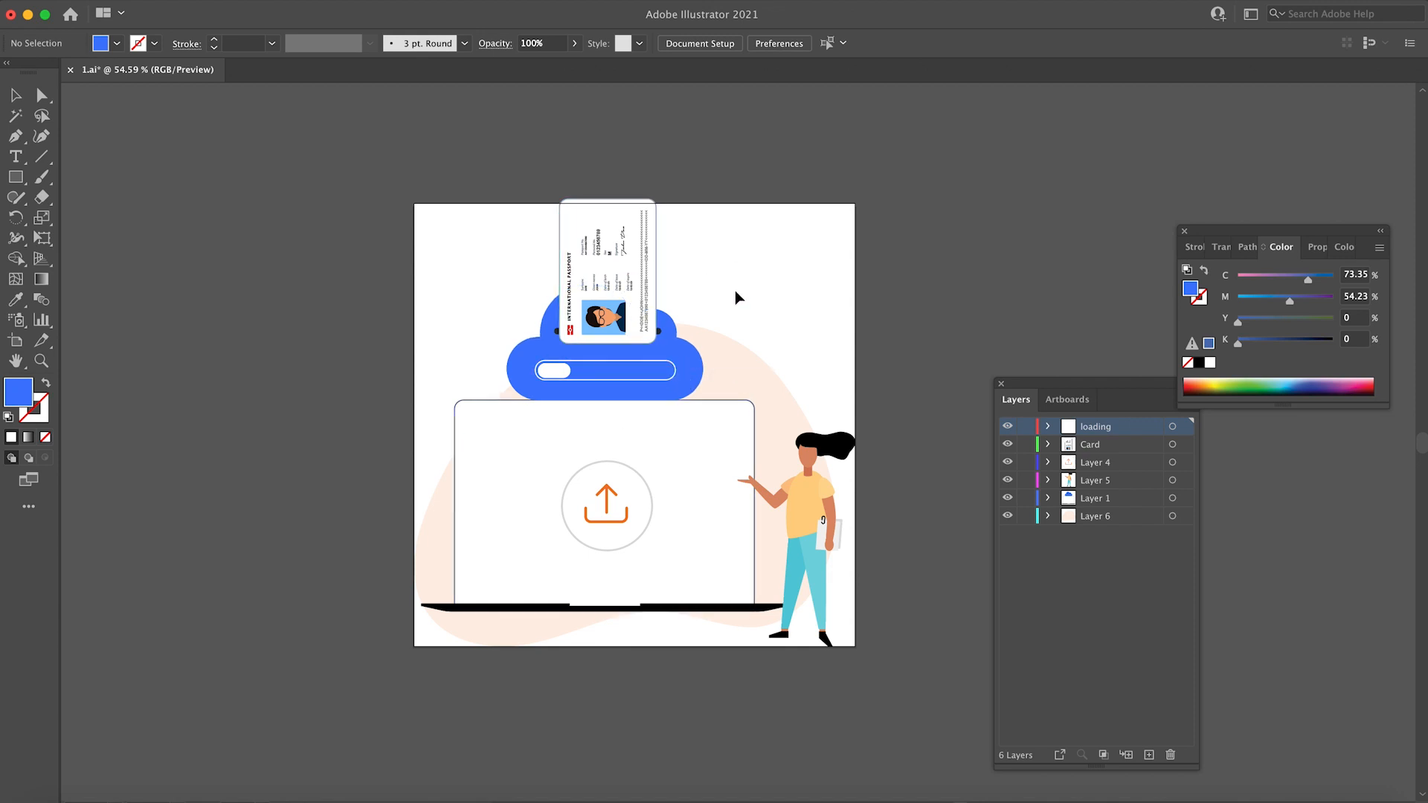
key("super+z")
key("super+z")
left_click(727, 174)
Select the whole artwork, deselect it, try moving the standing woman figure, and undo the move
left_click_drag(417, 162, 860, 654)
left_click(932, 232)
left_click(811, 509)
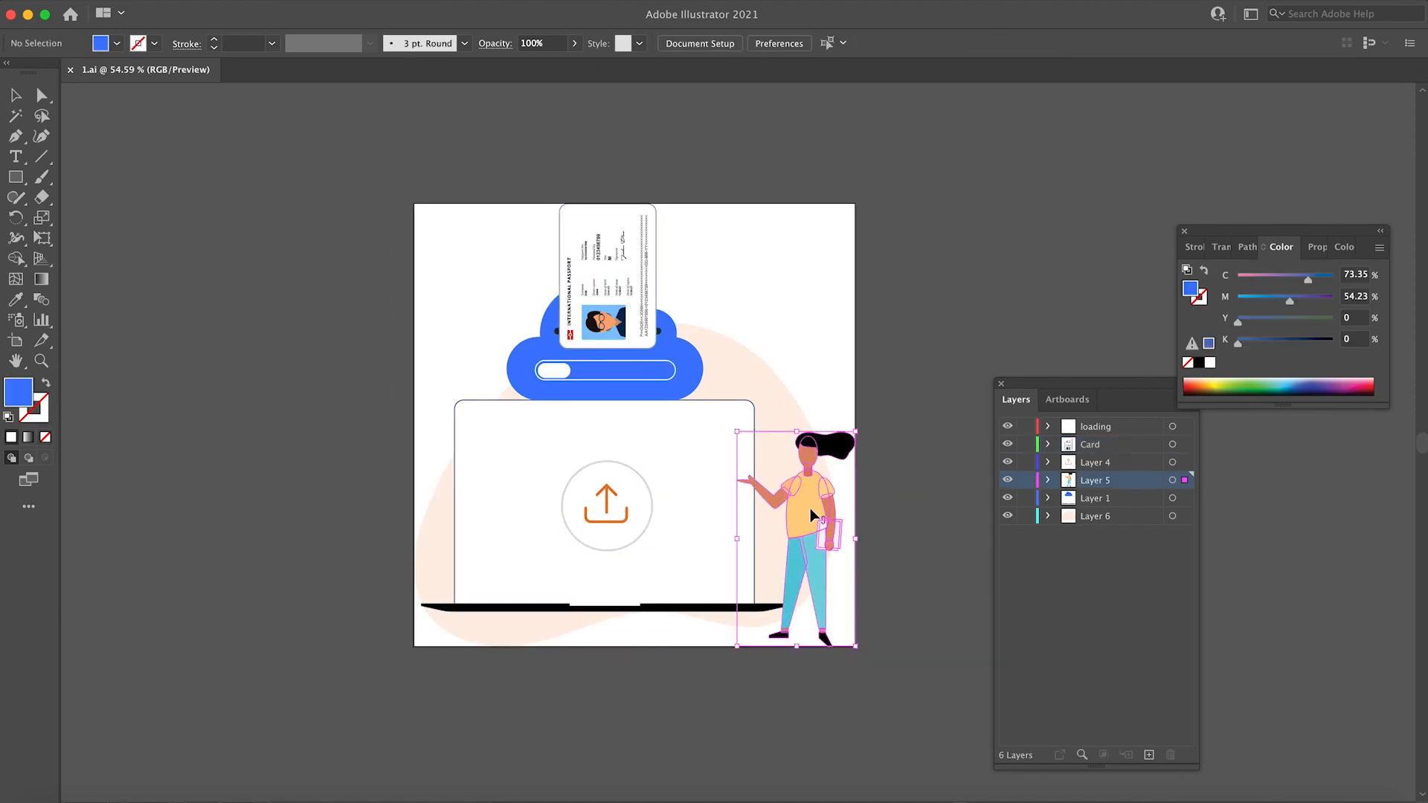
left_click_drag(806, 508, 788, 586)
key("super+z")
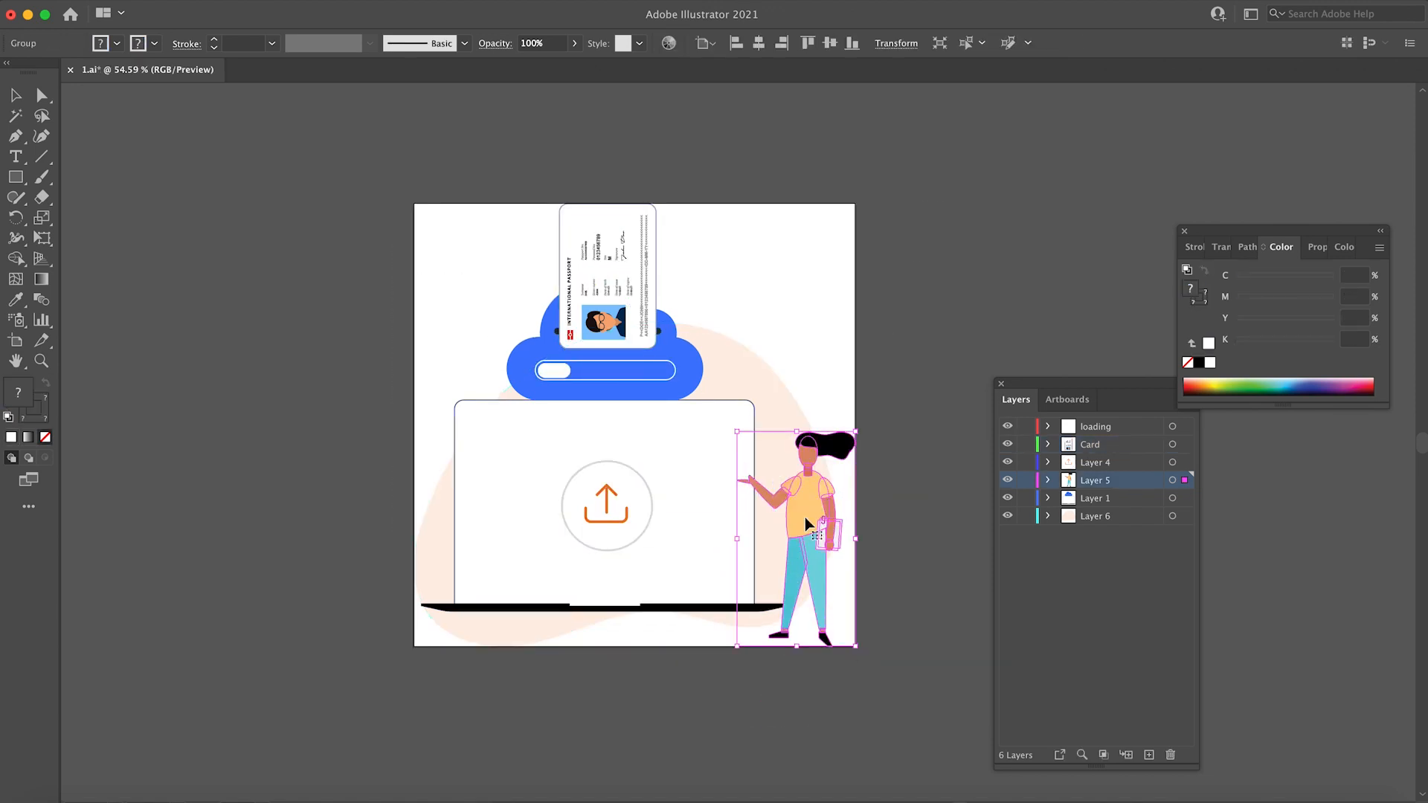
Try moving the upload icon, laptop, cloud elements and passport card one at a time, undoing each move
left_click(607, 496)
left_click_drag(610, 496, 450, 510)
key("super+z")
left_click_drag(654, 447, 391, 444)
key("super+z")
left_click_drag(665, 362, 437, 361)
key("super+z")
left_click_drag(586, 266, 405, 283)
key("super+z")
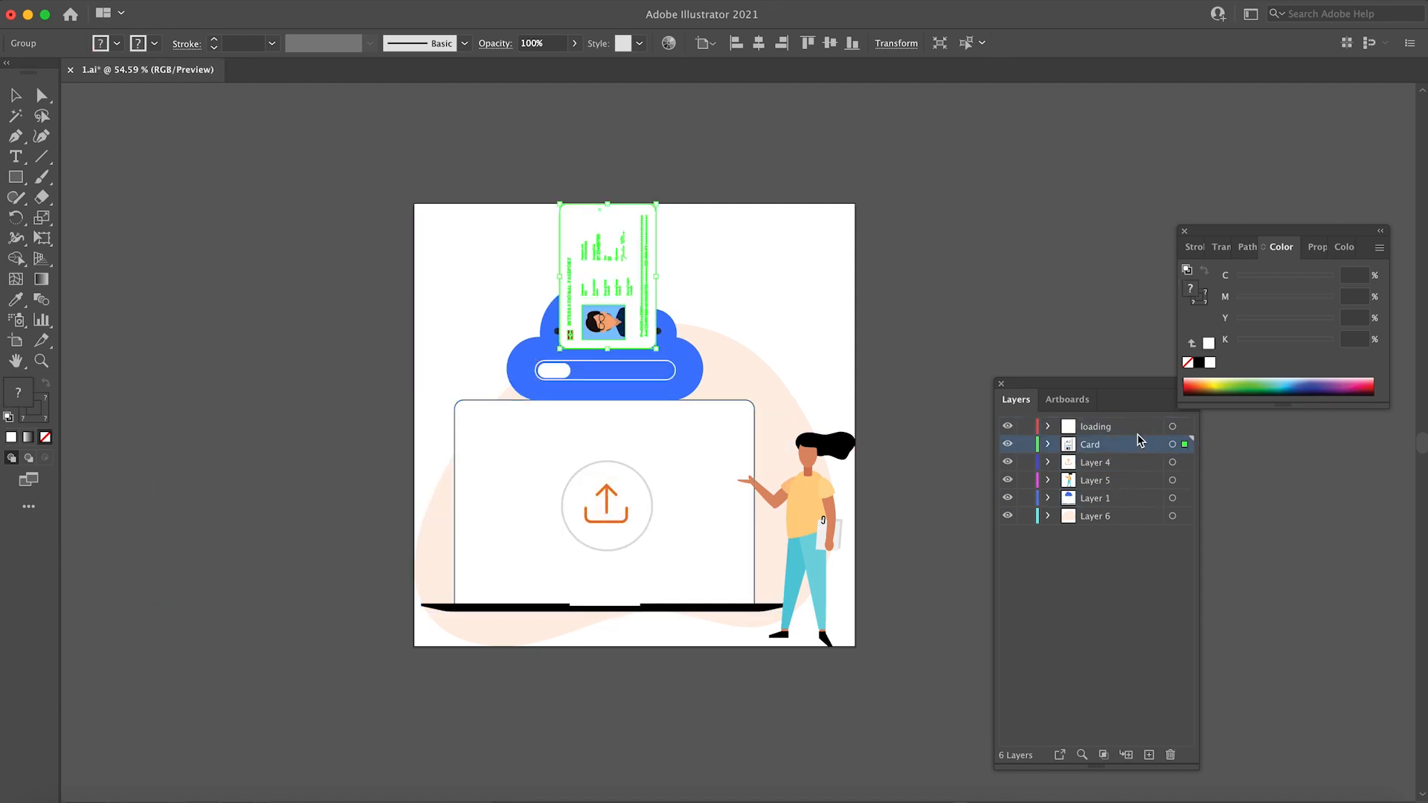
Review the artwork's layers by selecting all of them from loading to Layer 6, and clear the artwork selection
left_click(1103, 428)
left_click(1101, 444)
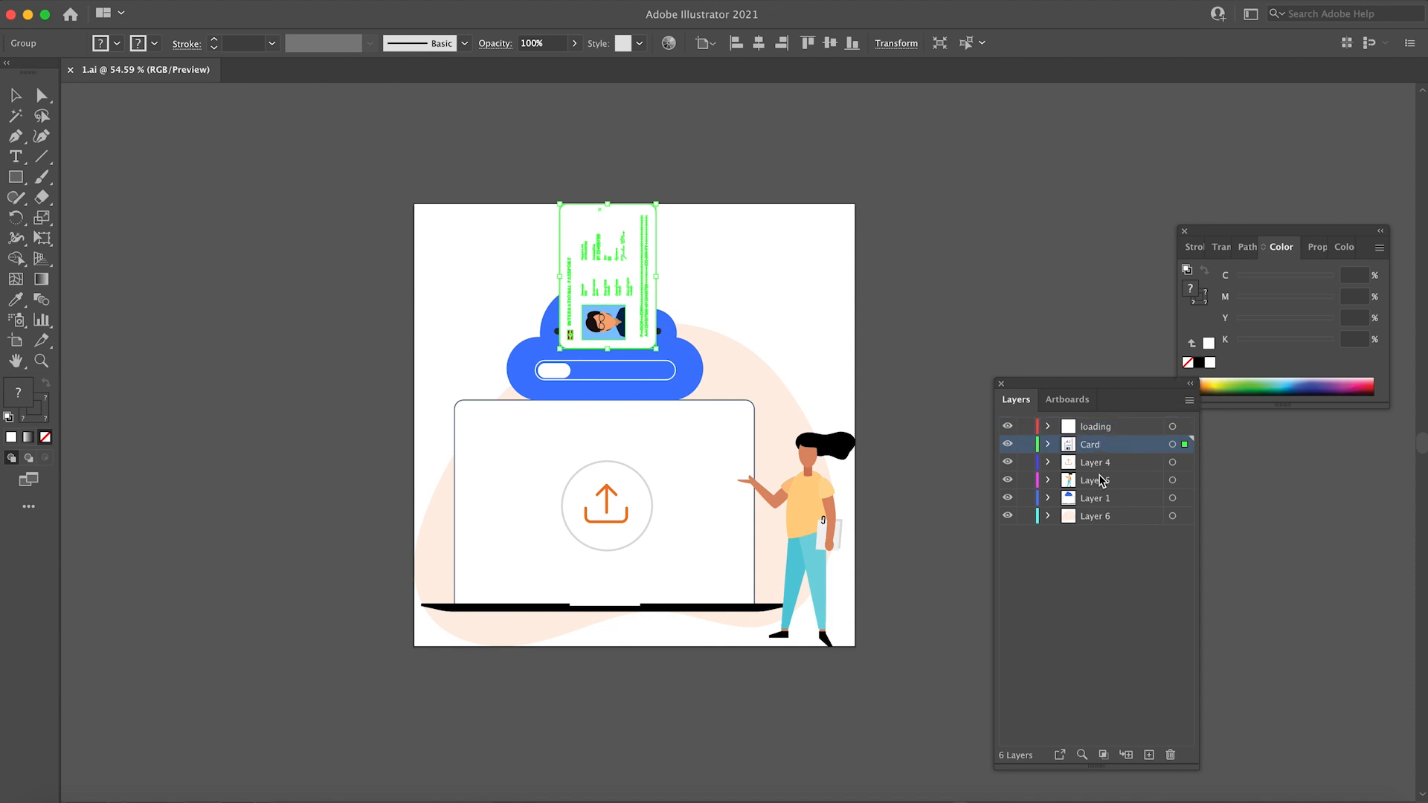
left_click(1104, 427)
left_click(1106, 517, "shift")
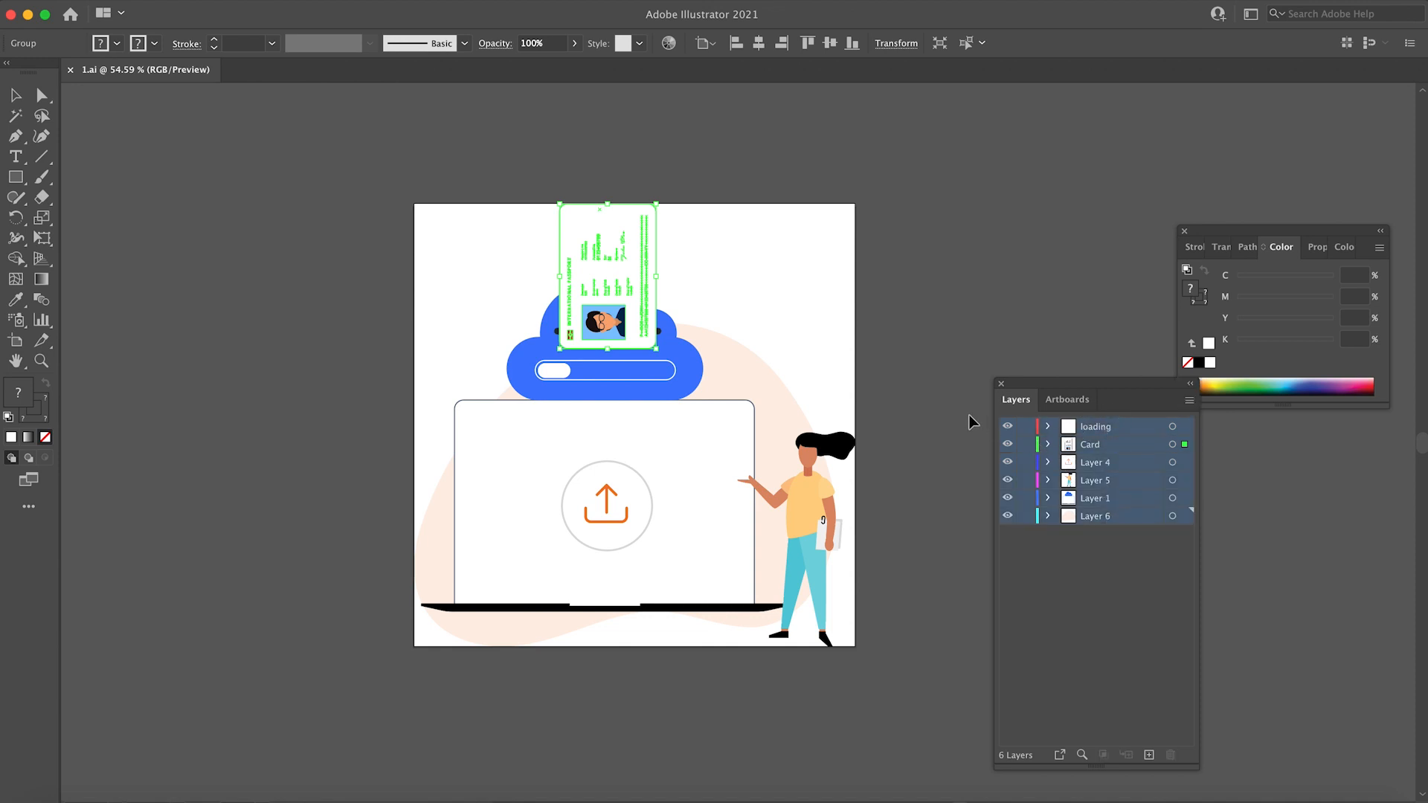
left_click(938, 328)
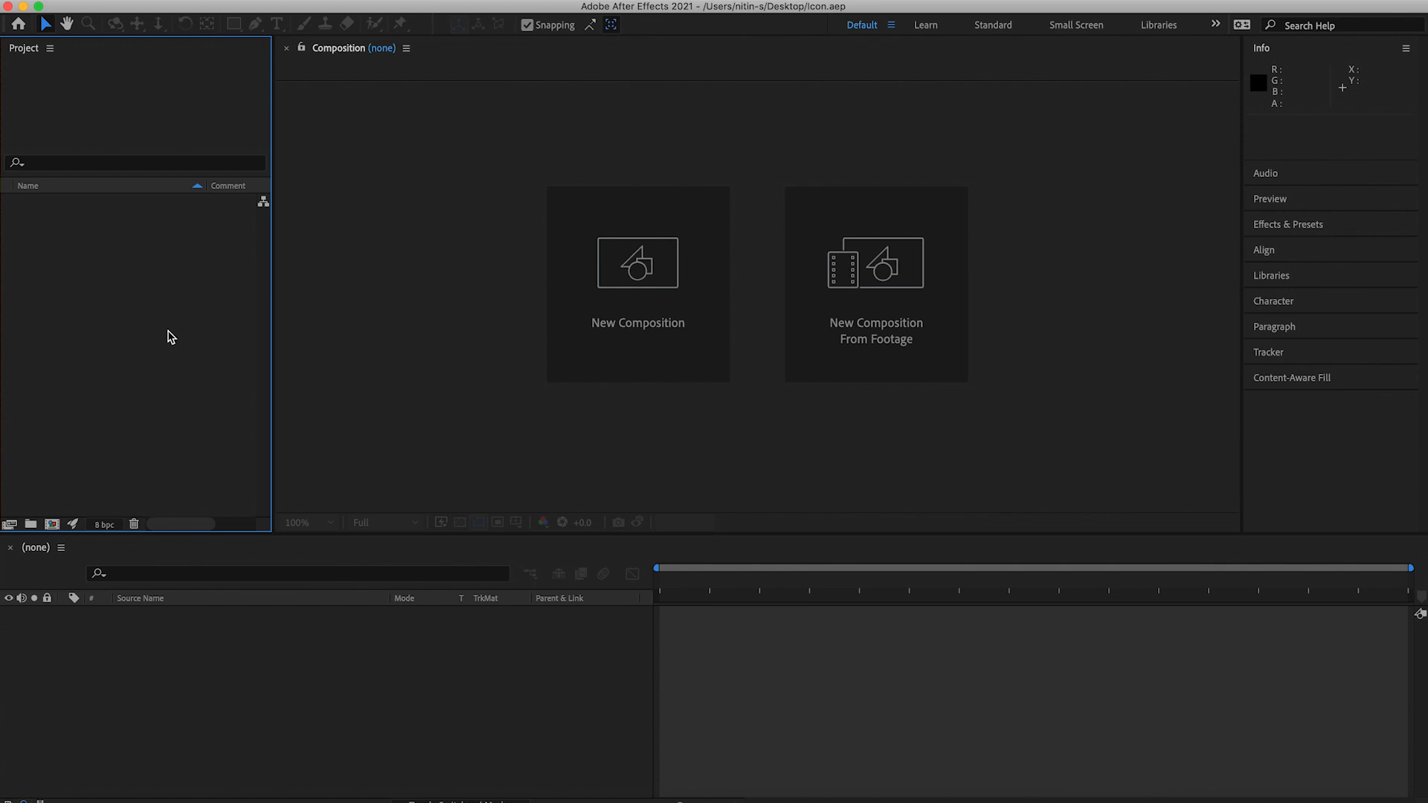
In After Effects, import 1.ai from the Excercise folder as a Composition with footage dimensions set to Layer Size
double_click(155, 333)
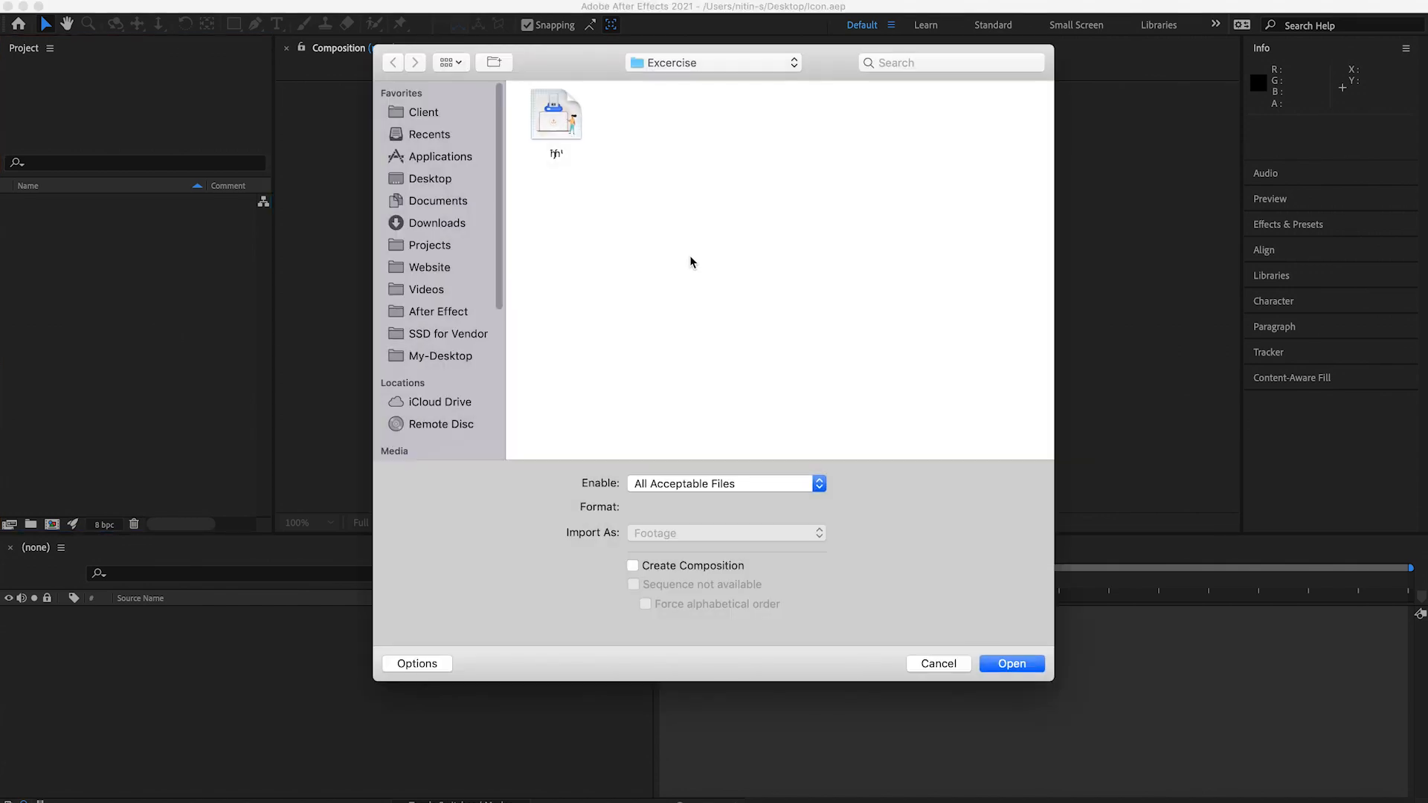
double_click(559, 117)
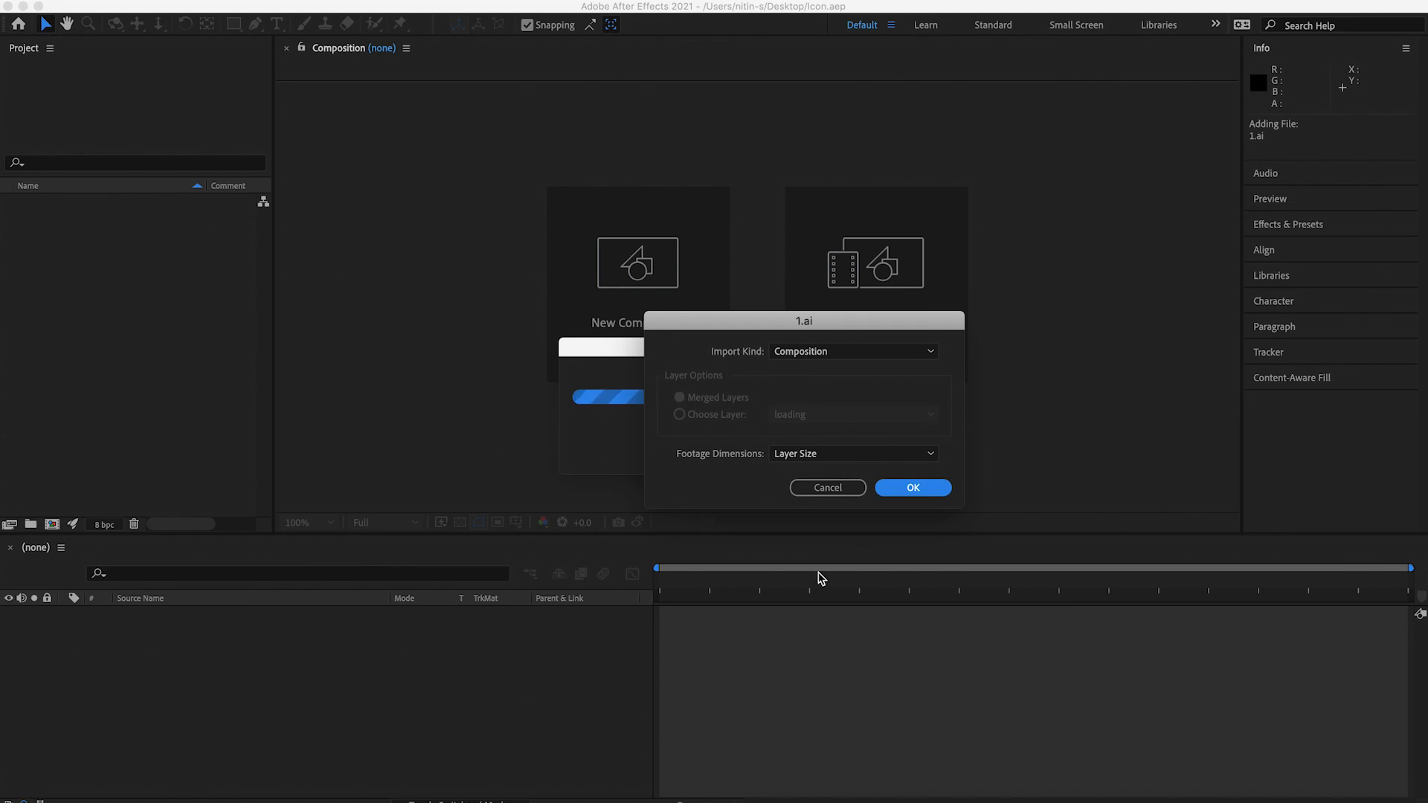
left_click(831, 352)
left_click(831, 353)
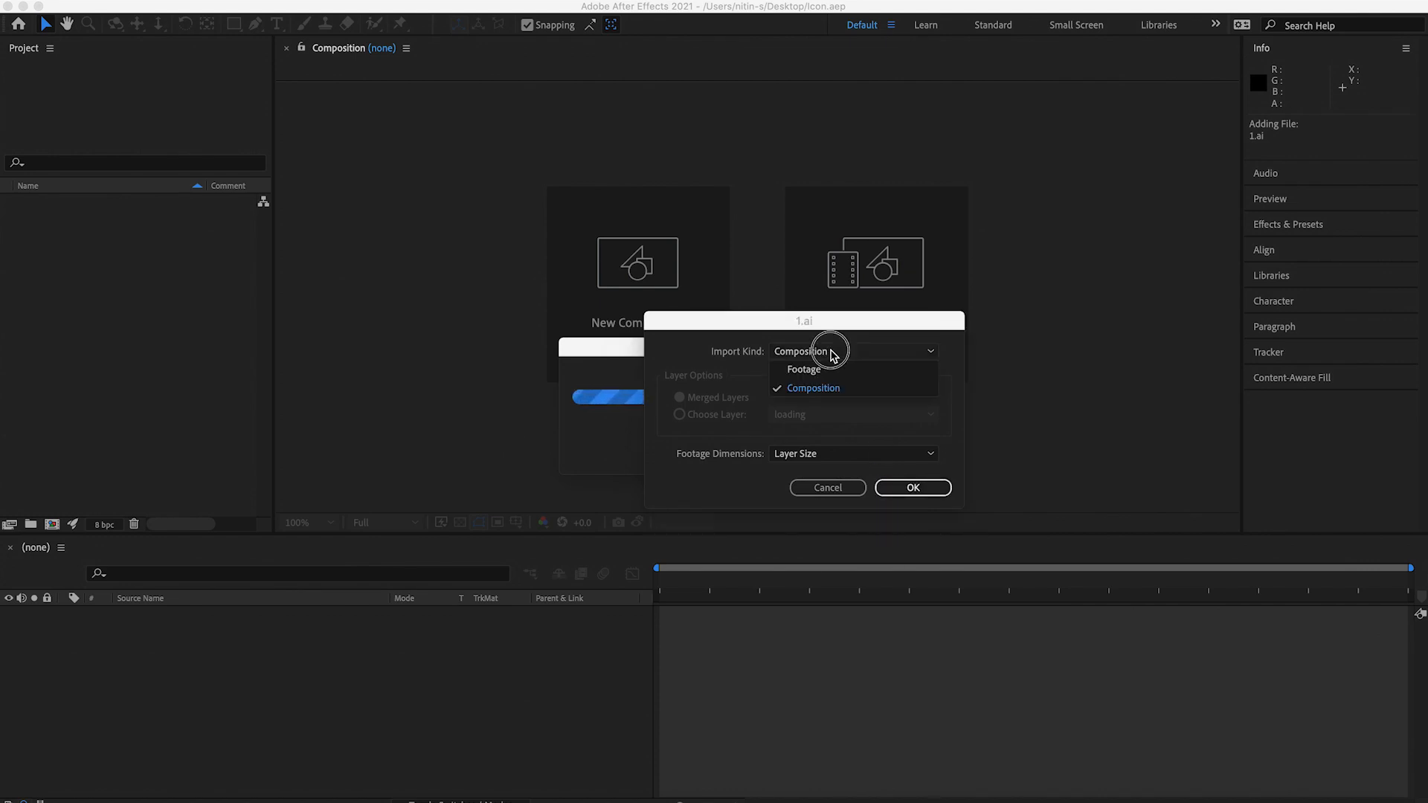
left_click(836, 455)
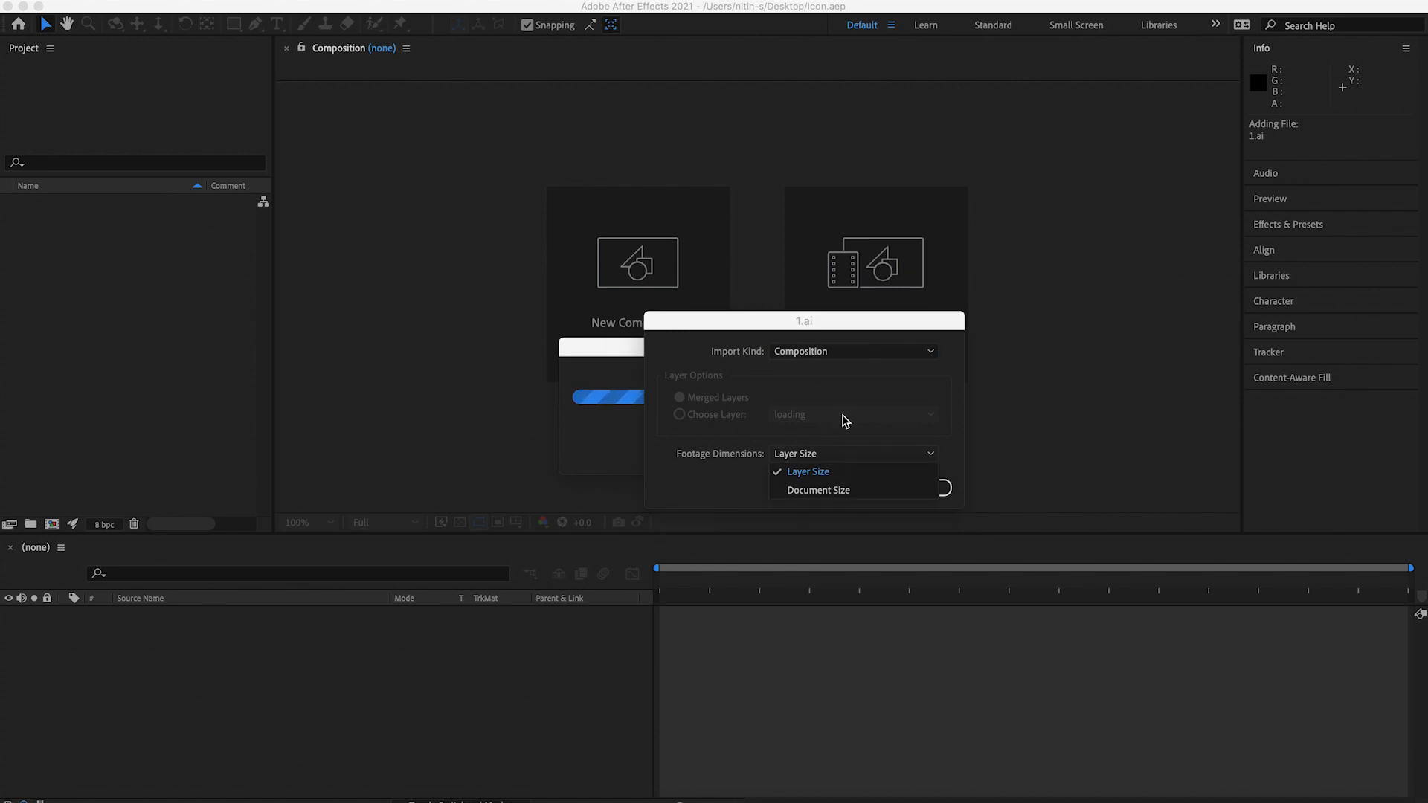
left_click(844, 421)
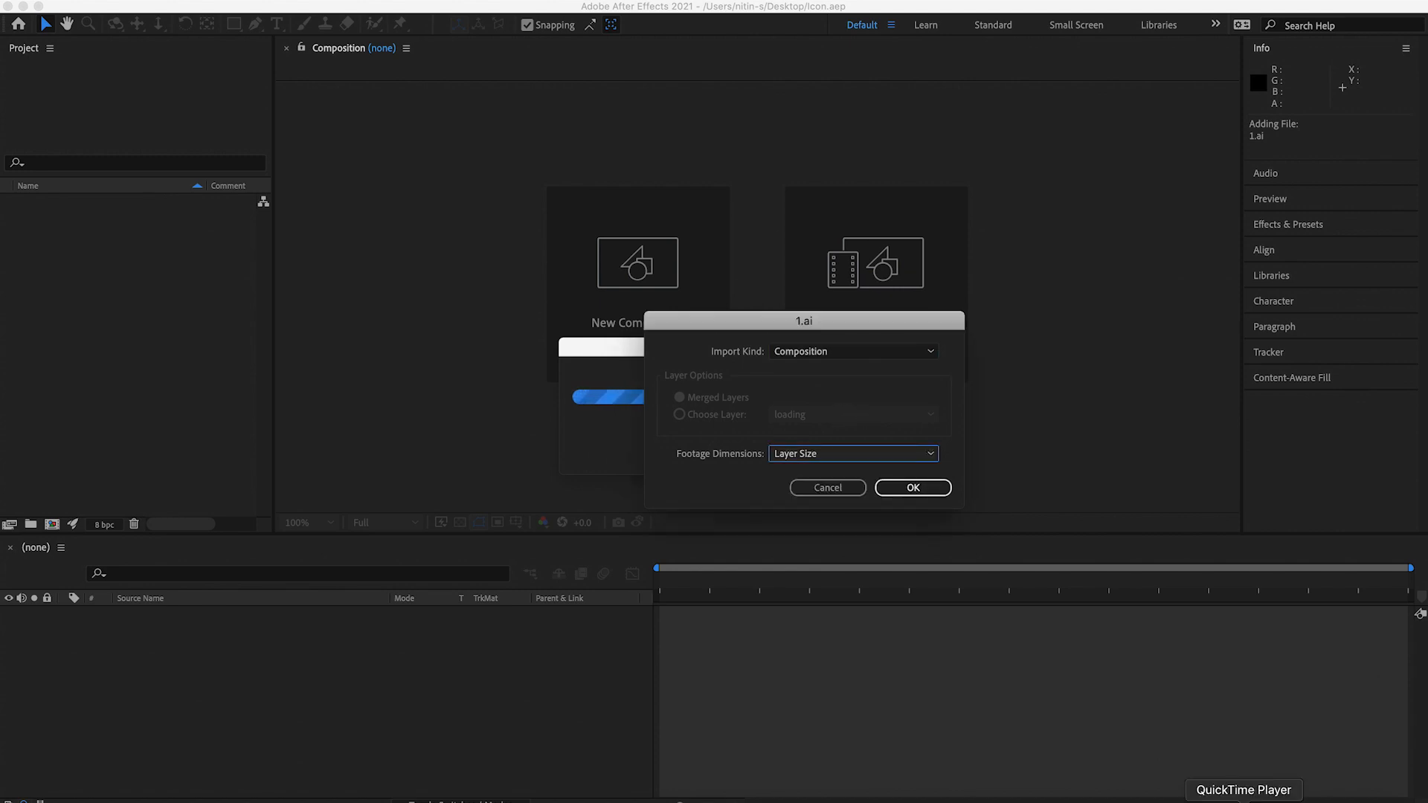
left_click(1100, 800)
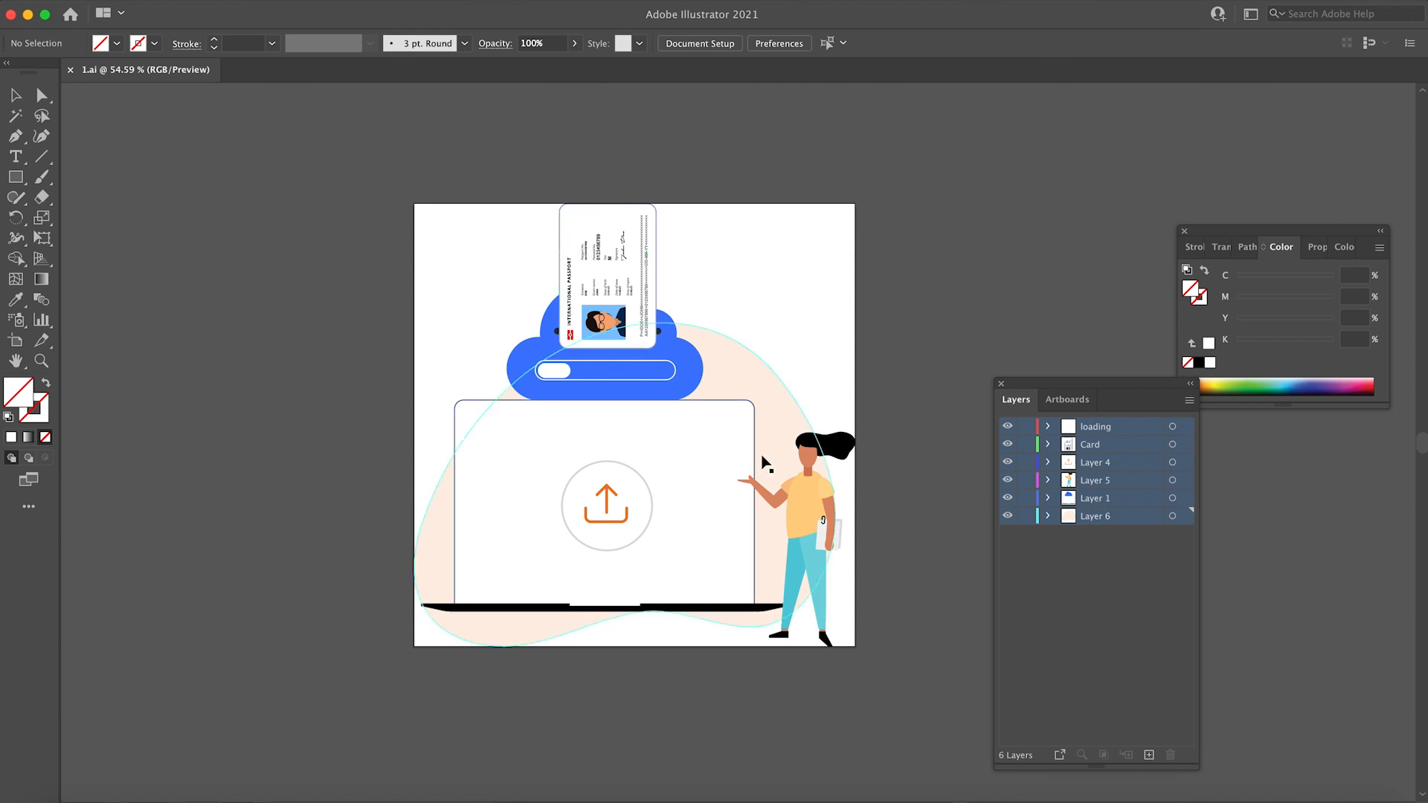
left_click(1148, 802)
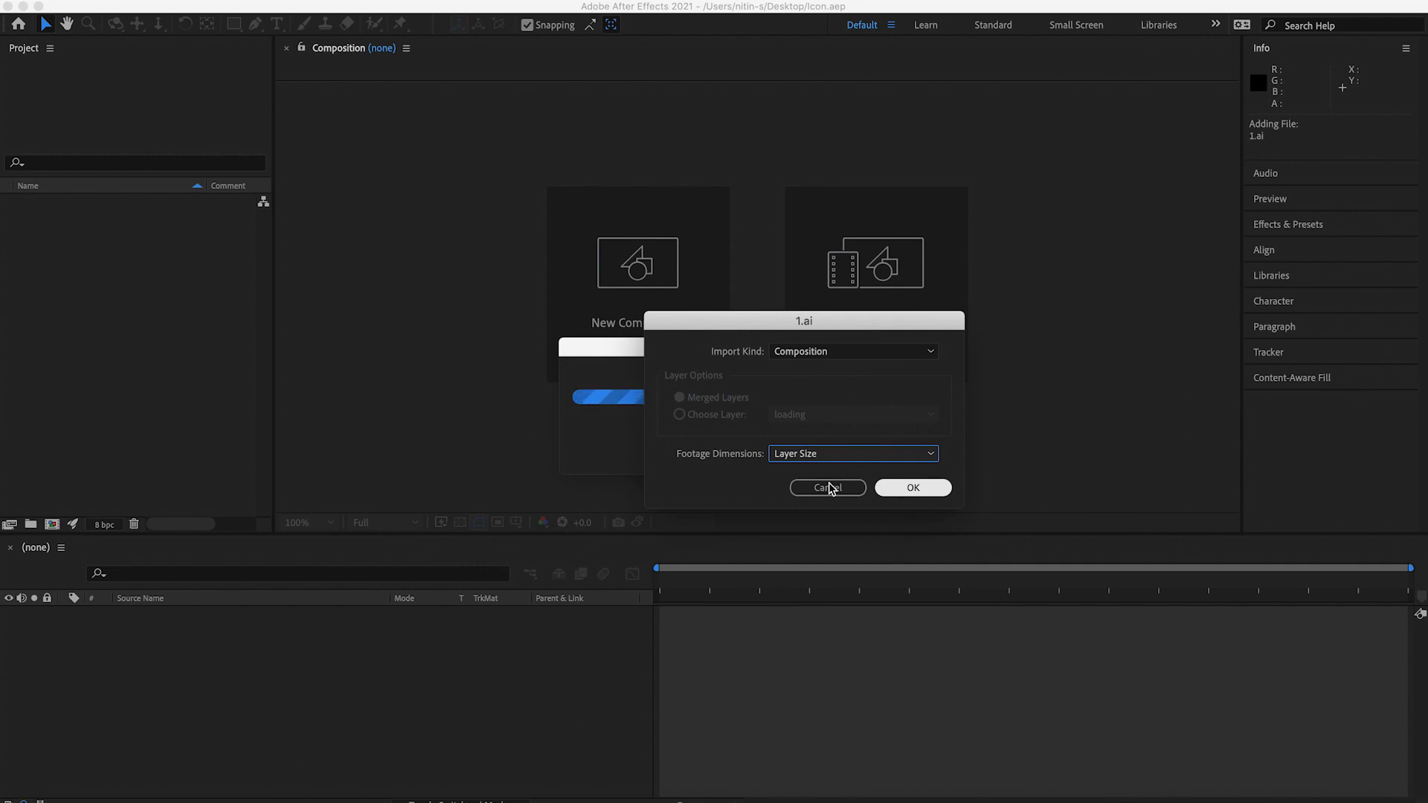
left_click(921, 492)
Expand the 1 Layers folder in the project and examine the imported layer files
left_click(99, 284)
double_click(29, 201)
left_click(37, 217)
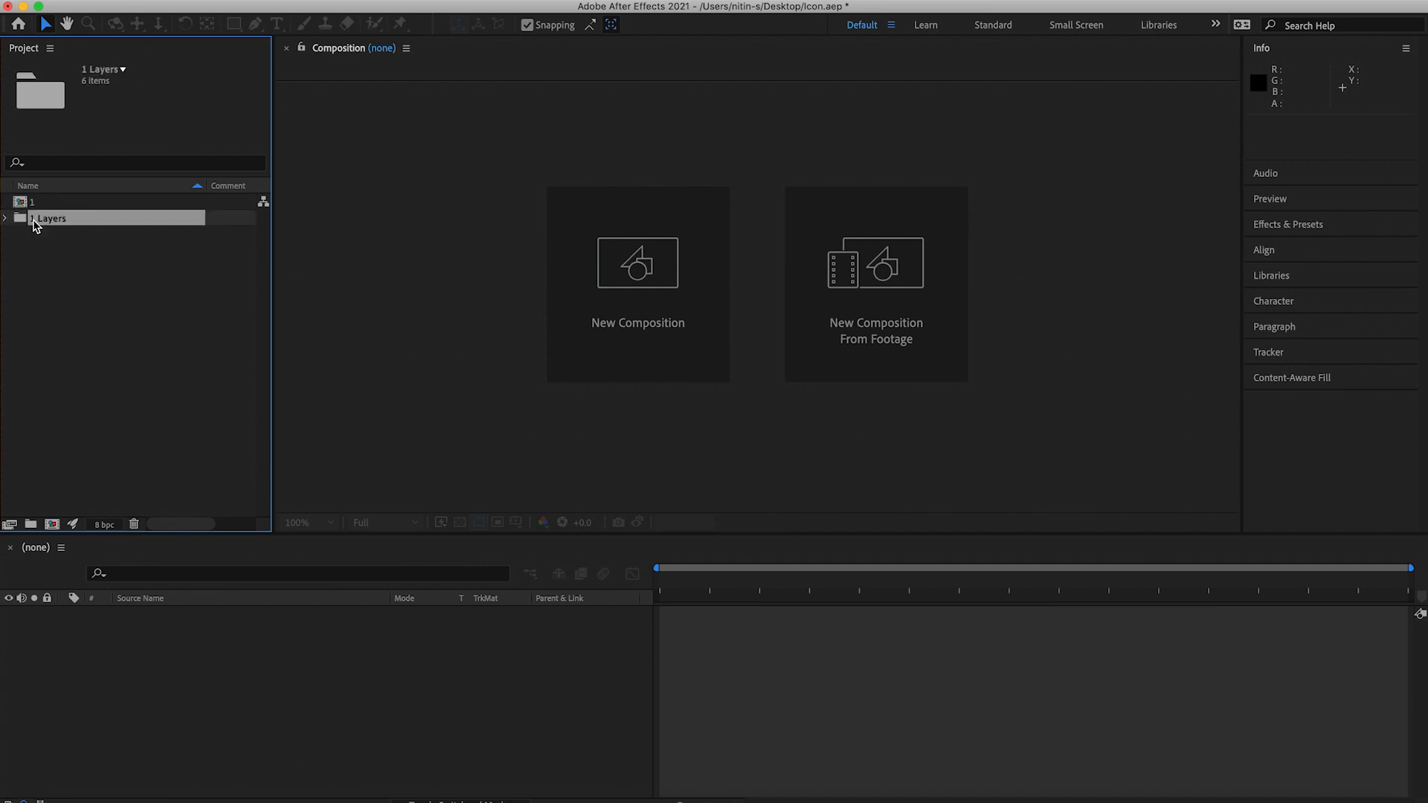
left_click(7, 219)
left_click(58, 239)
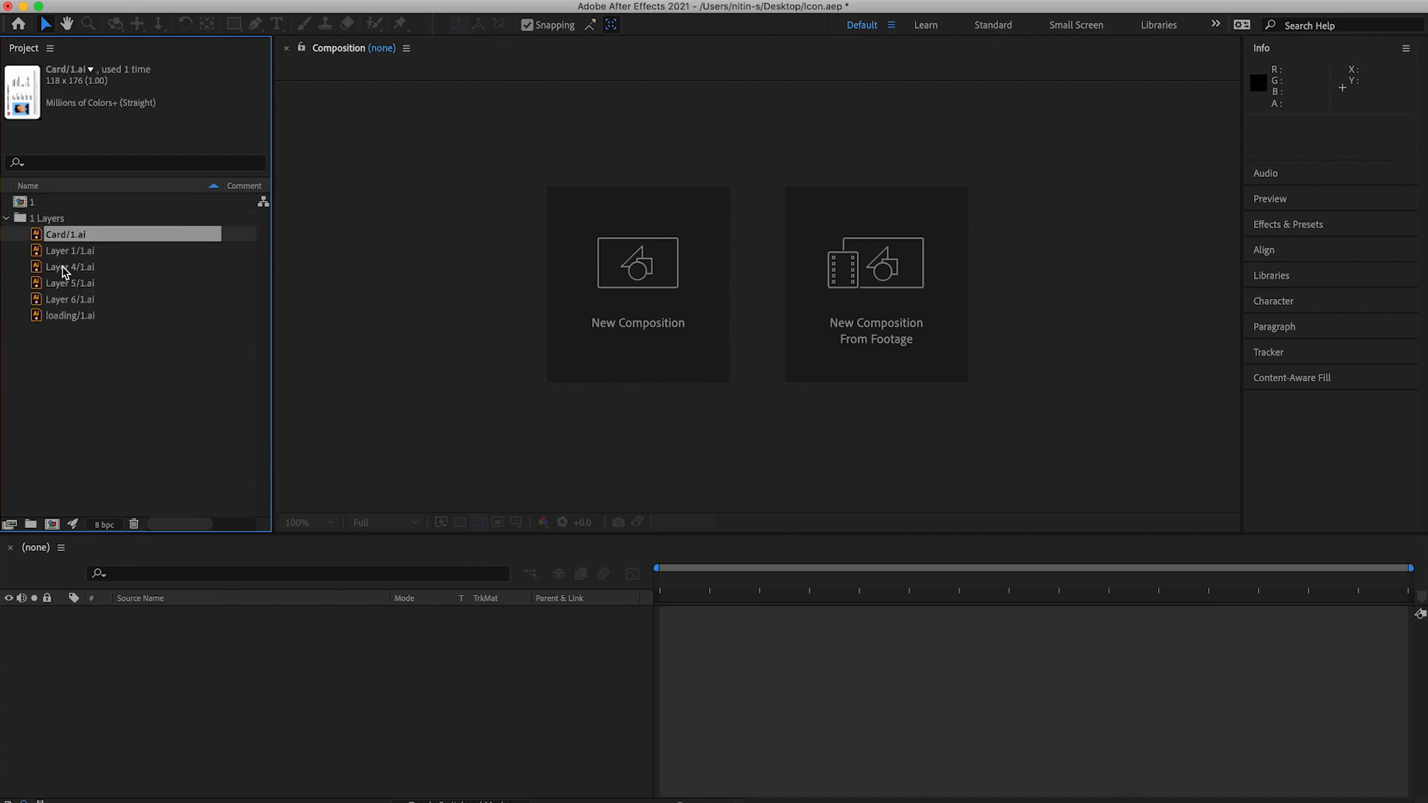
left_click_drag(80, 370, 59, 223)
left_click(136, 382)
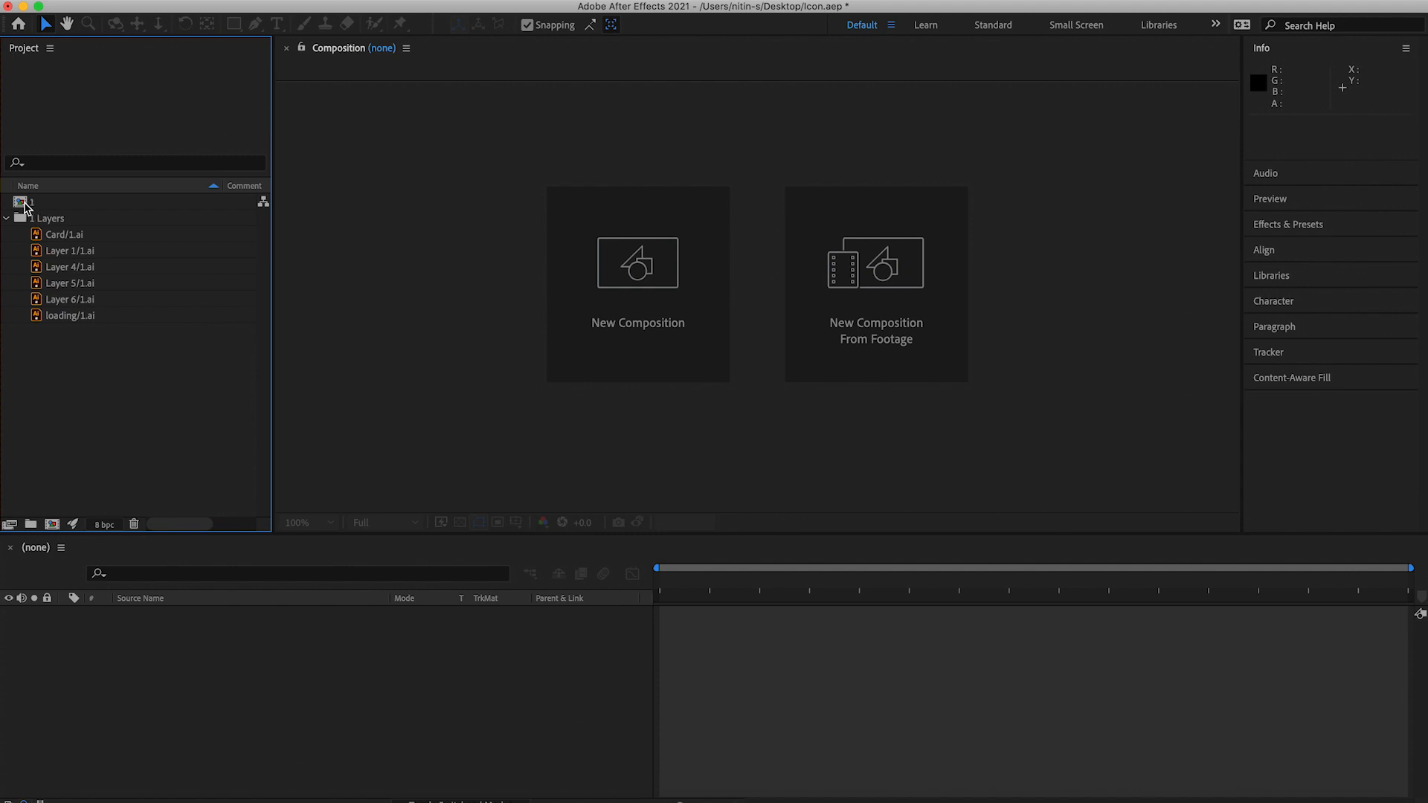
Open composition 1 in the timeline and move the playhead slightly past the start
double_click(30, 206)
left_click_drag(216, 744, 93, 592)
left_click(247, 718)
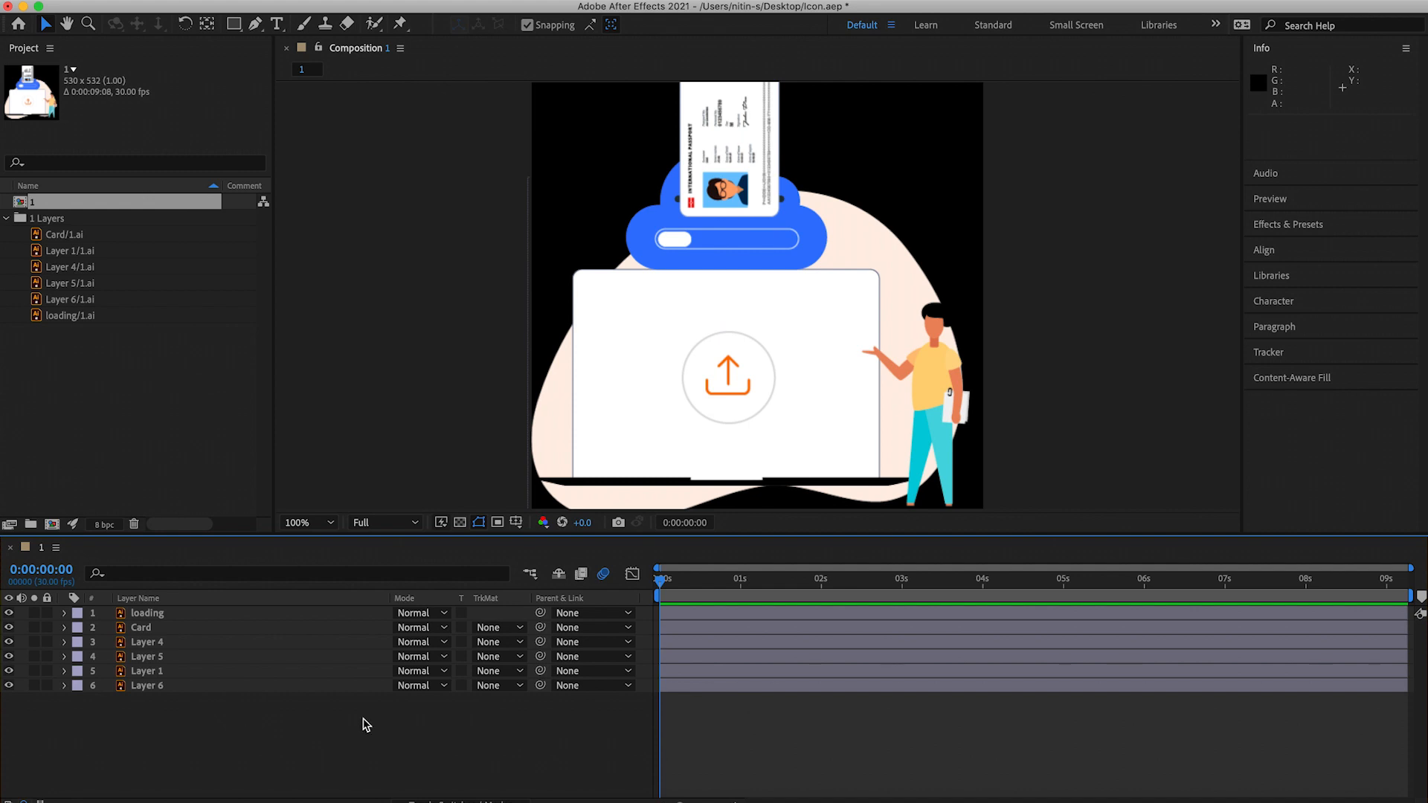
left_click_drag(659, 584, 606, 573)
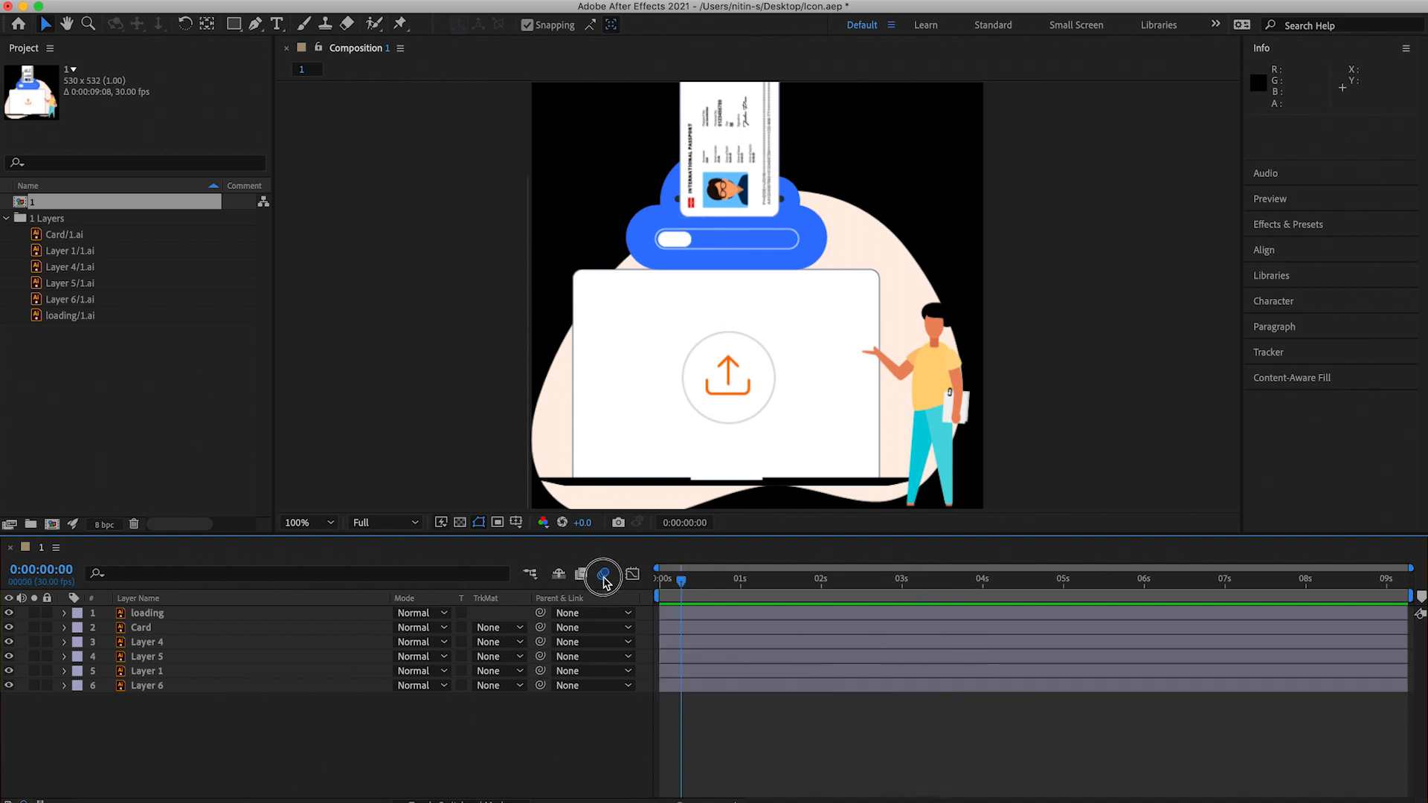
Set the composition preview's magnification to Fit and enlarge the preview area by making the timeline shorter
left_click(850, 236)
left_click(1067, 329)
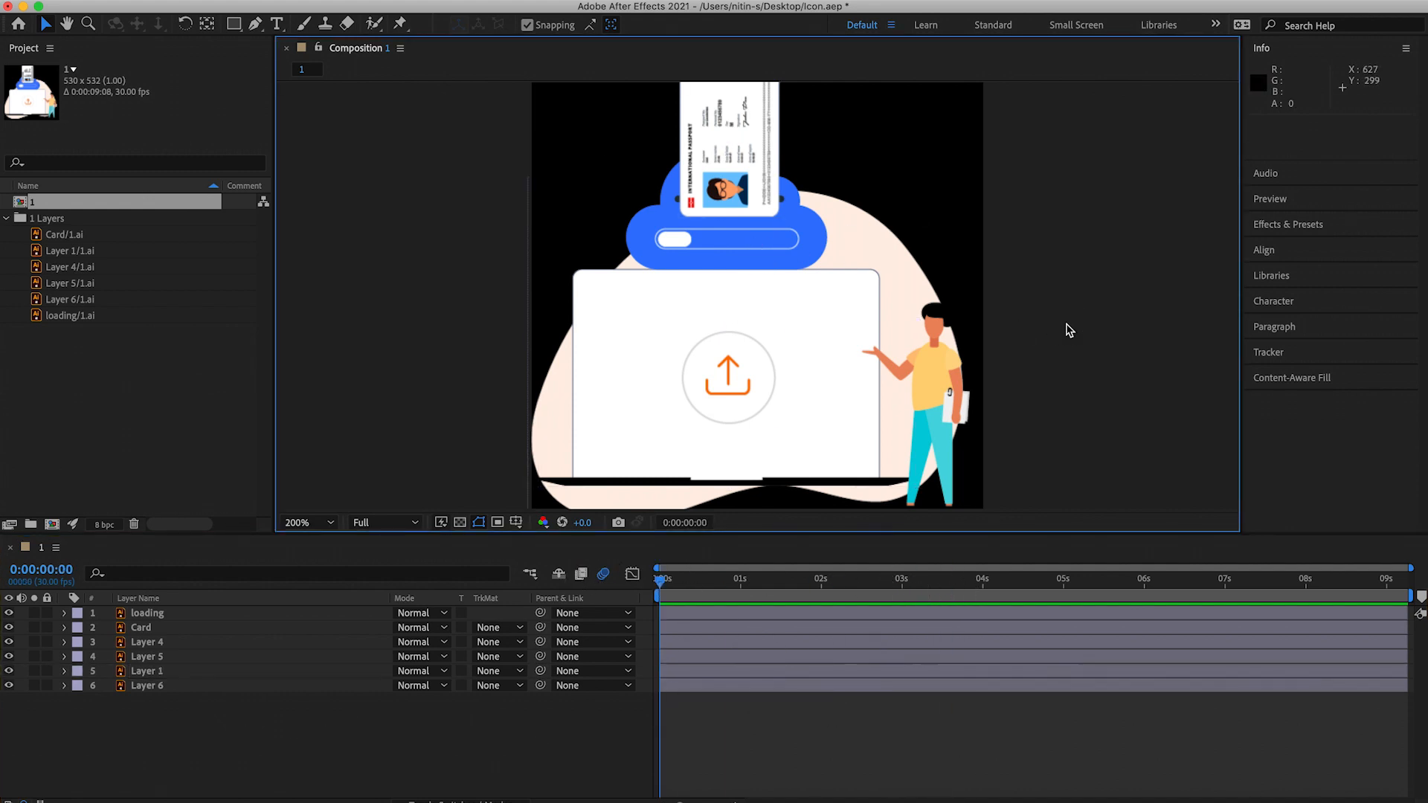
key("super+minus")
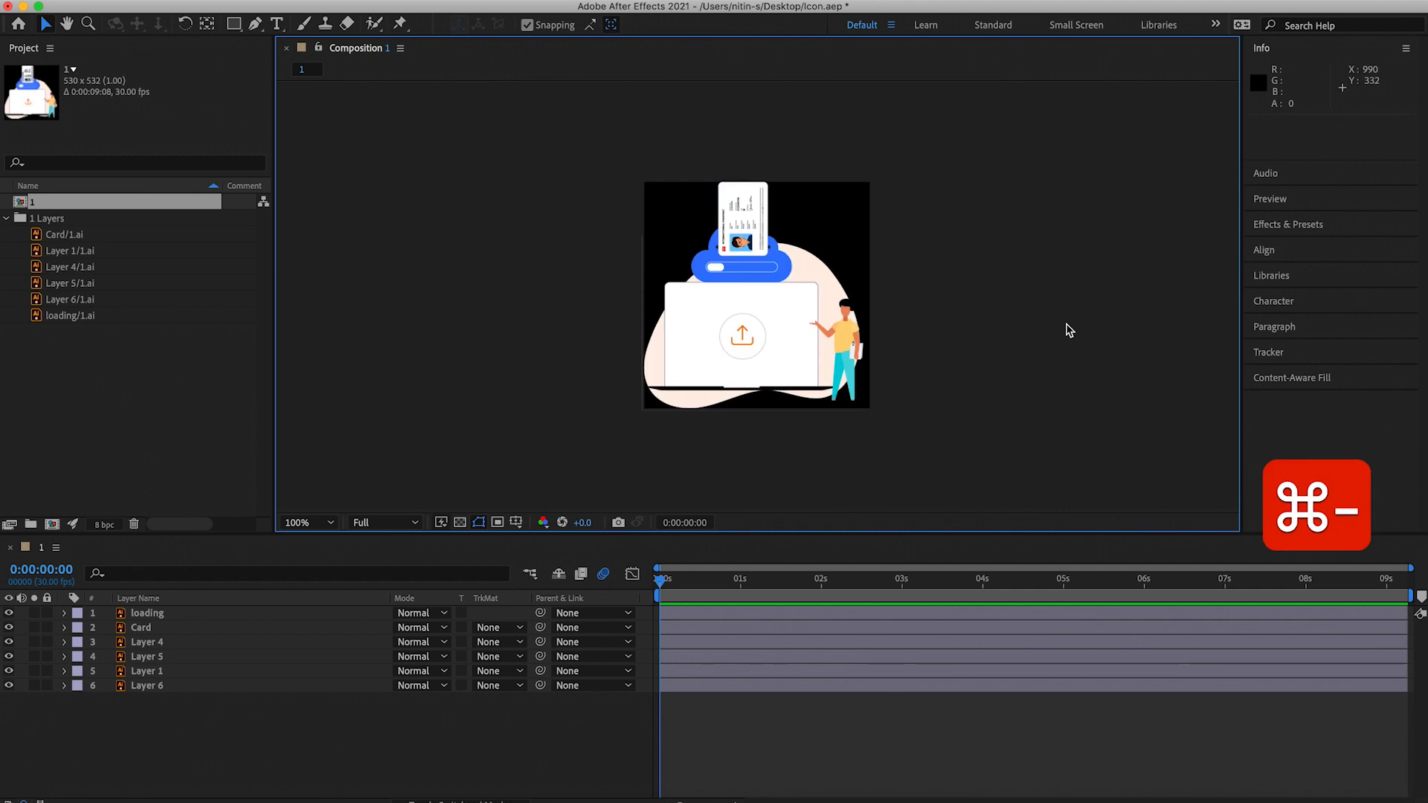
left_click(330, 523)
left_click(314, 223)
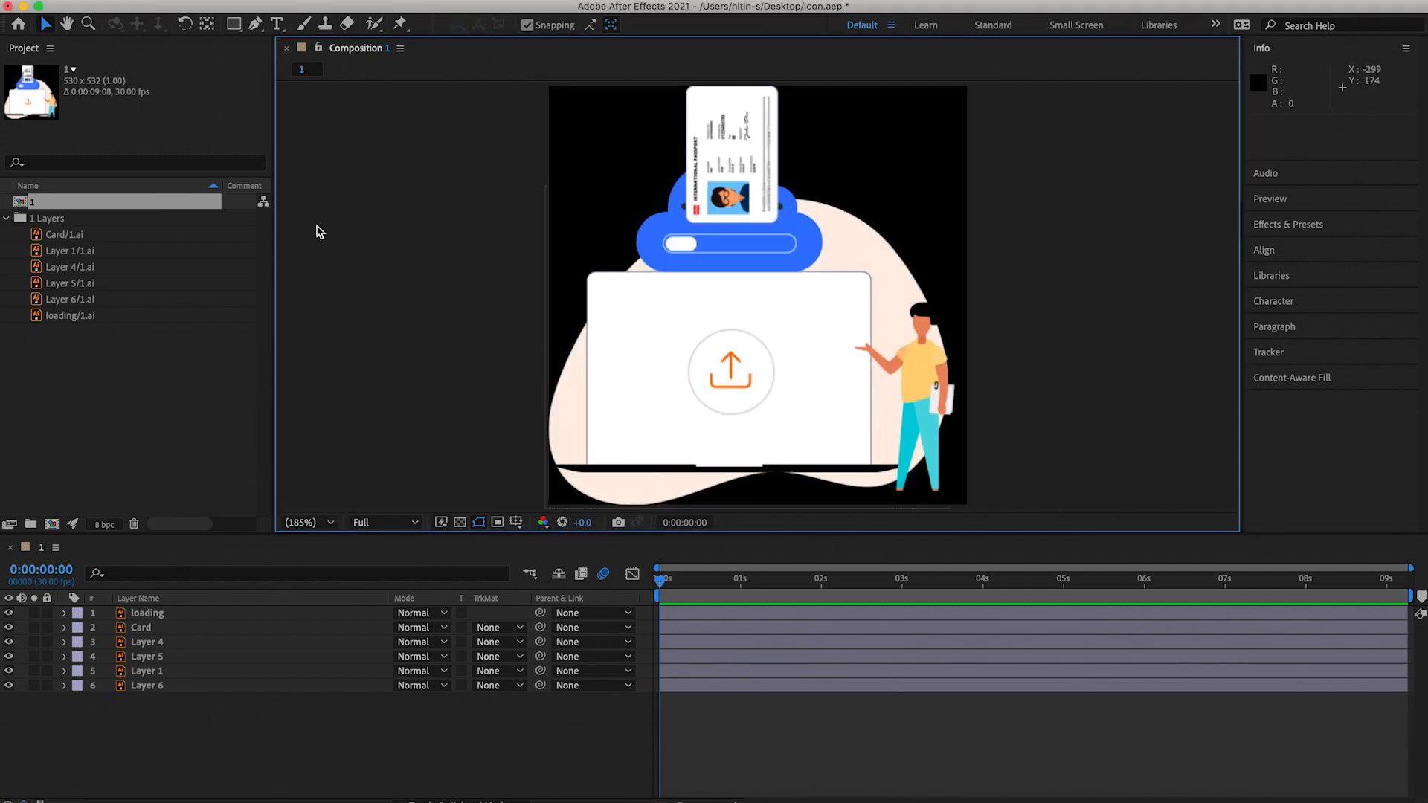
left_click(330, 523)
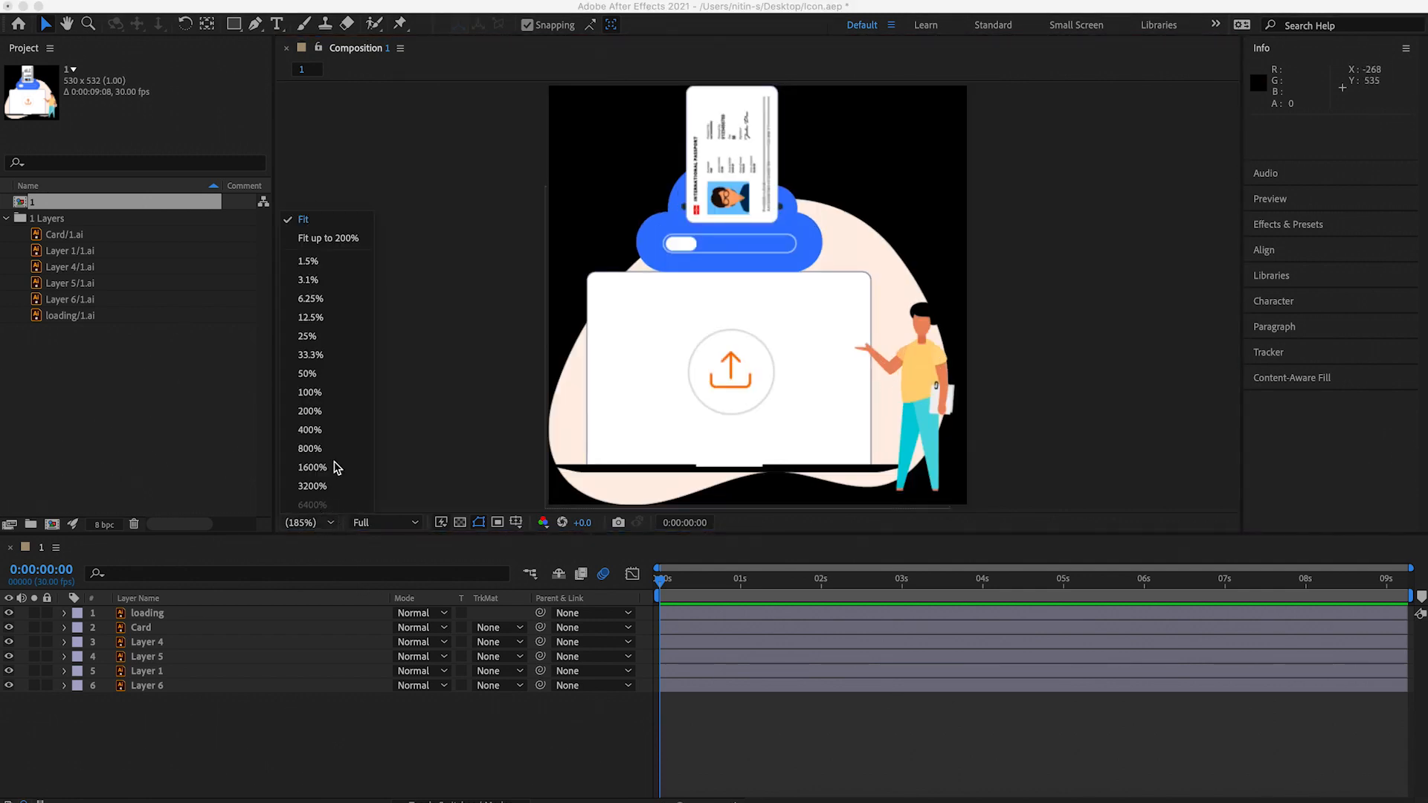
left_click(344, 298)
left_click(330, 523)
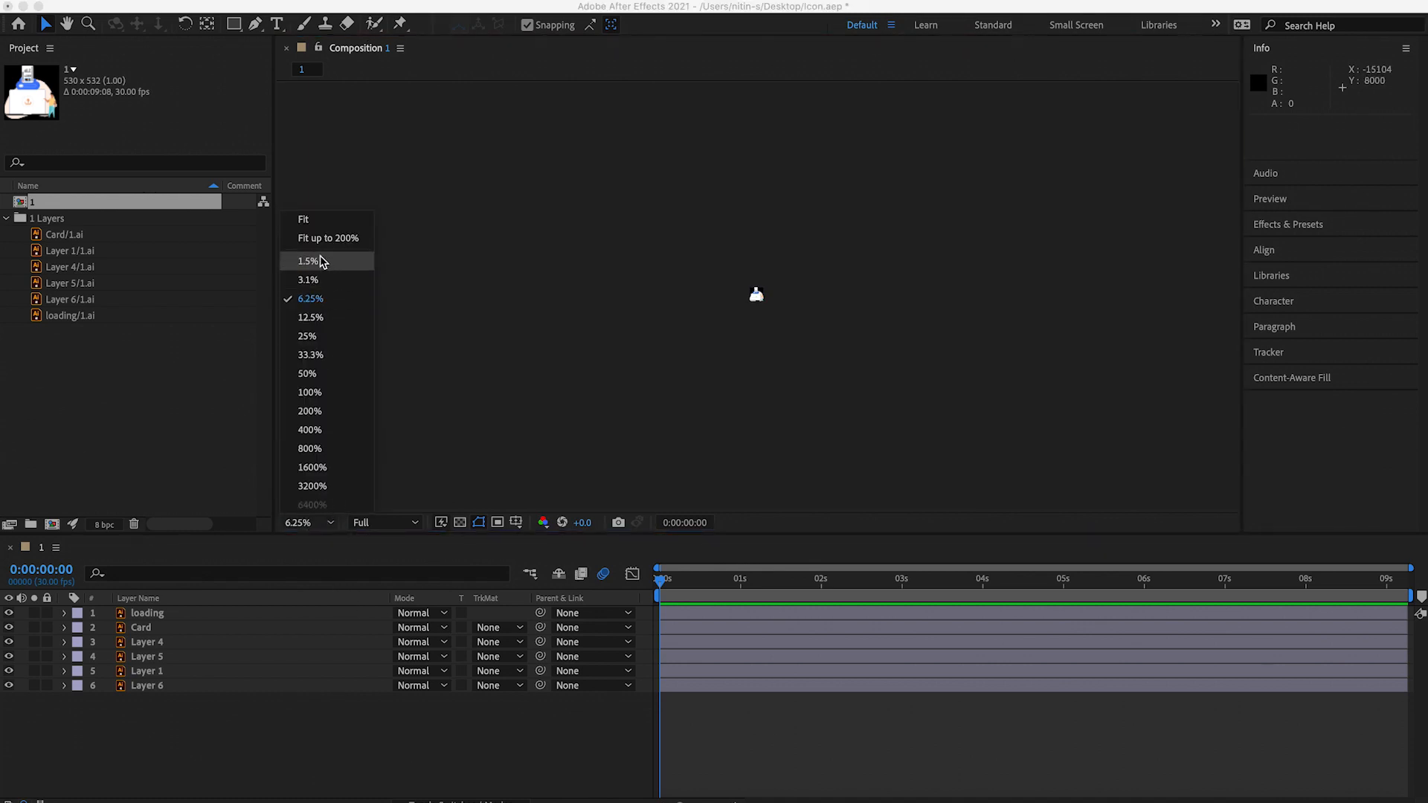
left_click(317, 220)
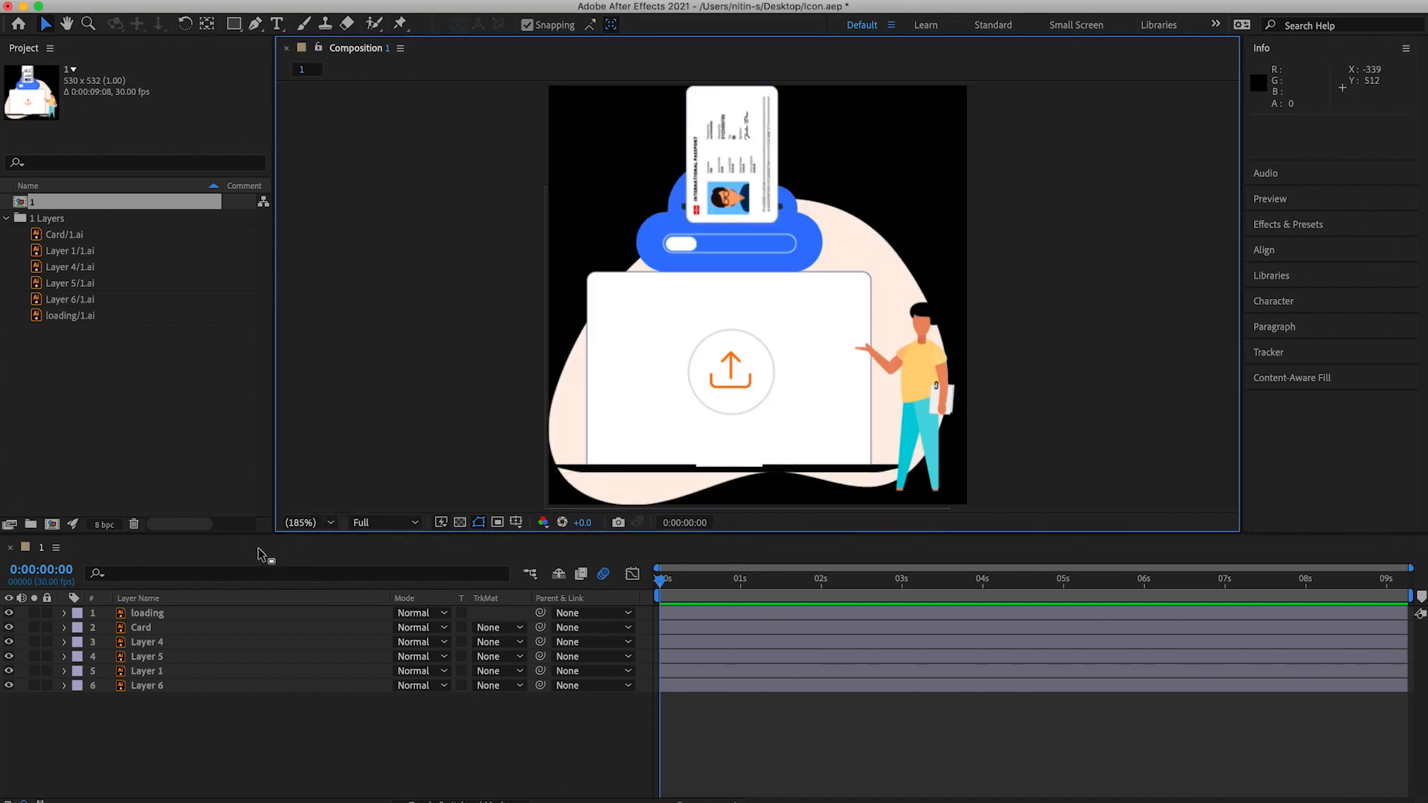
left_click_drag(285, 535, 281, 578)
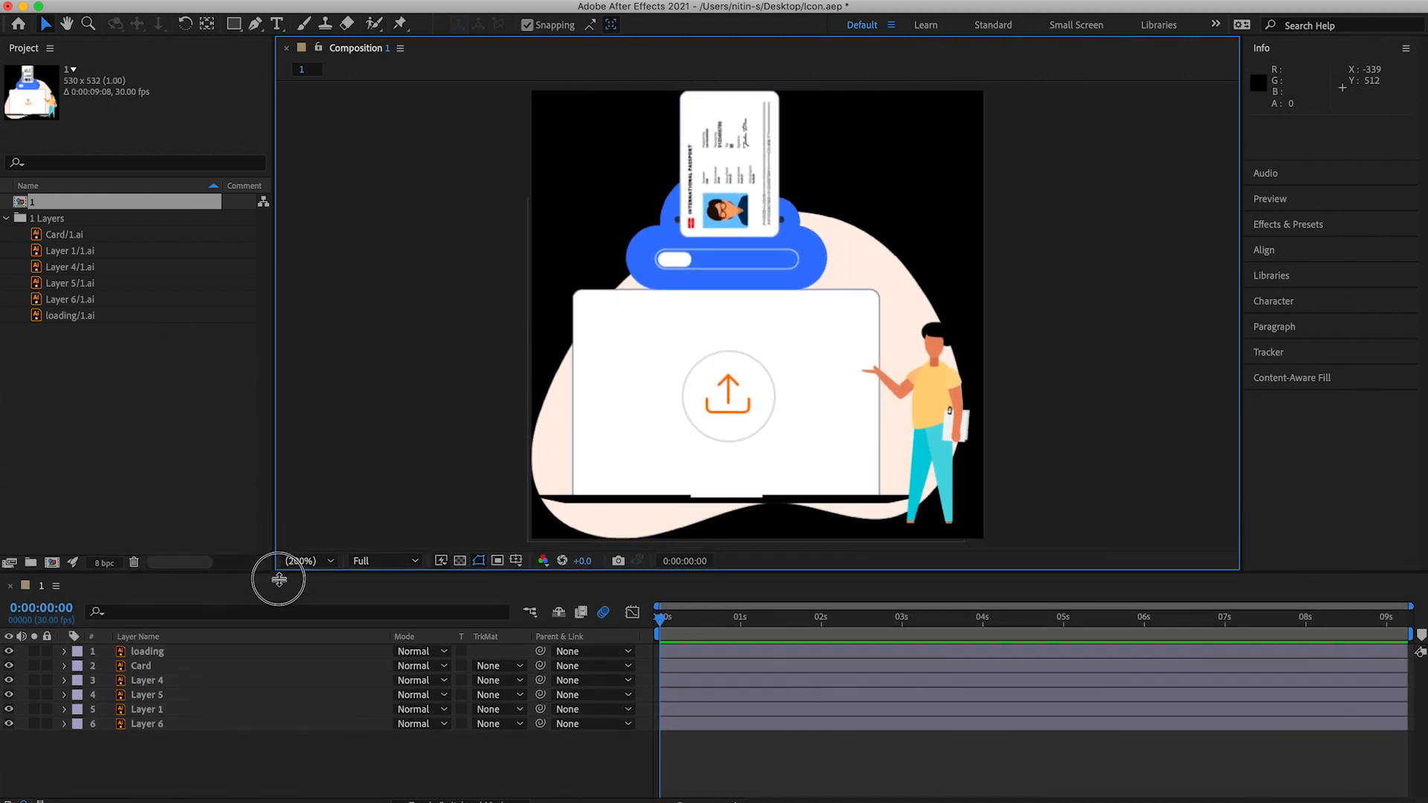
Create shapes from all six vector layers of the composition, from loading to Layer 6, and clear the selection
left_click_drag(182, 789, 155, 665)
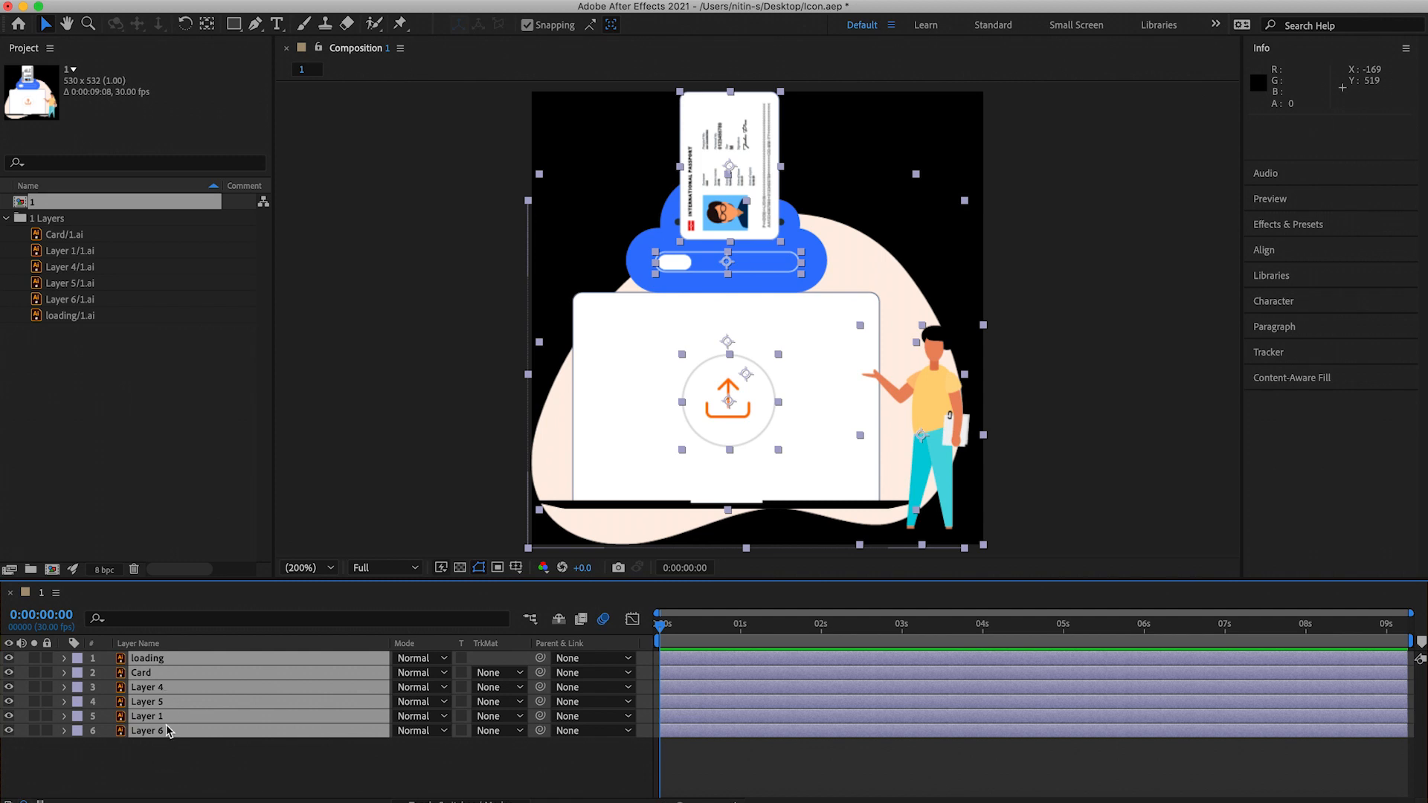
right_click(184, 696)
mouse_move(229, 694)
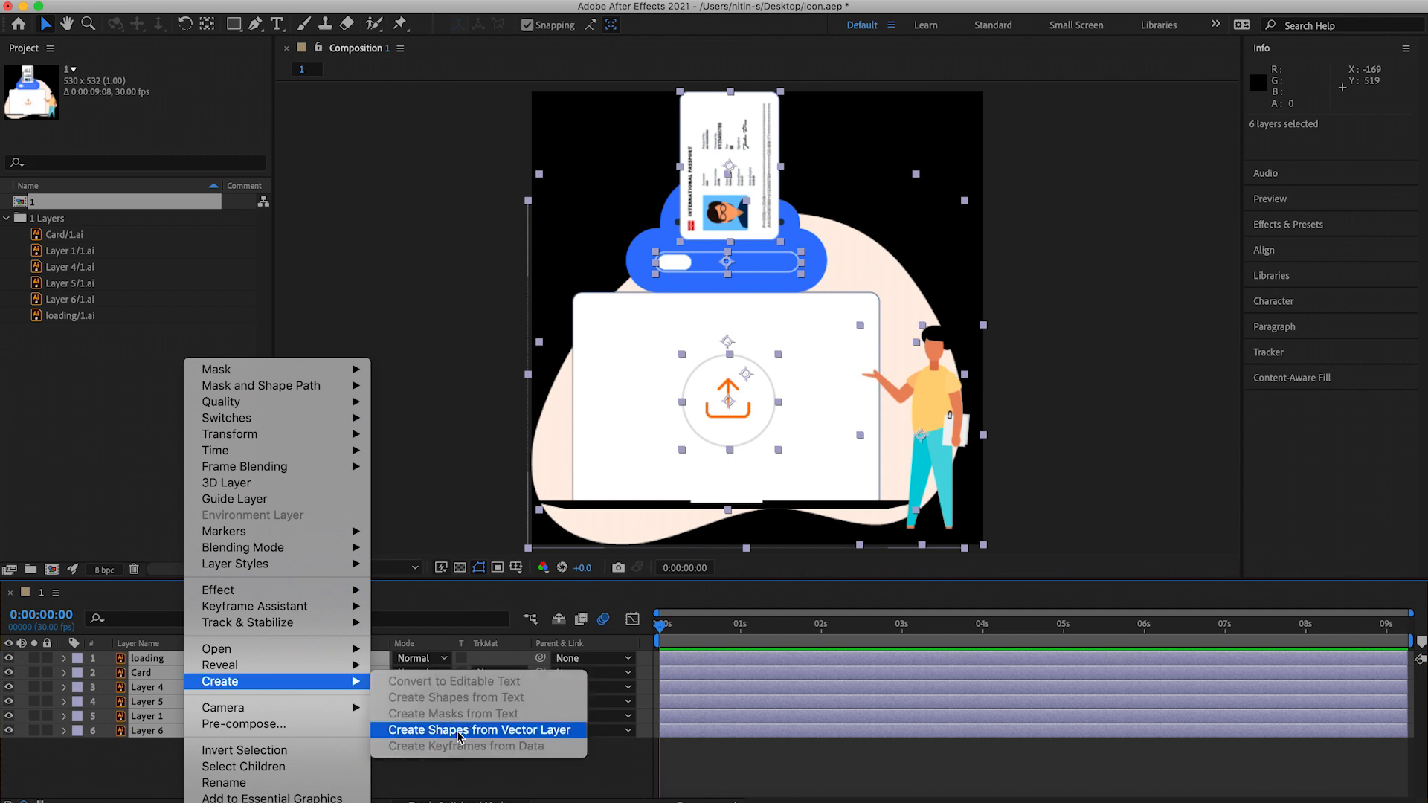
left_click(459, 733)
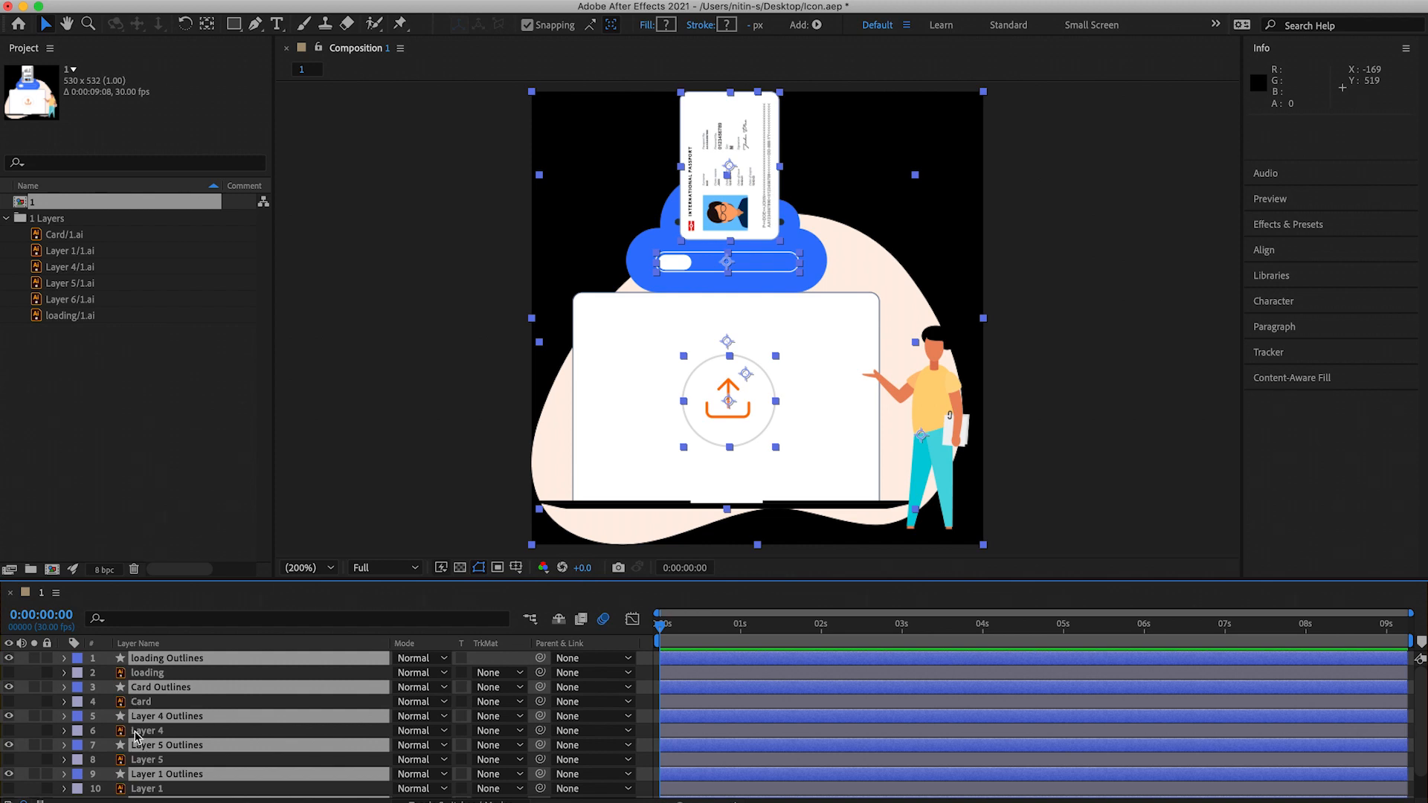
left_click(447, 327)
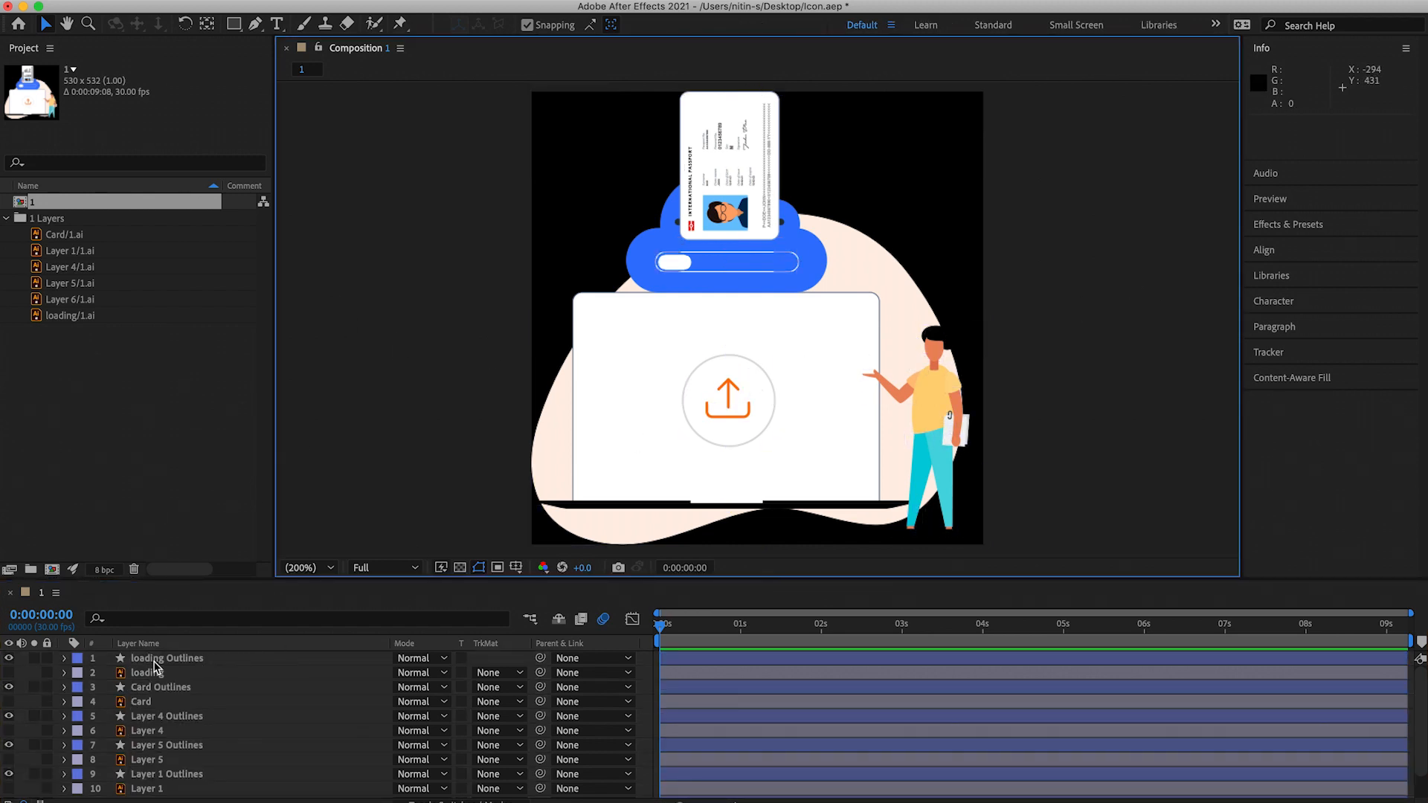
Delete the 1 Layers folder and its imported artwork files from the project
left_click(98, 421)
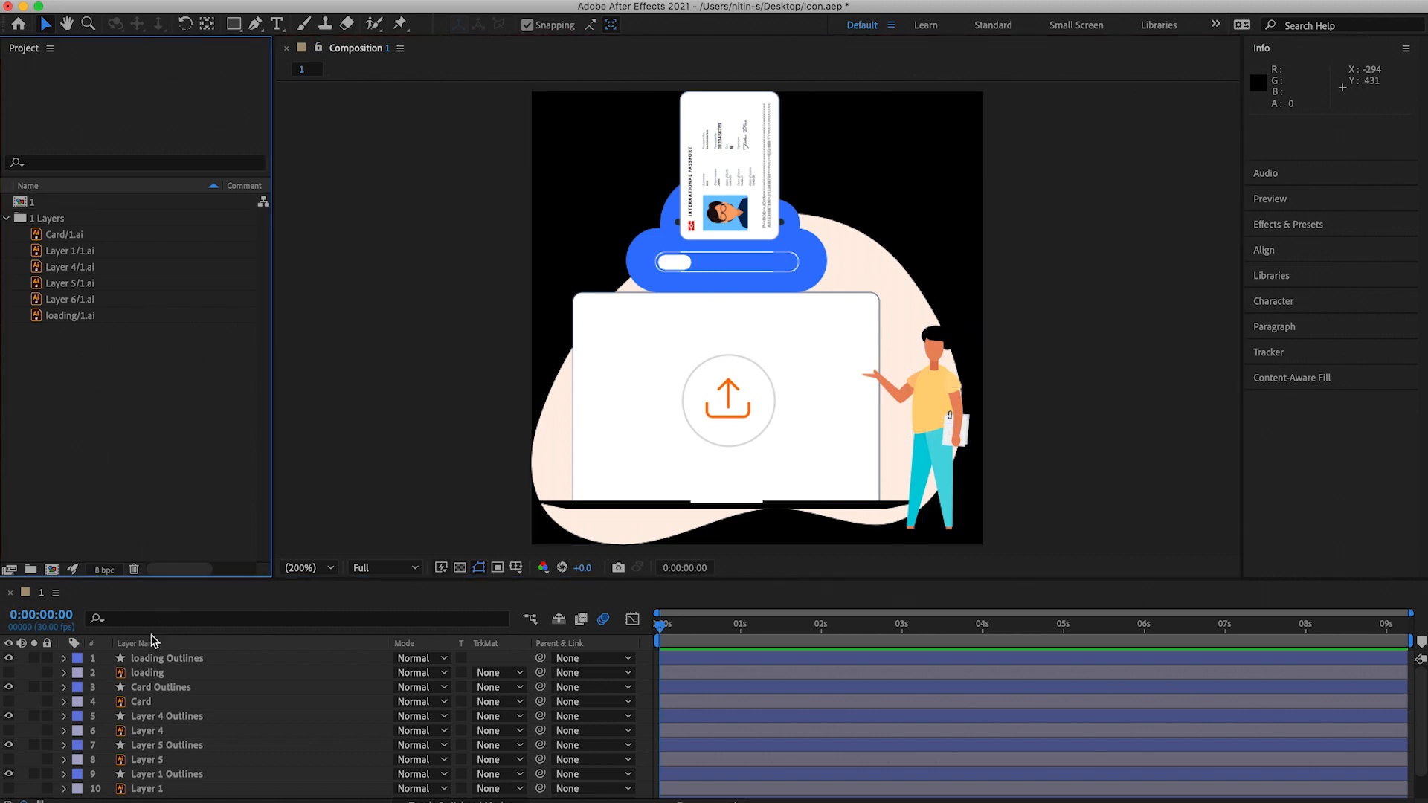
left_click(46, 220)
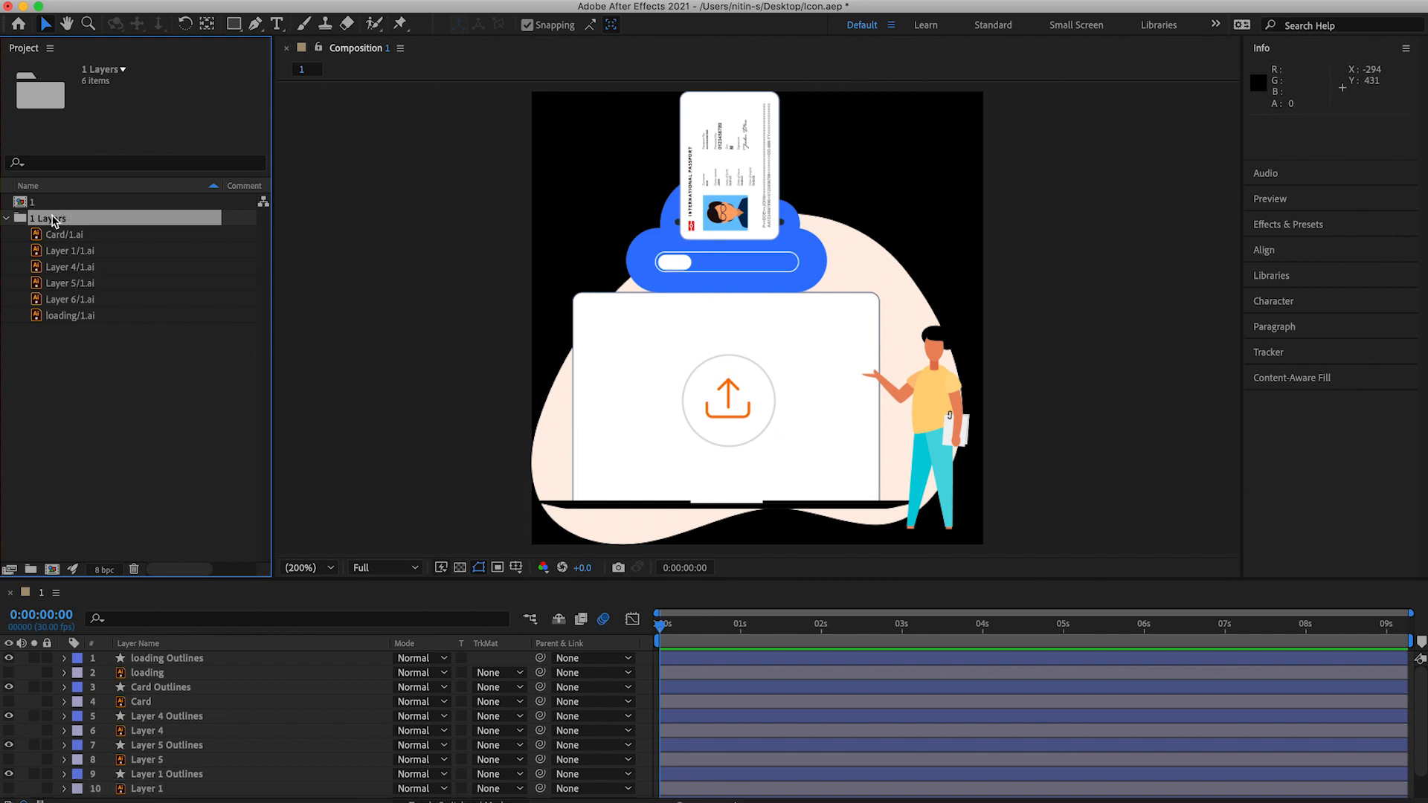
left_click(134, 570)
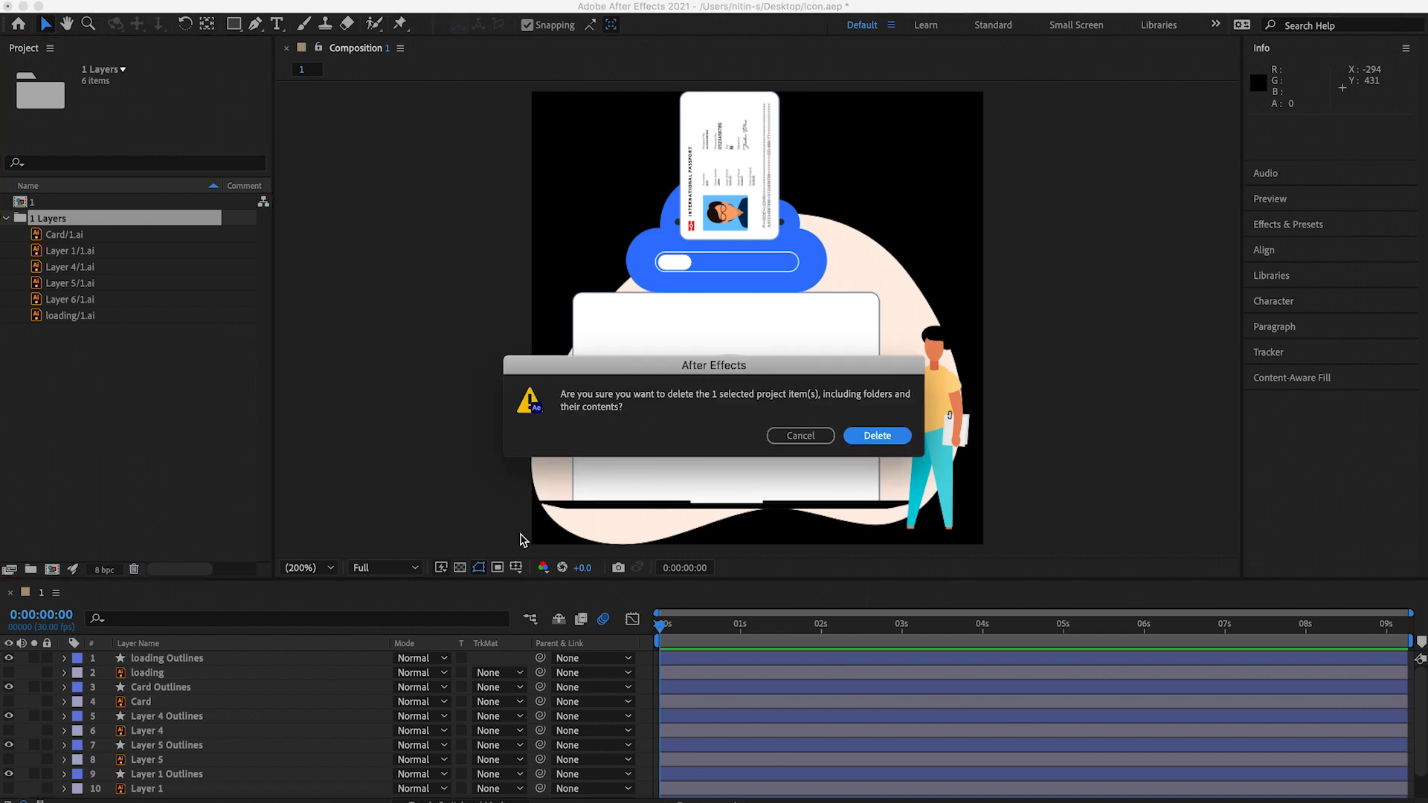
left_click(876, 437)
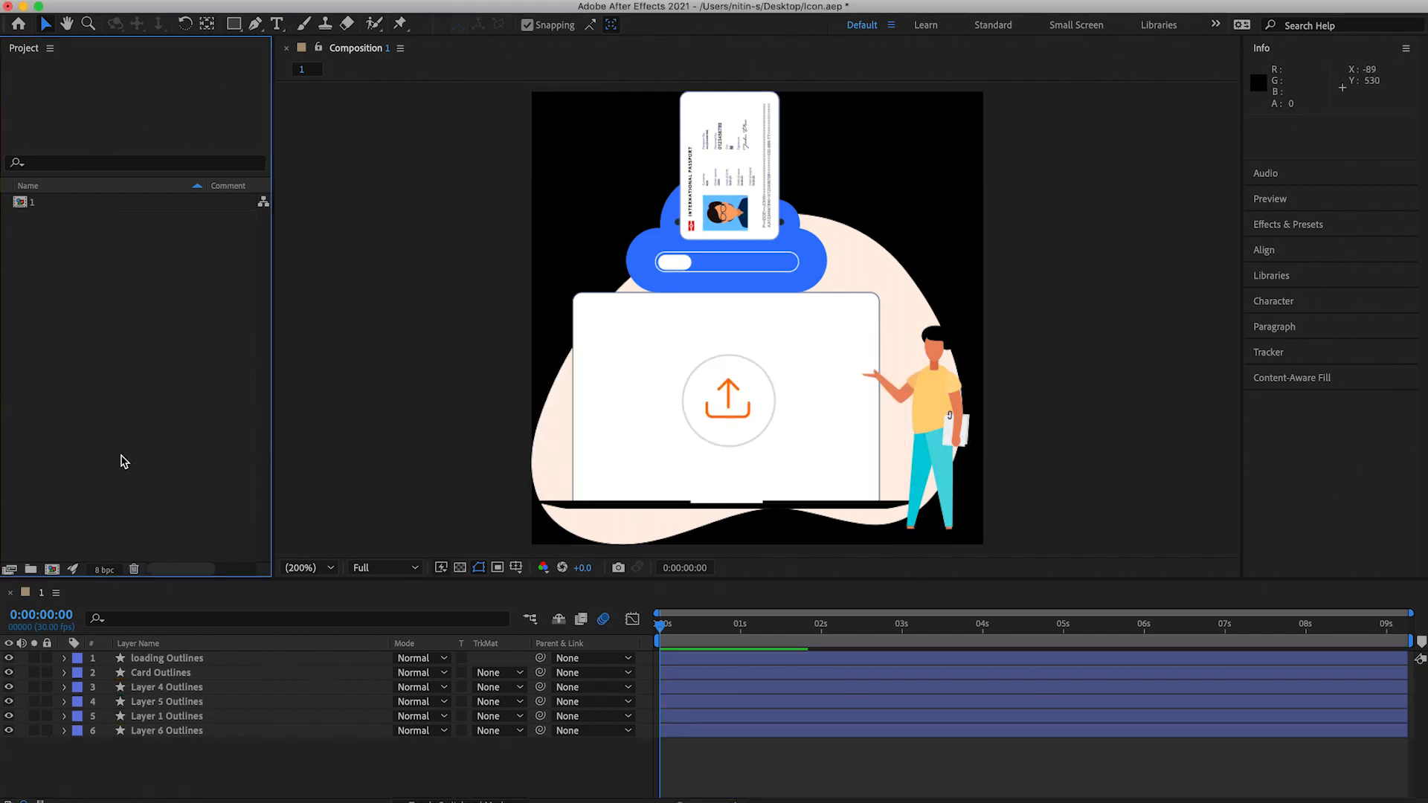
Rename composition 1 in the project as Icon-1
left_click_drag(212, 759, 148, 654)
left_click(67, 223)
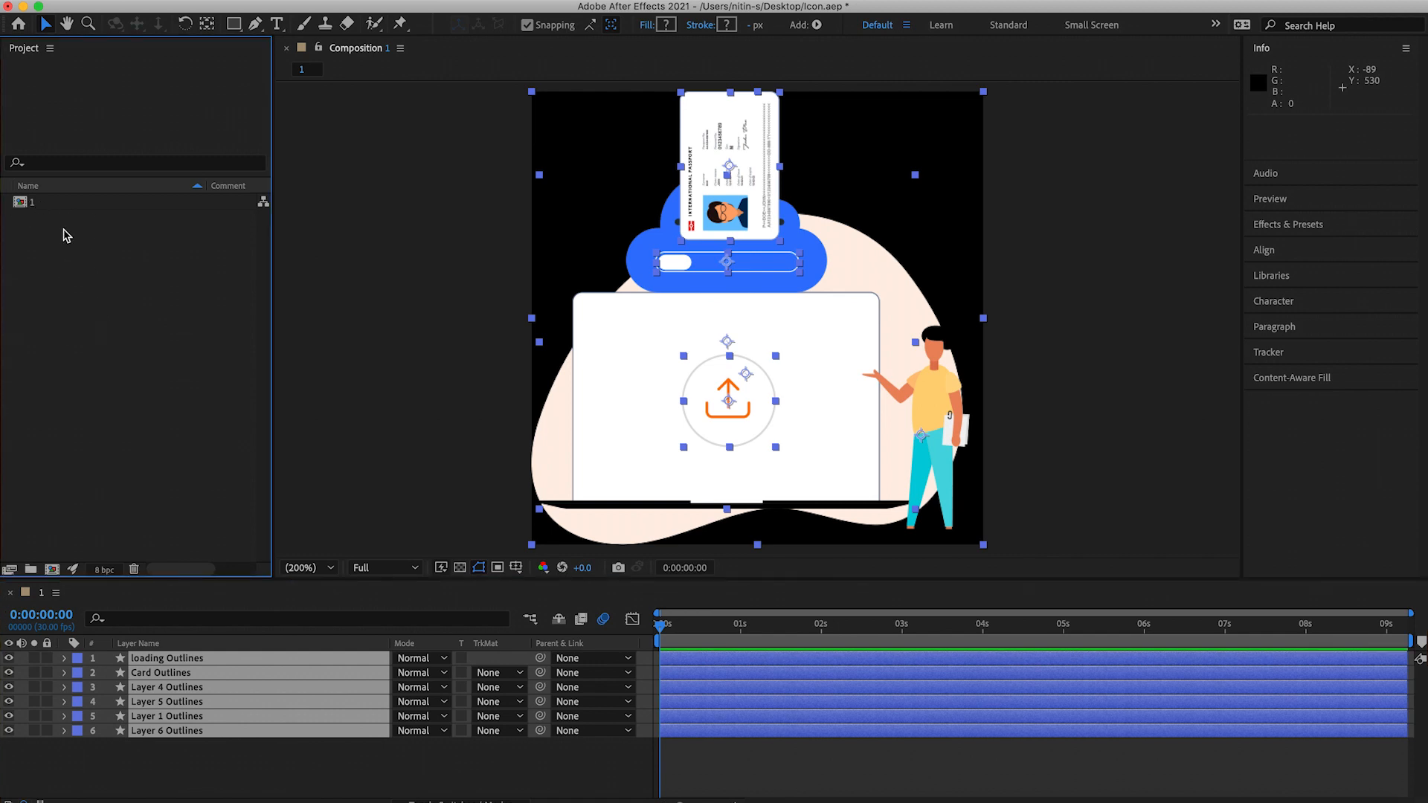
left_click(44, 202)
right_click(60, 205)
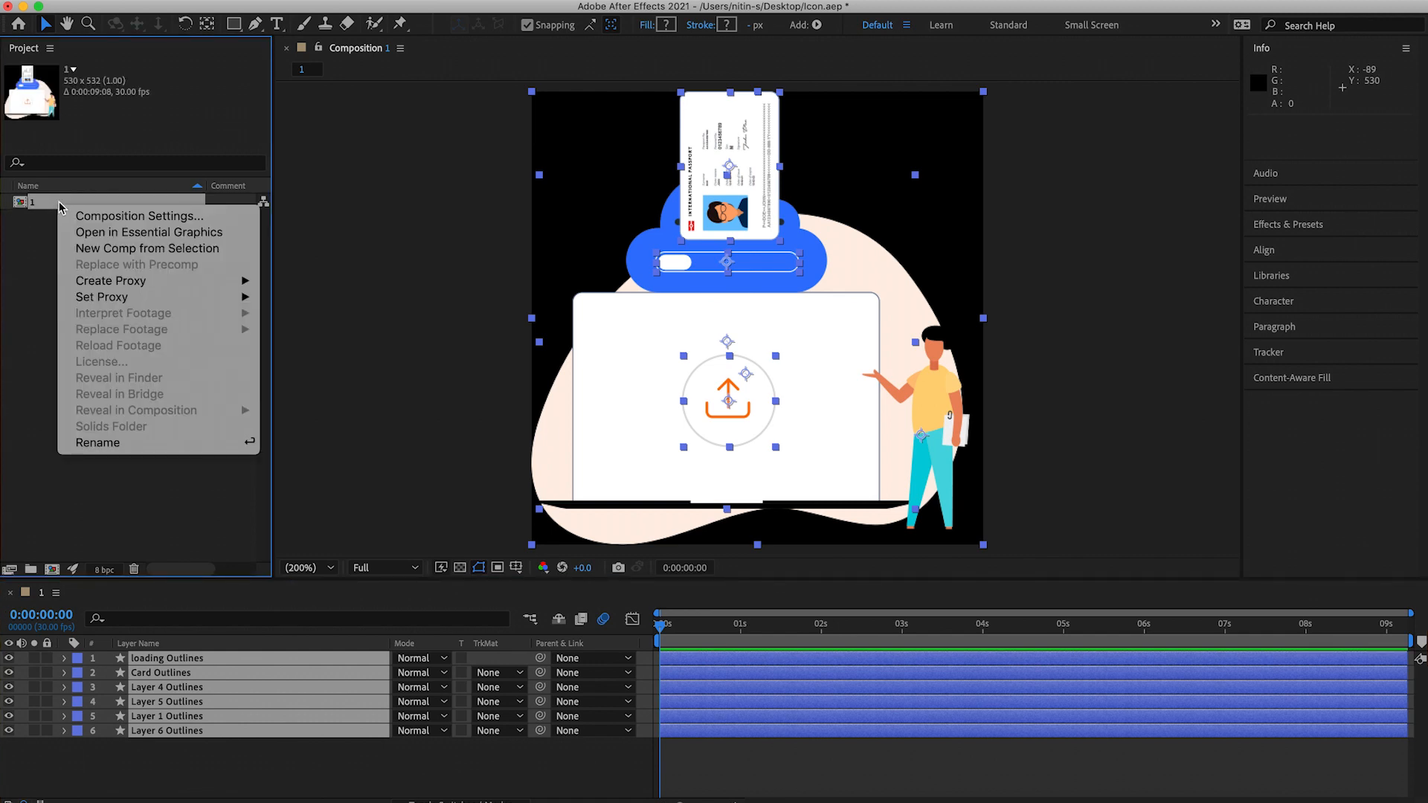
left_click(119, 449)
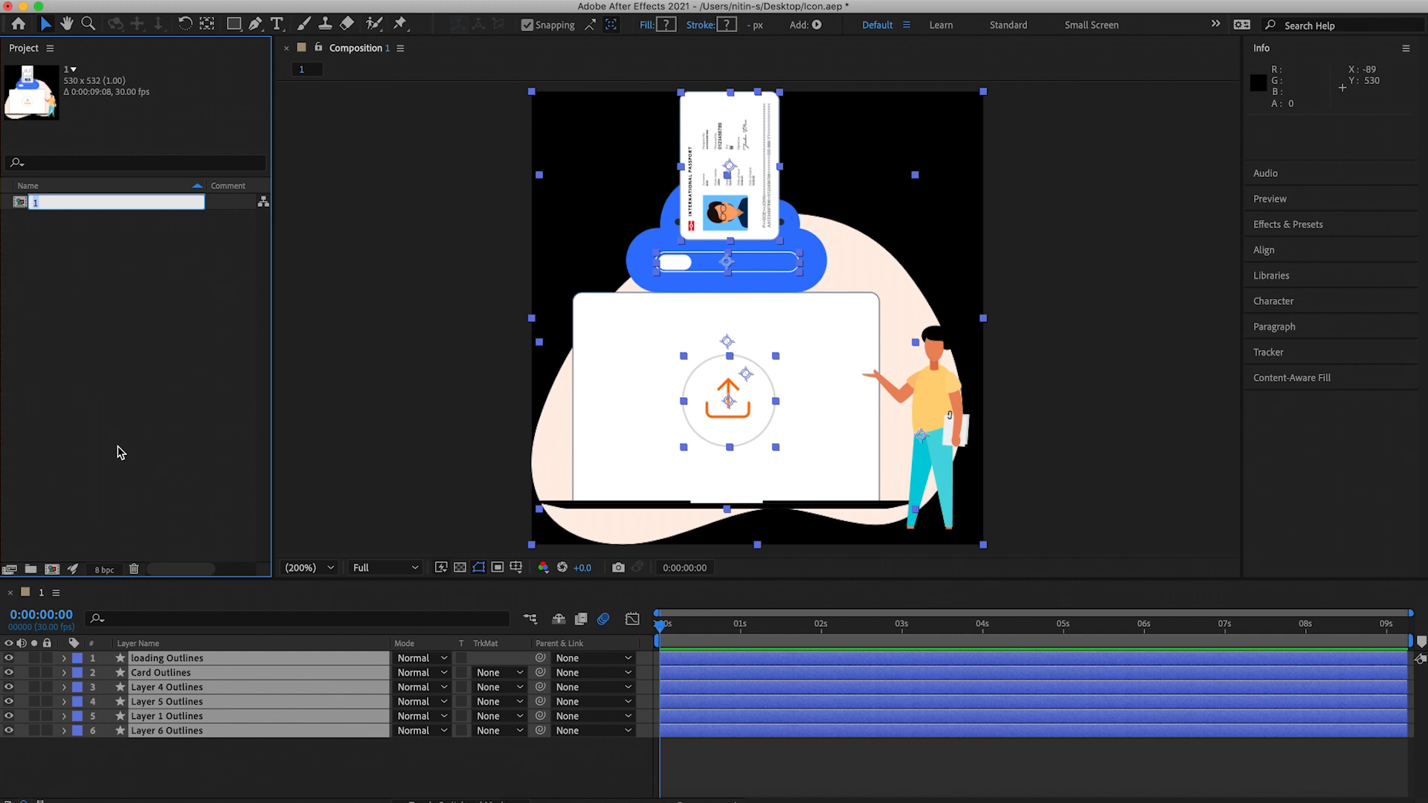
type("Icon-1")
key("Return")
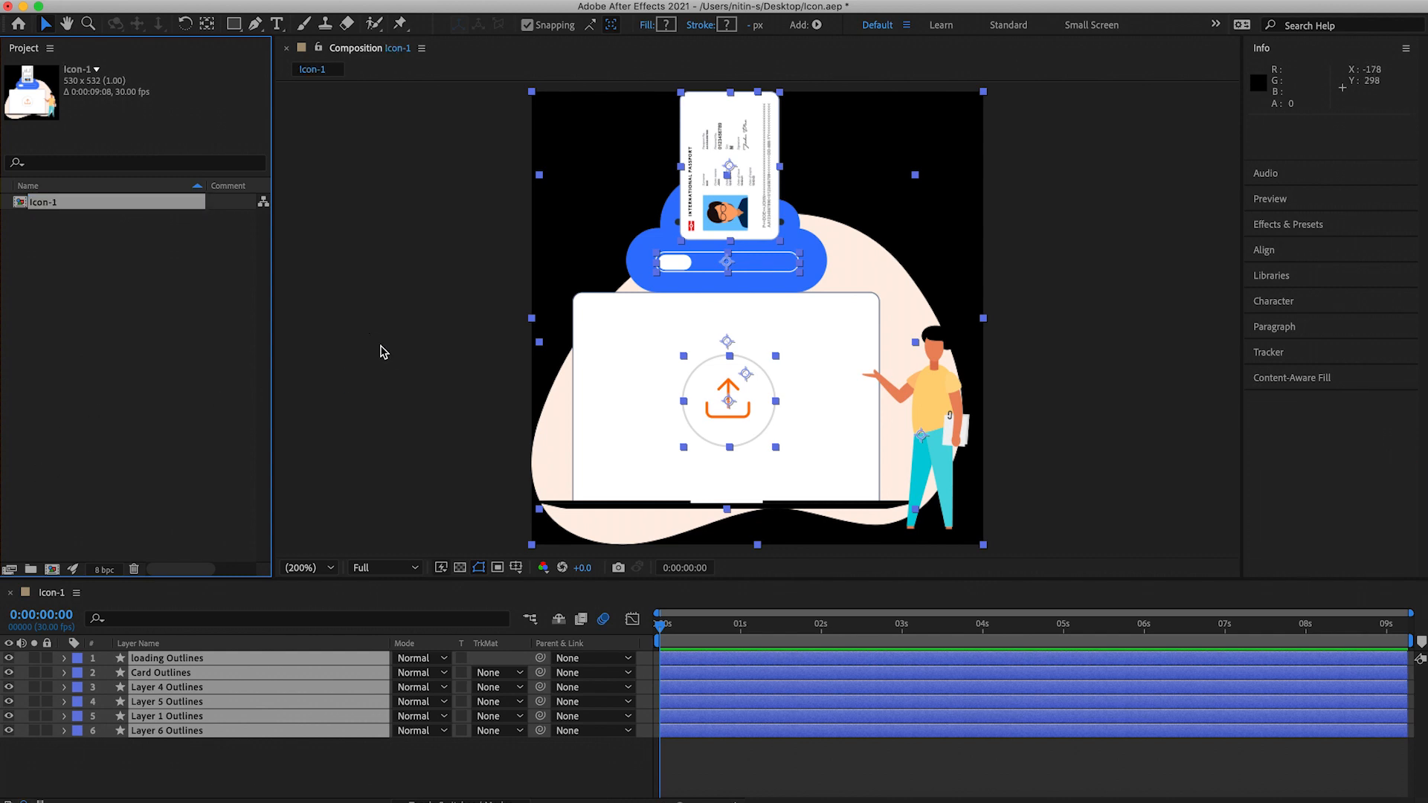
Select the standing man and the passport card in turn to check which layers they belong to
left_click(1059, 230)
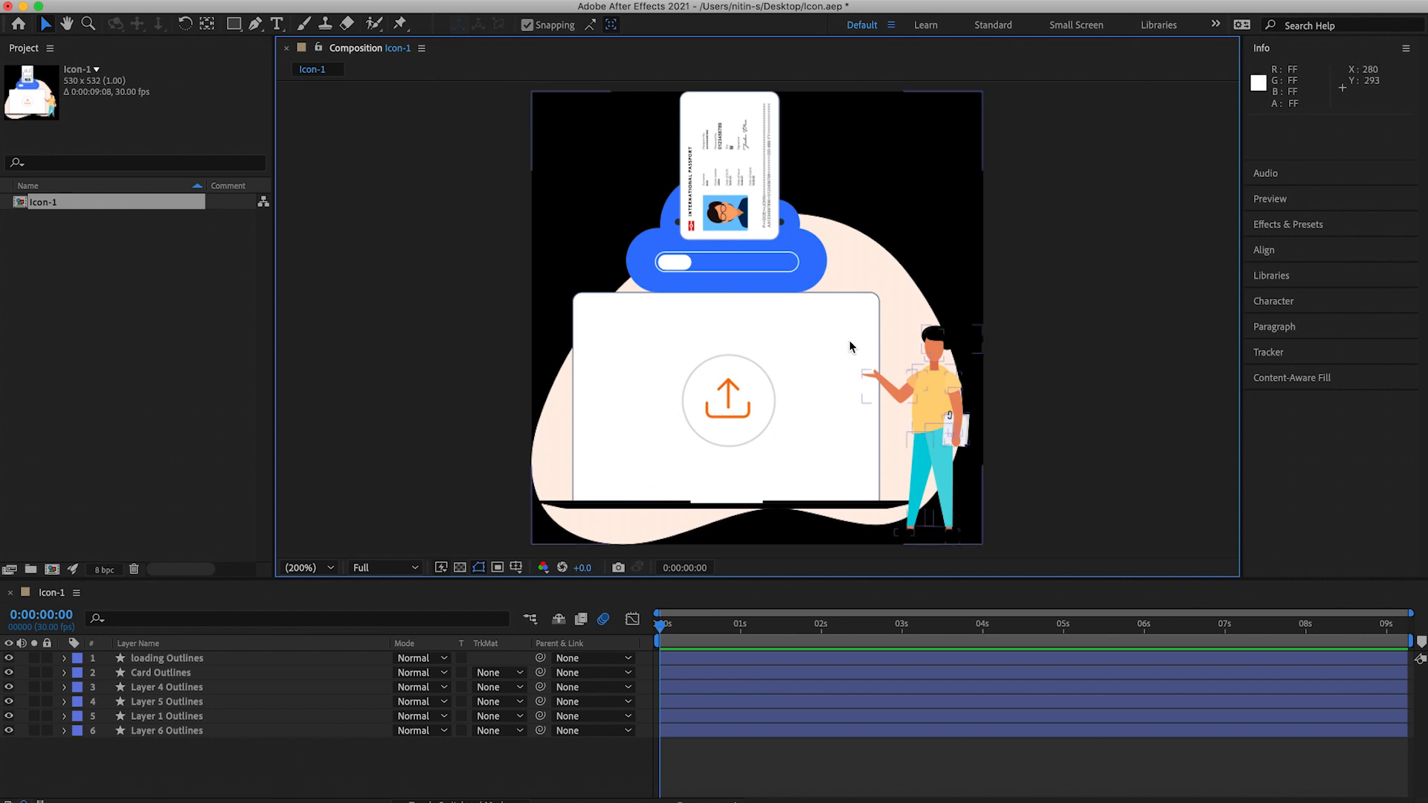
left_click(939, 395)
left_click(1116, 307)
left_click(754, 145)
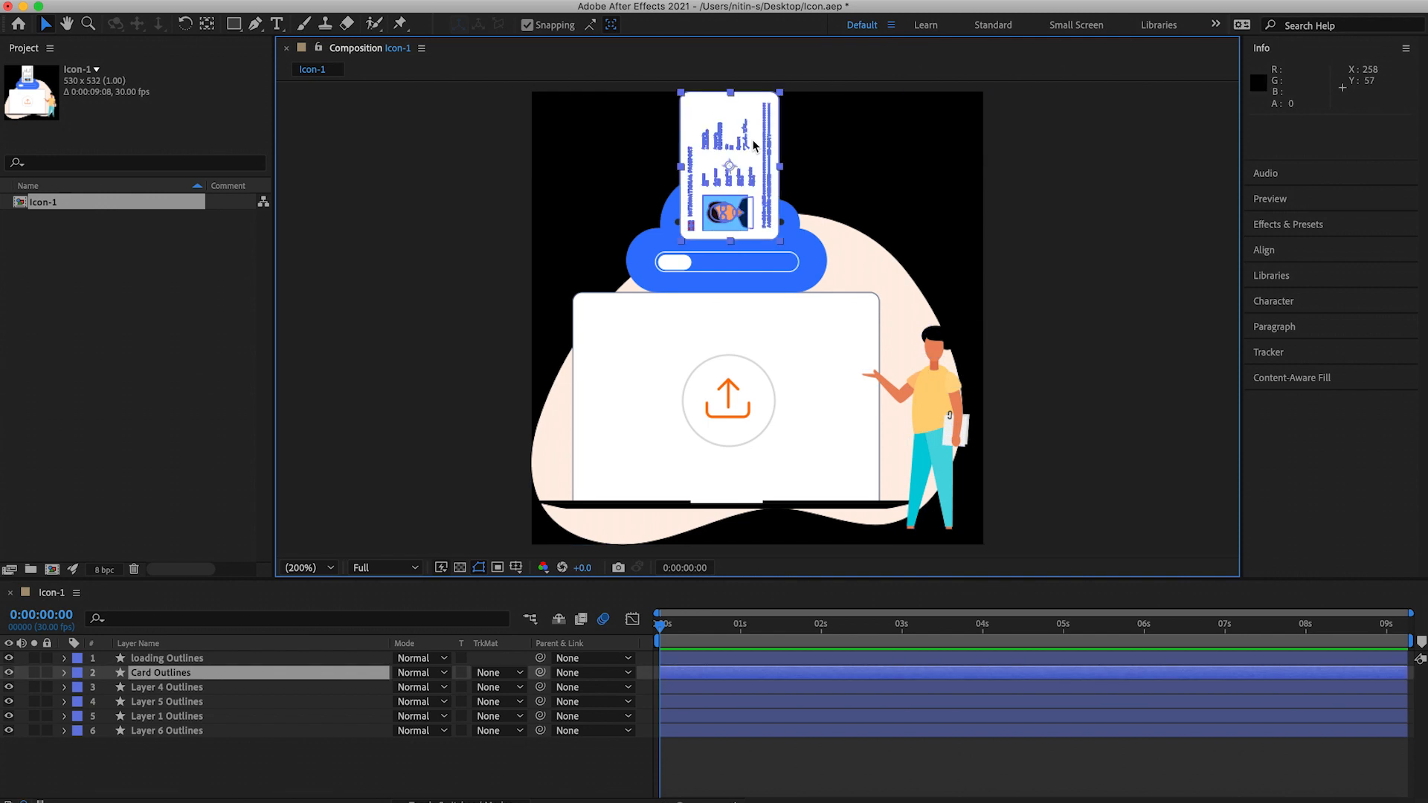
Hide the loading, Card, Layer 4, Layer 5 and Layer 1 Outlines layers, leaving only Layer 6 Outlines visible
left_click(10, 674)
left_click(9, 659)
left_click(9, 688)
left_click(9, 702)
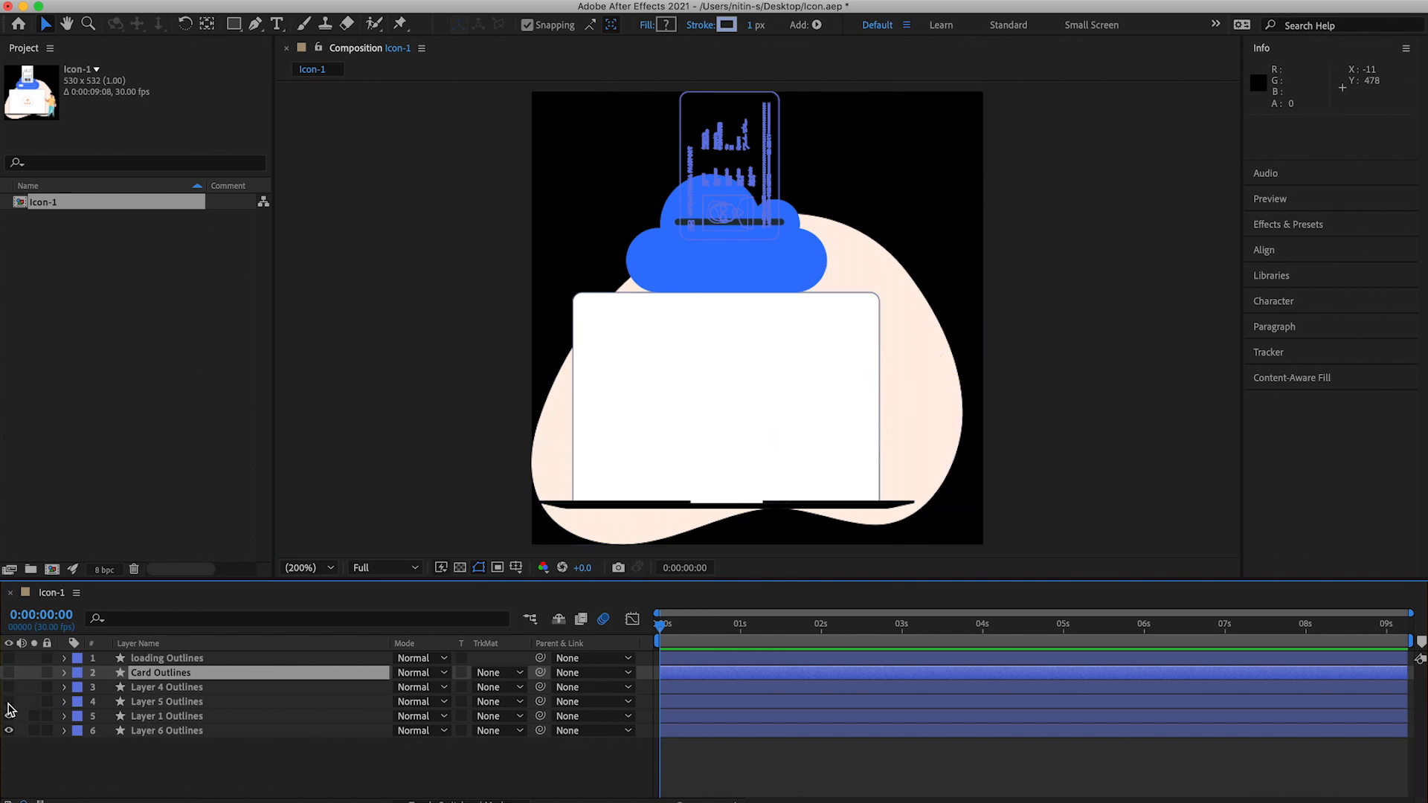
left_click(8, 718)
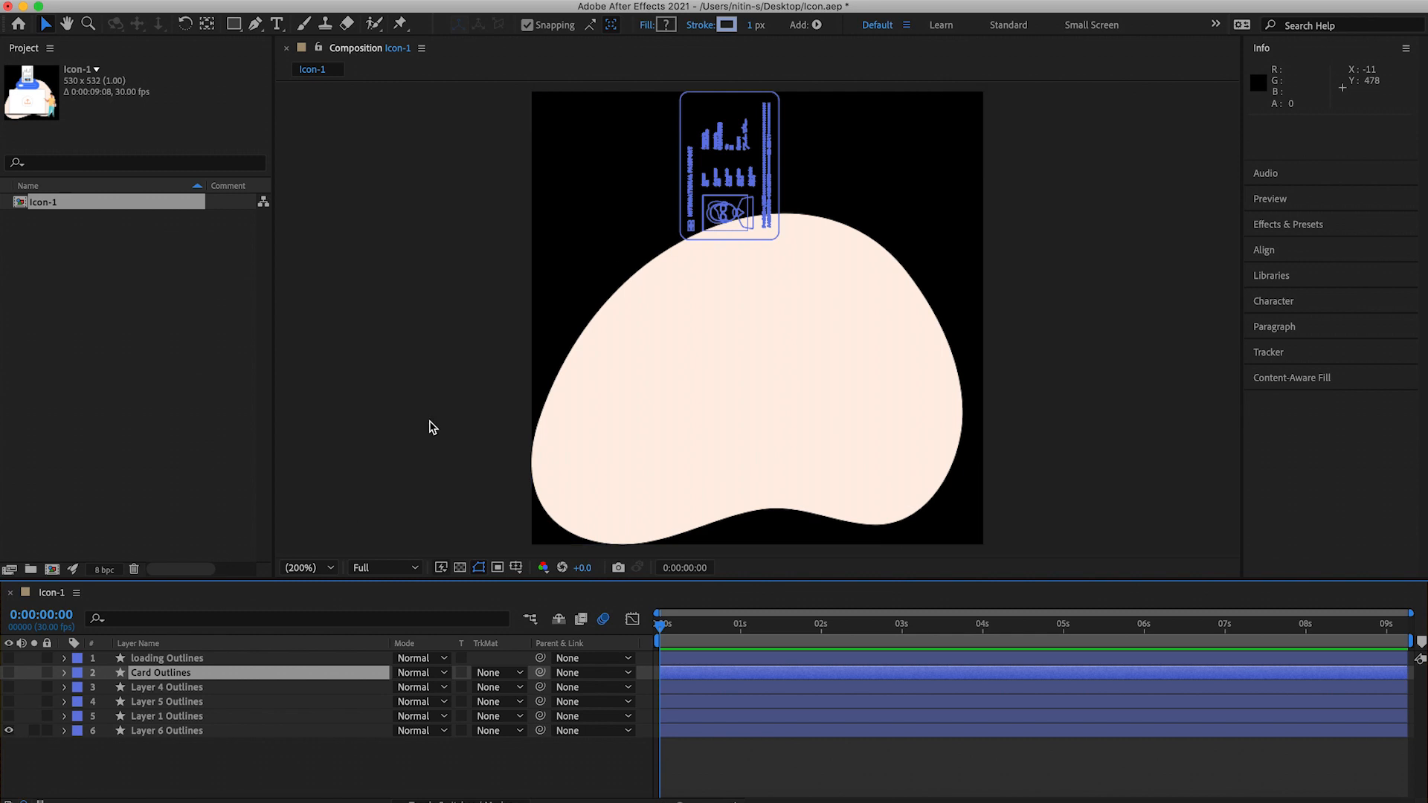
Try moving the peach background shape in the composition, and undo the move
left_click(783, 364)
left_click_drag(779, 361, 929, 303)
key("super+z")
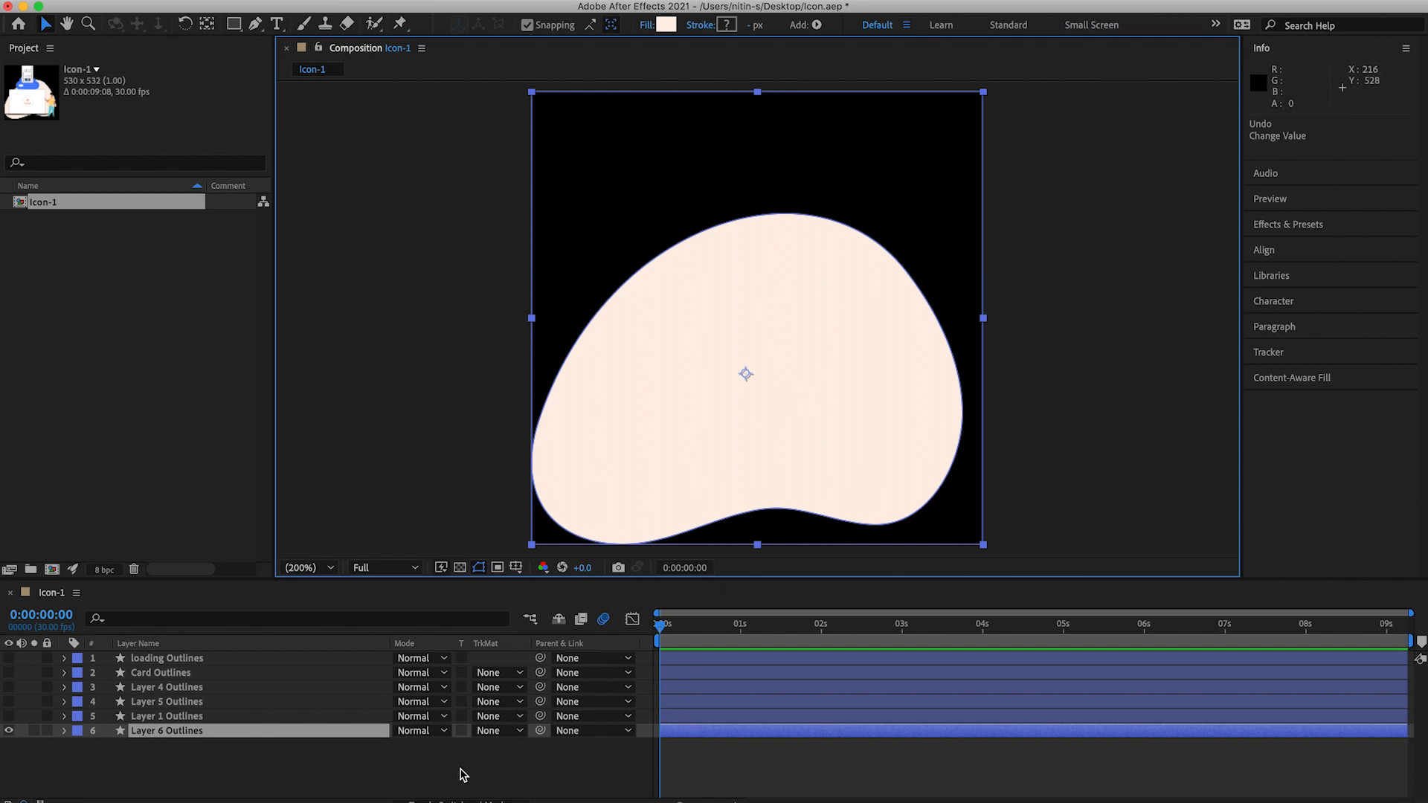
Expand the Layer 6 Outlines properties and try moving and resizing its shape, undoing both changes
left_click(676, 731)
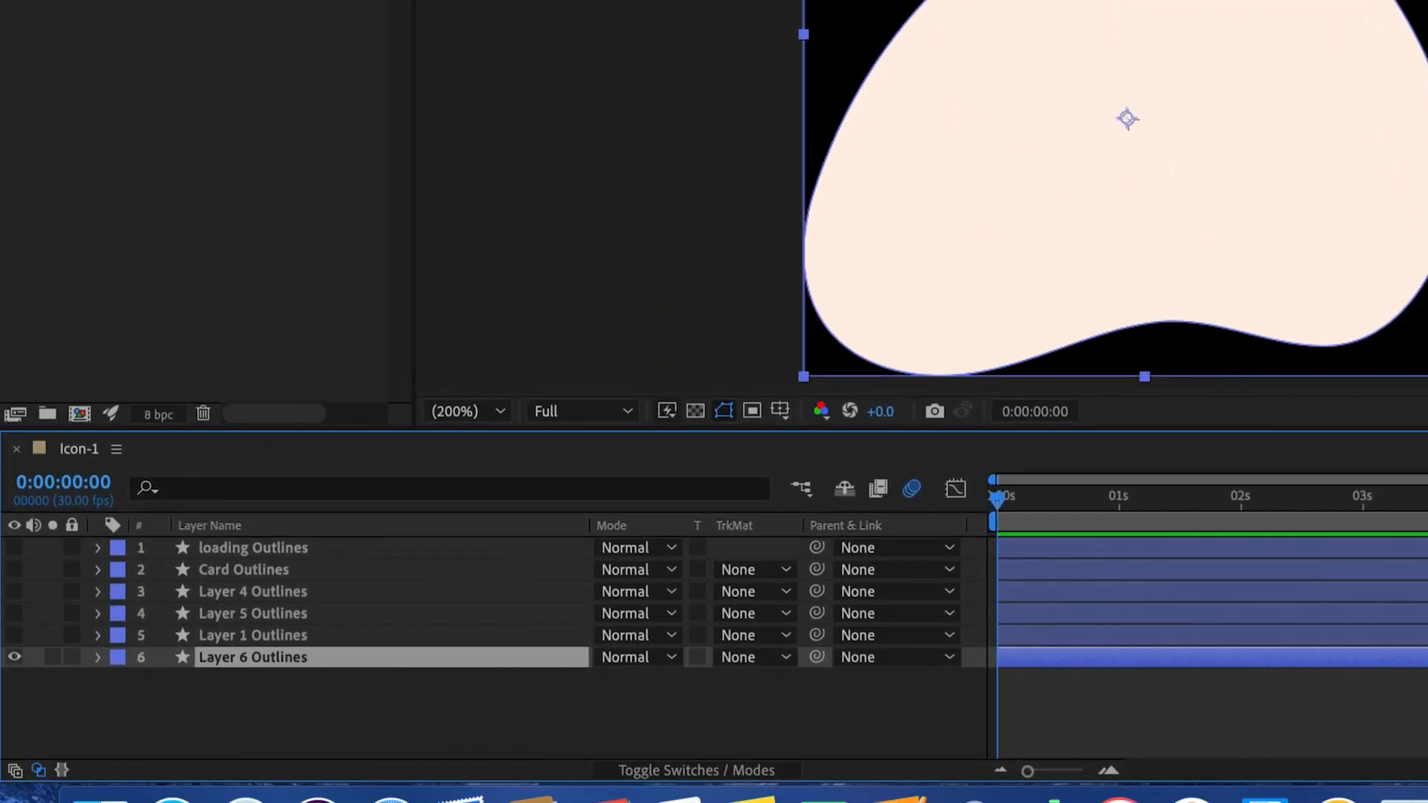
left_click(97, 657)
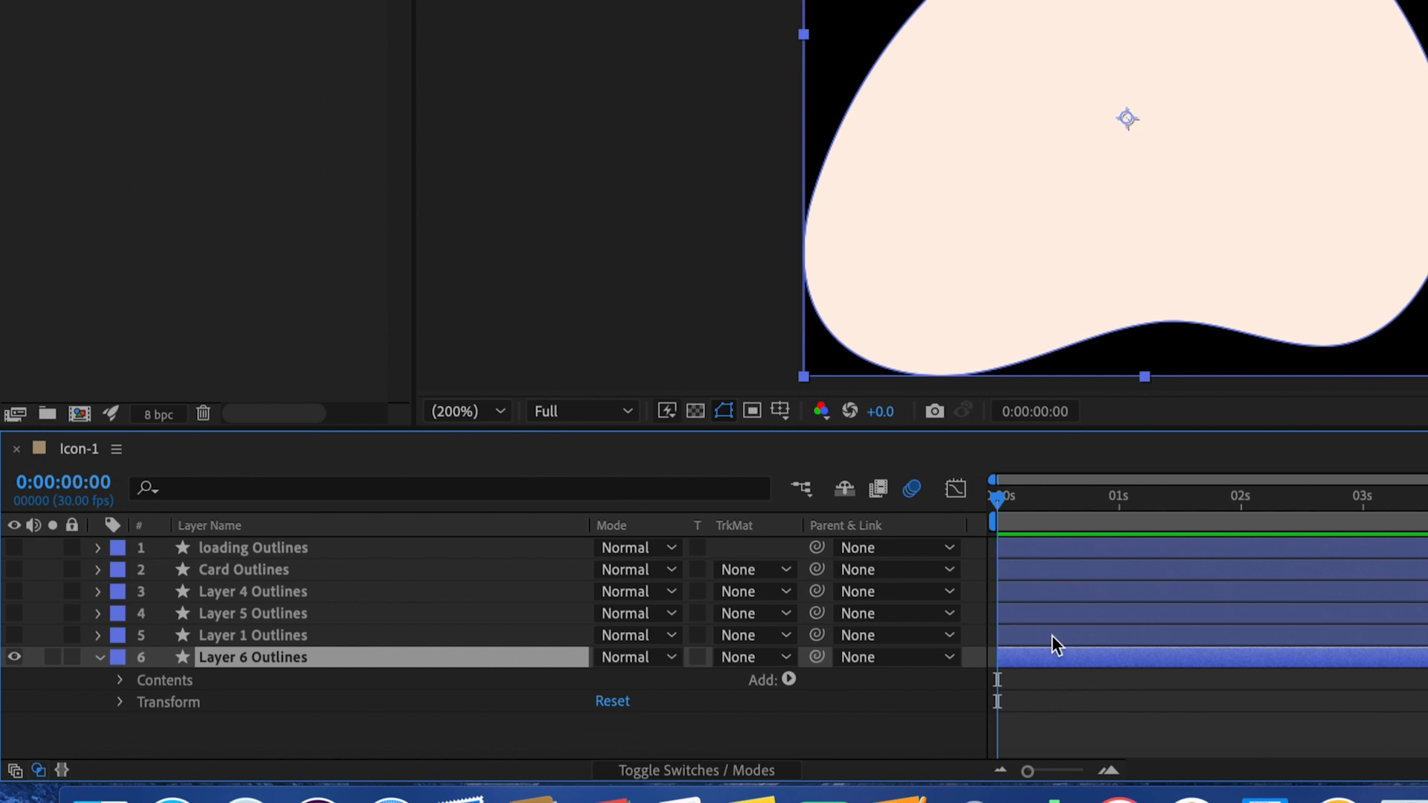
left_click_drag(1126, 270, 1203, 256)
key("ctrl+z")
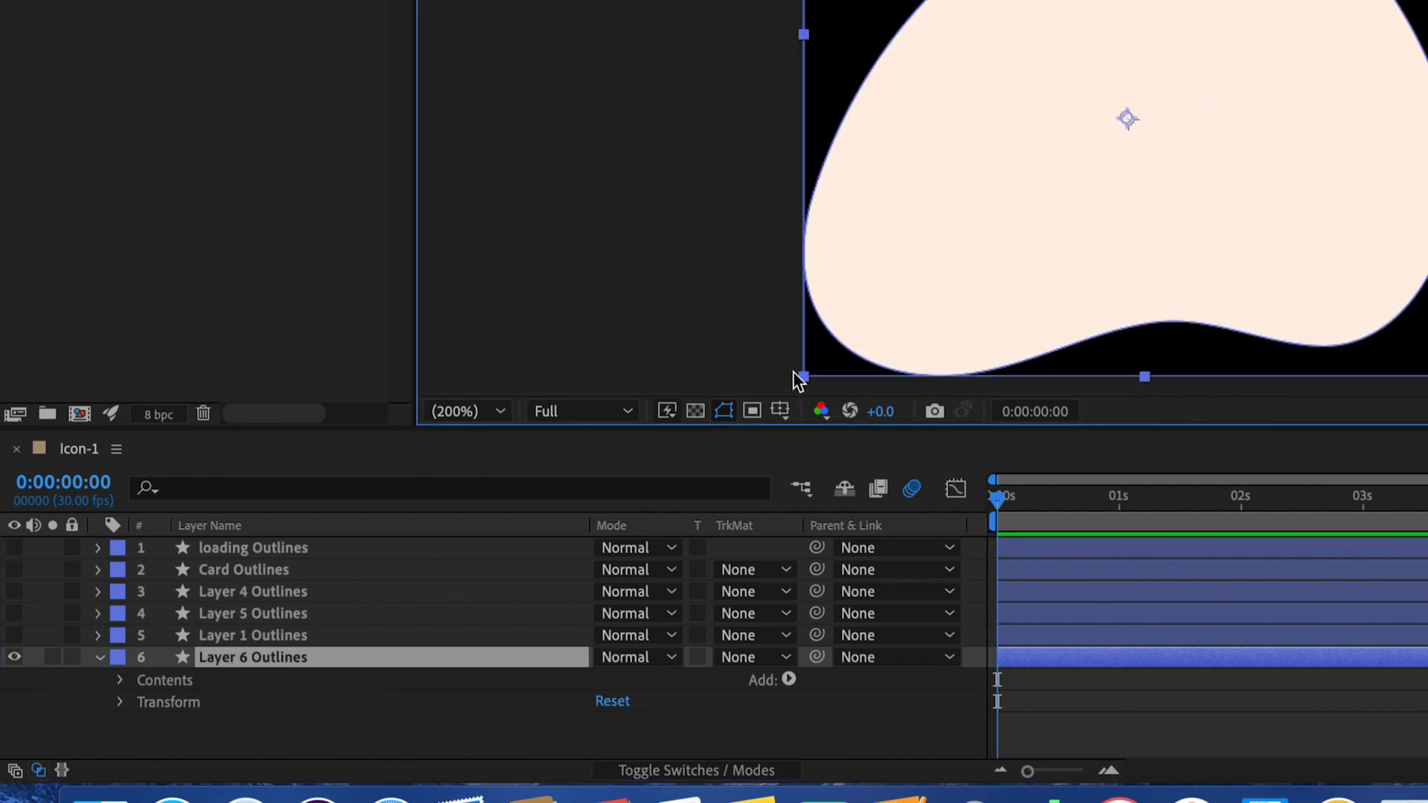
left_click_drag(804, 378, 833, 354)
key("ctrl+z")
Reveal the Scale of Layer 6 Outlines and add 100% keyframes at 0 and 2 seconds
key("s")
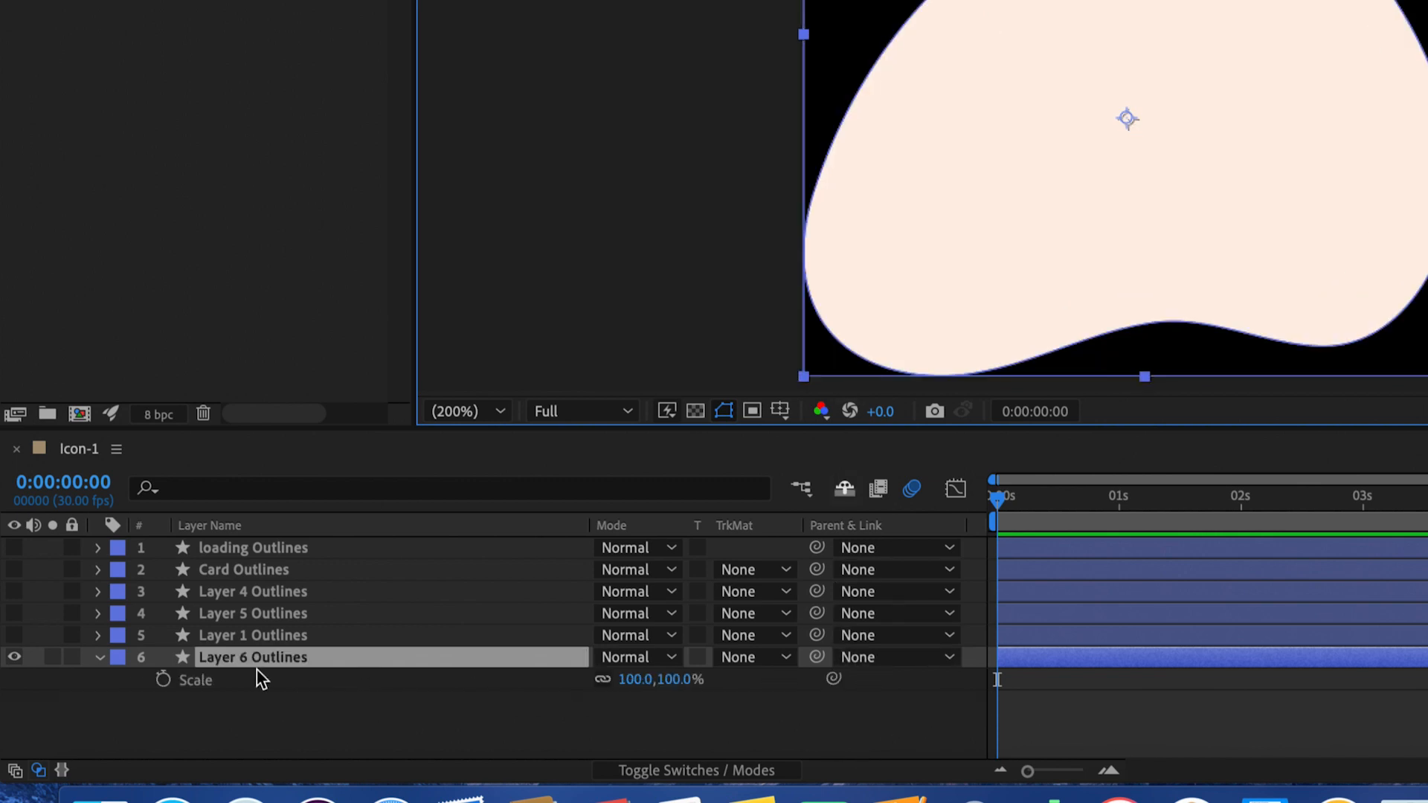
left_click(163, 680)
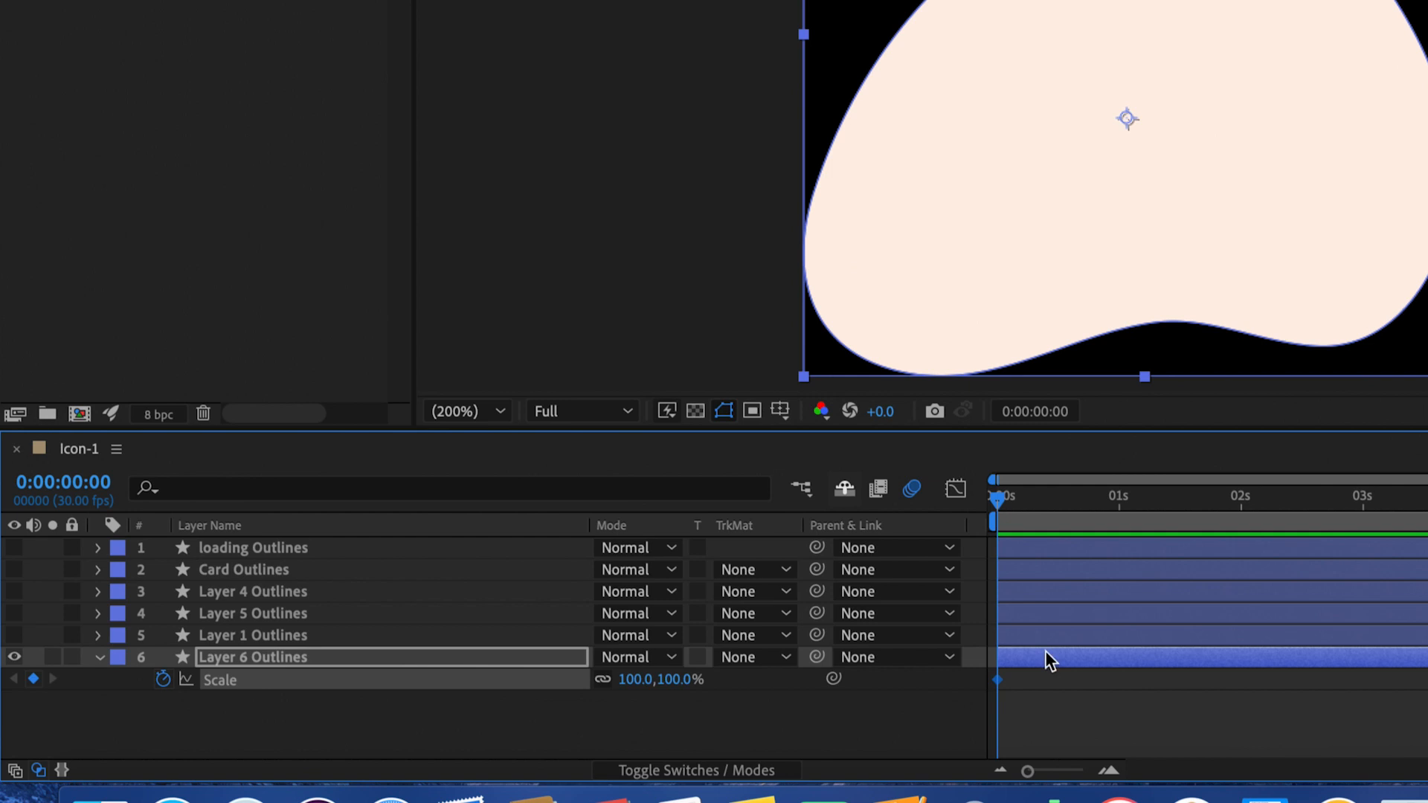
left_click(1242, 504)
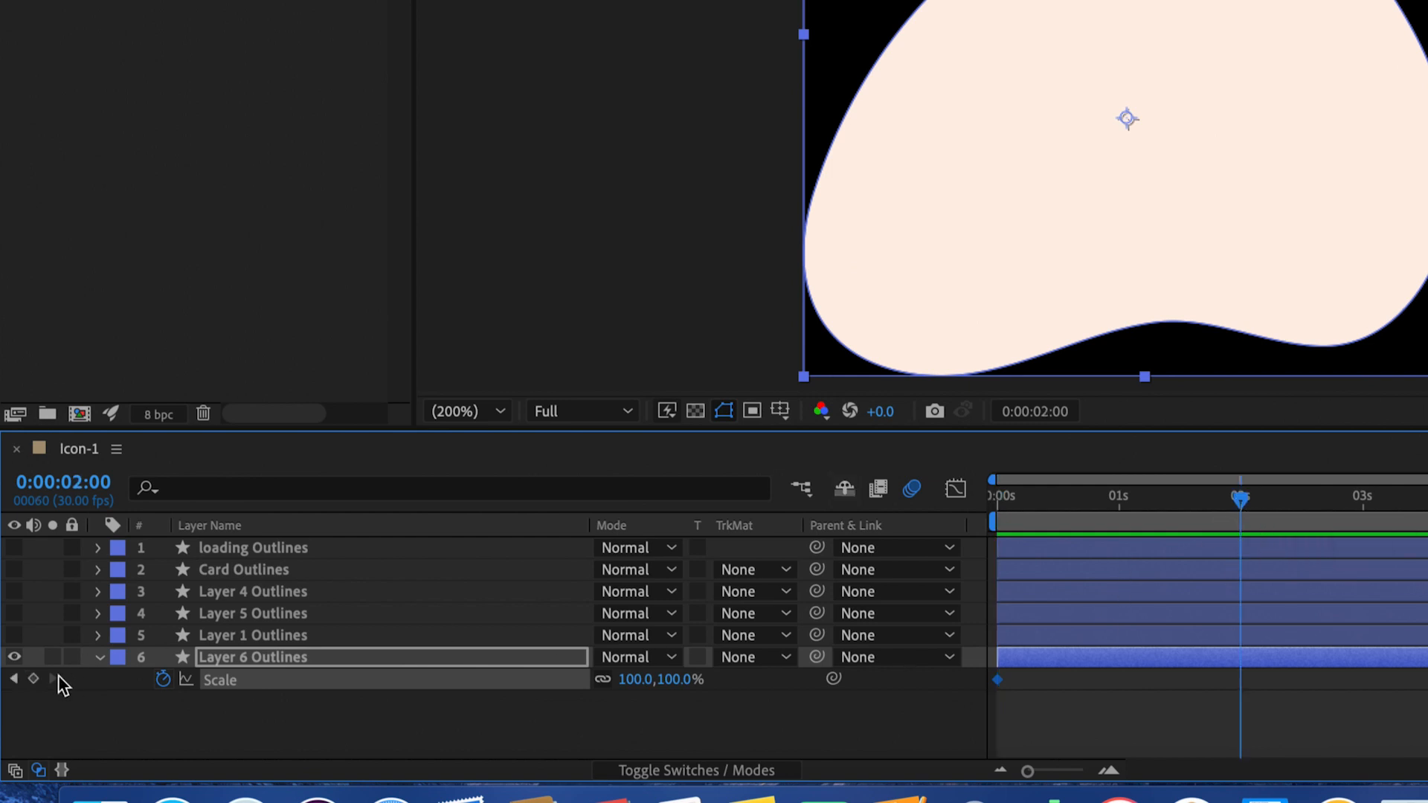
left_click(33, 678)
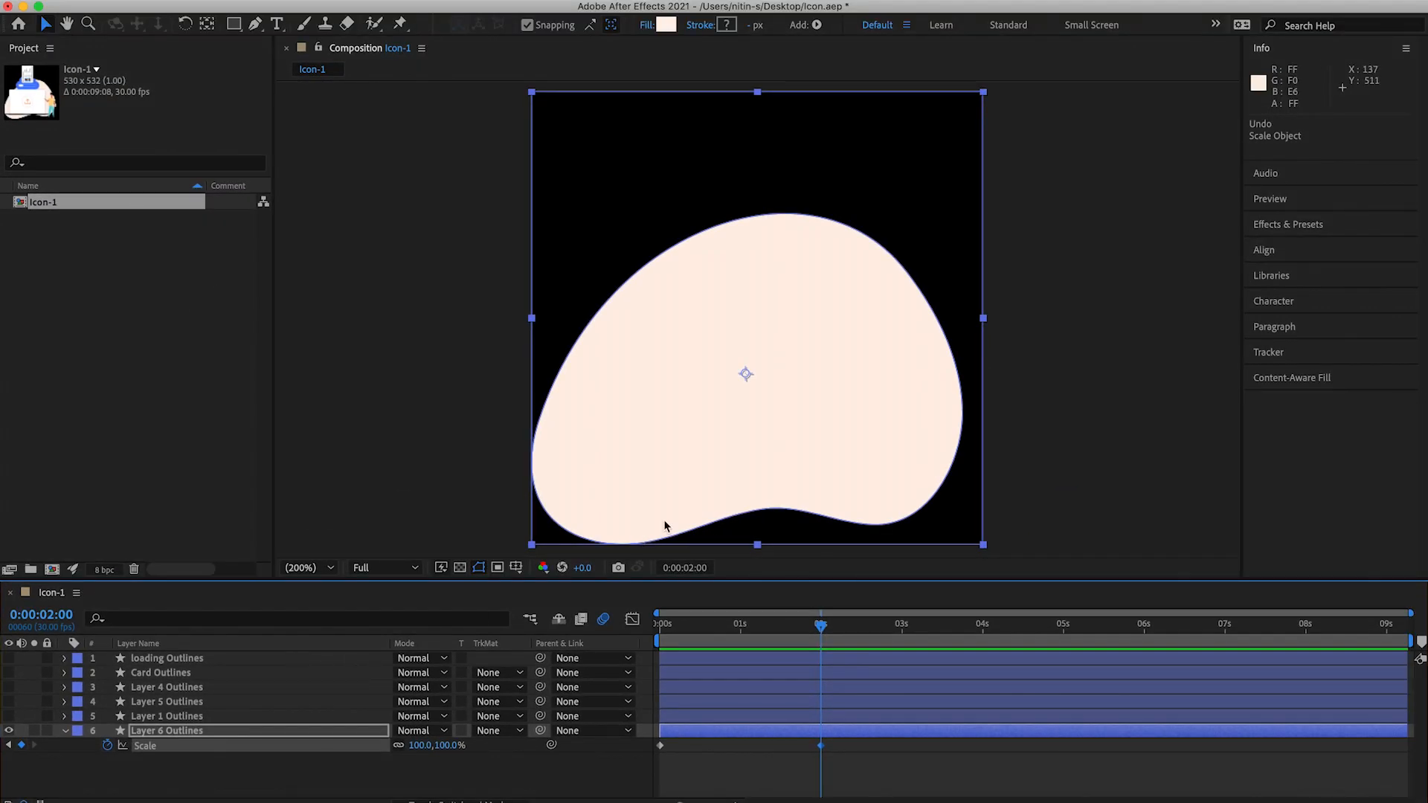
Set the Scale of Layer 6 Outlines to 20% at the 0-second keyframe
left_click_drag(822, 627, 660, 625)
left_click(661, 746)
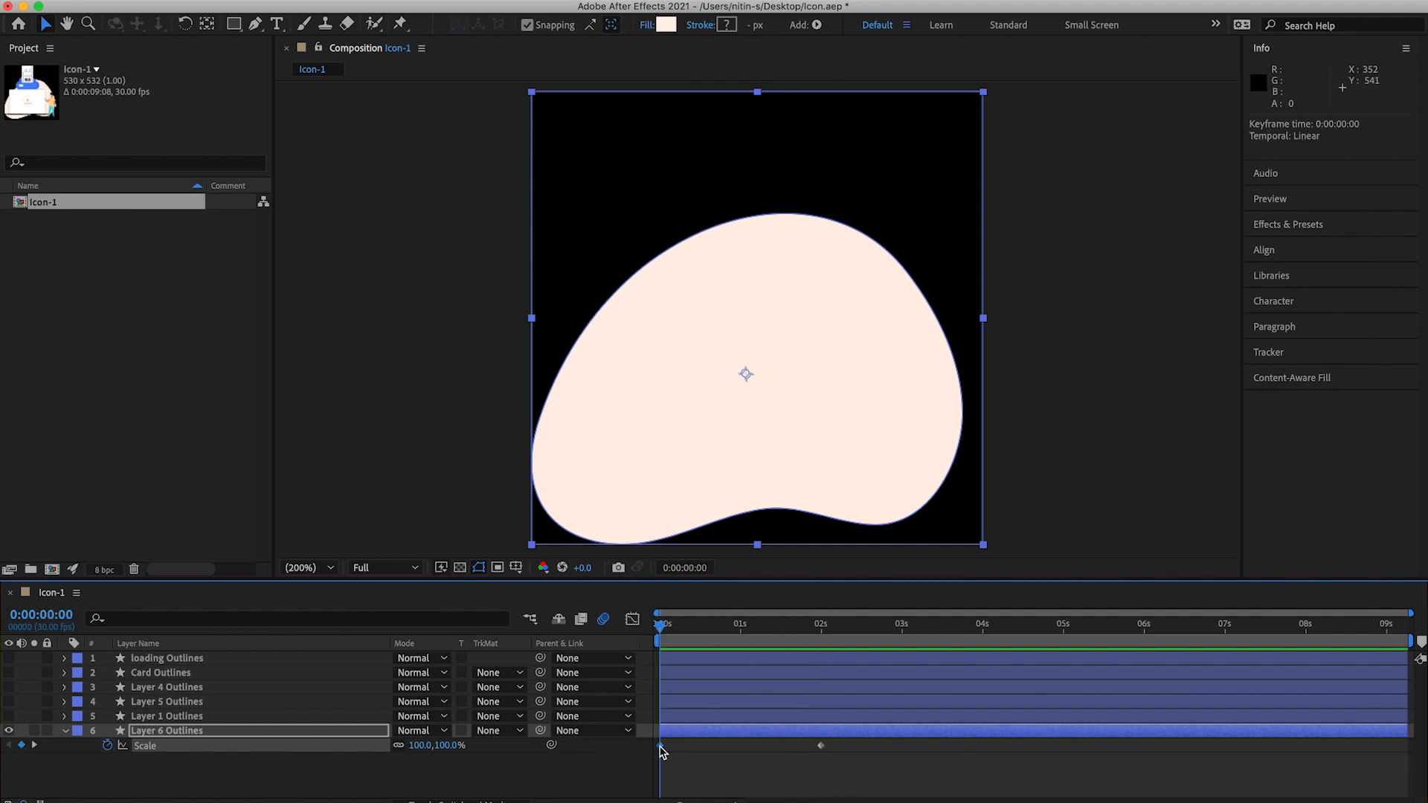
left_click_drag(421, 753, 371, 766)
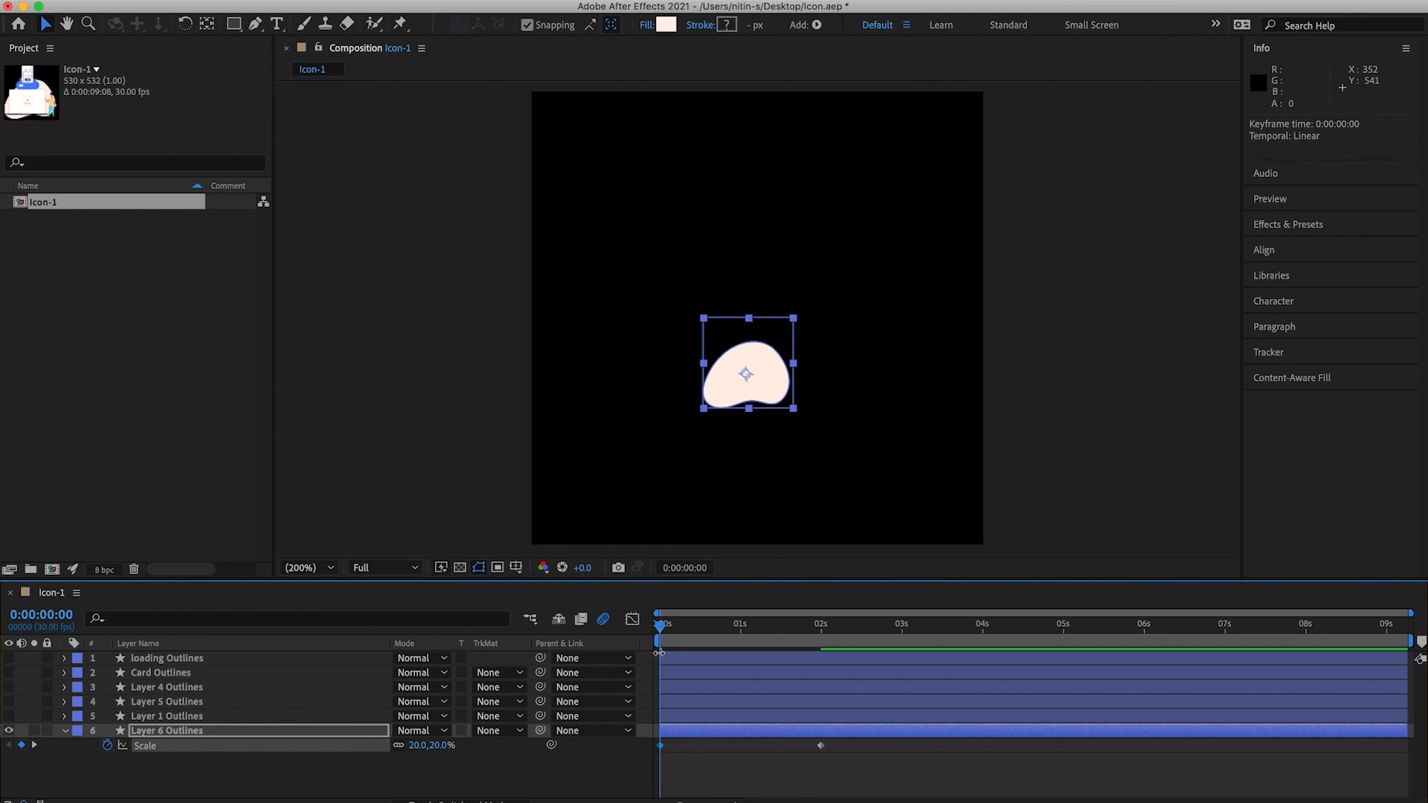
Play the composition to preview the background shape's scale-up animation
key("space")
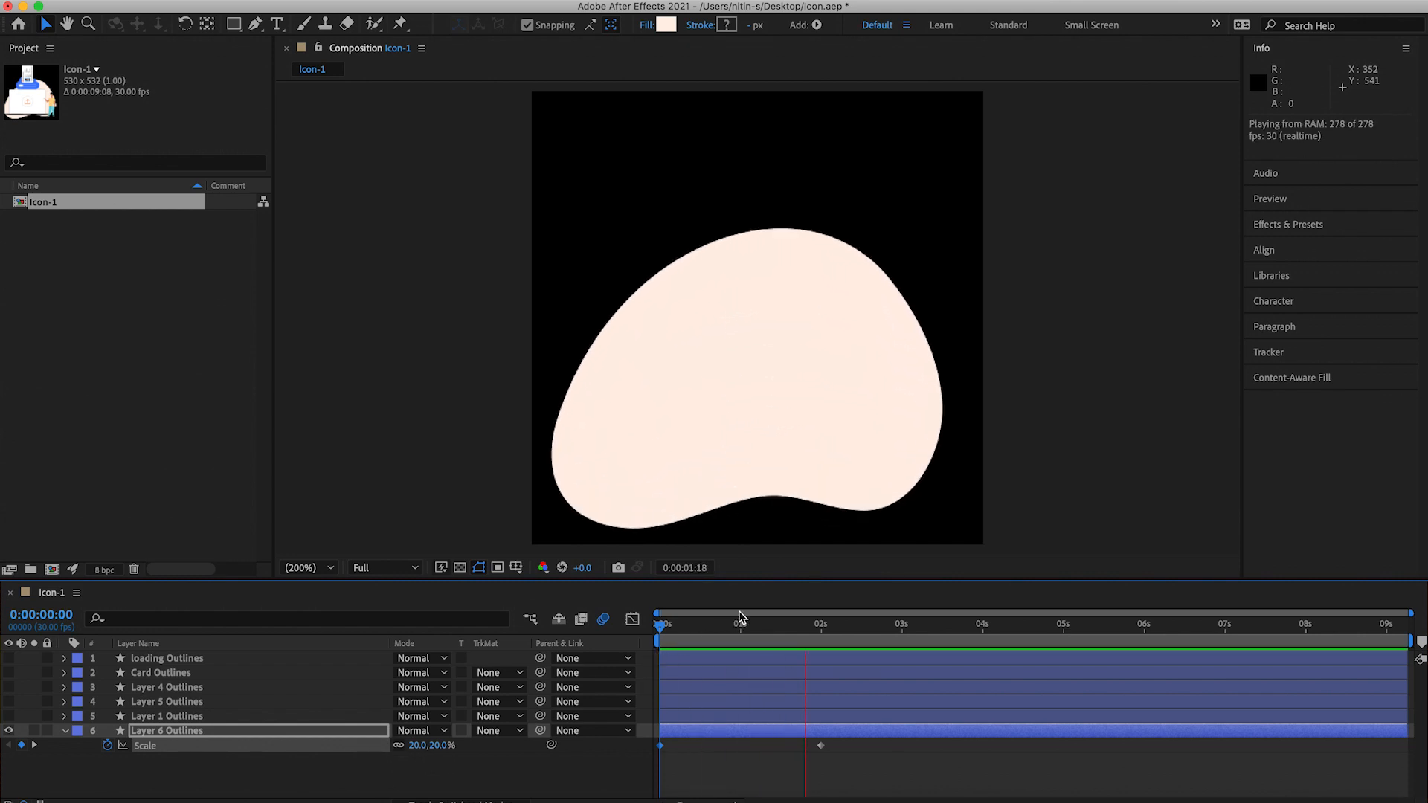
key("space")
key("space")
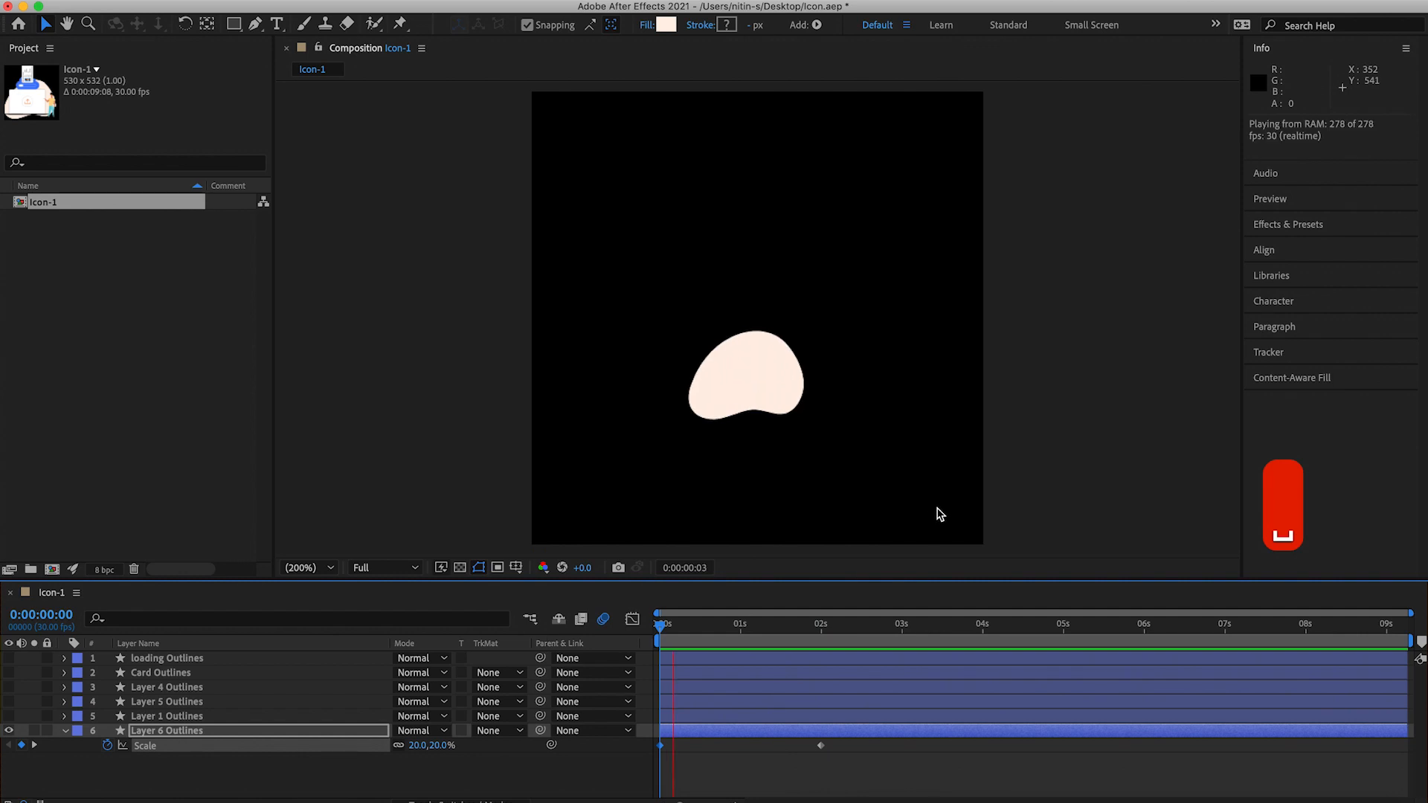
Apply Easy Ease to both Scale keyframes of Layer 6 Outlines
key("space")
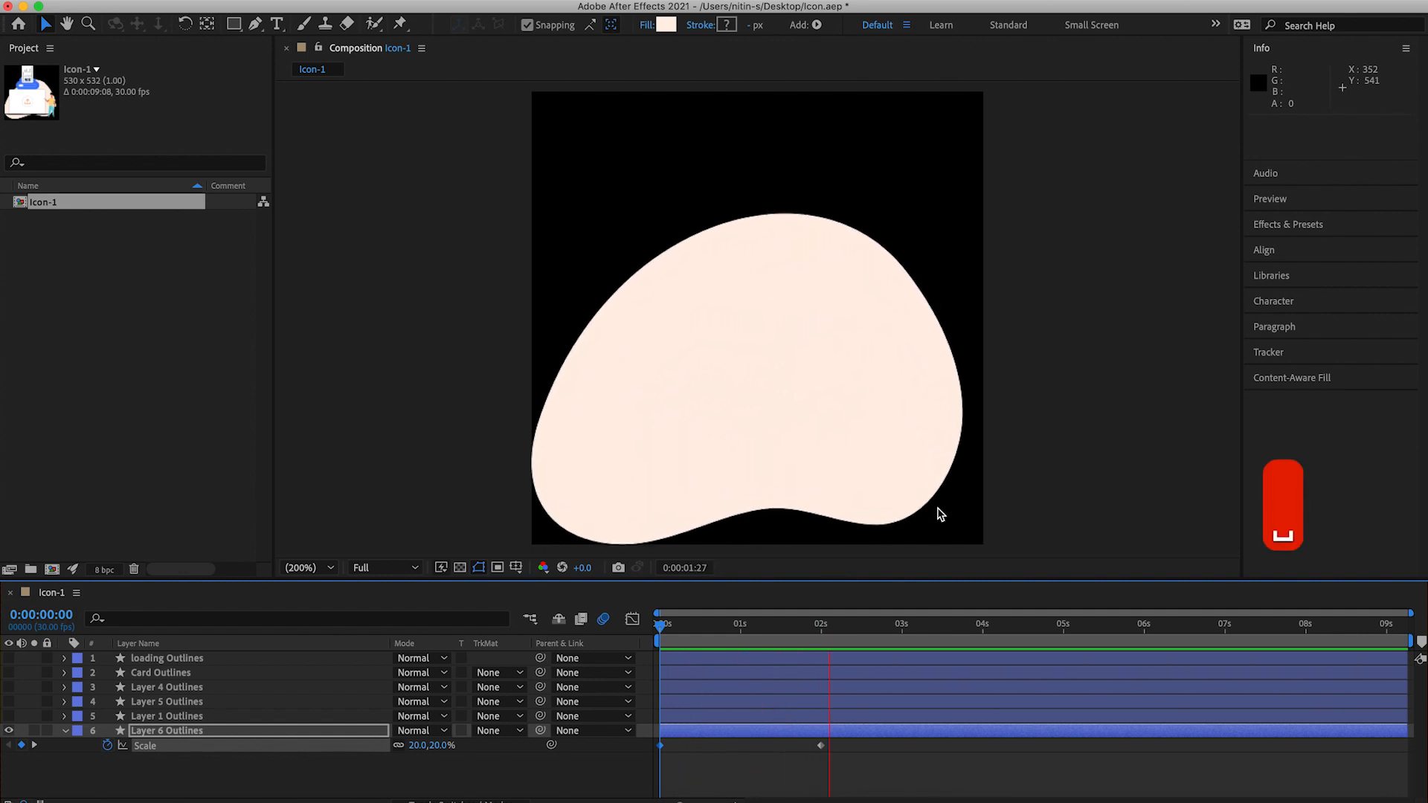
left_click_drag(855, 748, 662, 753)
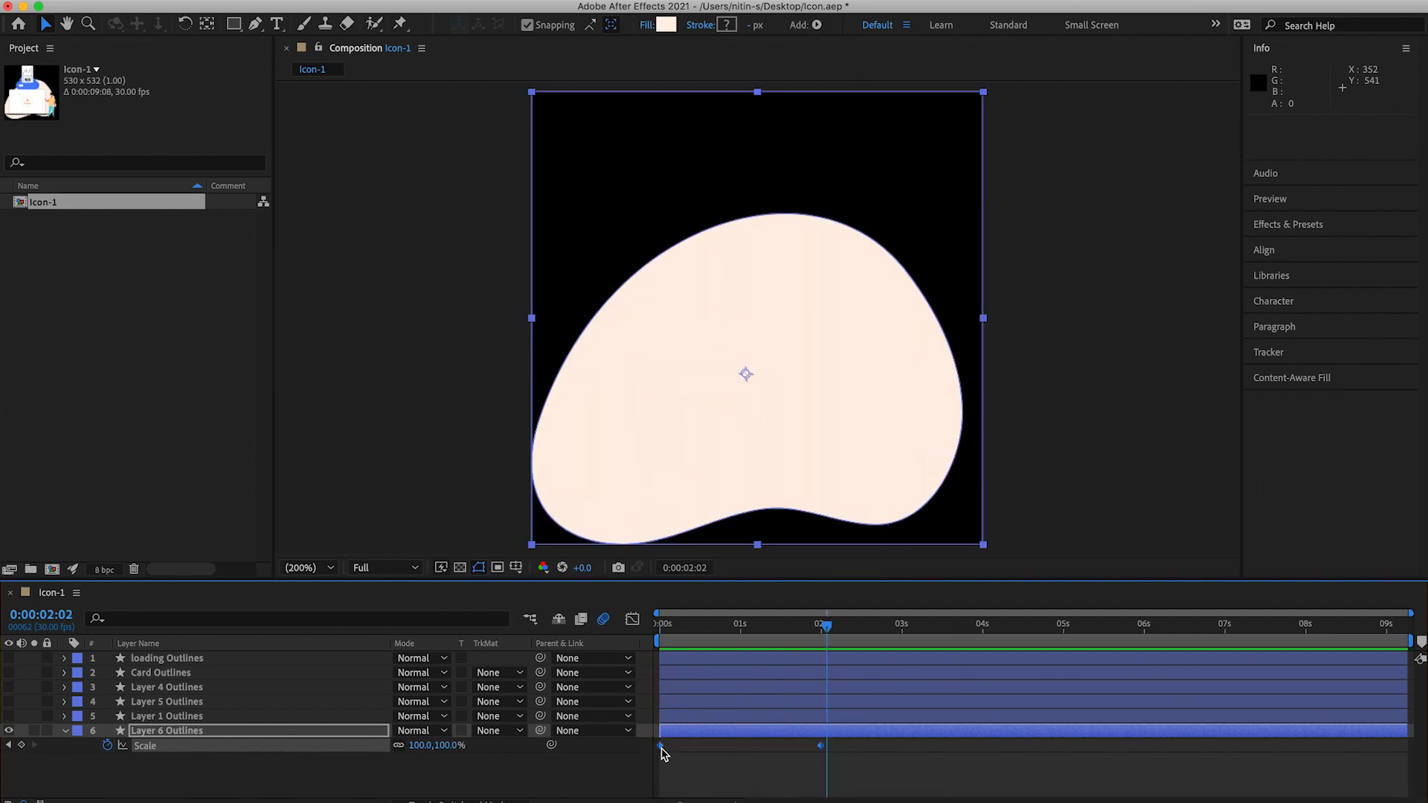
right_click(661, 747)
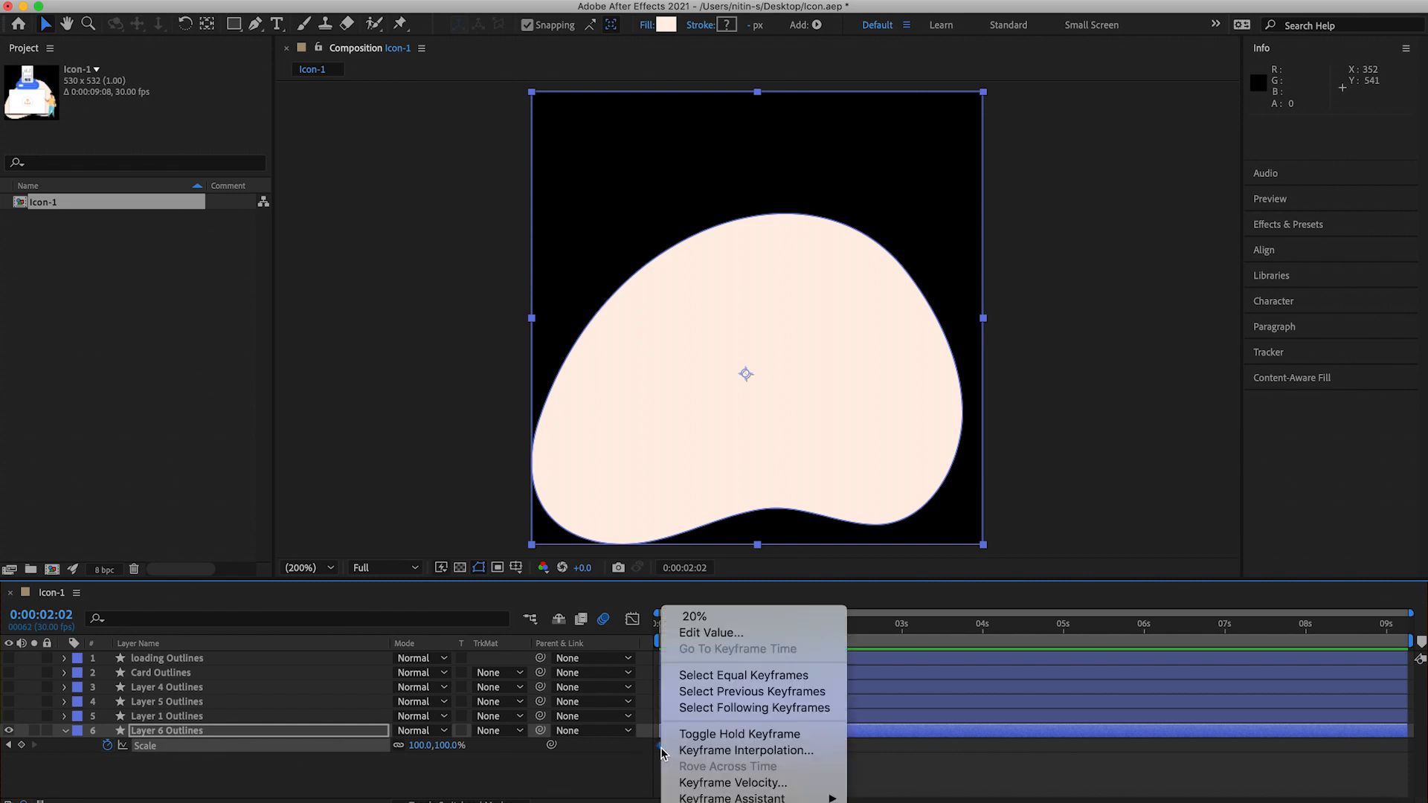
mouse_move(716, 797)
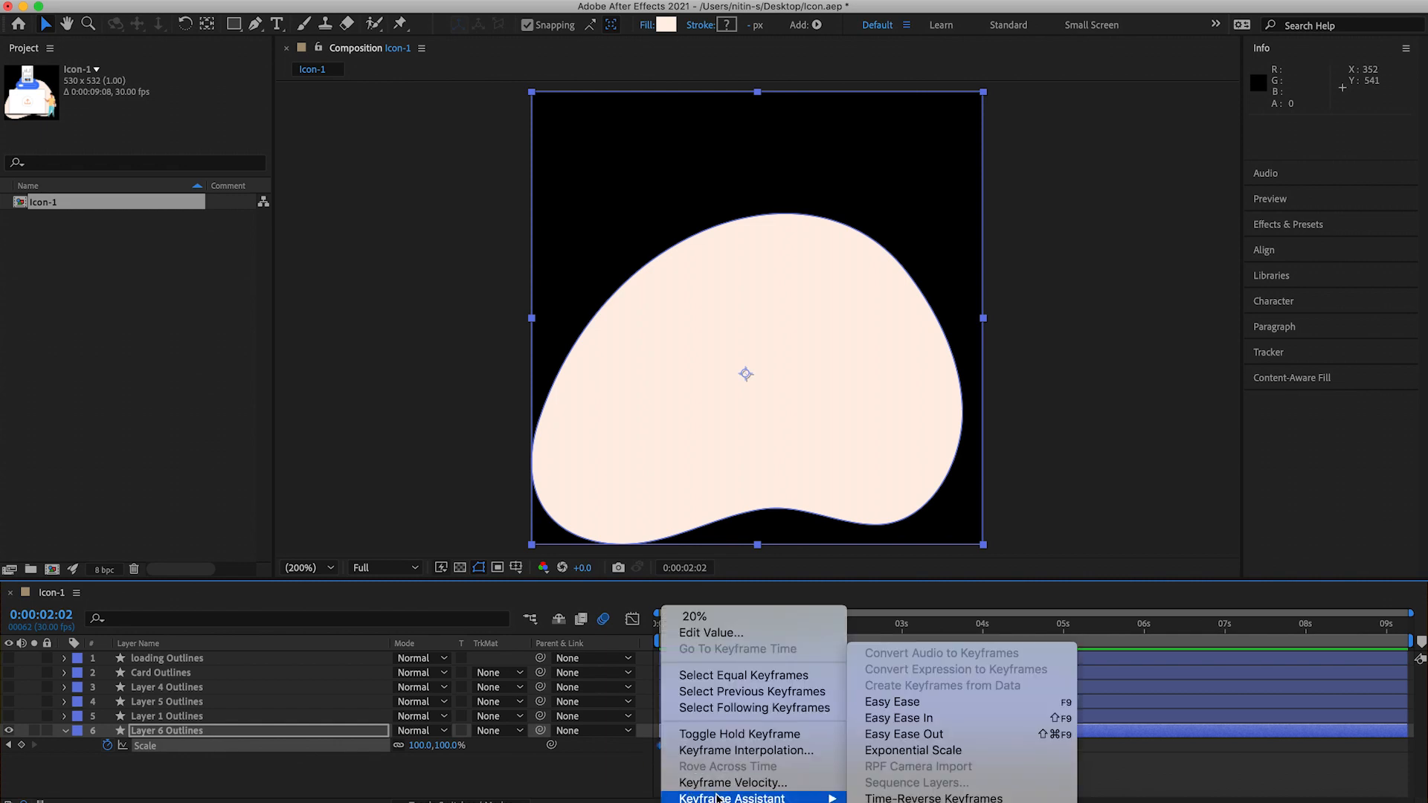
left_click(926, 701)
Play the composition from the beginning to preview the eased scale-up of the background shape
left_click_drag(826, 624, 659, 625)
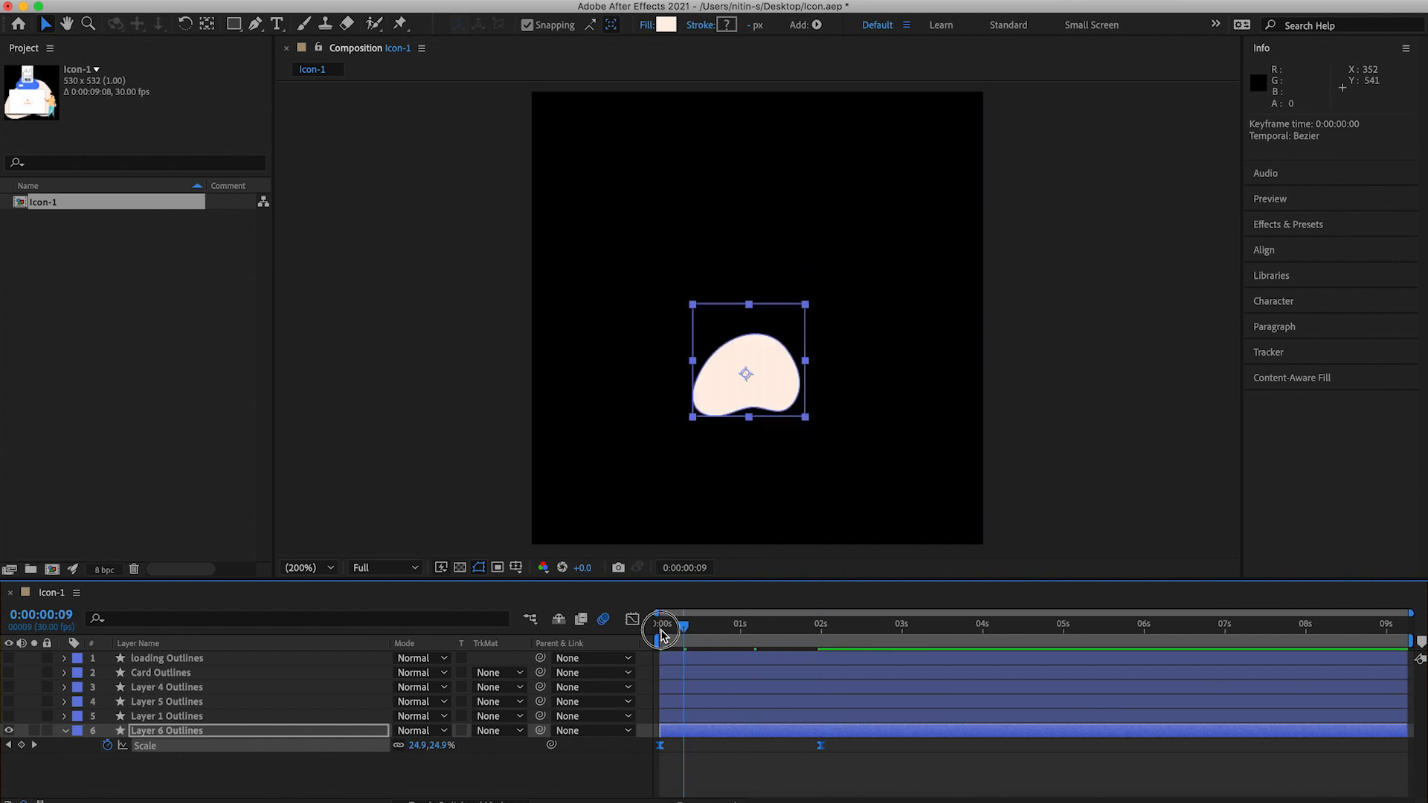
key("space")
key("space")
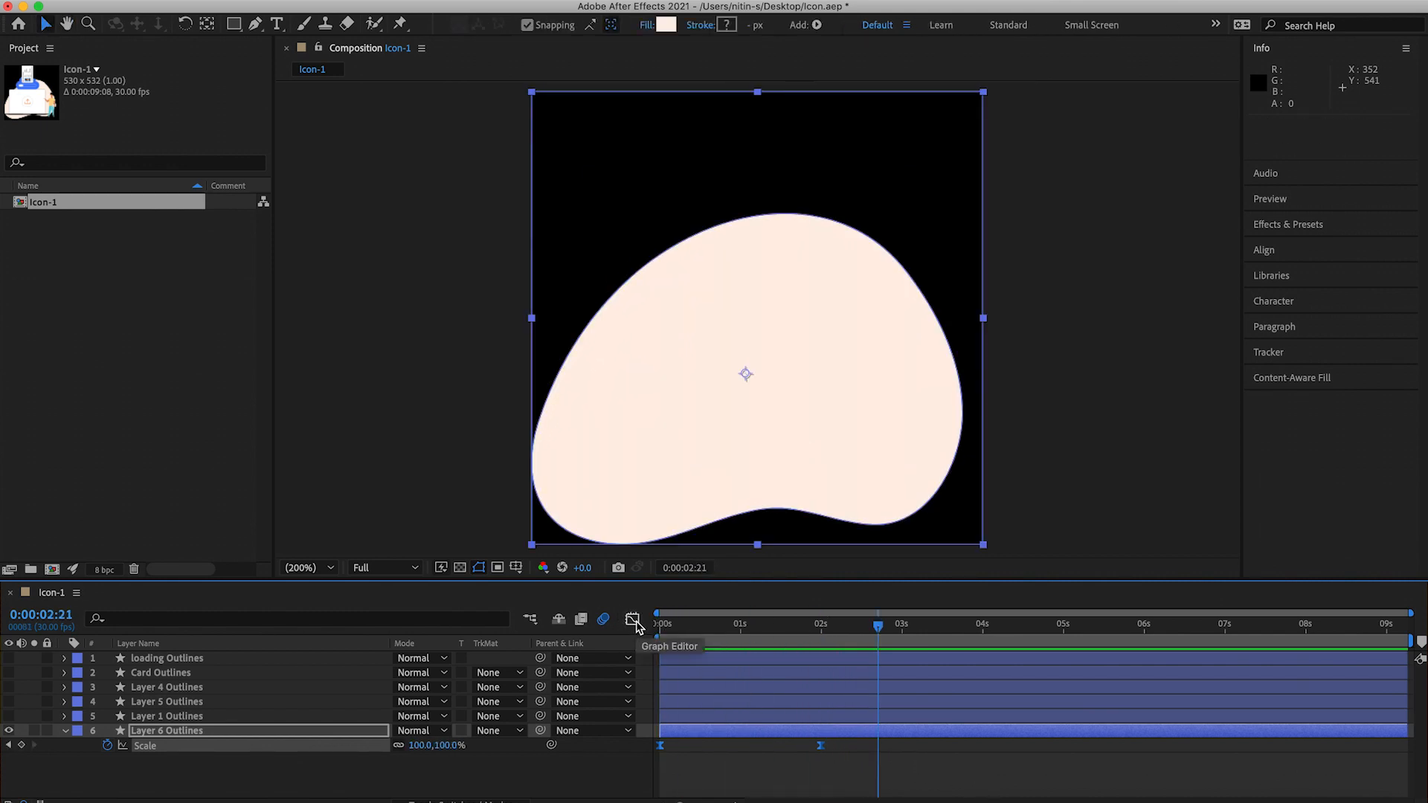
left_click(816, 624)
left_click_drag(816, 625, 618, 625)
key("space")
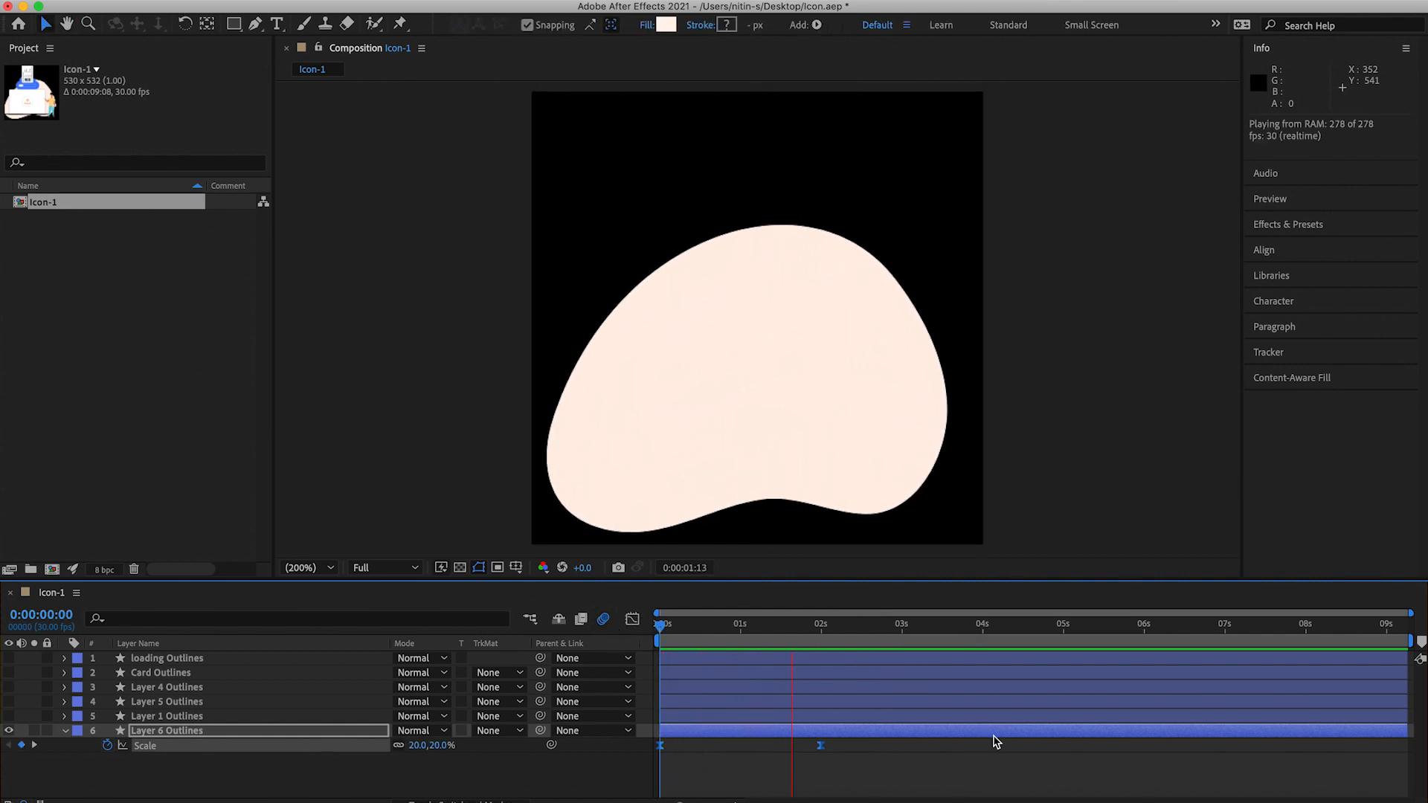
key("space")
left_click_drag(807, 631, 638, 618)
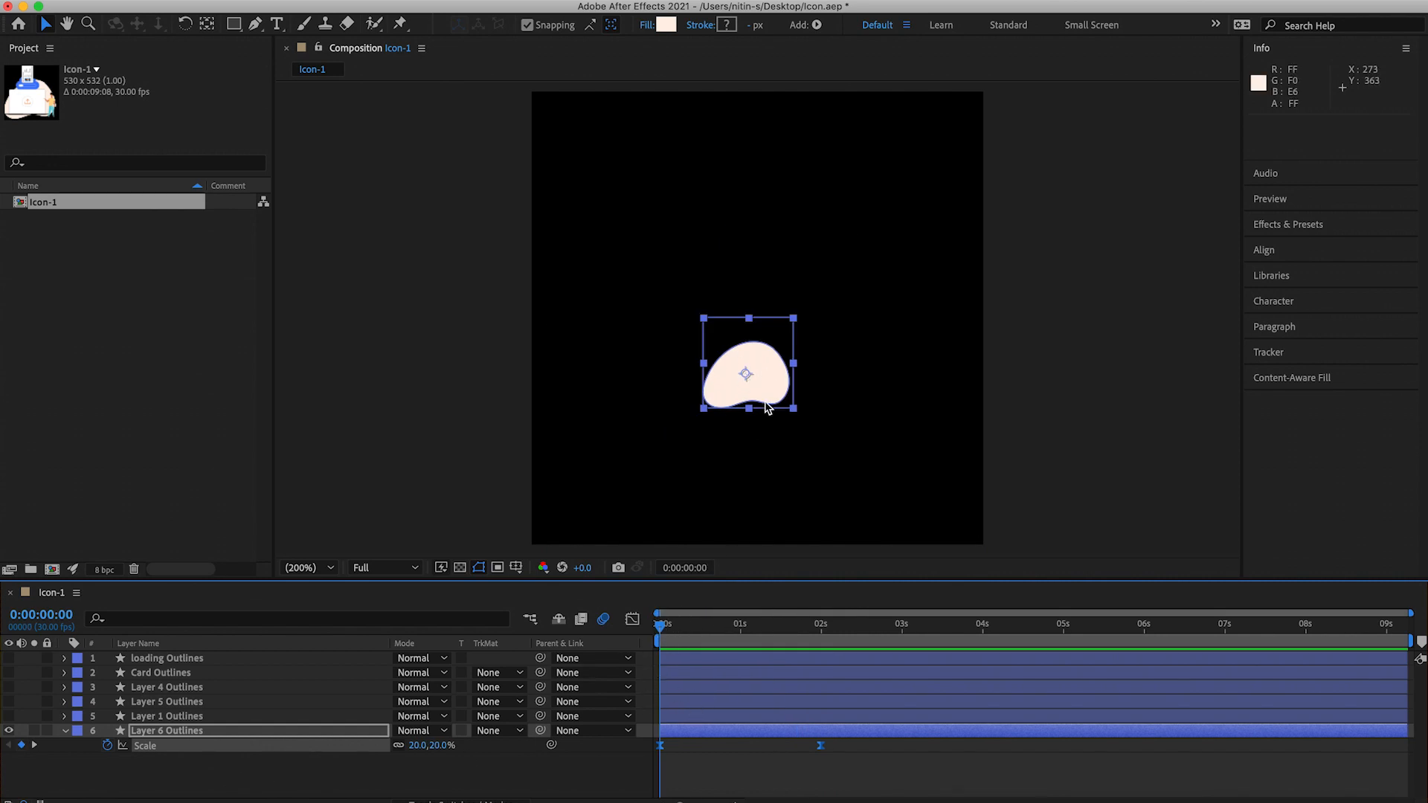
Reveal the Opacity of Layer 6 Outlines and add 100% keyframes at 0 seconds and 1 second
left_click(230, 783)
left_click(205, 745)
key("t")
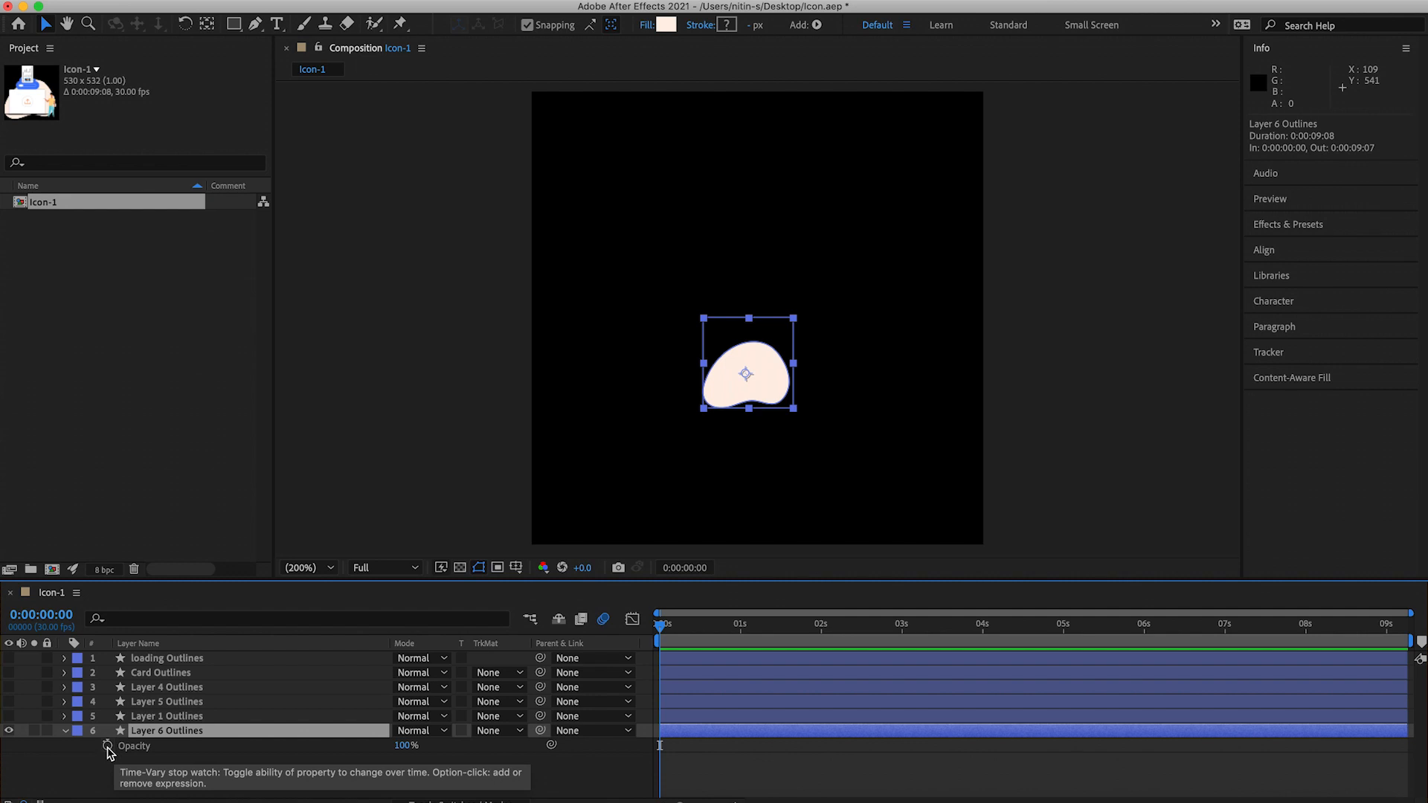
left_click(108, 747)
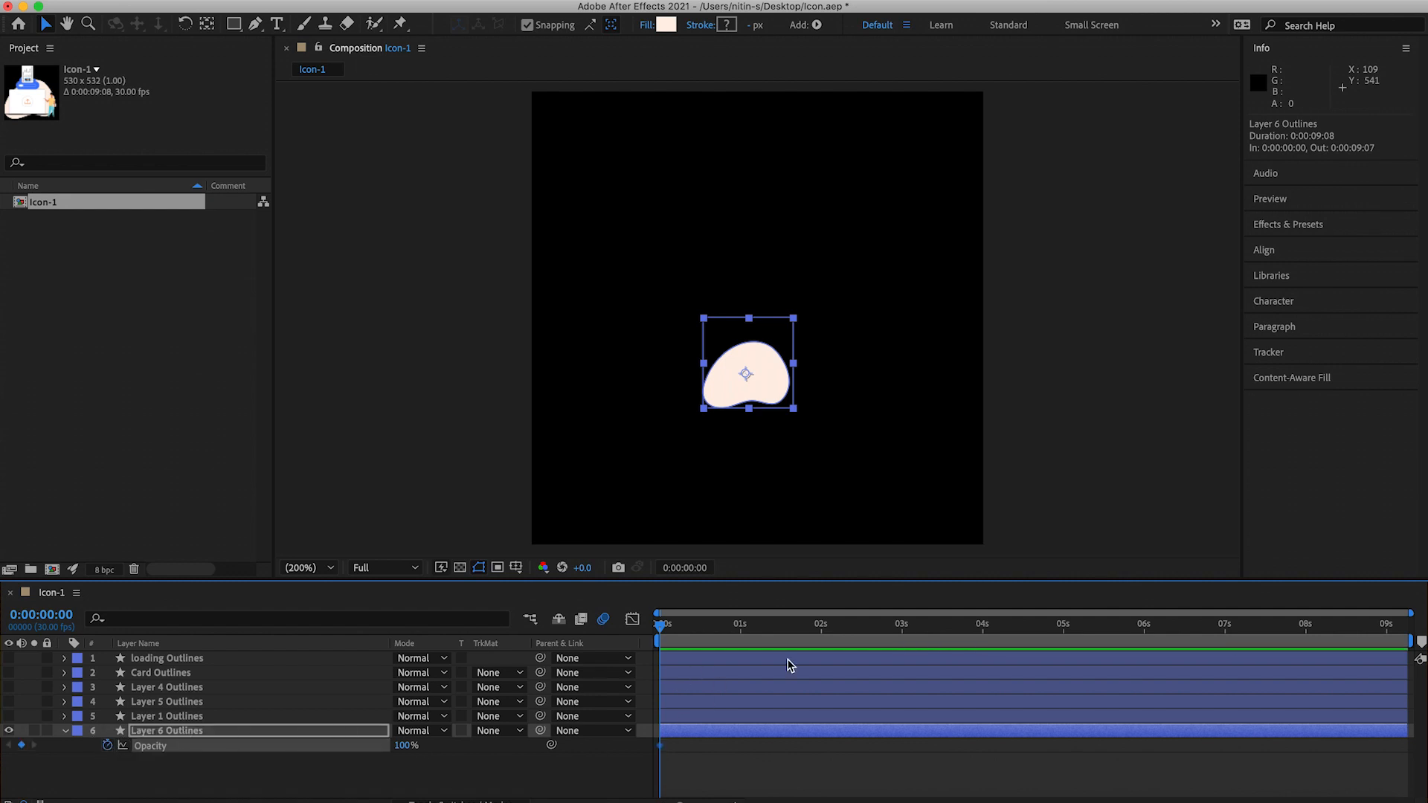
left_click_drag(666, 630, 746, 631)
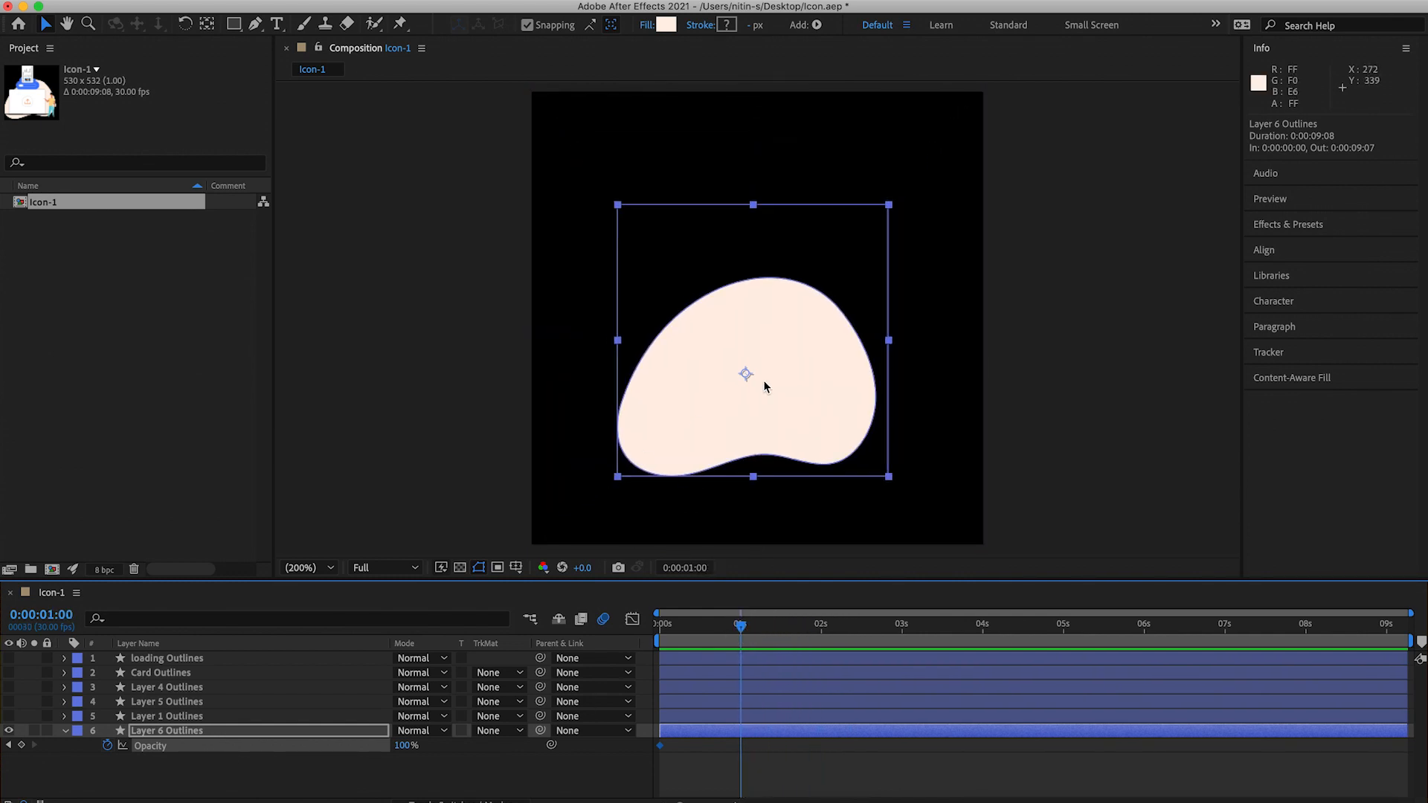
left_click(22, 744)
Set the Opacity of Layer 6 Outlines to 0% at the 0-second keyframe
left_click_drag(699, 624, 634, 629)
left_click(405, 745)
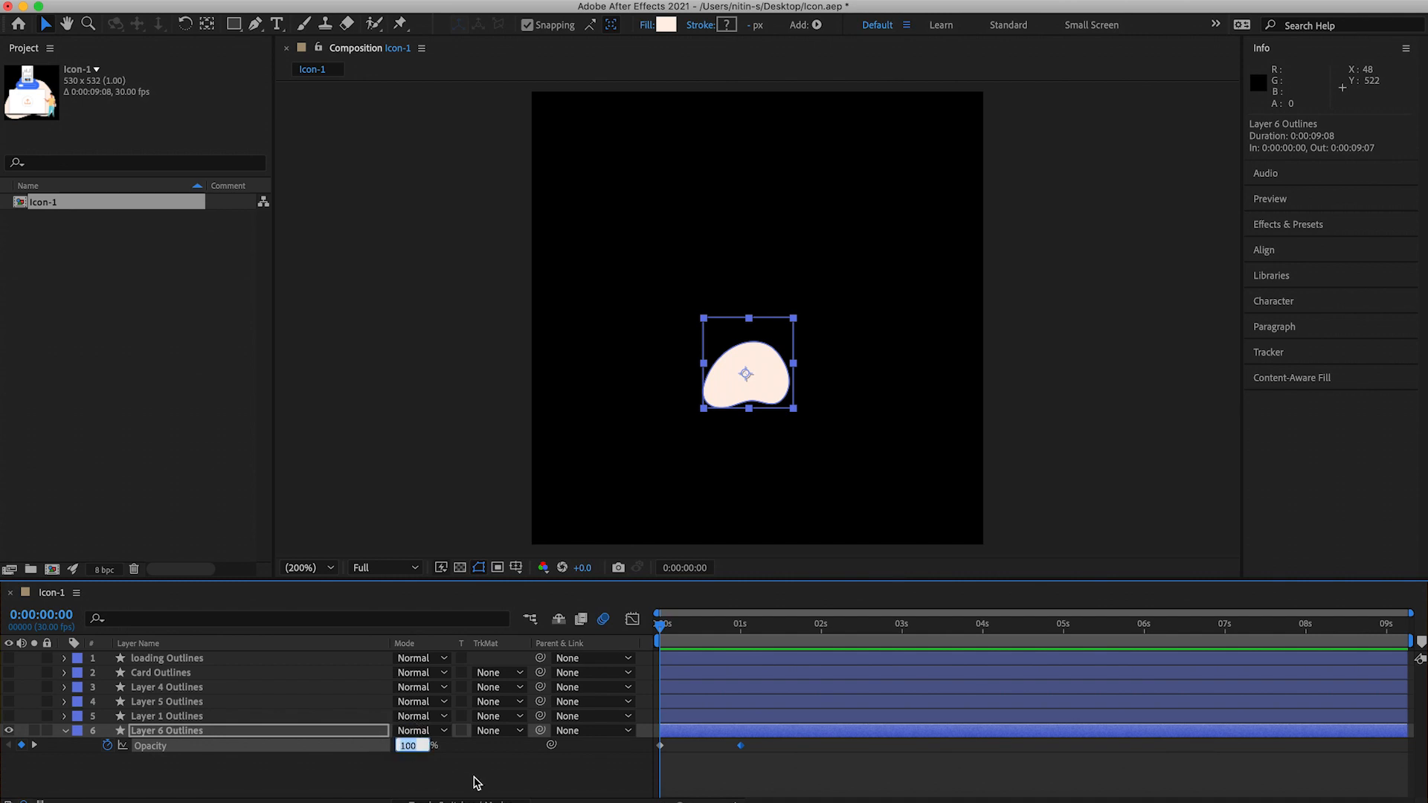
type("0")
key("Return")
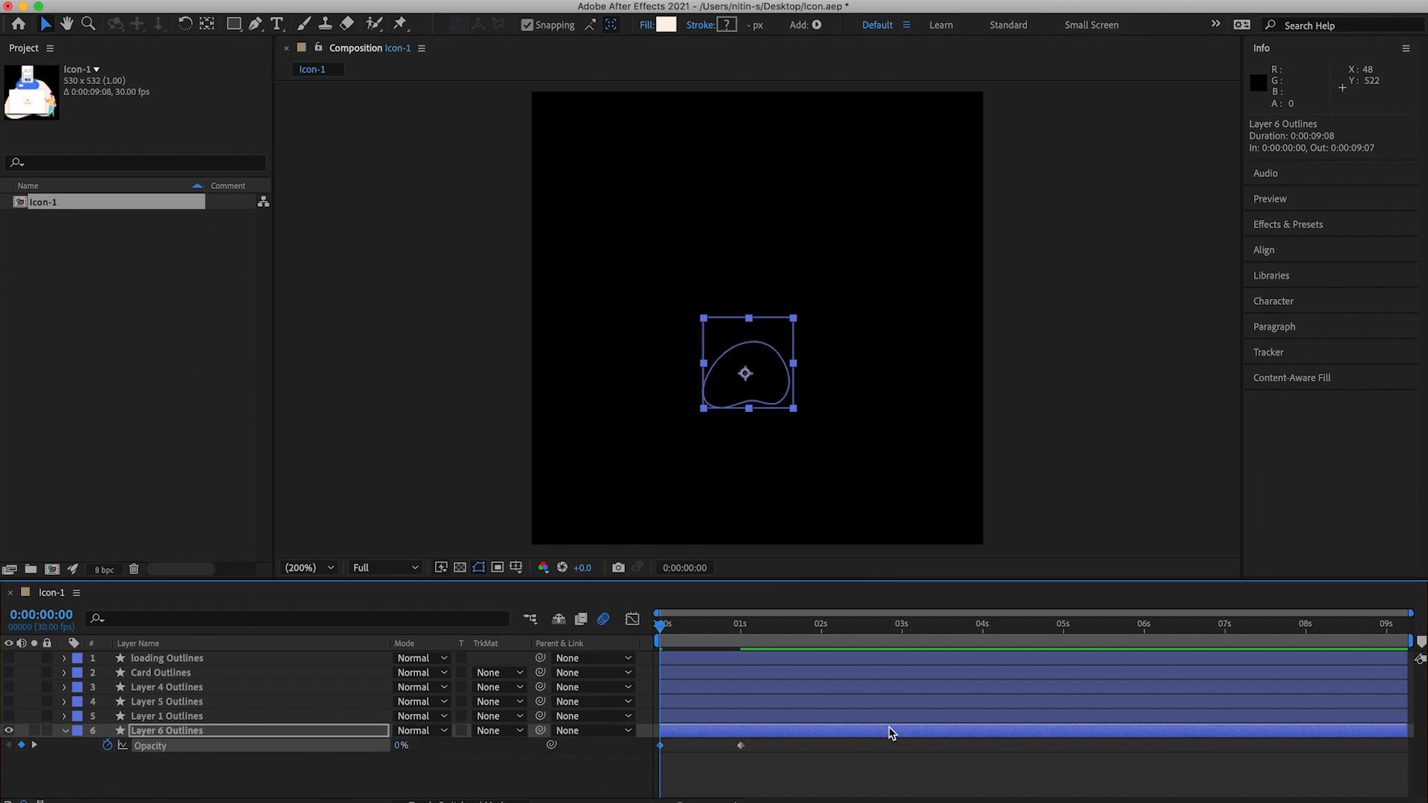
Play the composition from the start to preview the background shape fading in while it scales up
key("space")
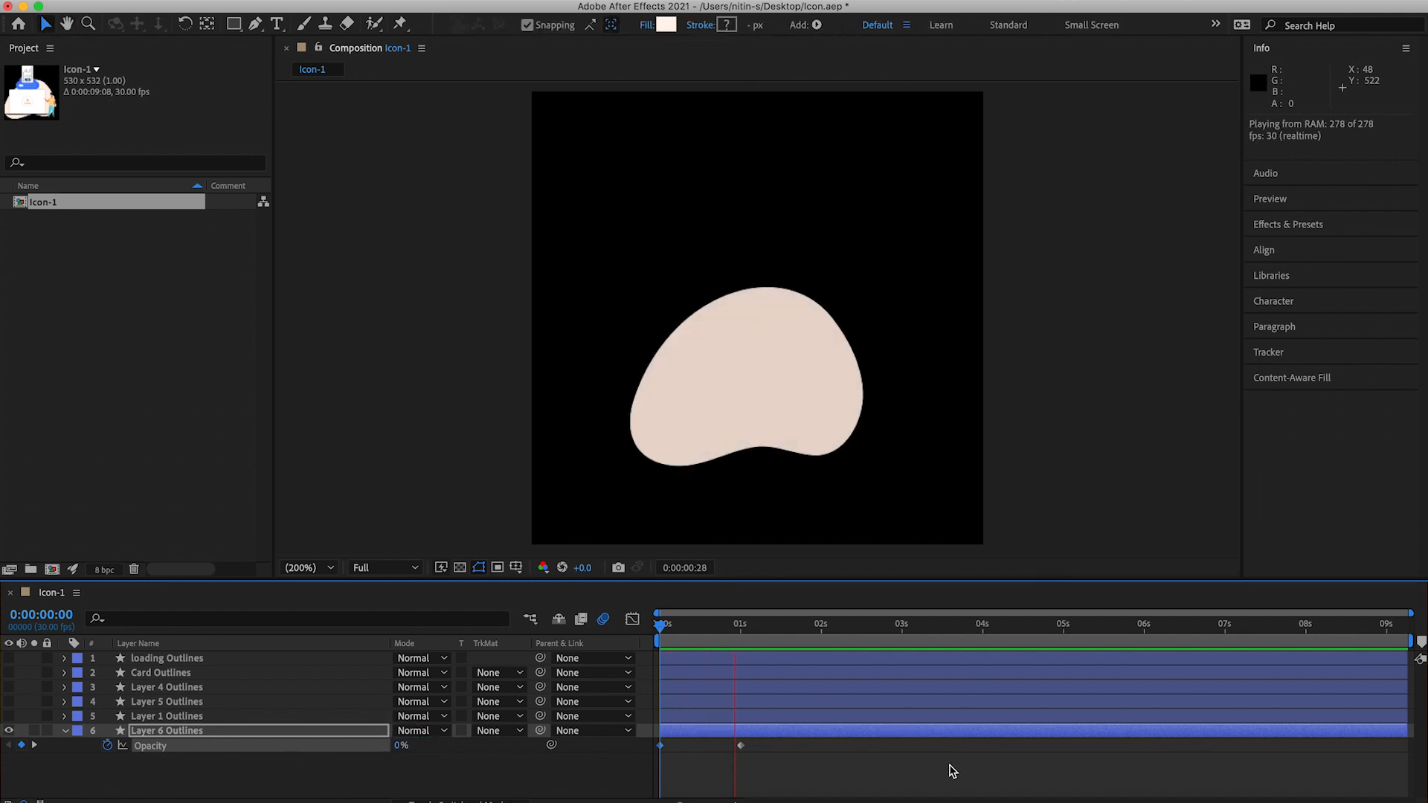
left_click_drag(771, 624, 601, 622)
key("space")
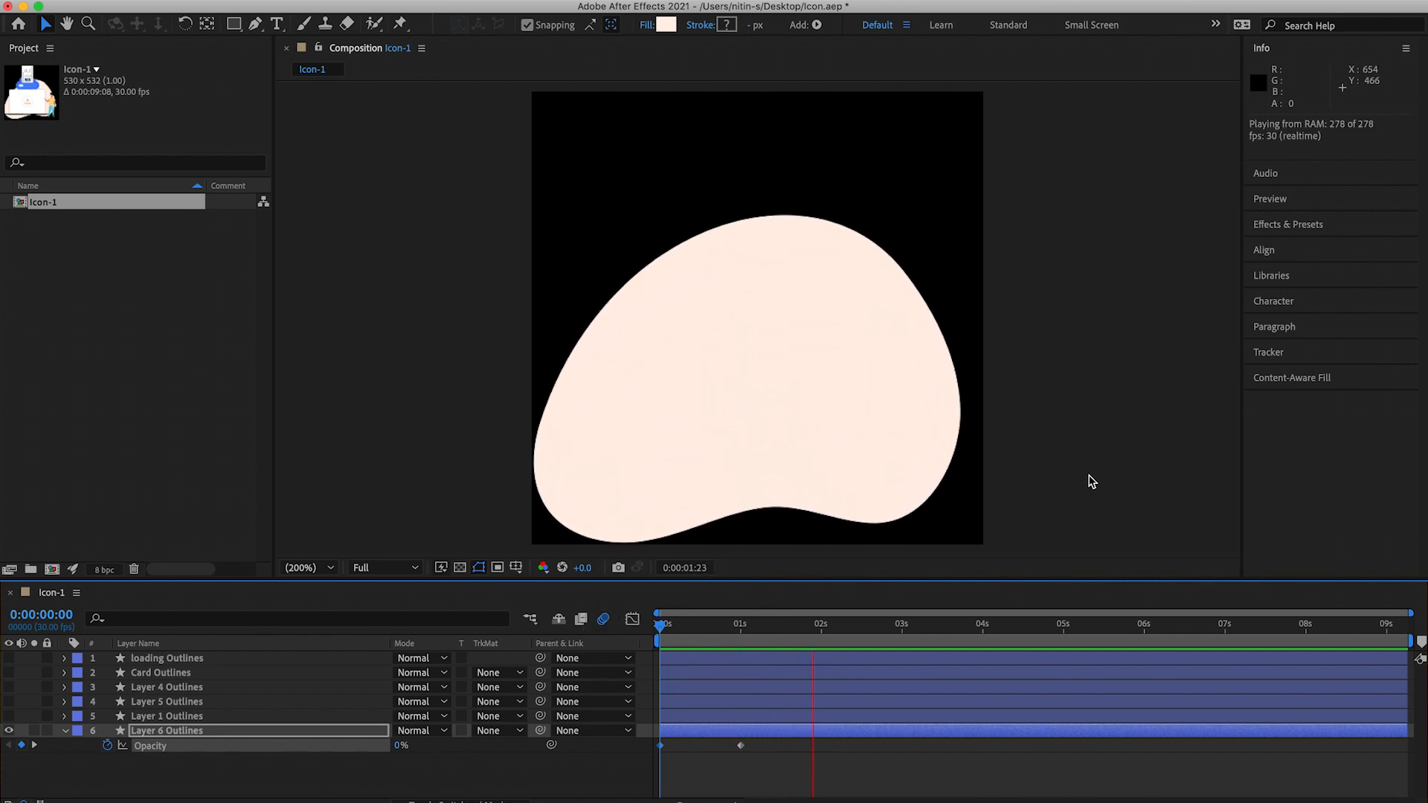
key("space")
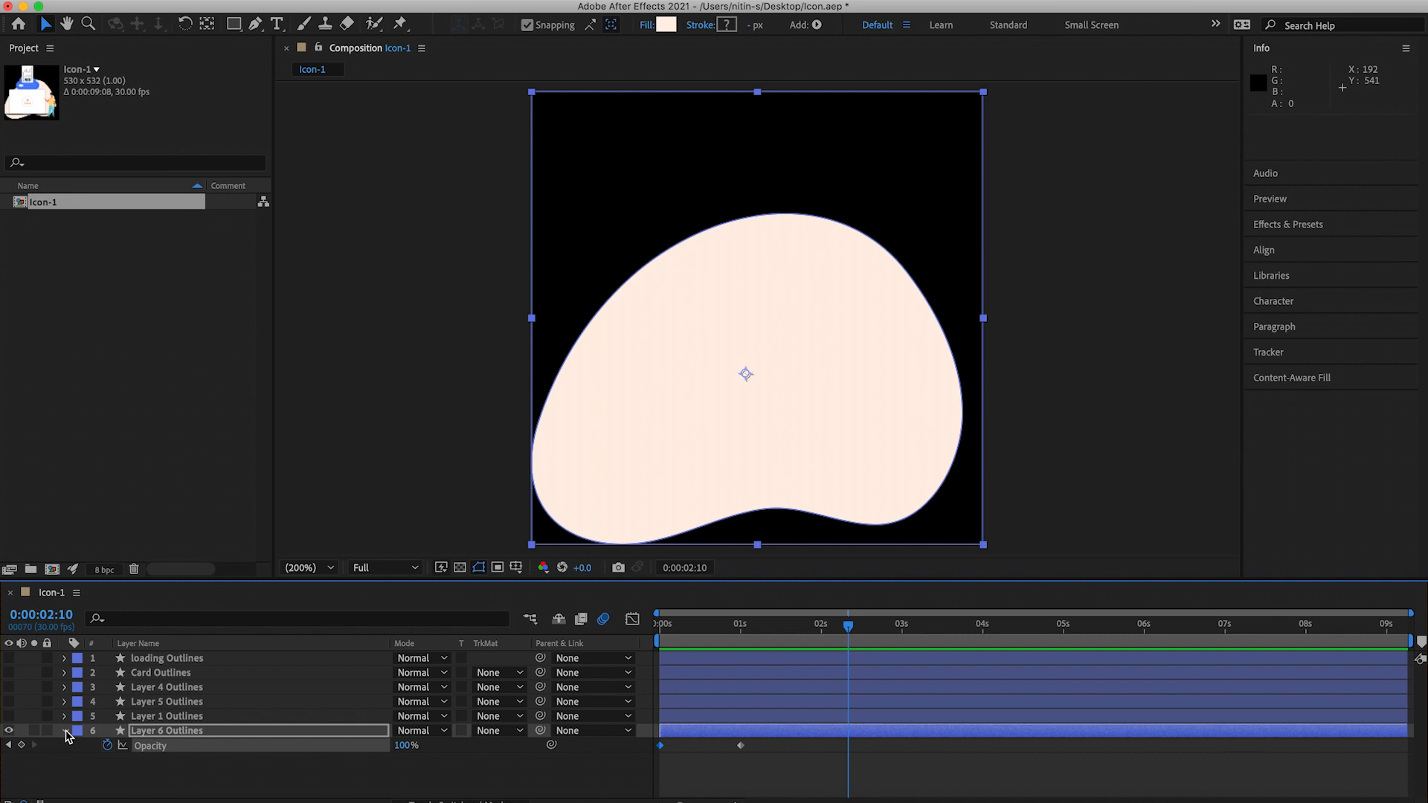
Expand Layer 6 Outlines to review its Scale and Opacity keyframes, and collapse the layer
left_click(64, 731)
left_click(64, 732)
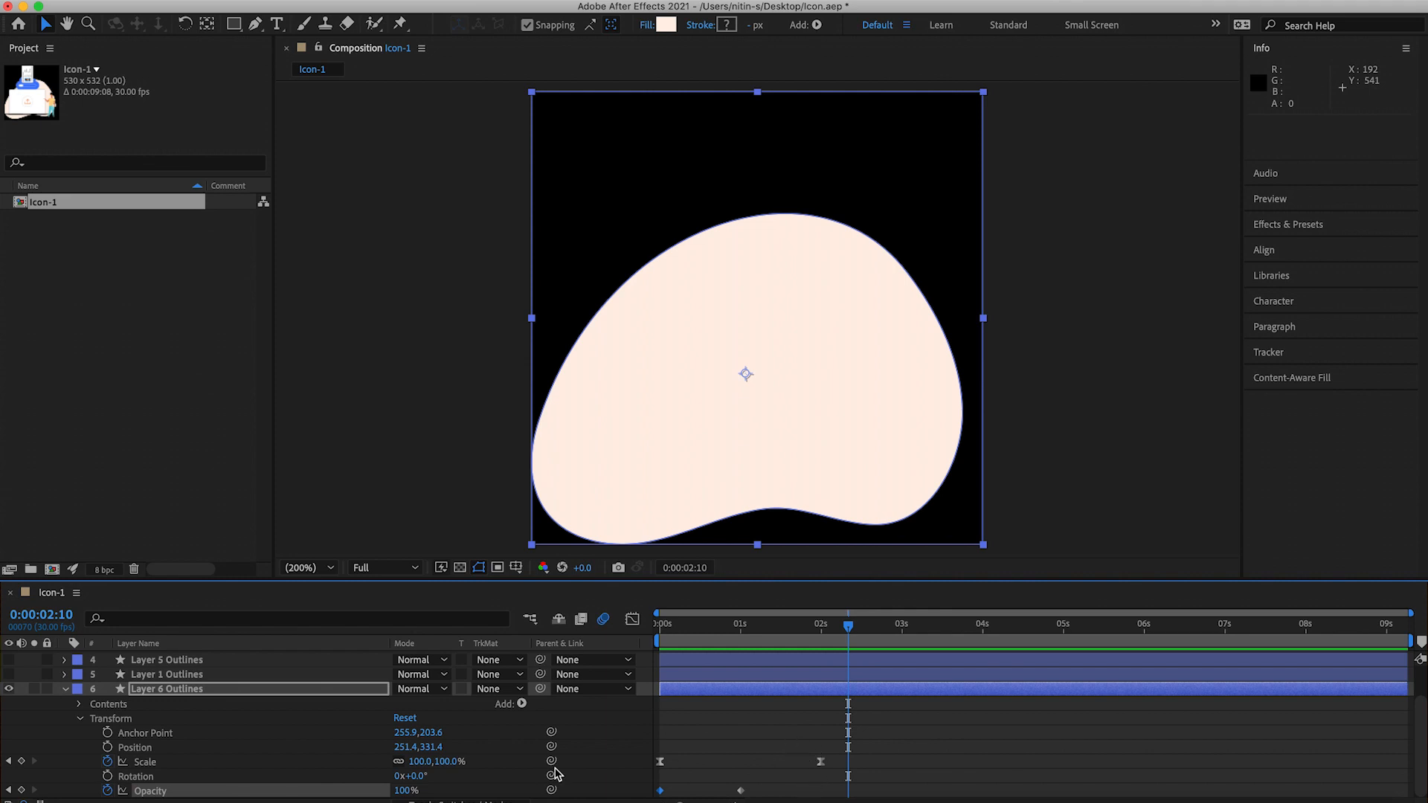
left_click_drag(769, 794, 645, 798)
left_click(66, 689)
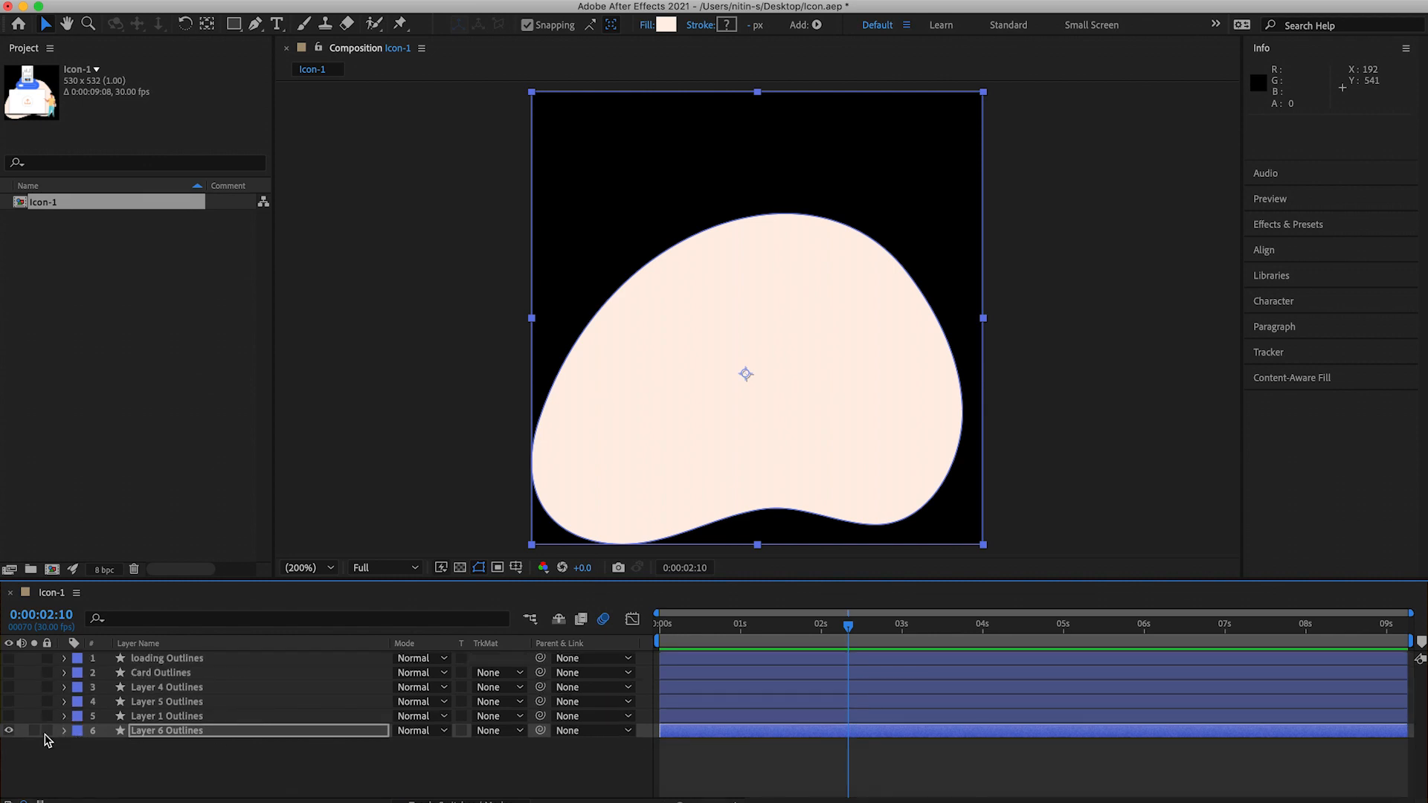
Make Layer 1 Outlines visible, select it and try moving its laptop and cloud artwork, undoing the move
left_click(8, 718)
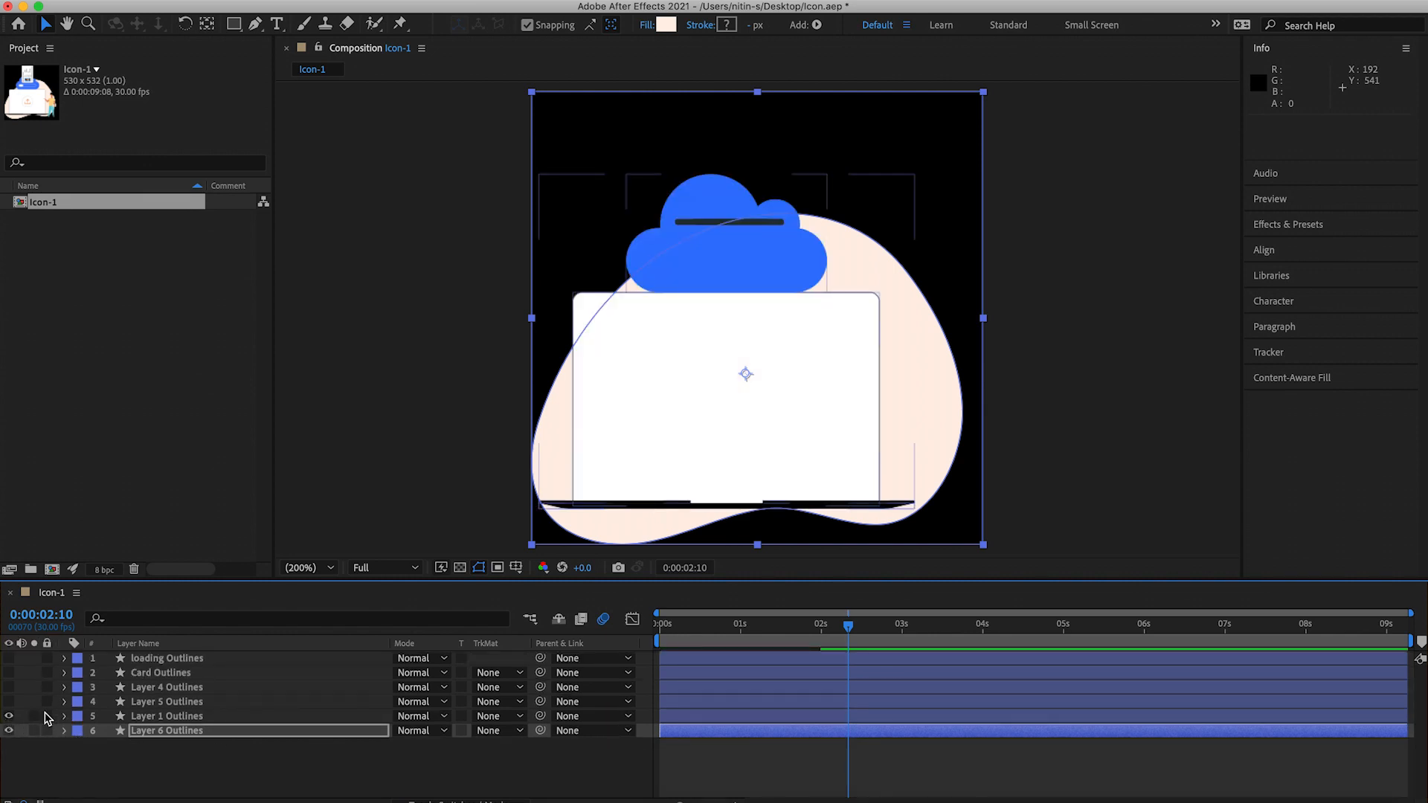
left_click(172, 770)
left_click(179, 720)
left_click_drag(790, 422, 749, 426)
key("super+z")
key("super+z")
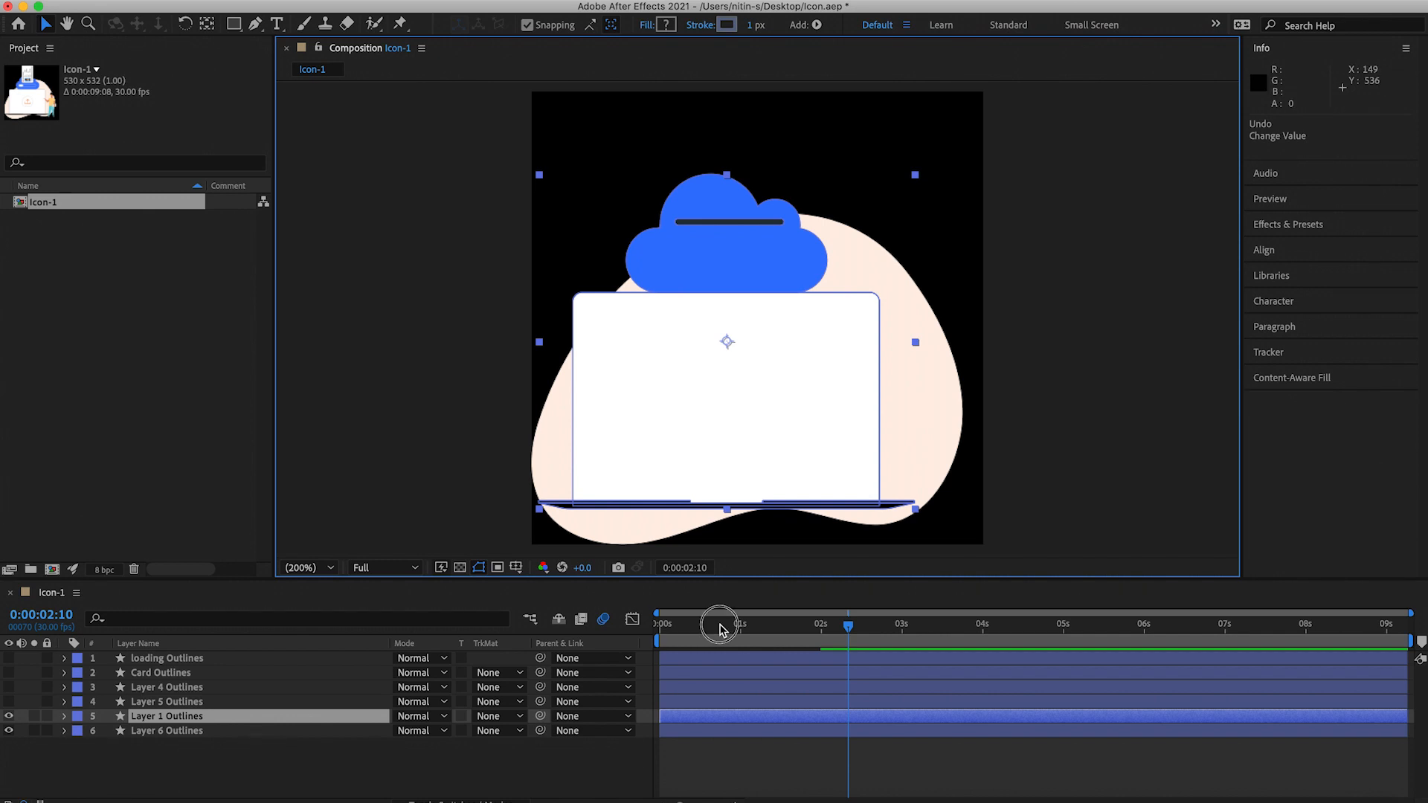
Reveal the Scale of Layer 1 Outlines and add 100% keyframes at 0 and 2 seconds
left_click_drag(719, 625, 648, 623)
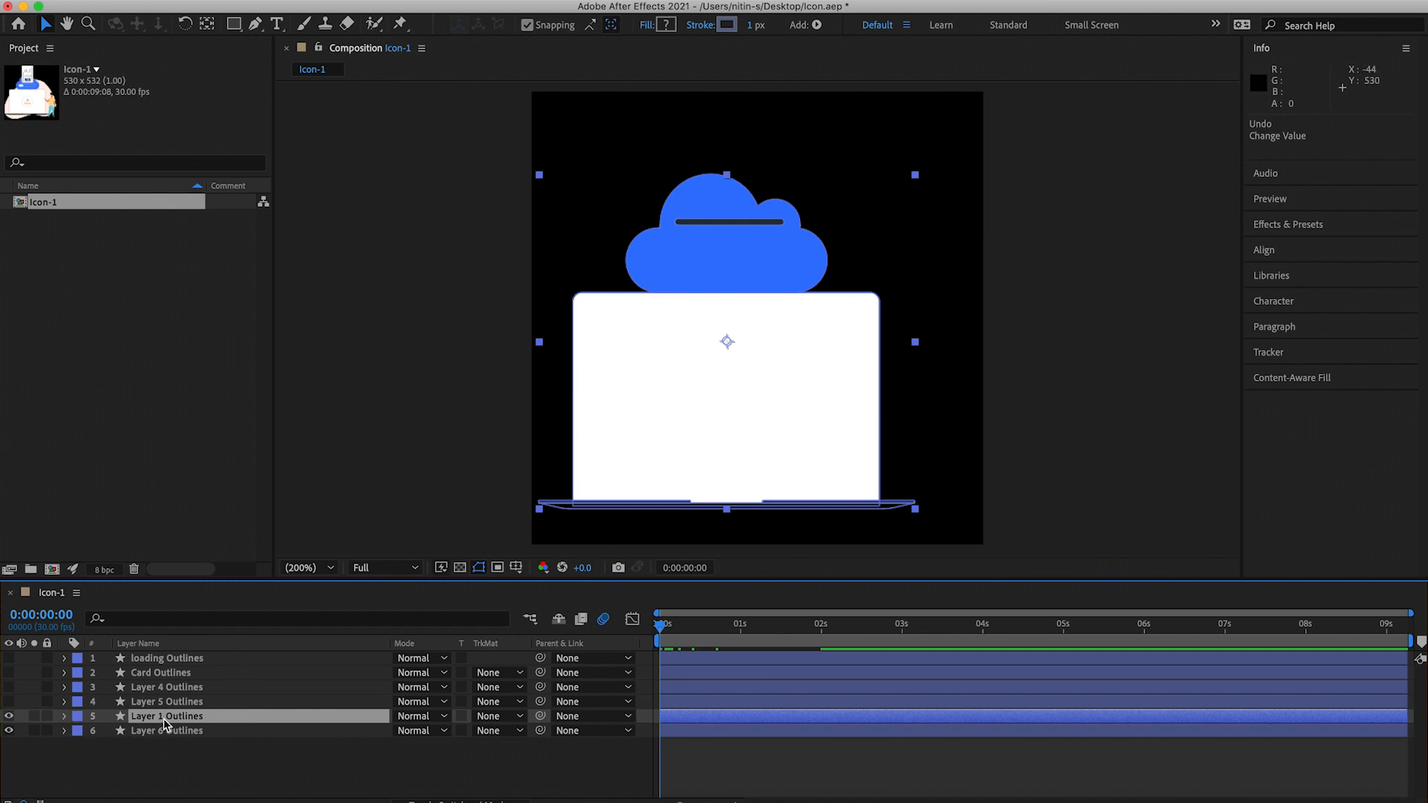
key("s")
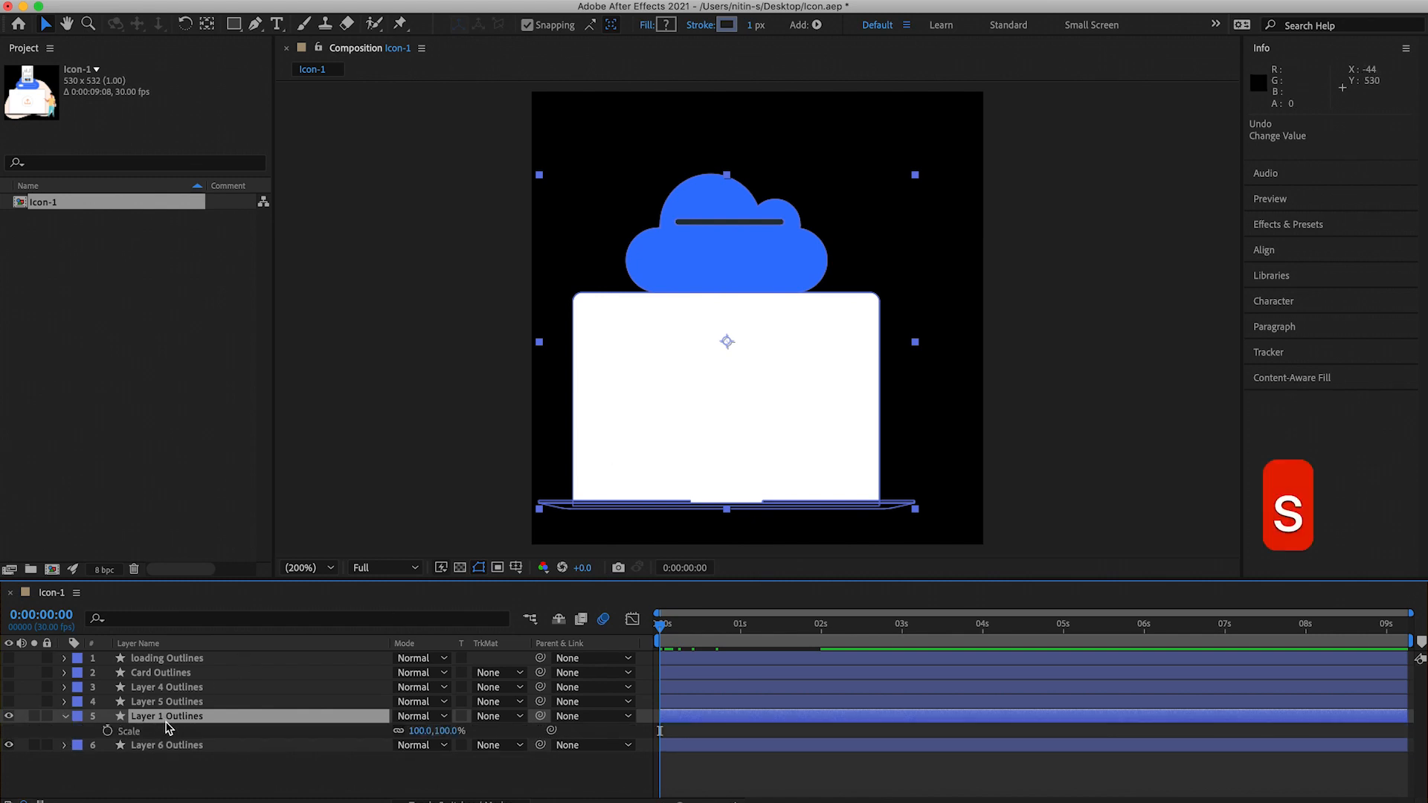
left_click(108, 731)
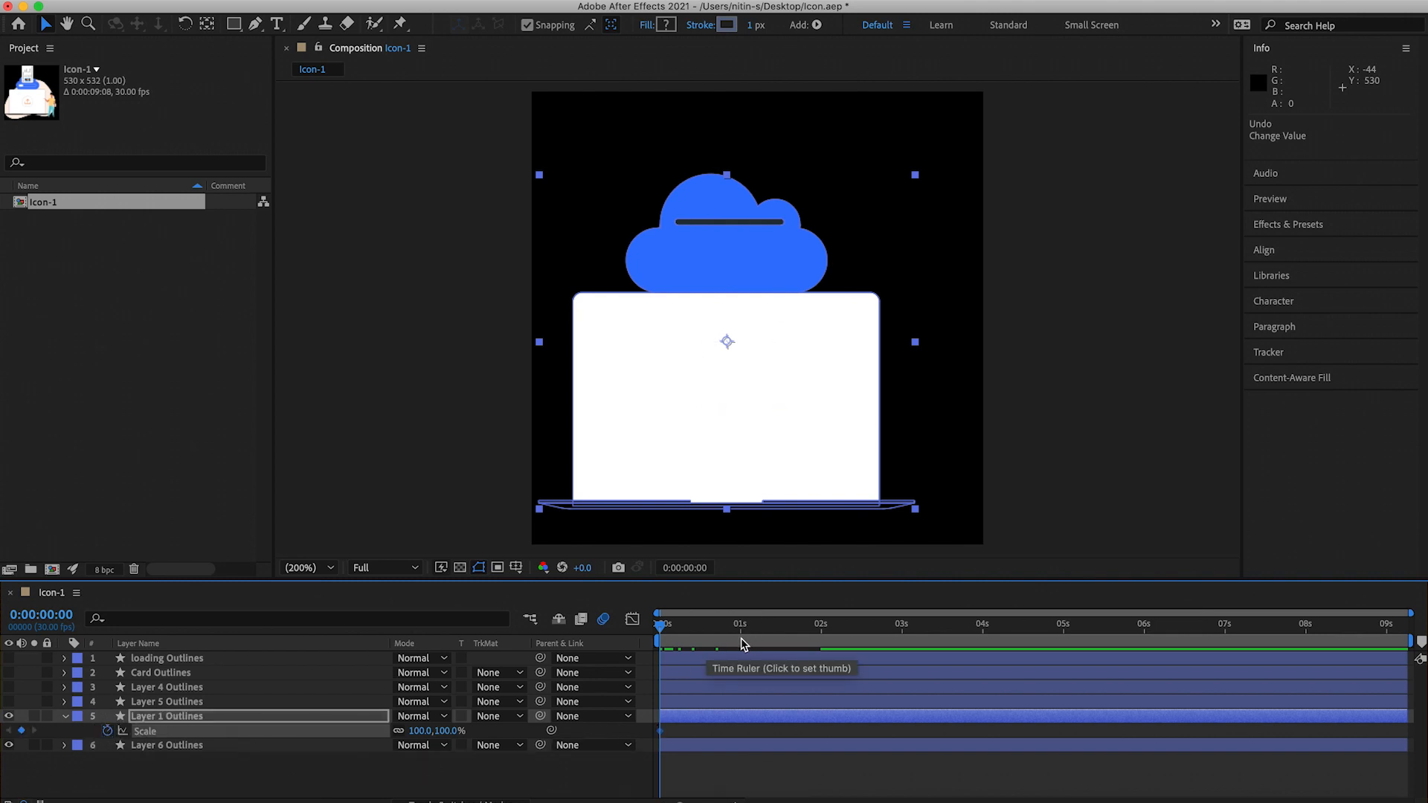
left_click(821, 631)
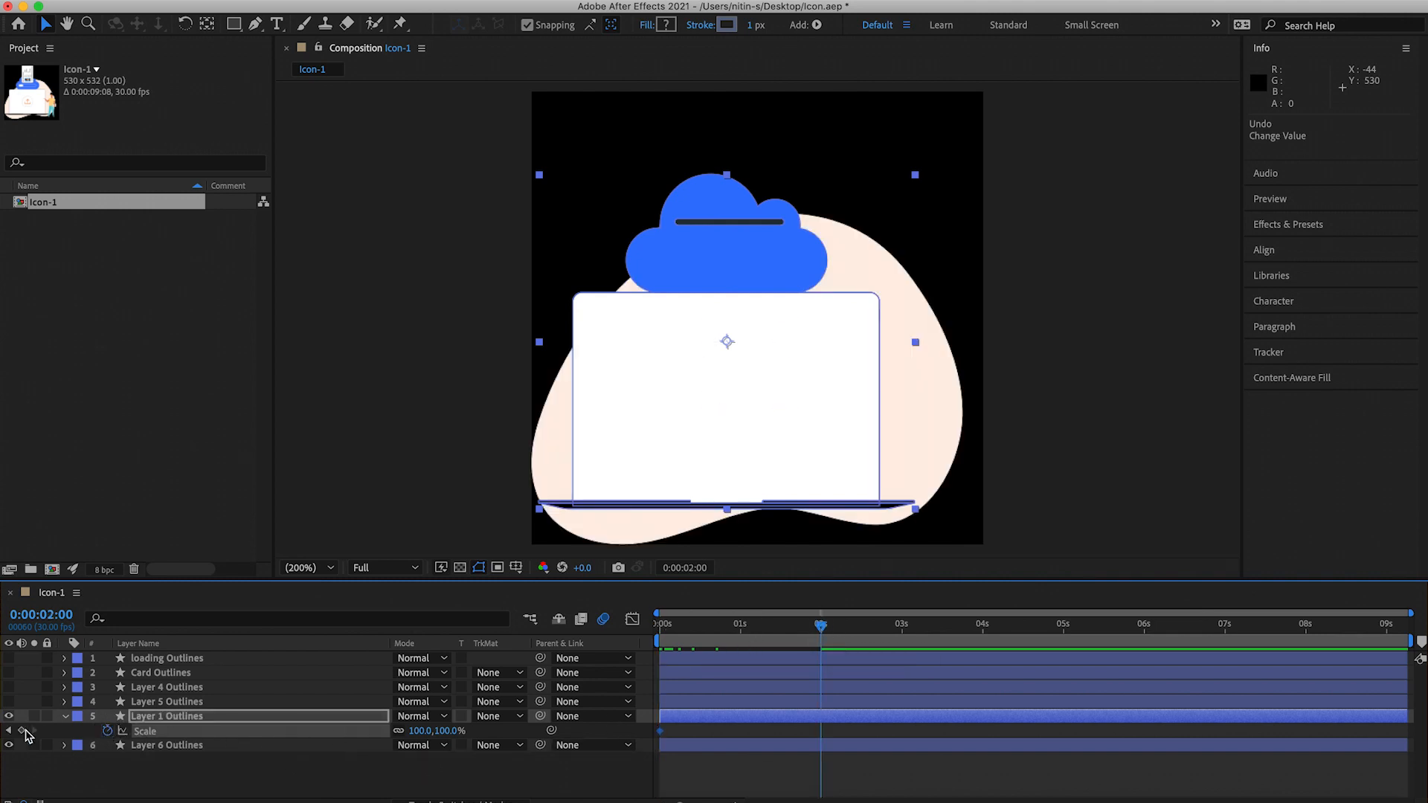
Set the Scale of Layer 1 Outlines to 9% at the 0-second keyframe and preview the animation
left_click_drag(823, 633, 600, 647)
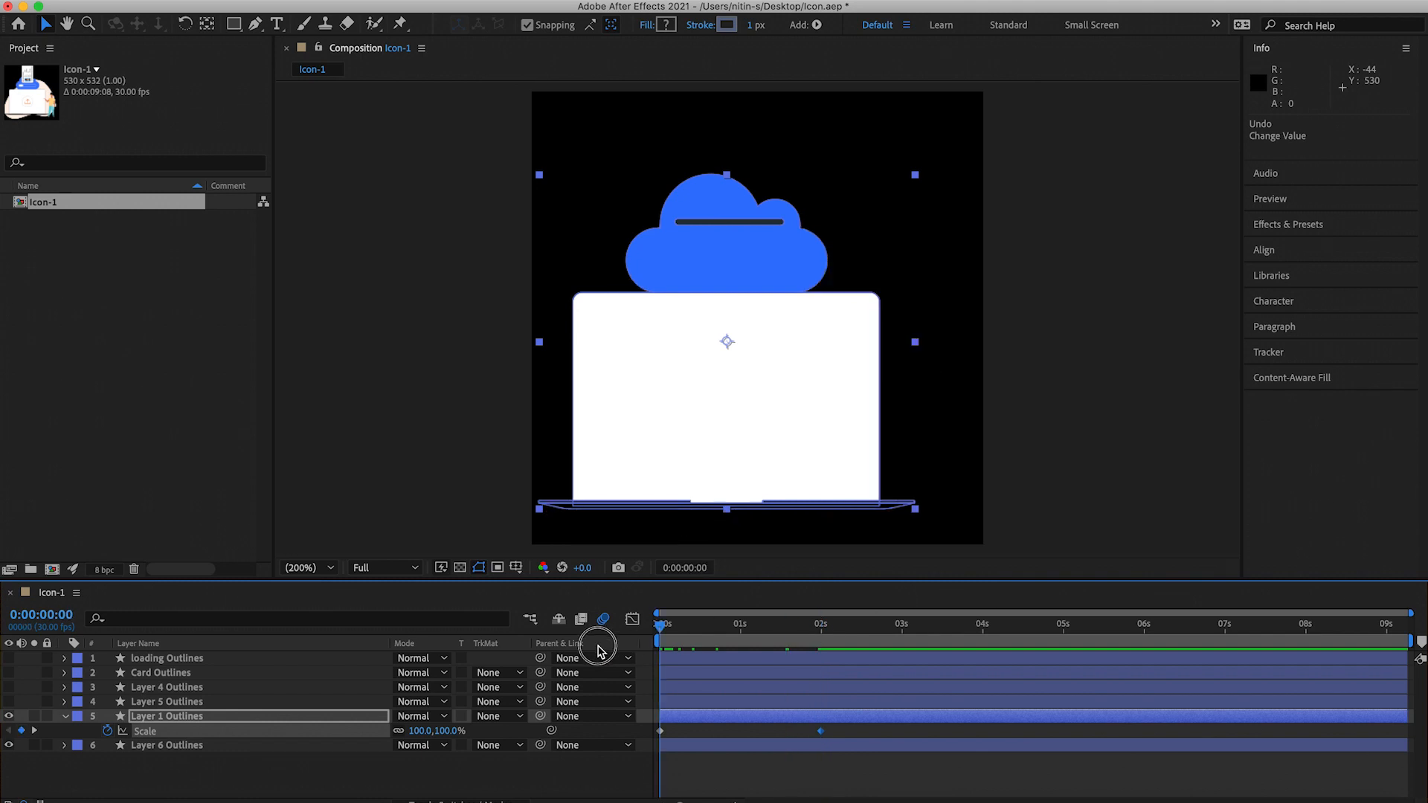
left_click(660, 732)
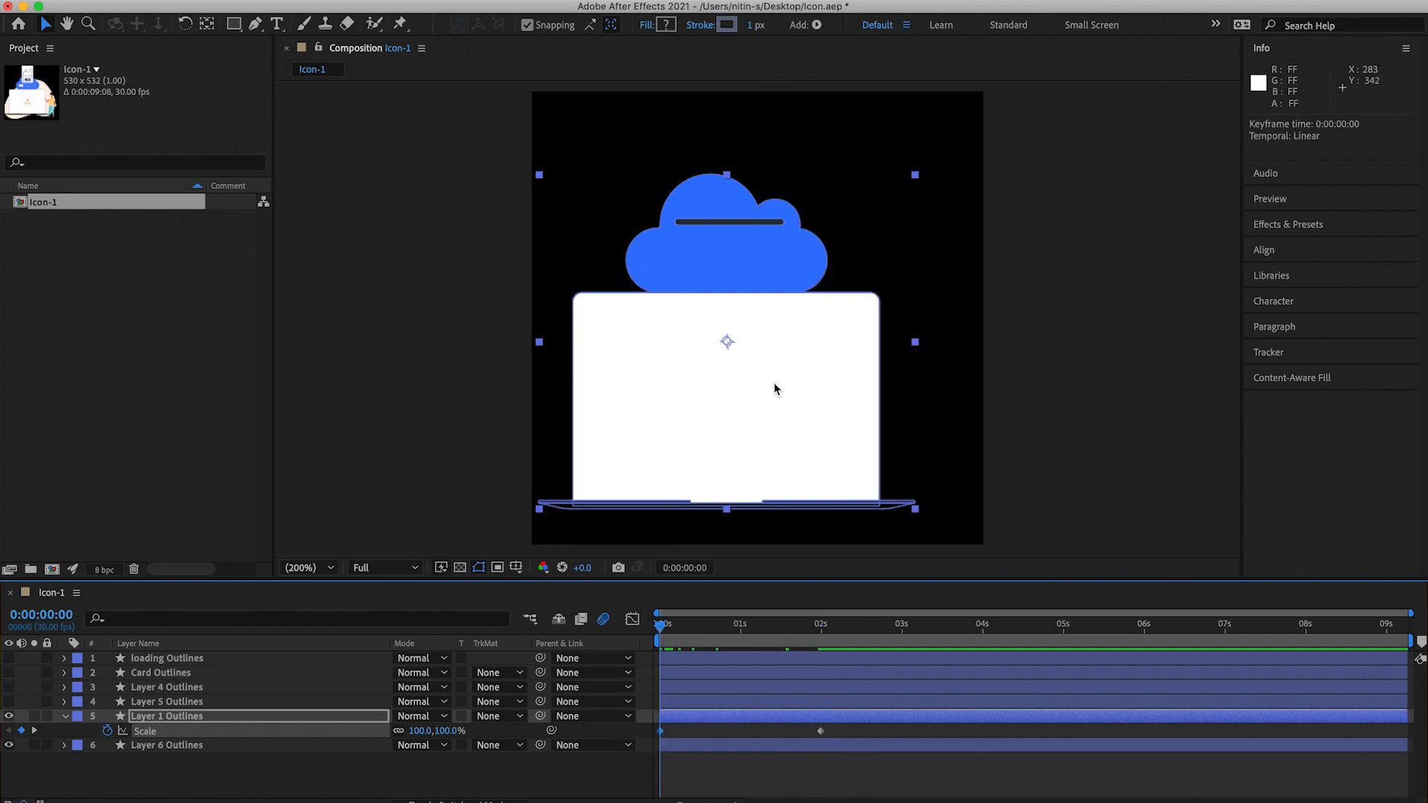
mouse_move(421, 736)
left_mouse_down()
mouse_move(357, 740)
mouse_move(402, 740)
left_mouse_up()
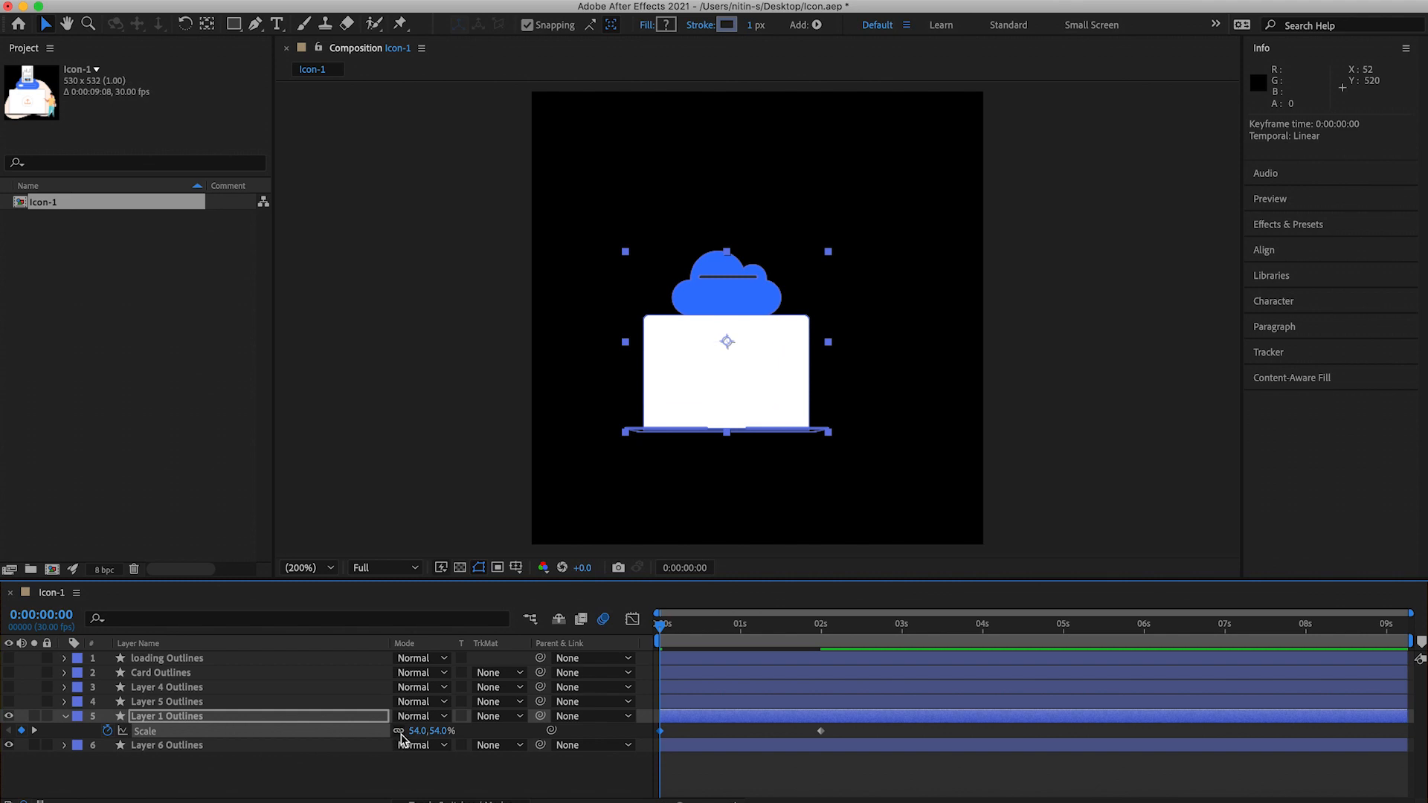
left_click_drag(420, 735, 390, 745)
key("space")
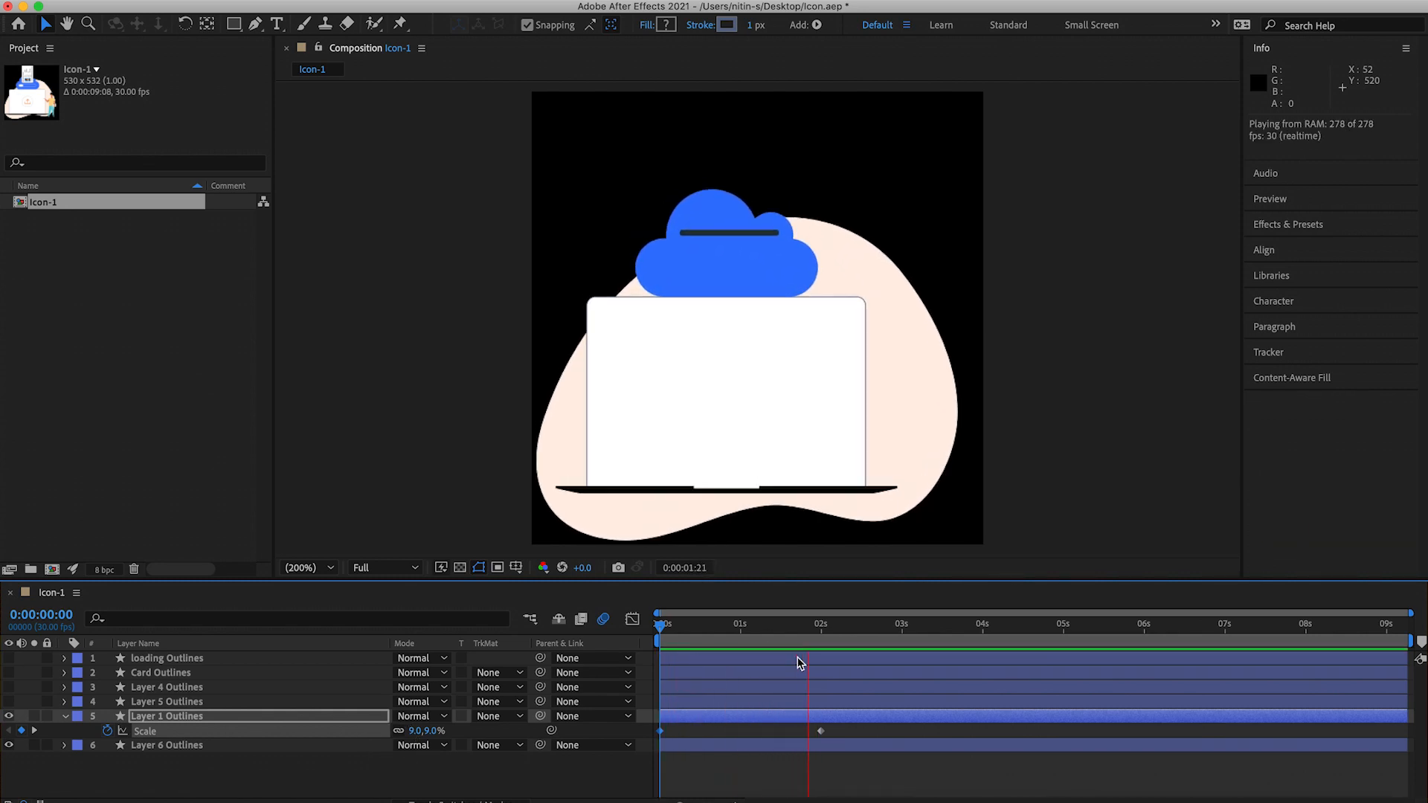
key("space")
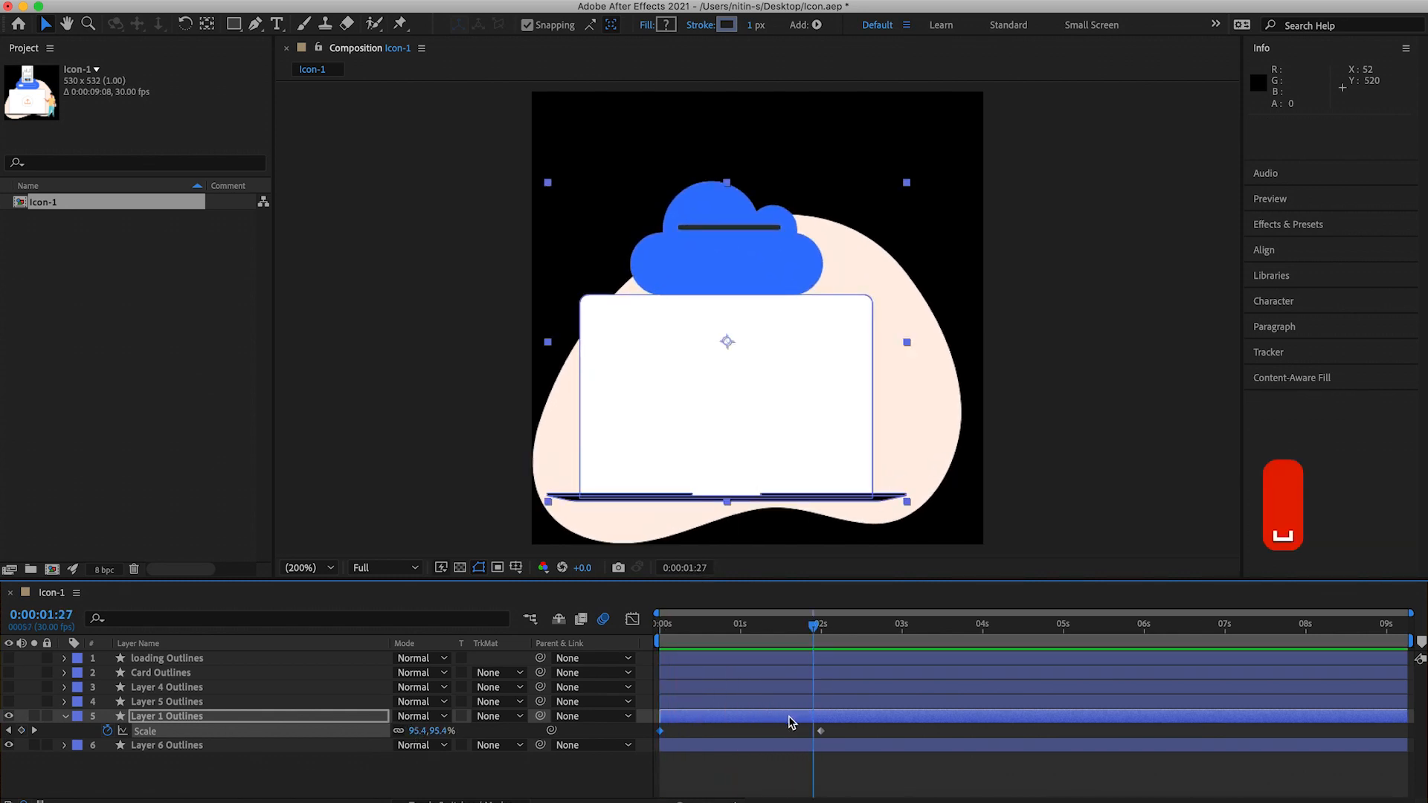
Collapse Layer 1 Outlines, shift it in time to start at about 1.3 seconds, and preview the staggered animation
left_click(65, 717)
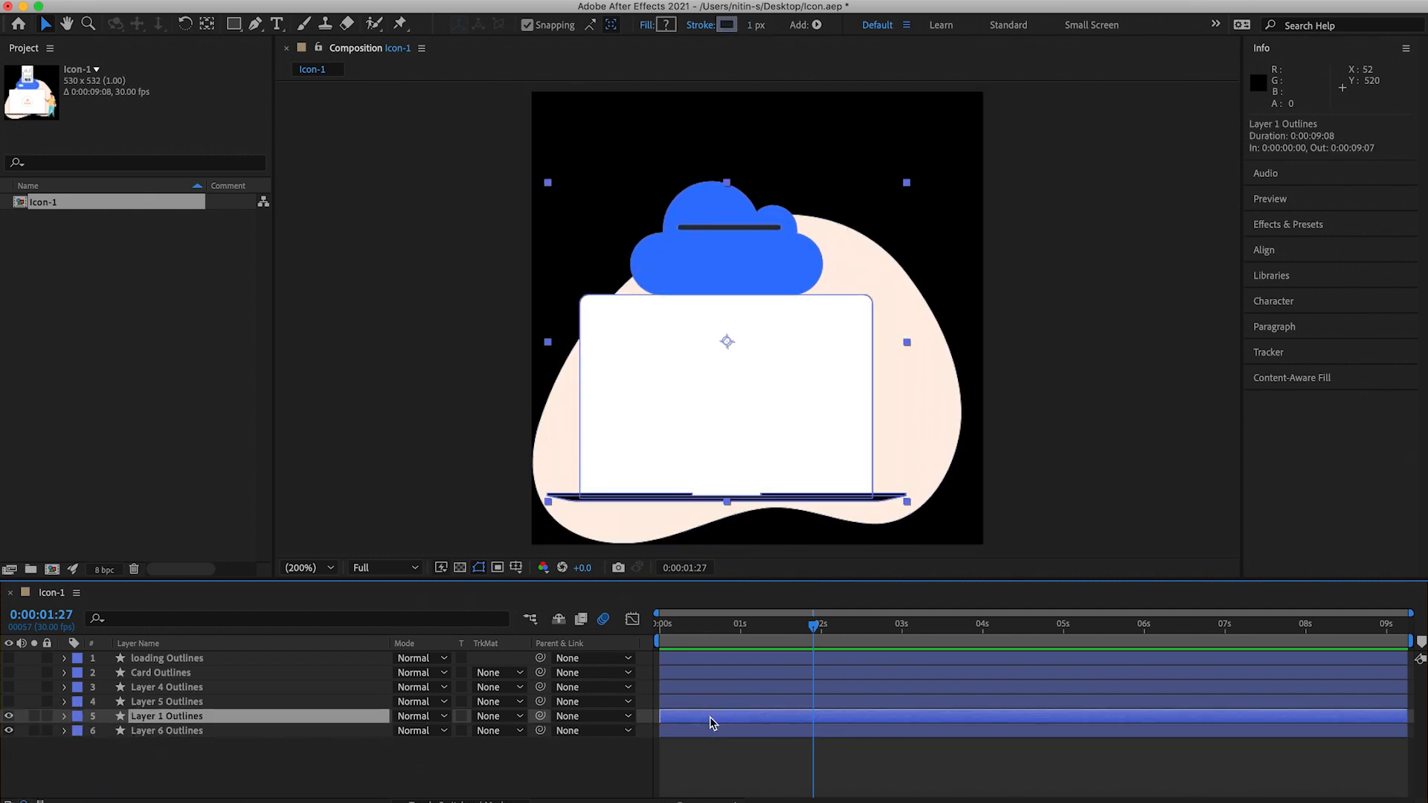
left_click_drag(683, 721, 789, 720)
left_click_drag(730, 629, 632, 629)
key("space")
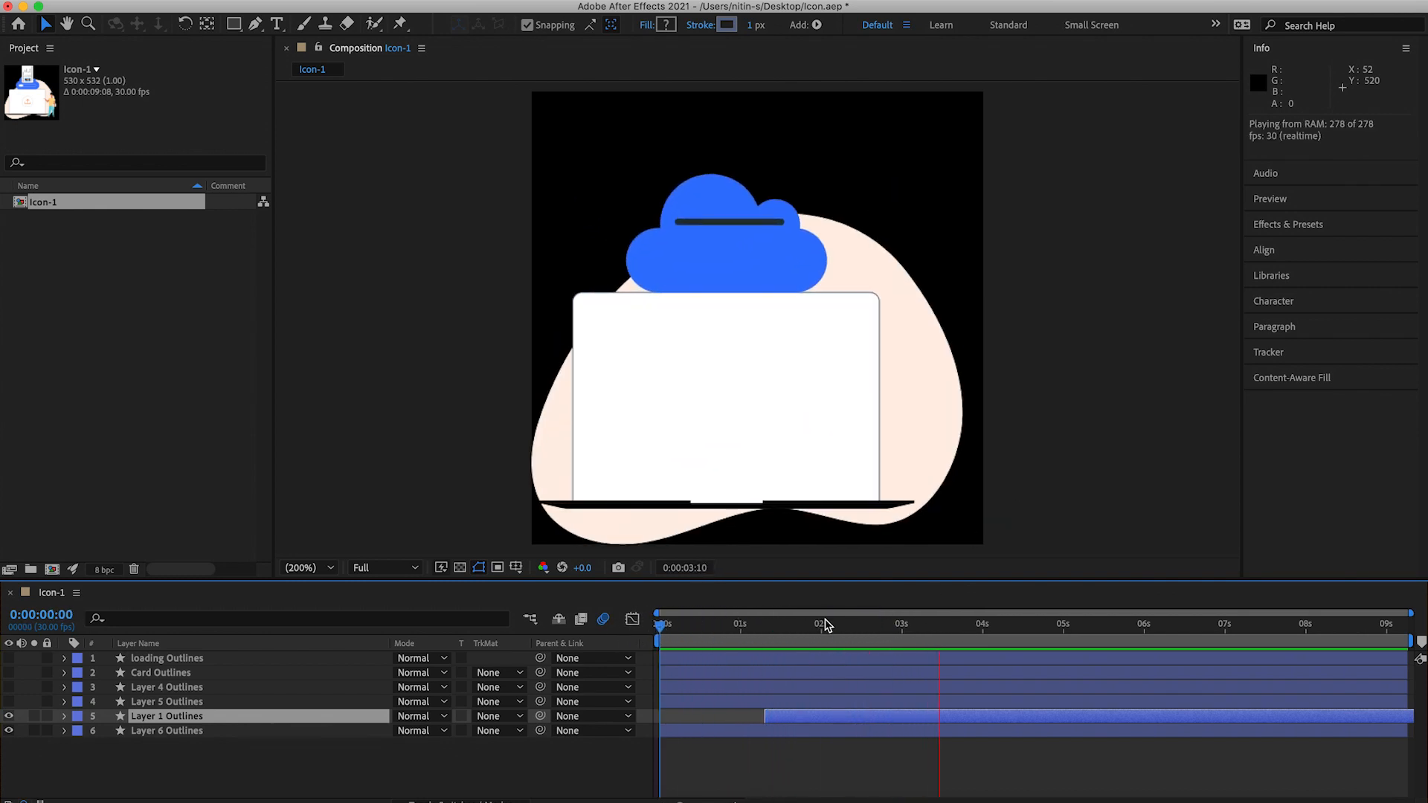
key("space")
key("space")
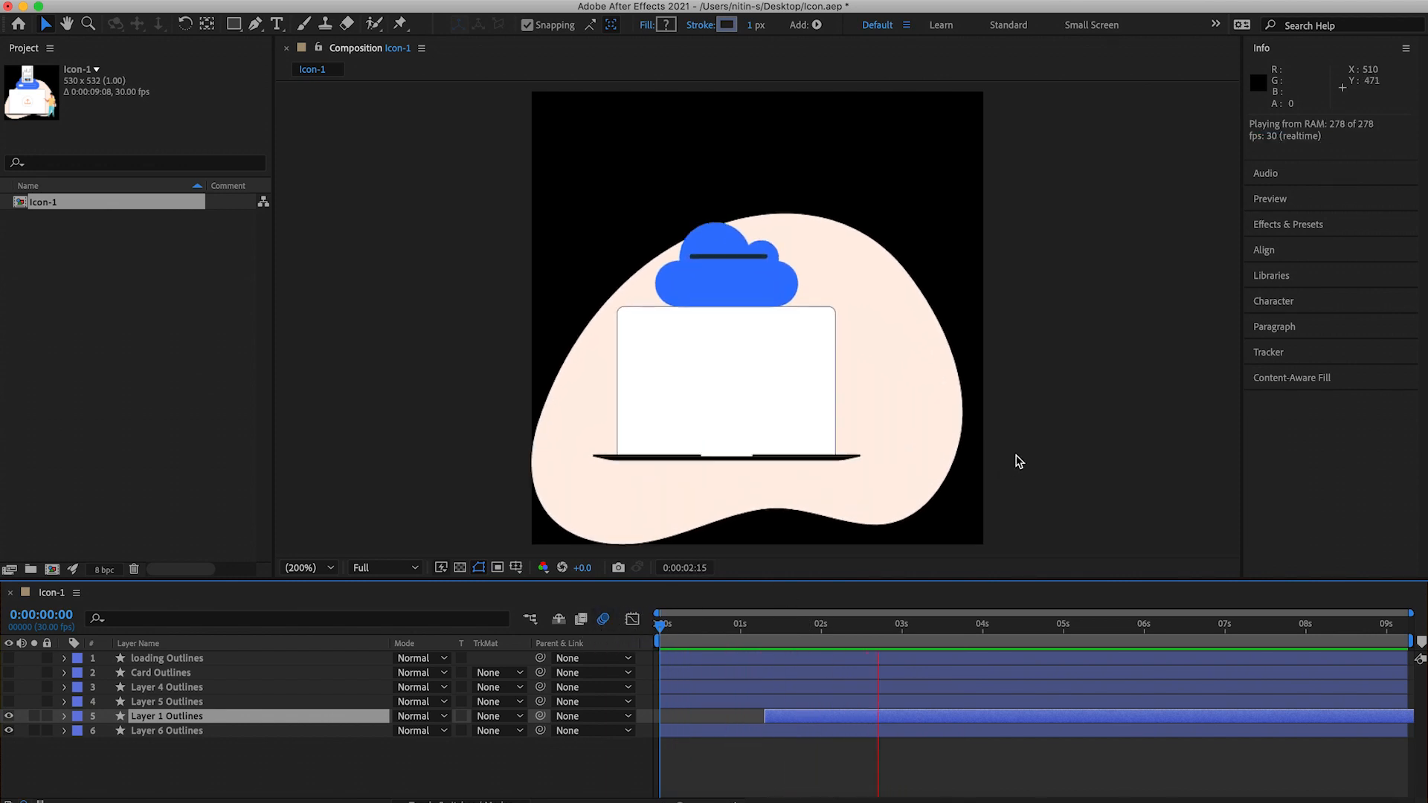
key("space")
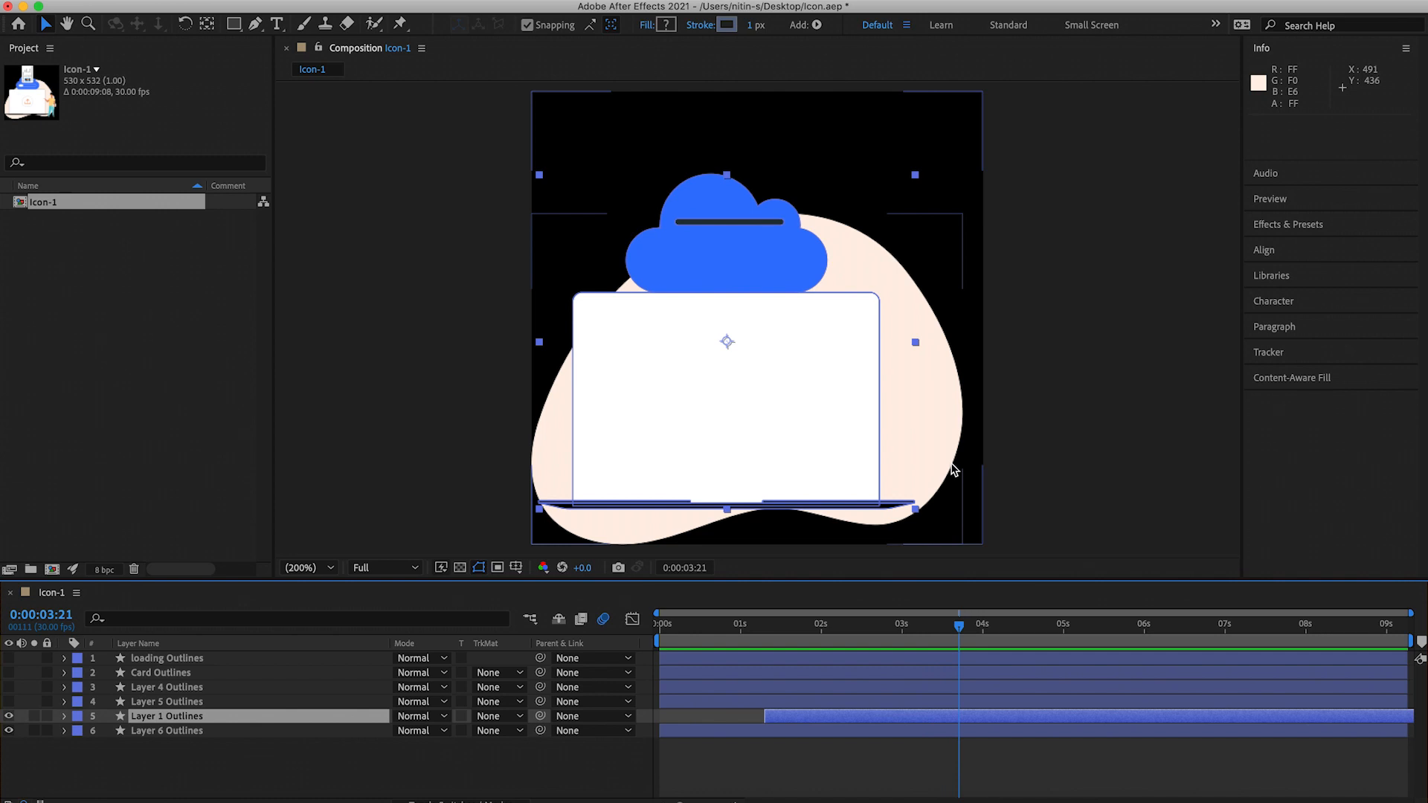
Deselect Layer 1 Outlines and make the person artwork on Layer 5 Outlines visible
left_click(1071, 444)
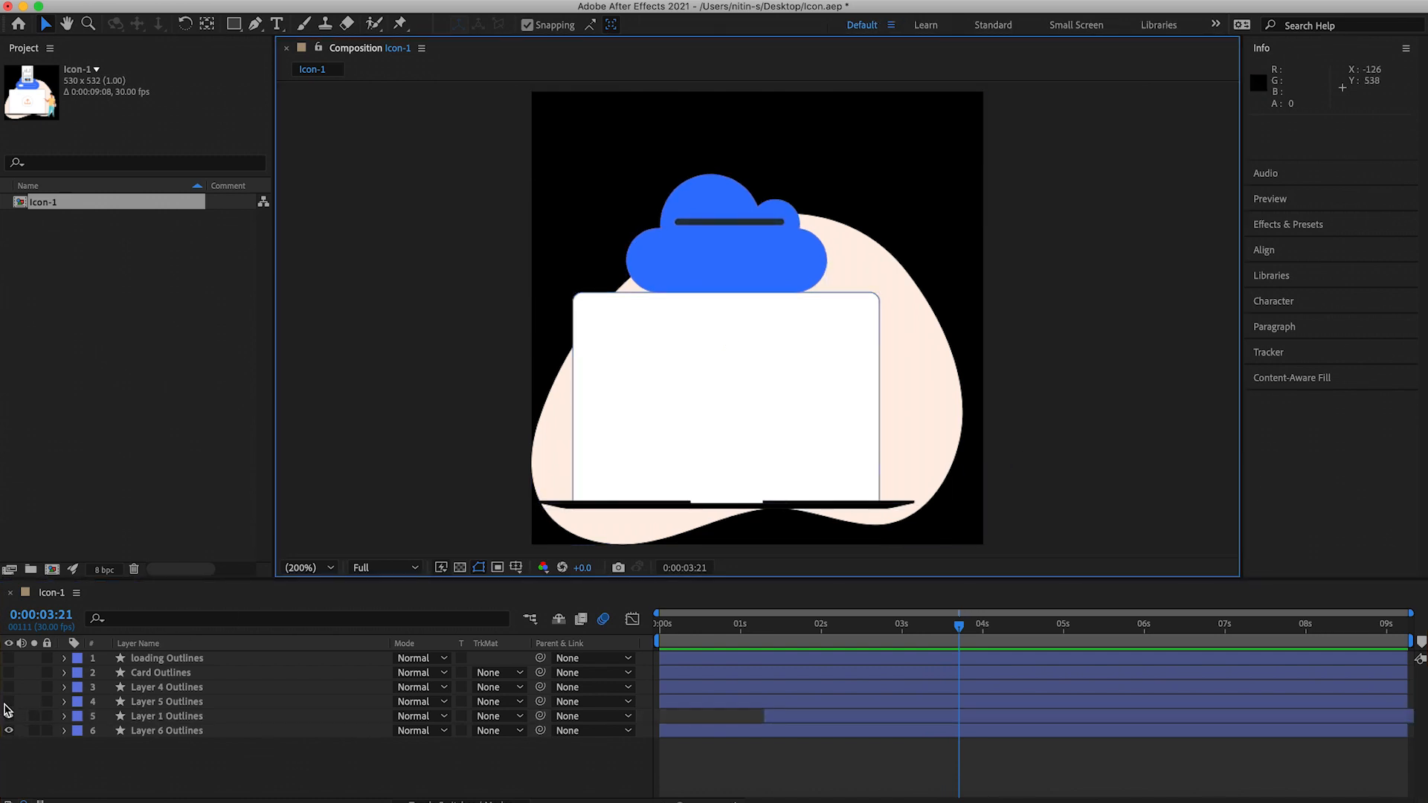
left_click(8, 702)
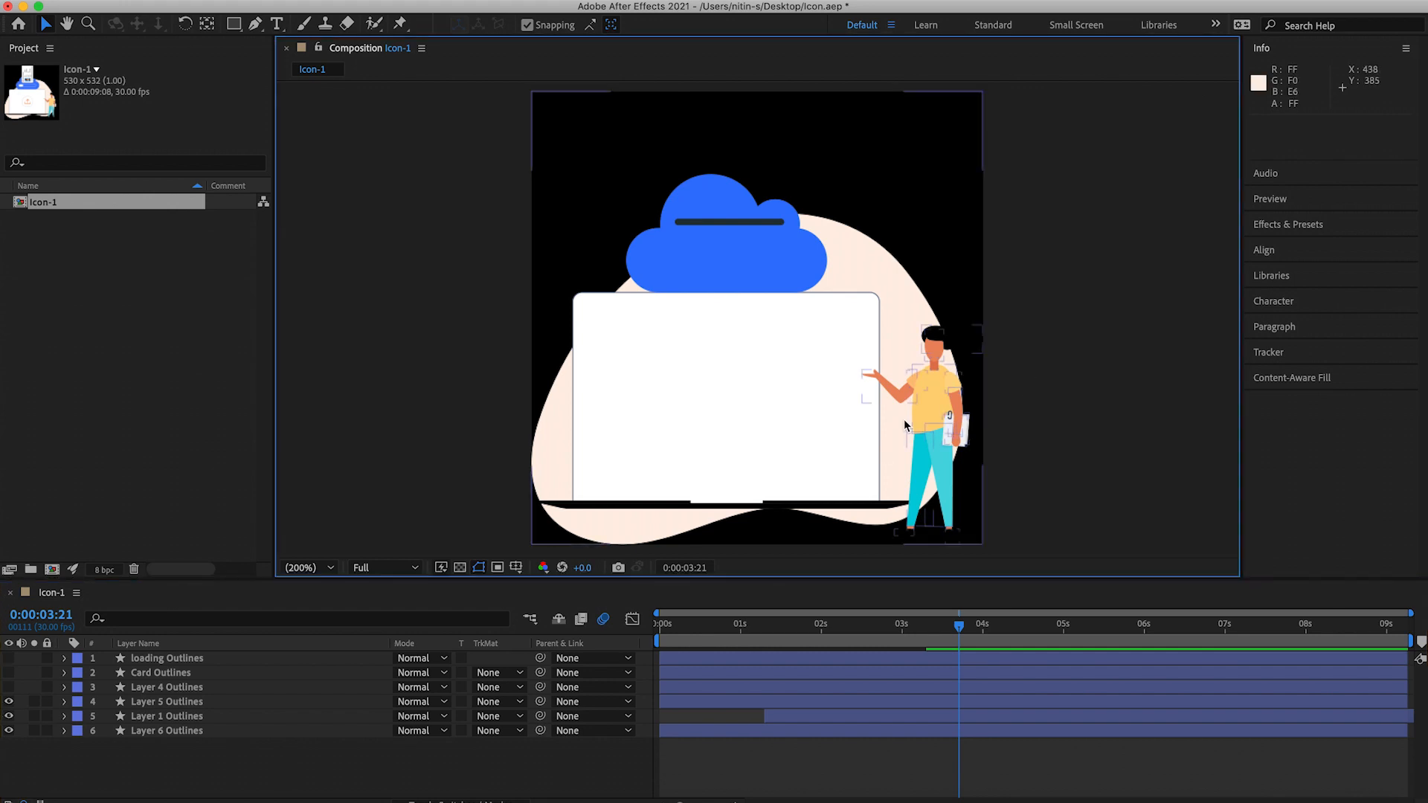
left_click(929, 418)
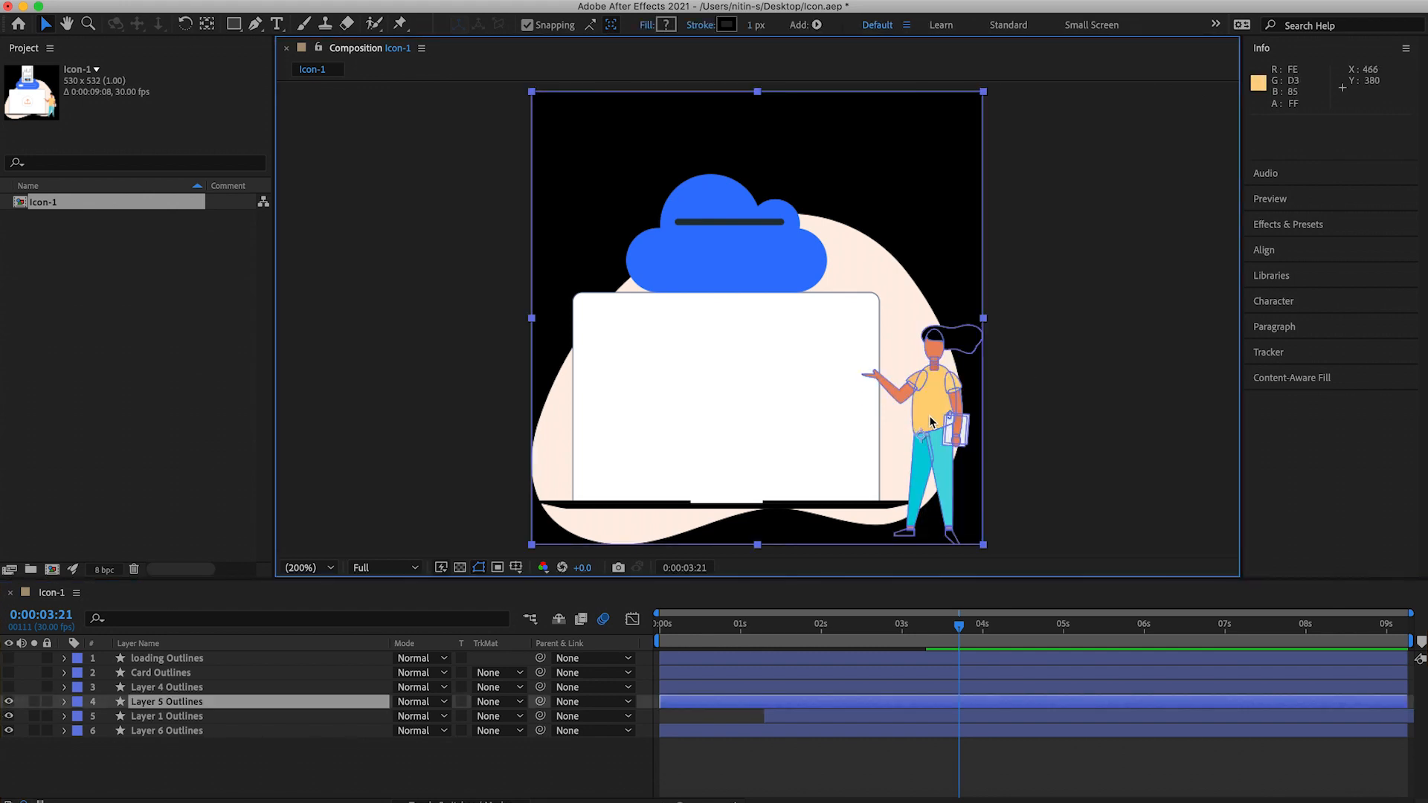
left_click_drag(936, 422, 933, 422)
key("super+z")
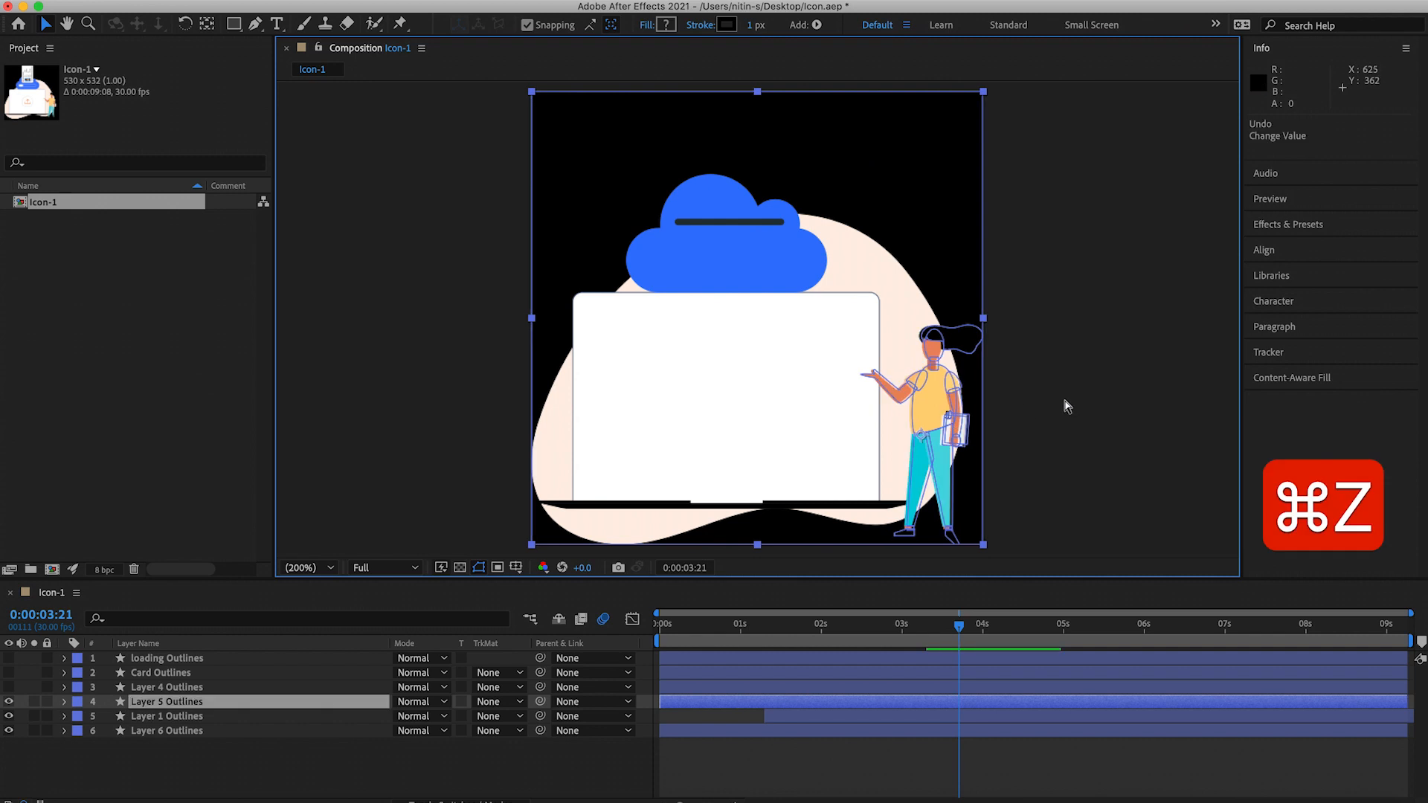
left_click(1068, 407)
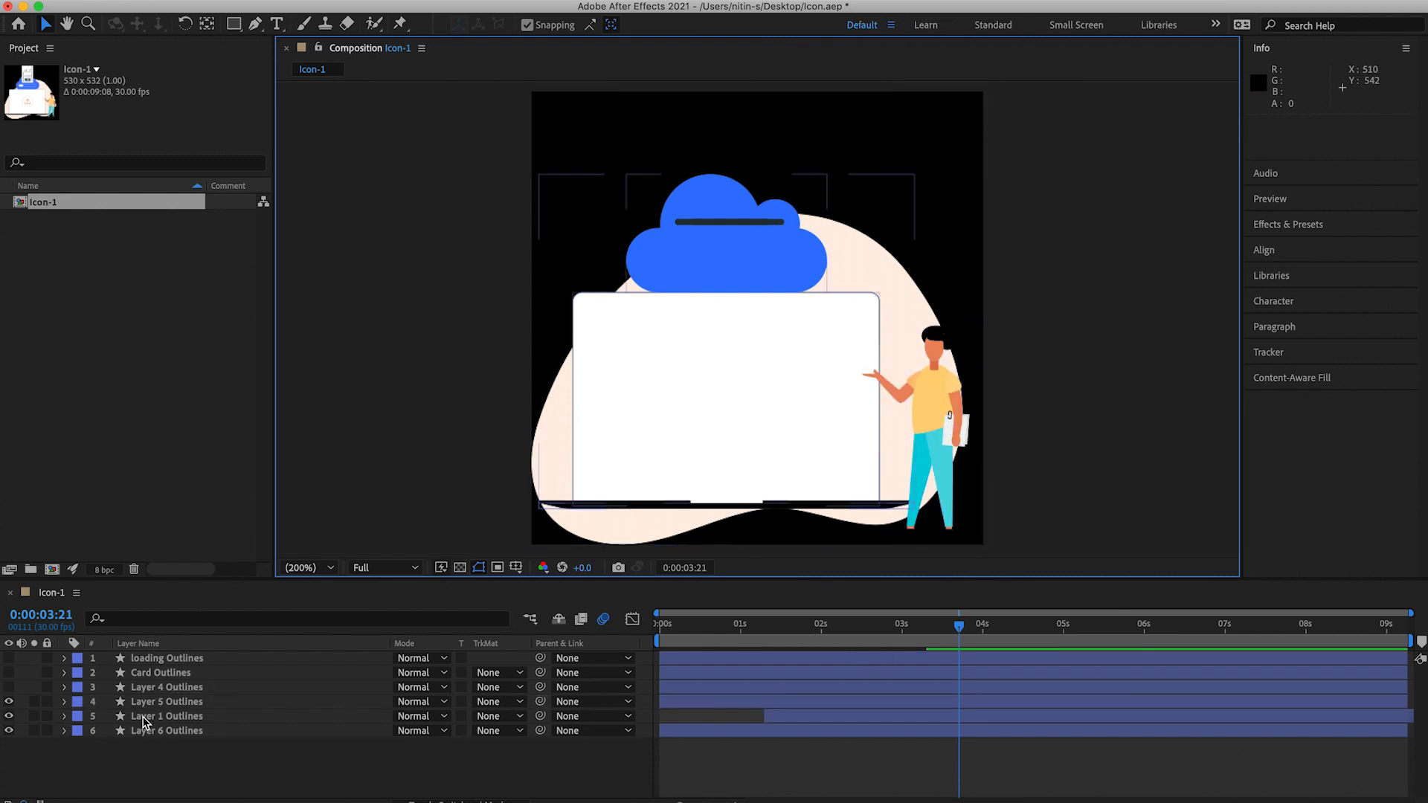
Reveal the Position of Layer 5 Outlines and add keyframes at 0 seconds and at frame 0:00:00:29
left_click(166, 703)
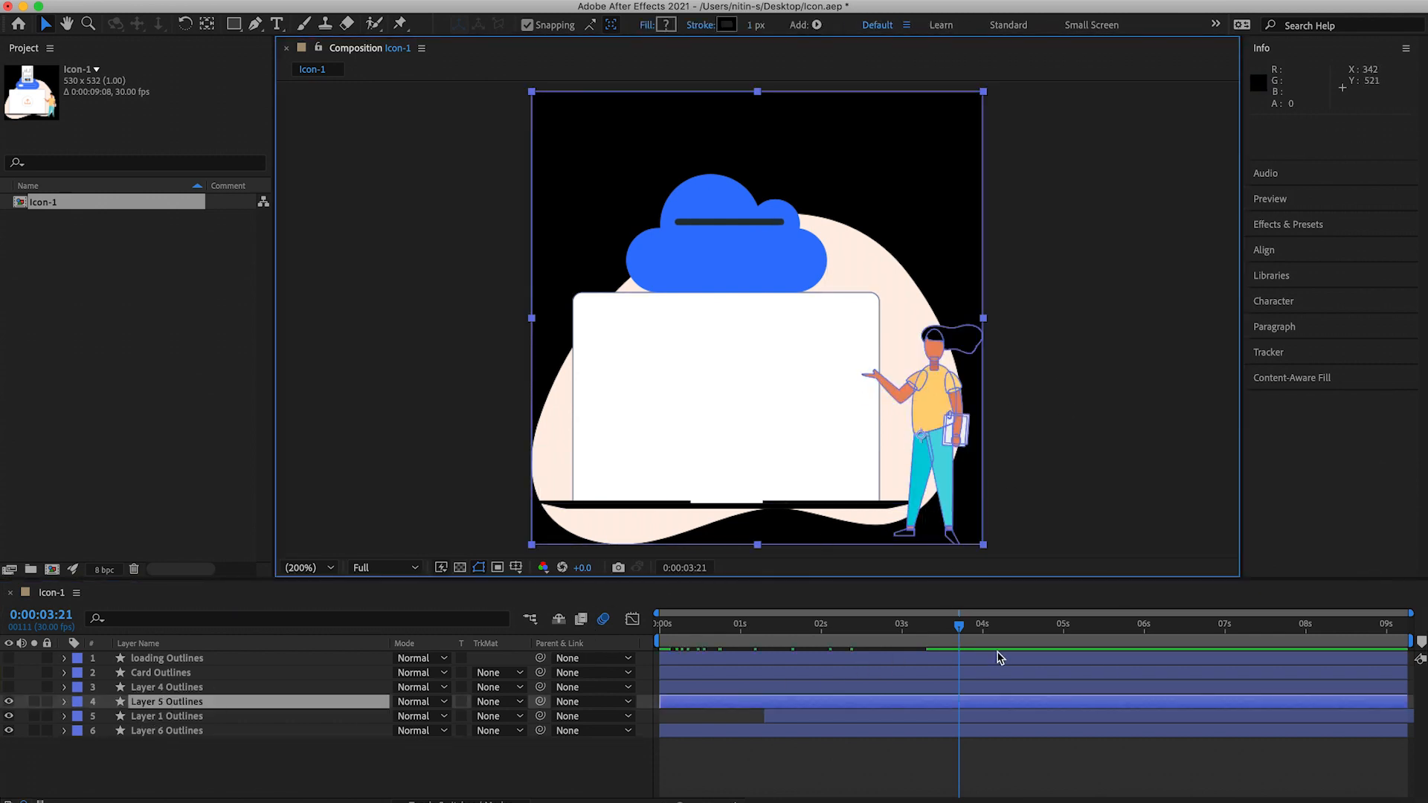
left_click_drag(961, 631, 656, 634)
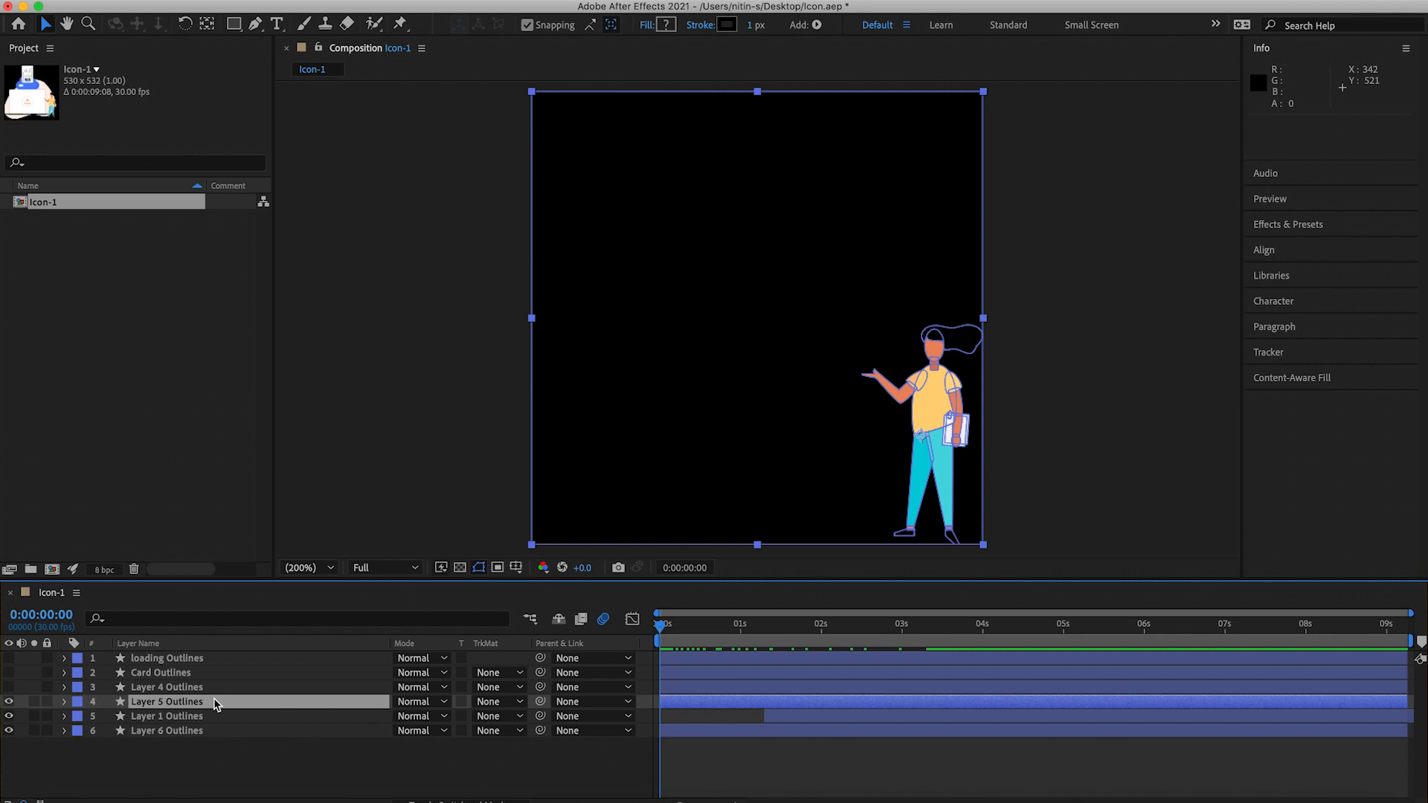
key("p")
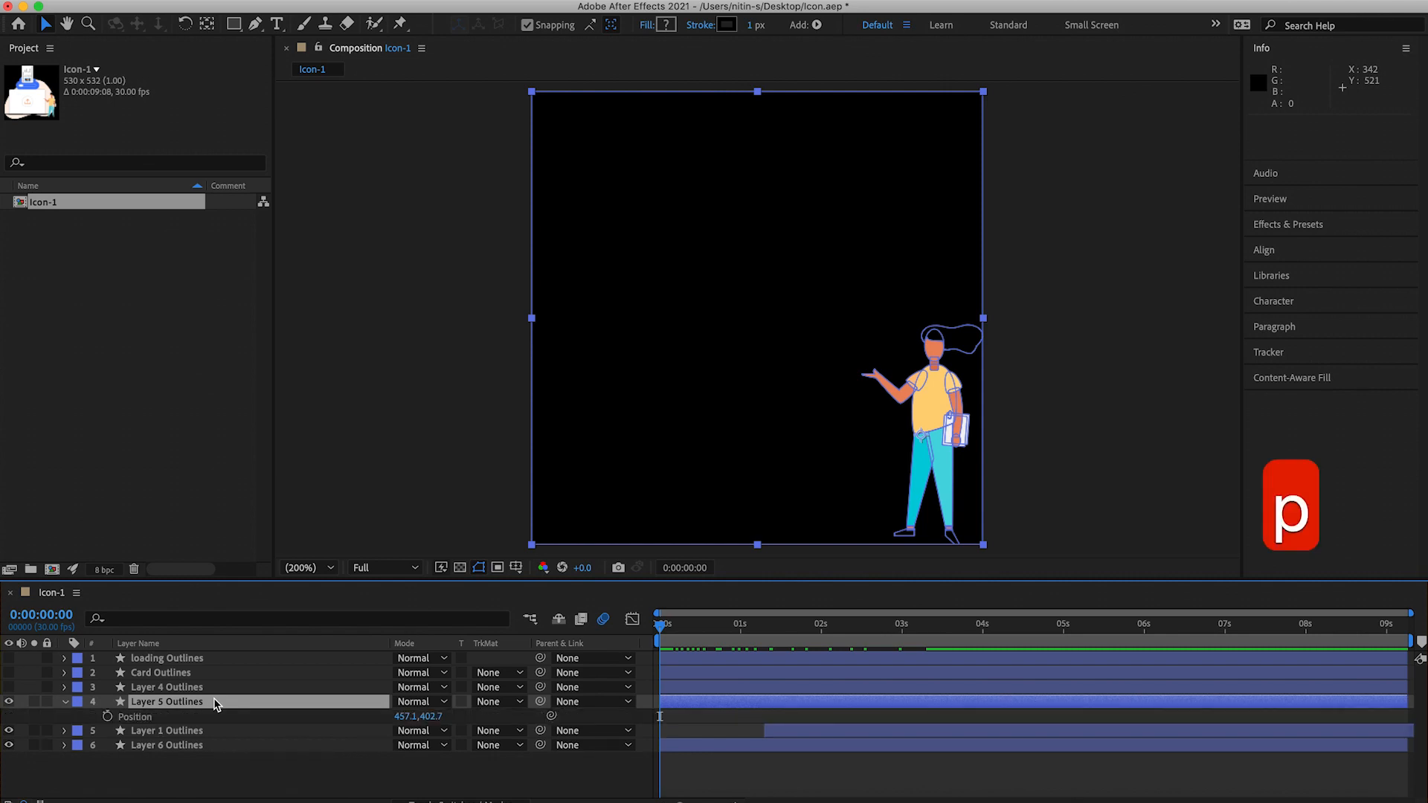
left_click(107, 716)
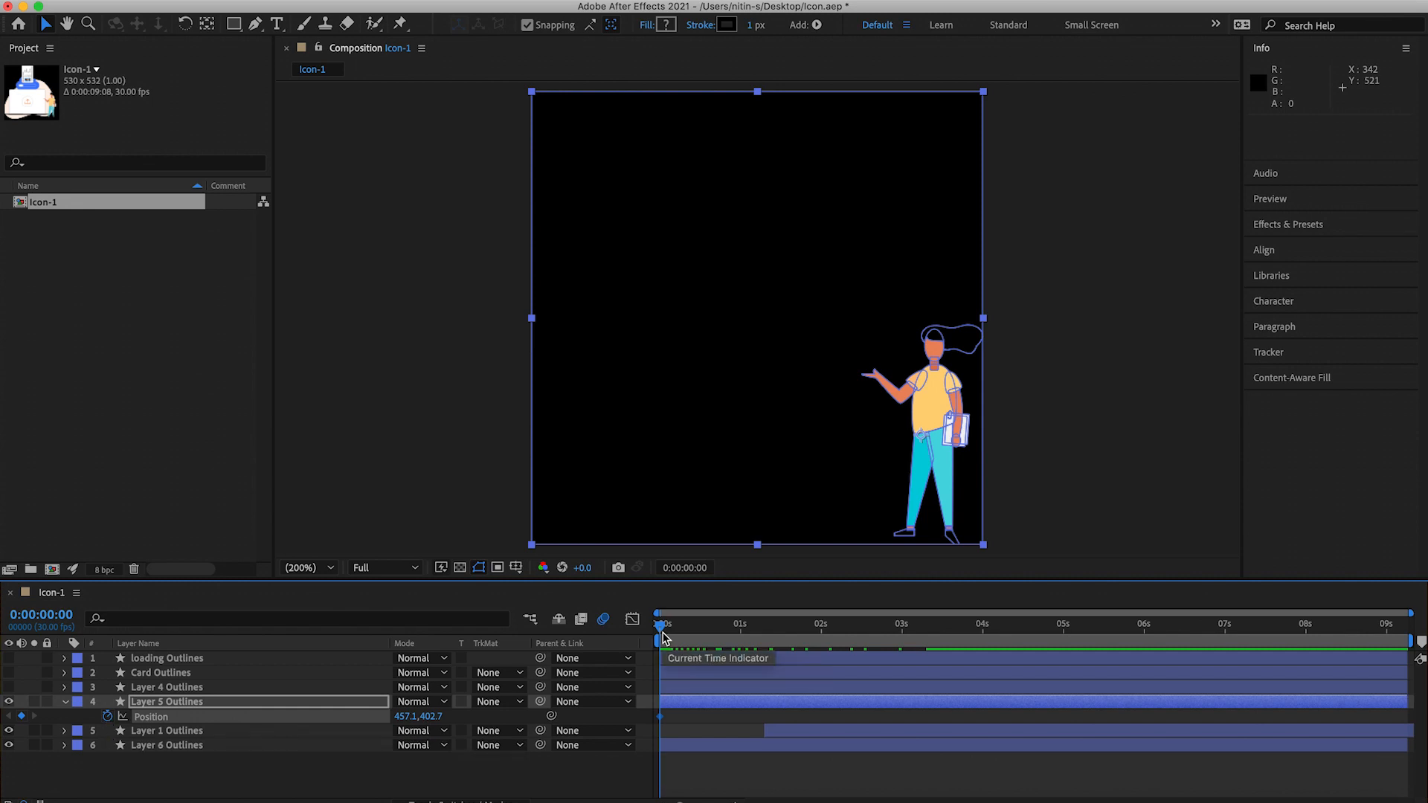
left_click(738, 631)
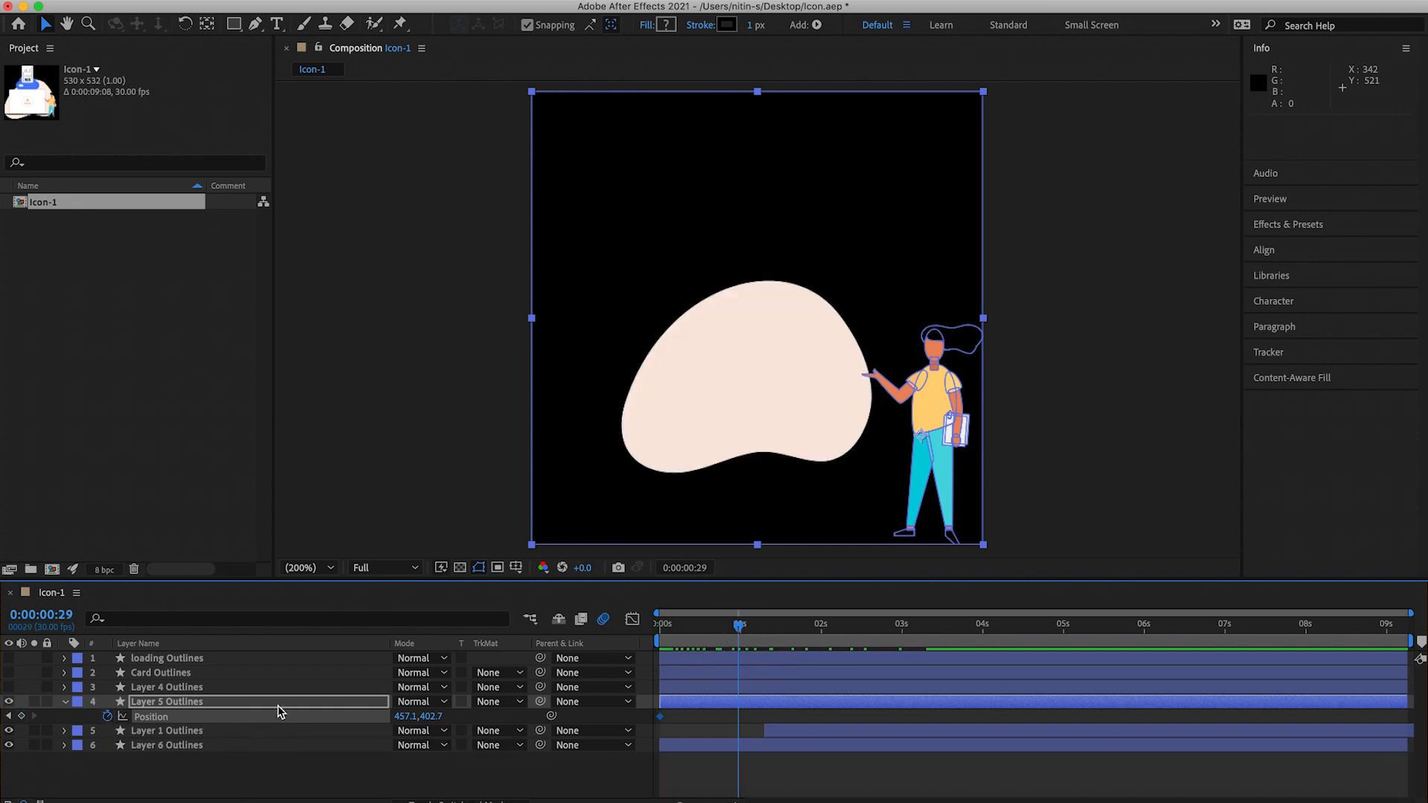
left_click(22, 715)
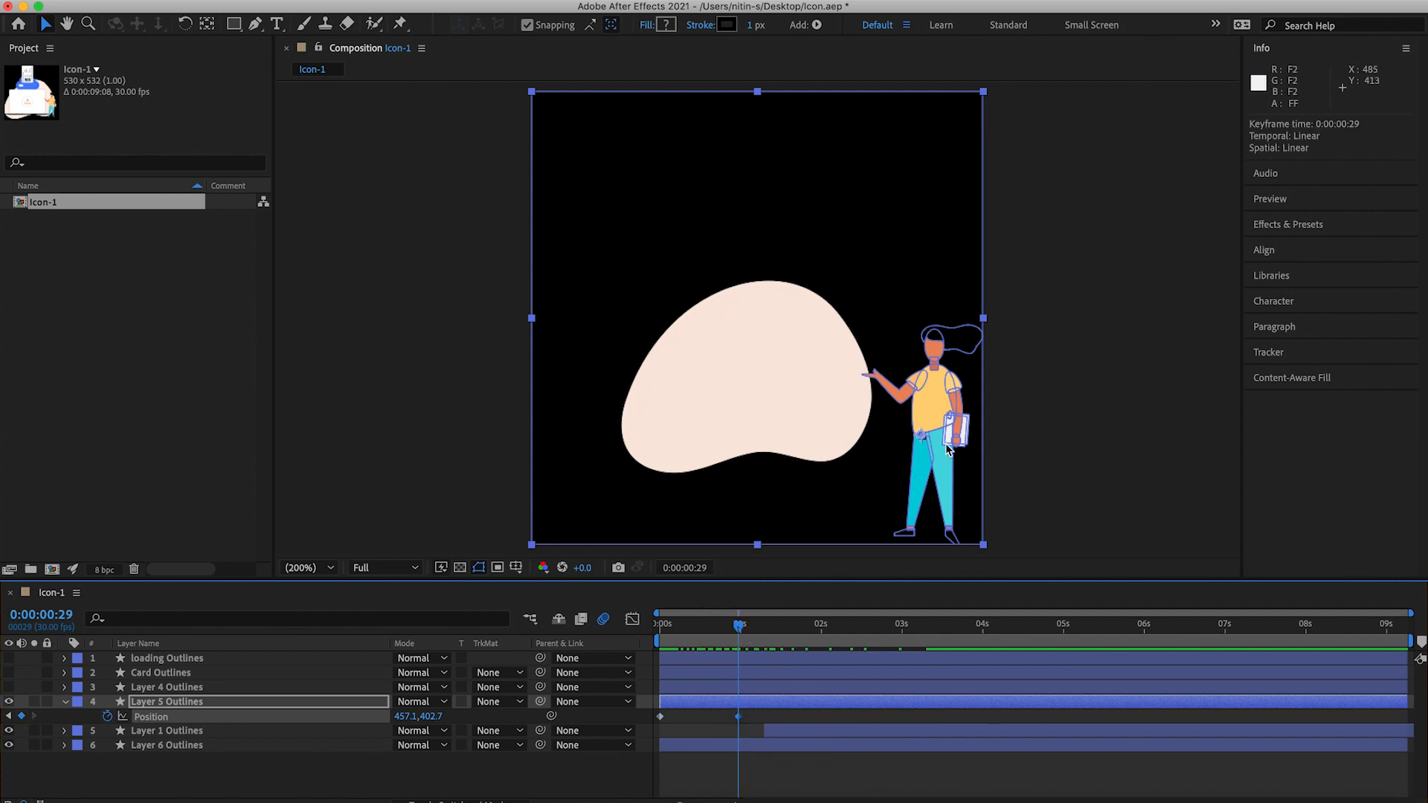
Move the person artwork 20 px left to position 437.1, 402.7 at the 0:00:00:29 keyframe and preview the animation
left_click_drag(927, 507, 921, 505)
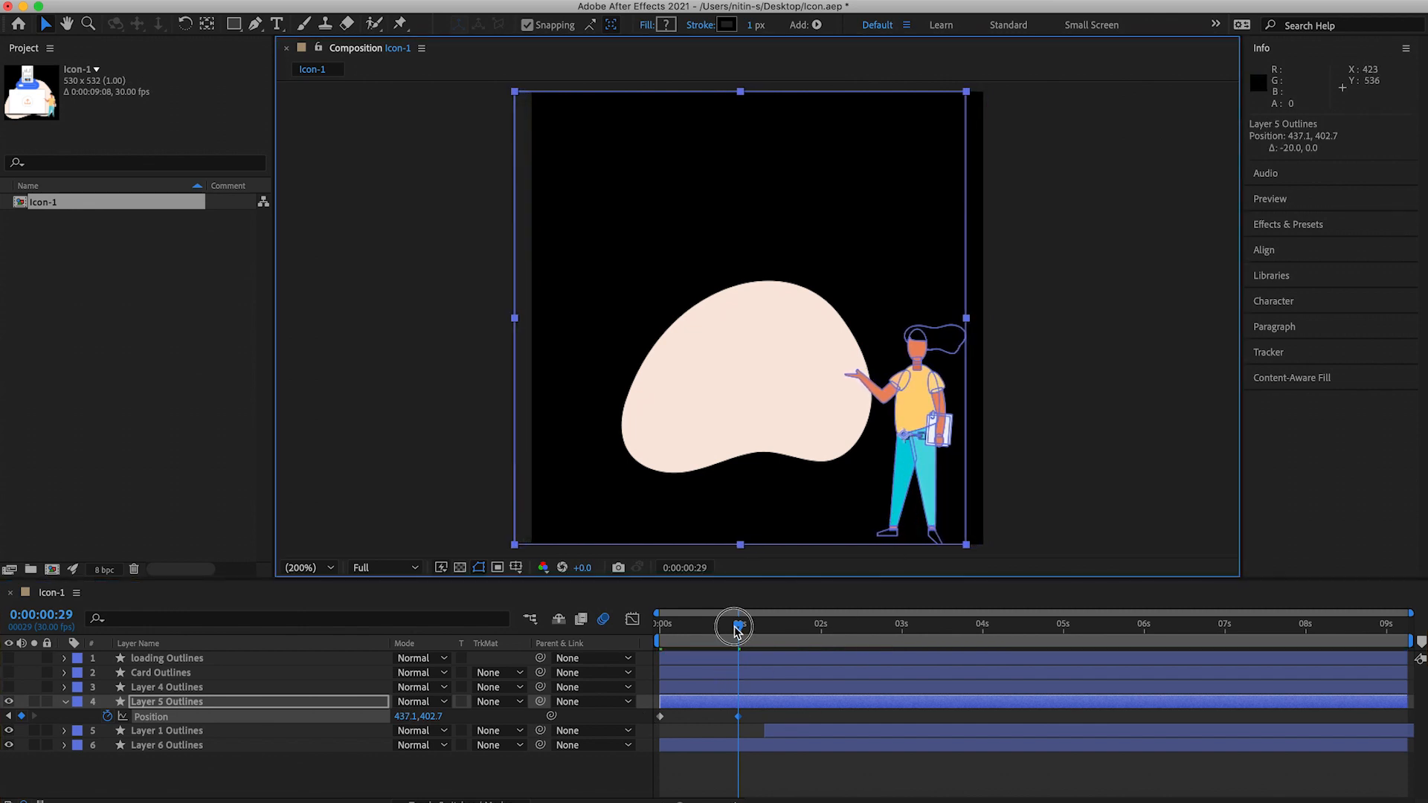
left_click_drag(737, 629, 638, 628)
key("space")
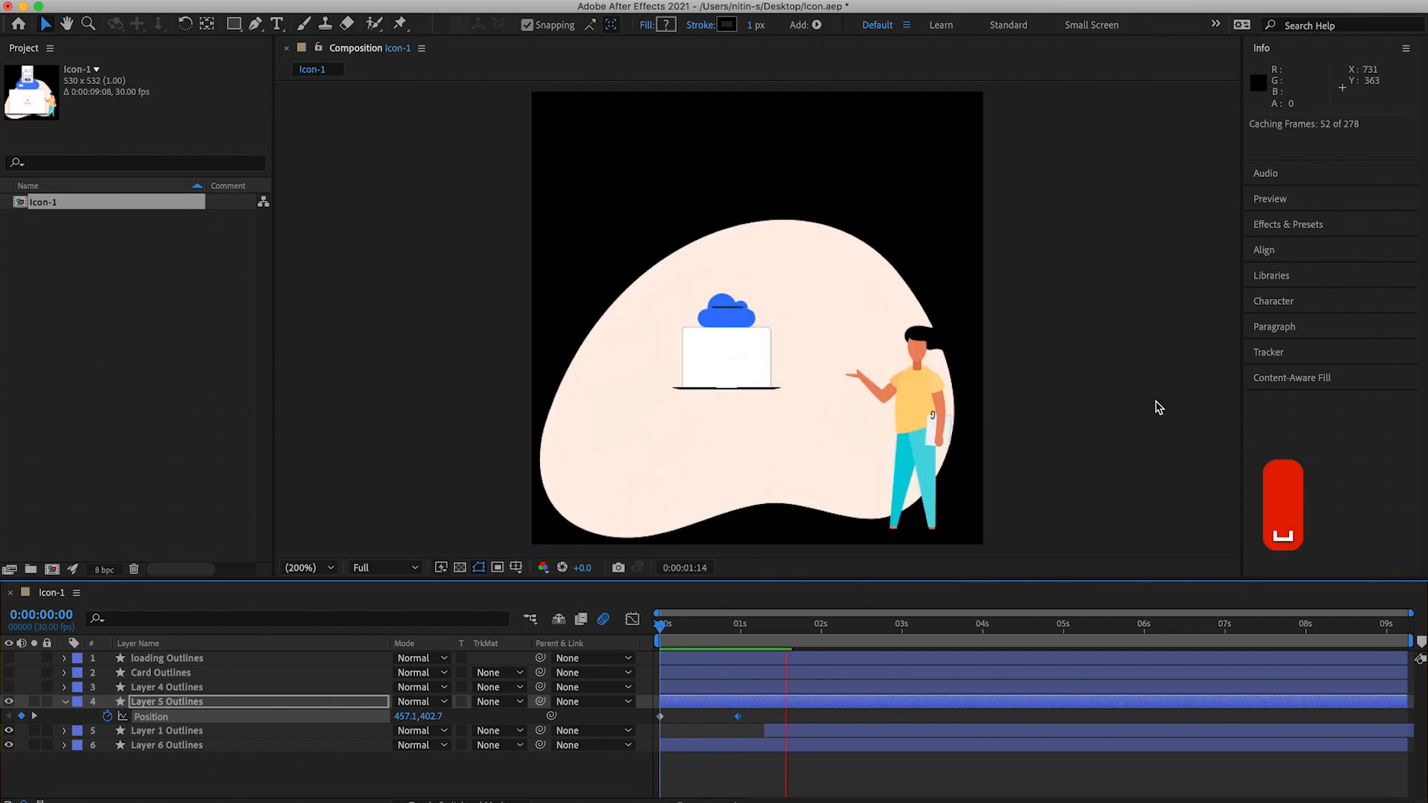
key("space")
Apply Easy Ease to both Position keyframes of Layer 5 Outlines and preview the motion
left_click_drag(747, 712, 644, 726)
right_click(660, 717)
mouse_move(731, 798)
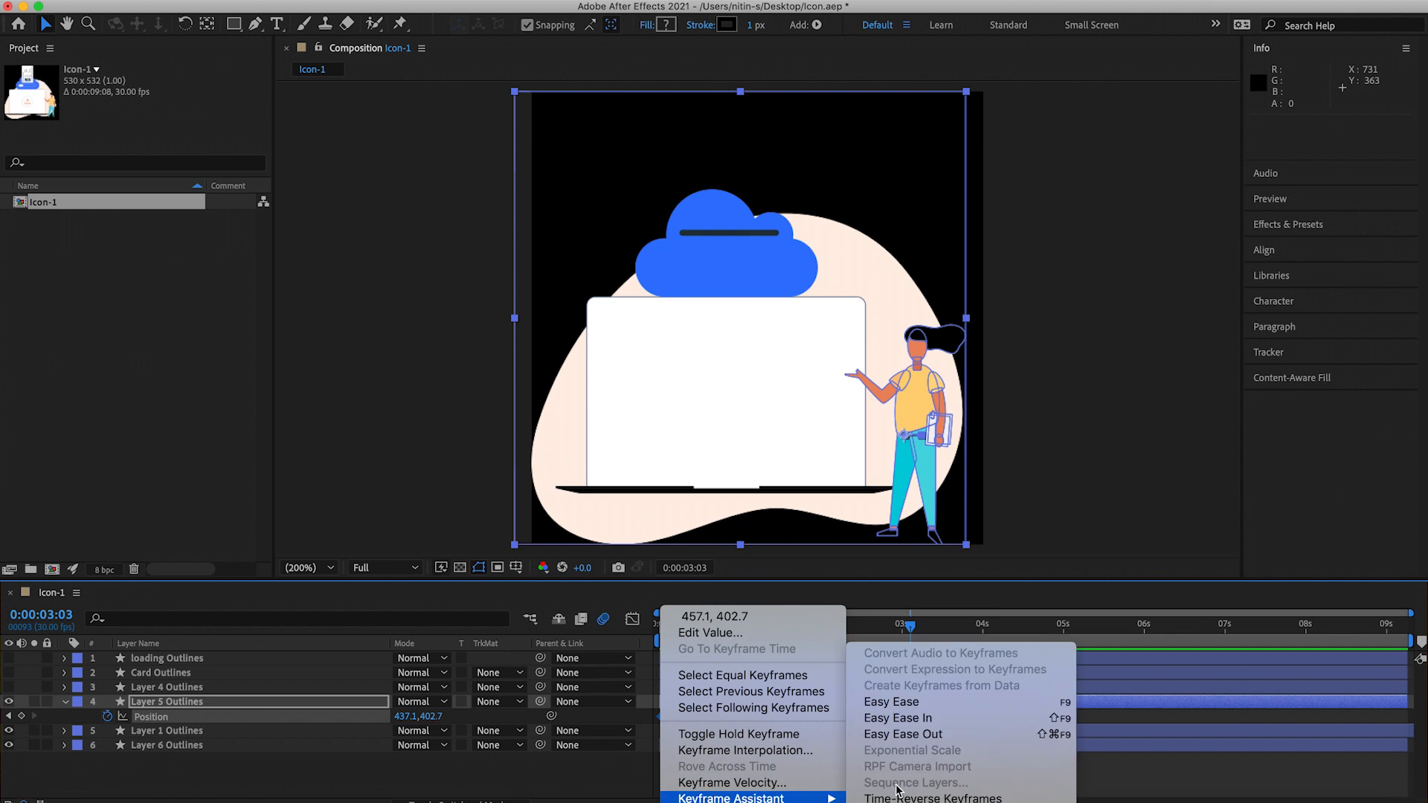
left_click(891, 702)
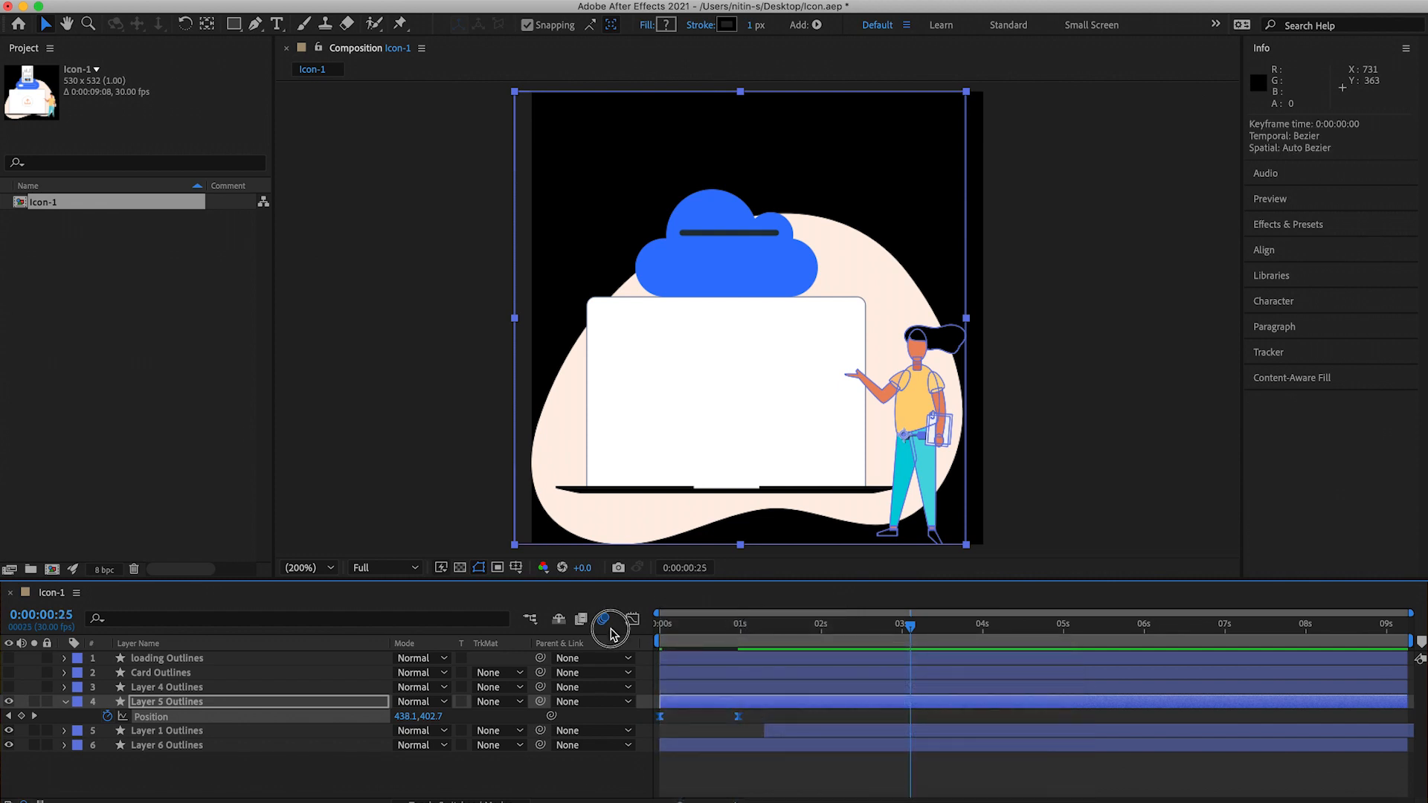
key("space")
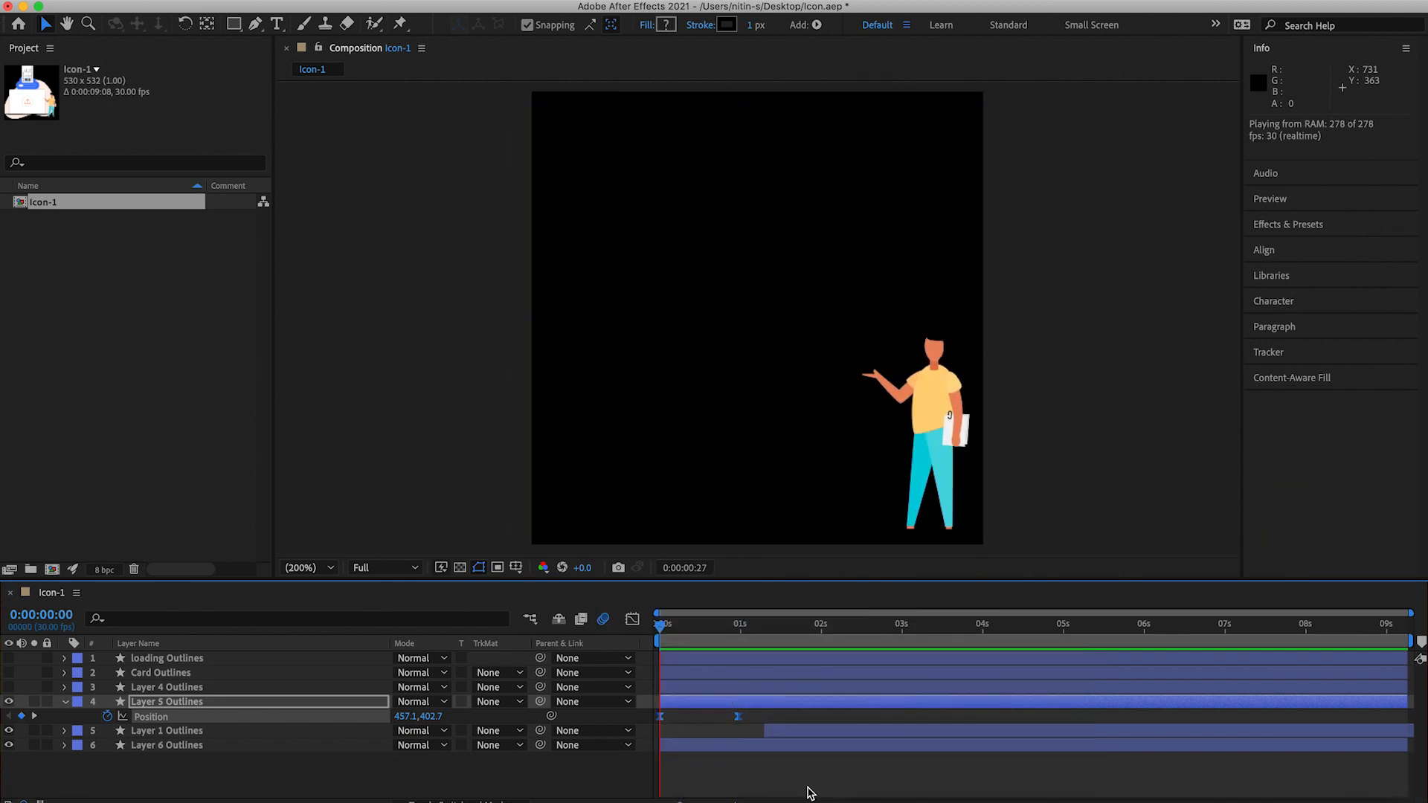
key("space")
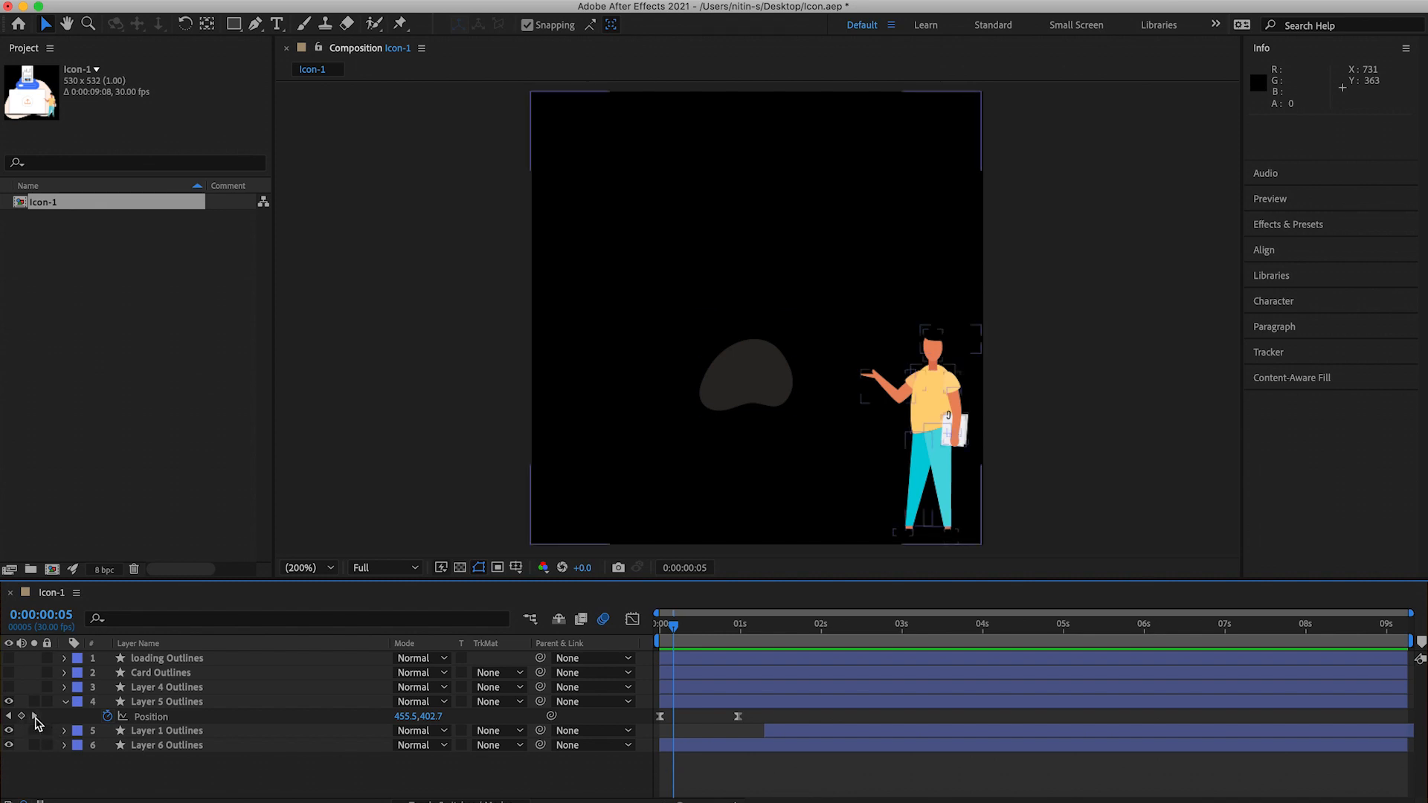
Collapse Layer 5 Outlines, shift it in time to start at 0:00:01:17, and preview the staggered animation
left_click(65, 703)
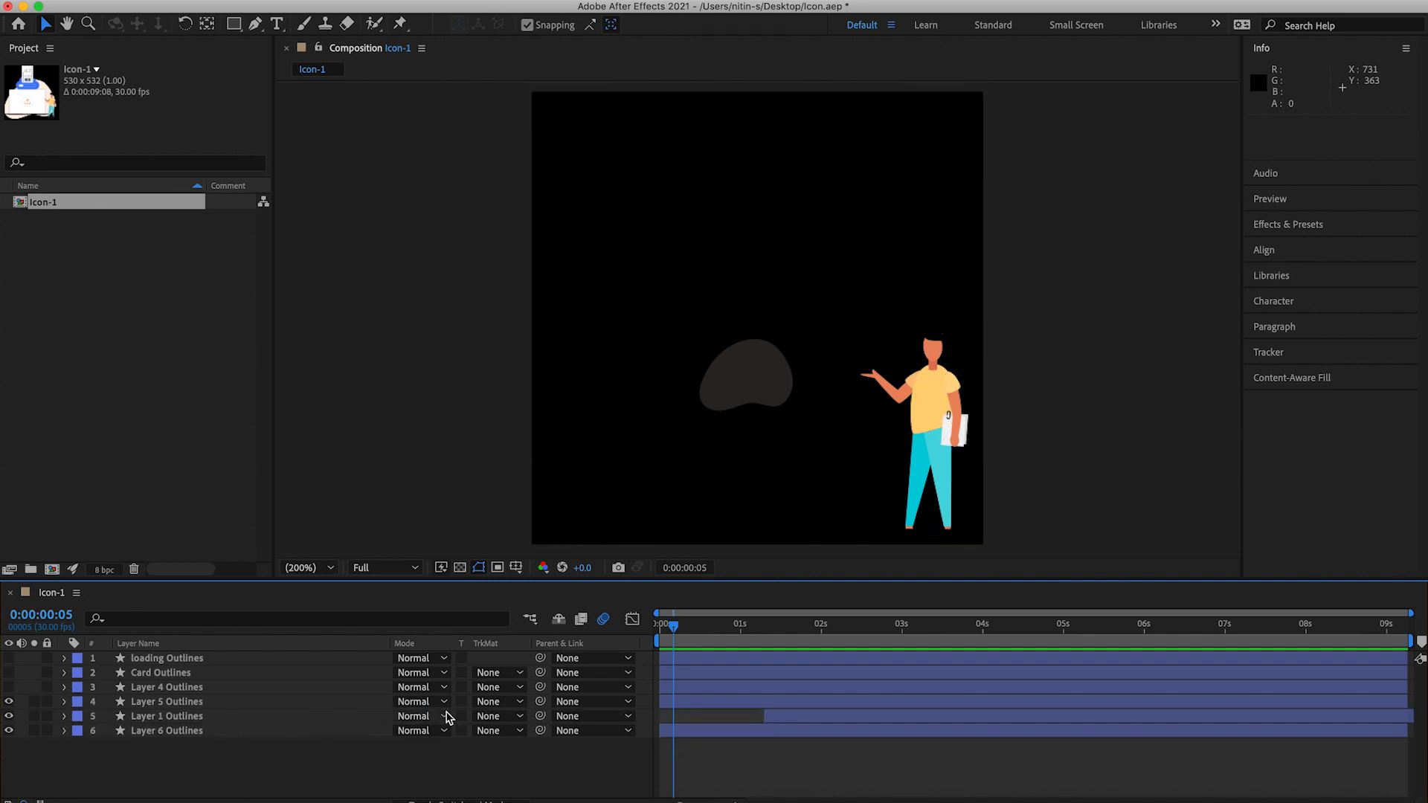
left_click_drag(677, 710, 776, 629)
mouse_move(806, 703)
left_mouse_down()
mouse_move(788, 704)
mouse_move(805, 704)
left_mouse_up()
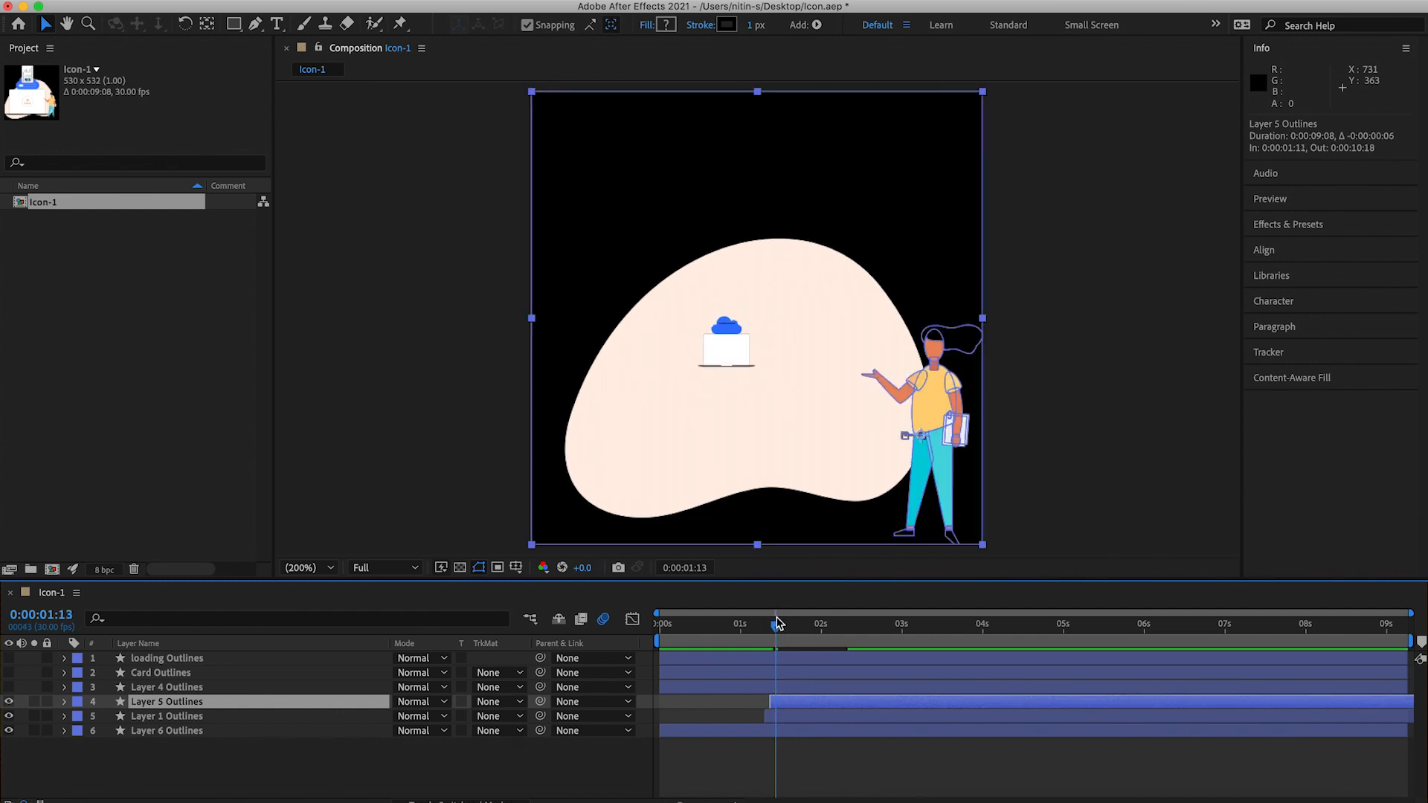
left_click(755, 627)
key("space")
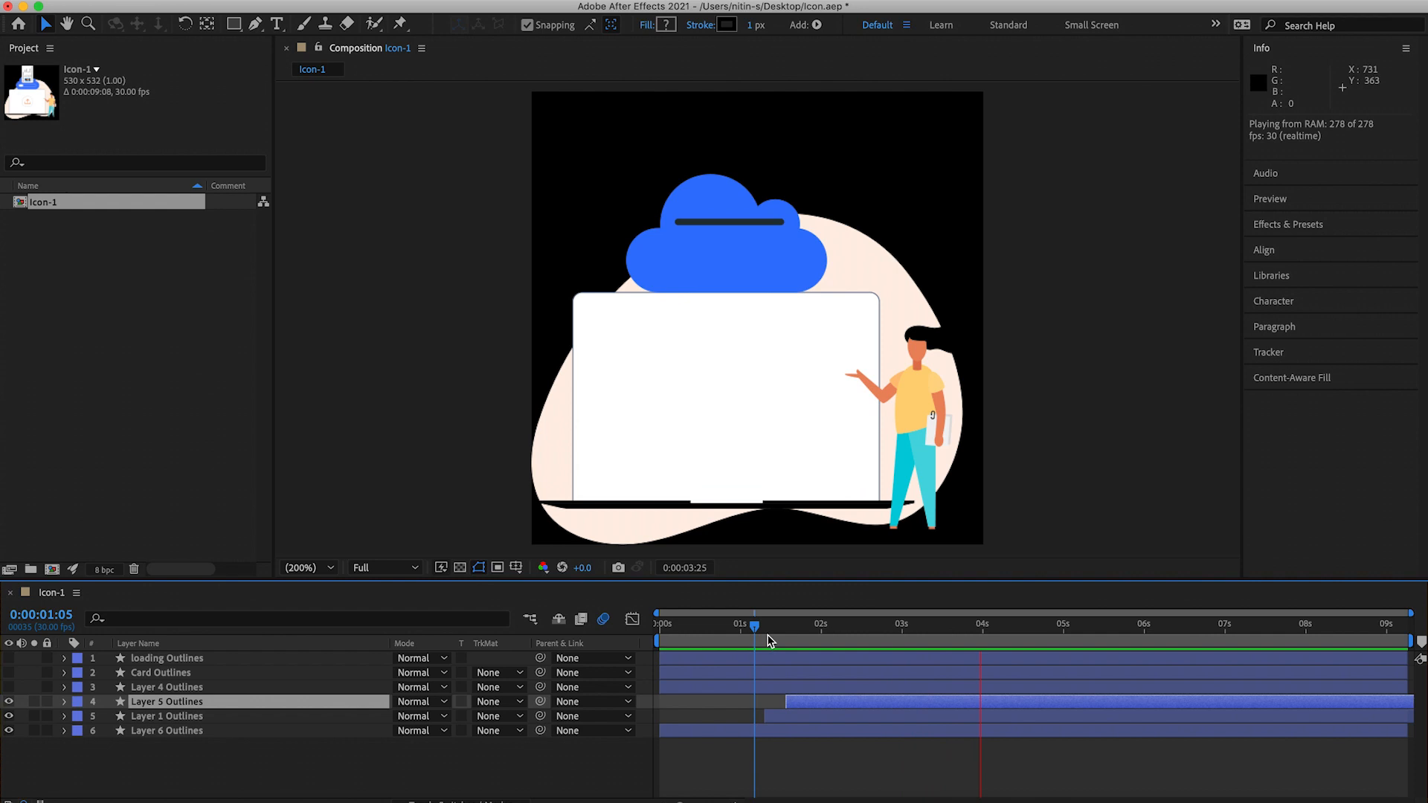
left_click_drag(757, 630, 726, 629)
key("space")
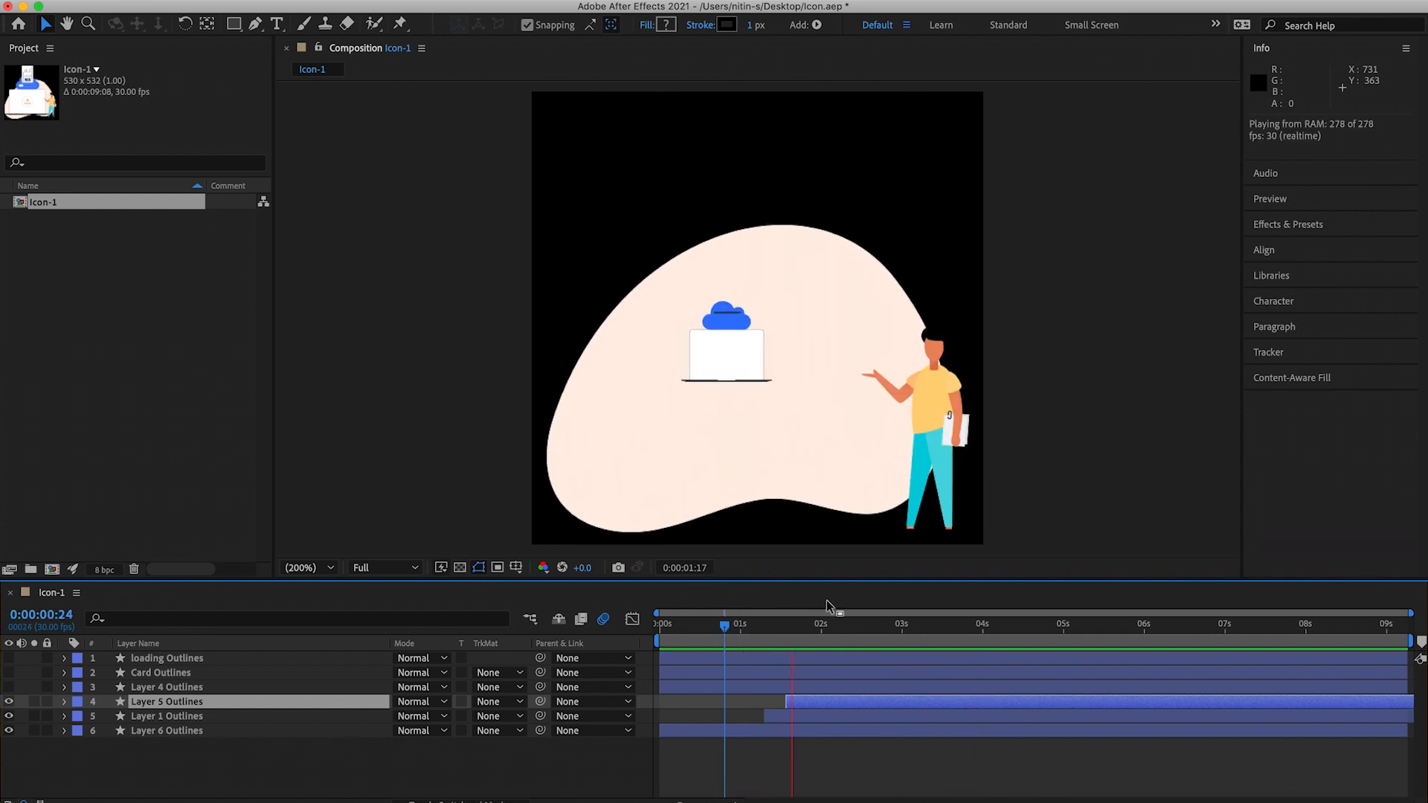
key("space")
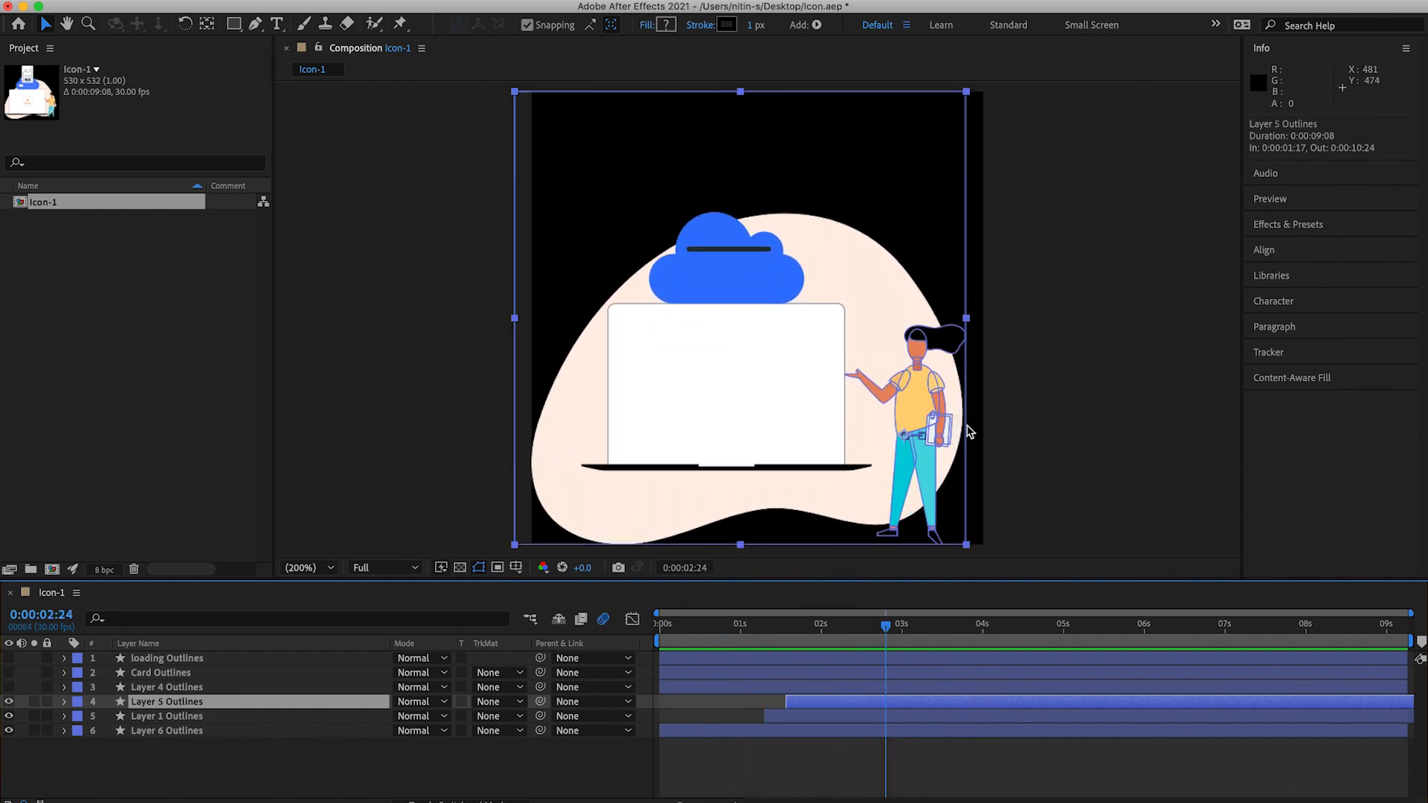
Show the Transform properties of Layer 5 Outlines and add 100% Opacity keyframes at 0:00:01:17 and 0:00:02:01
left_click(797, 630)
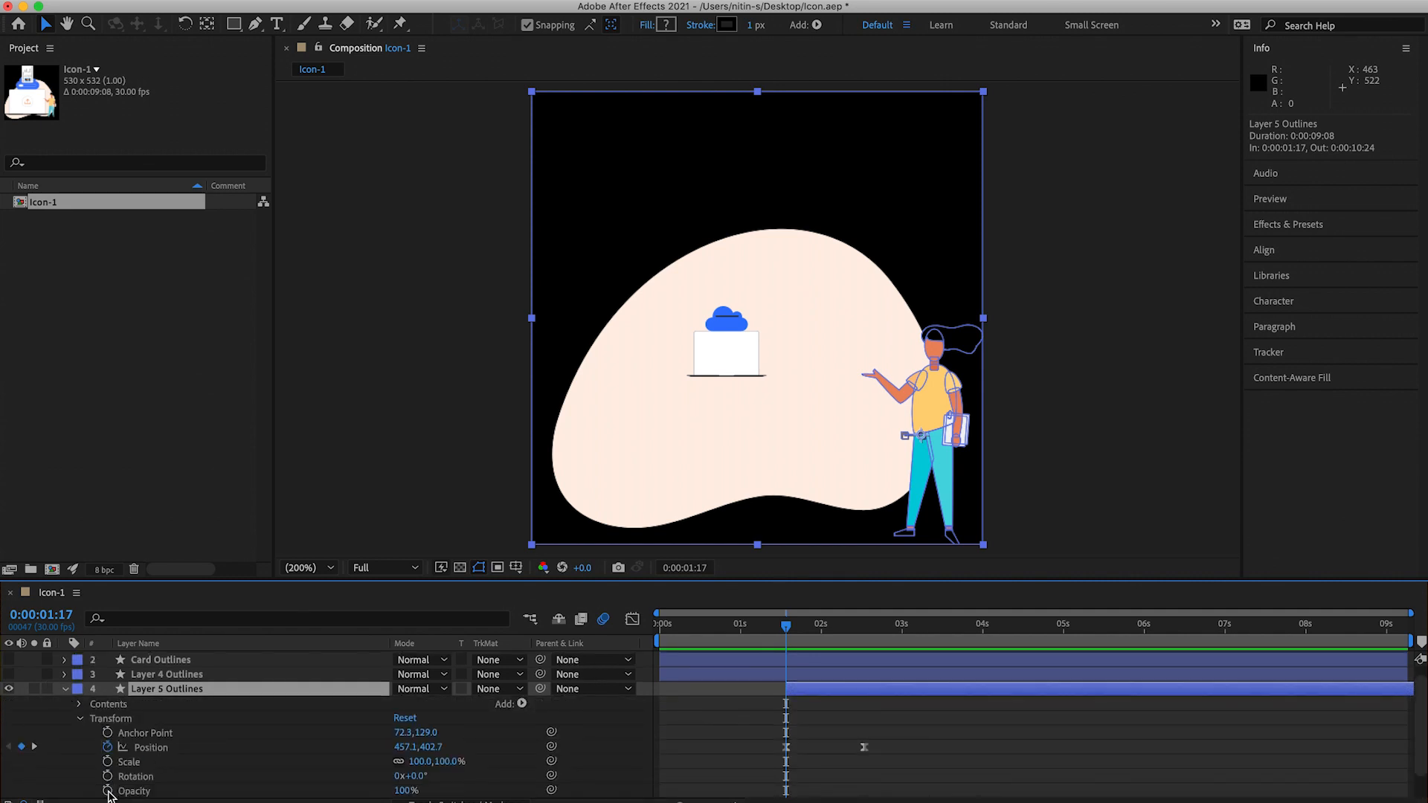
left_click(107, 792)
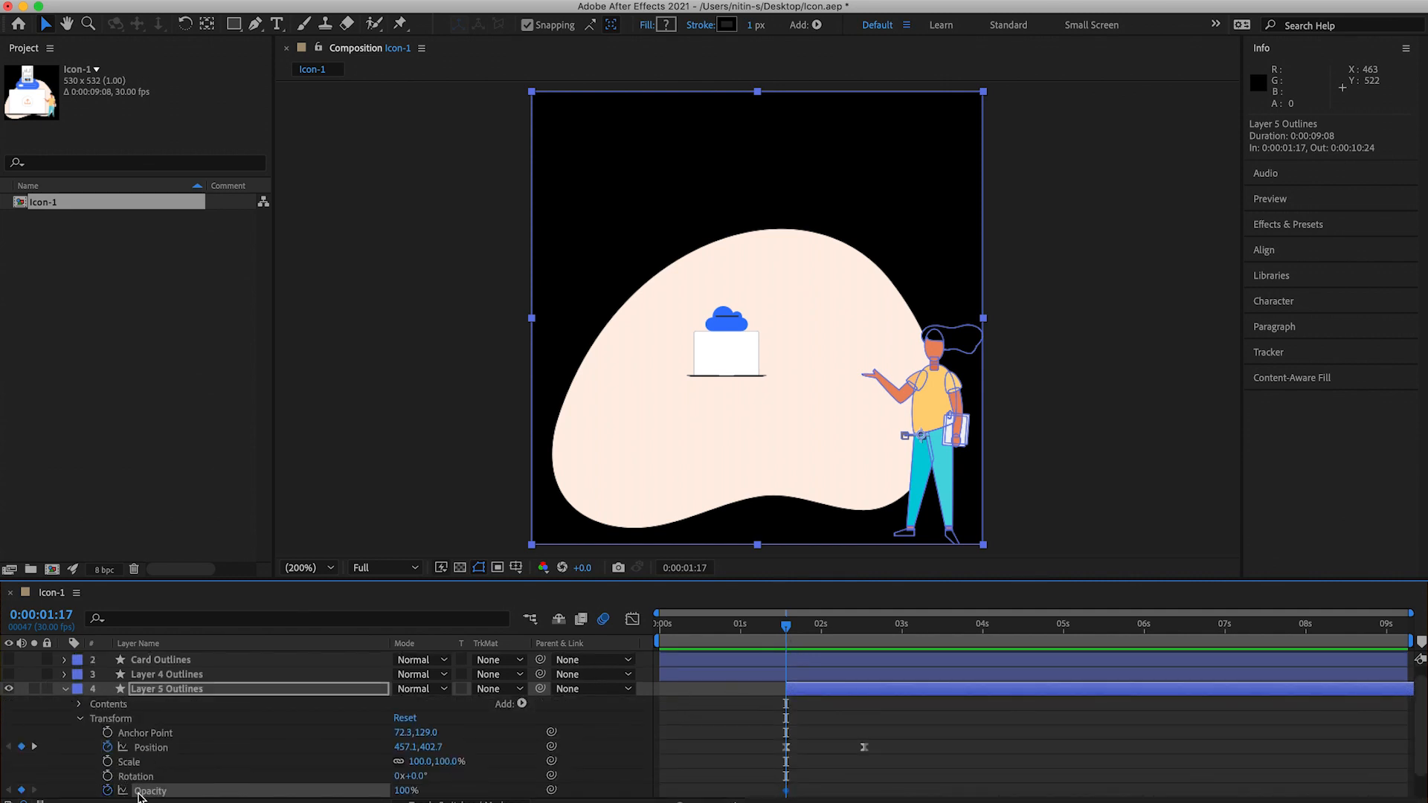
left_click(824, 633)
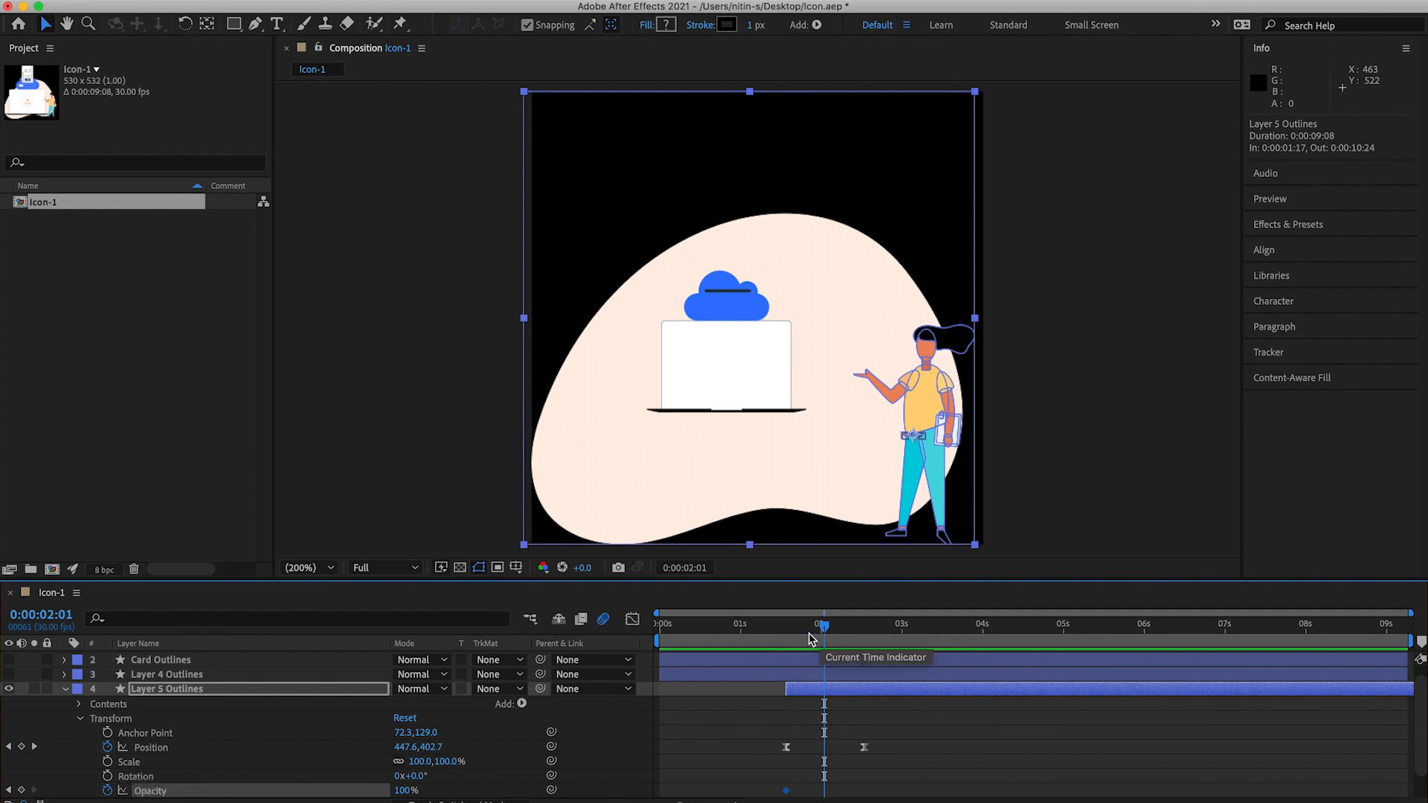
left_click(786, 790)
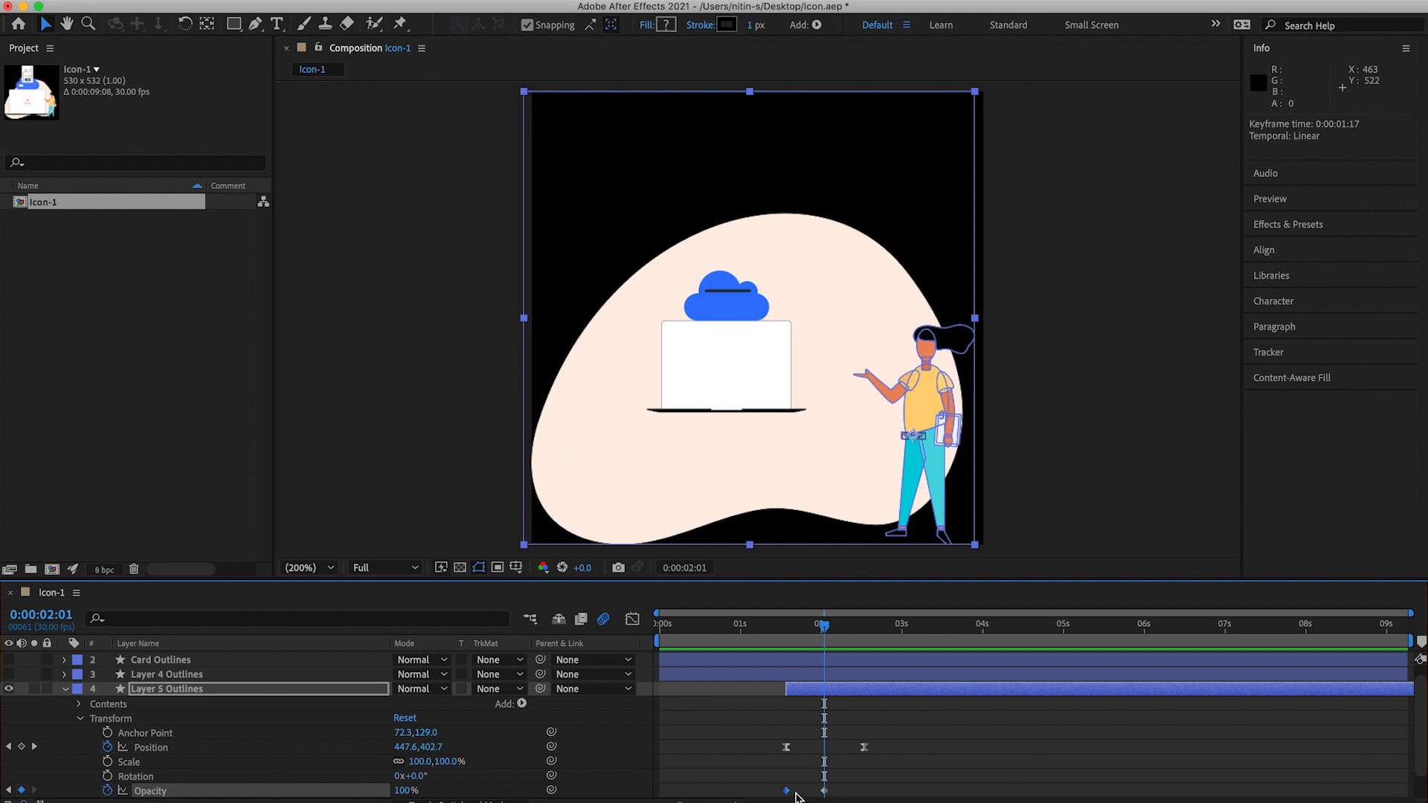
Set the Opacity of Layer 5 Outlines to 0% at the 0:00:01:17 keyframe and preview the fade-in
left_click(787, 630)
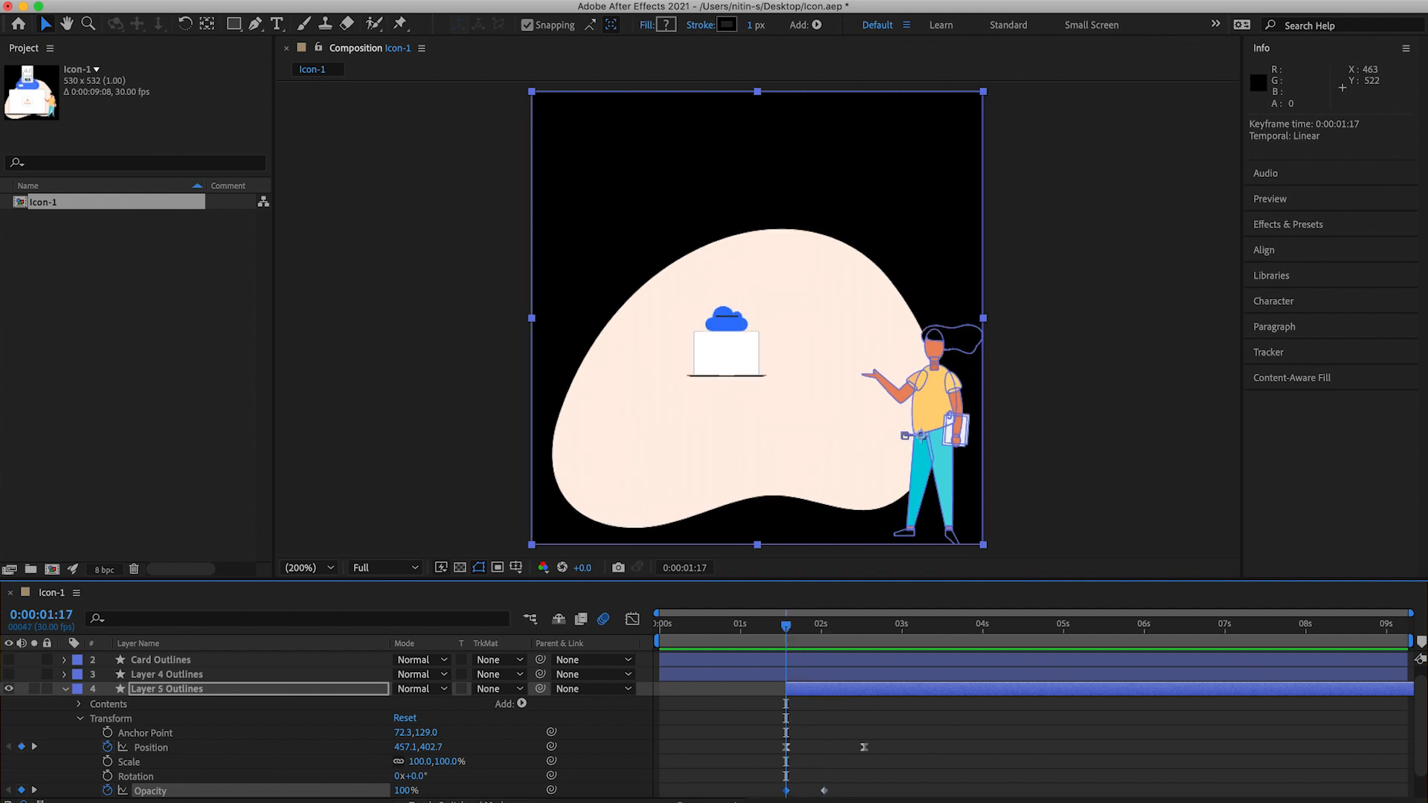
left_click(408, 790)
type("0")
key("Return")
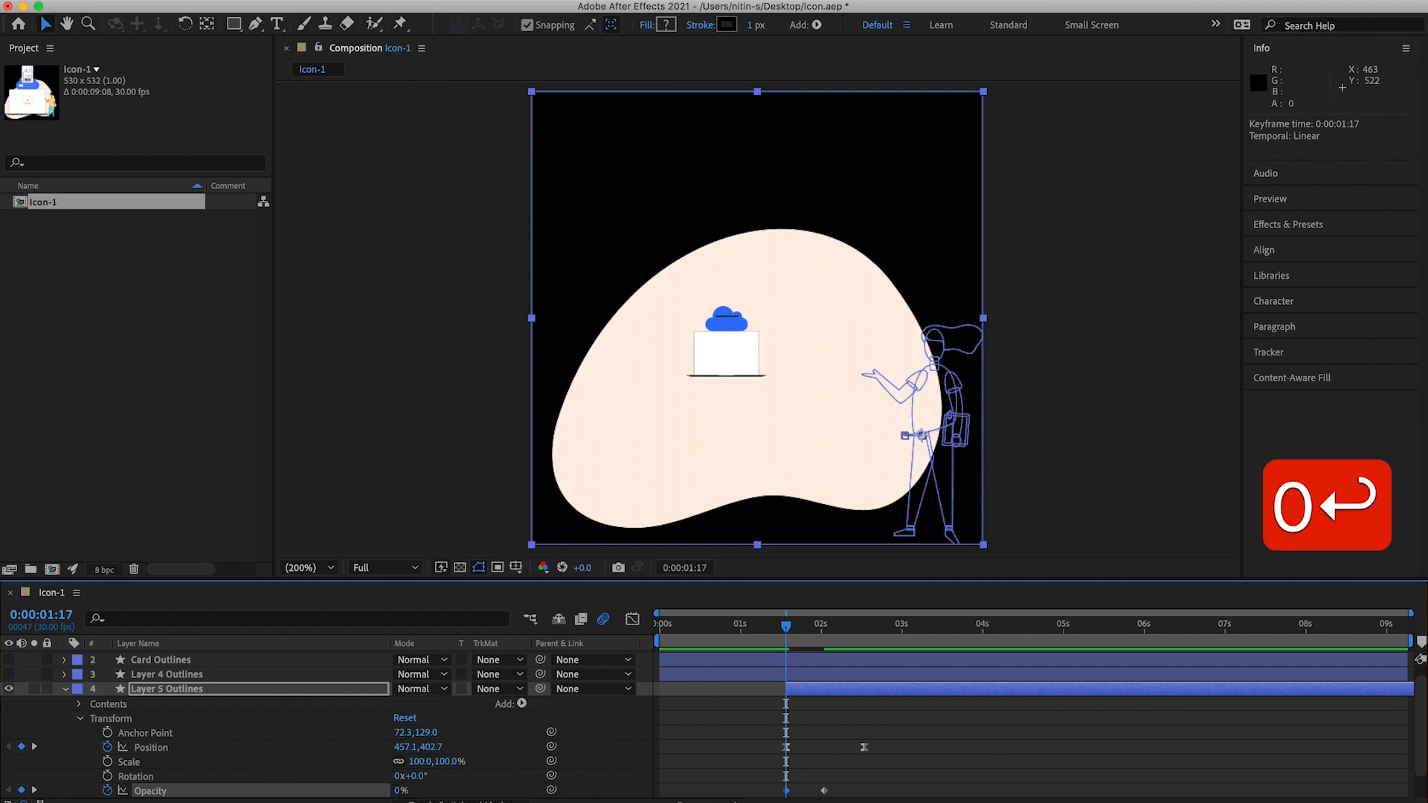
key("space")
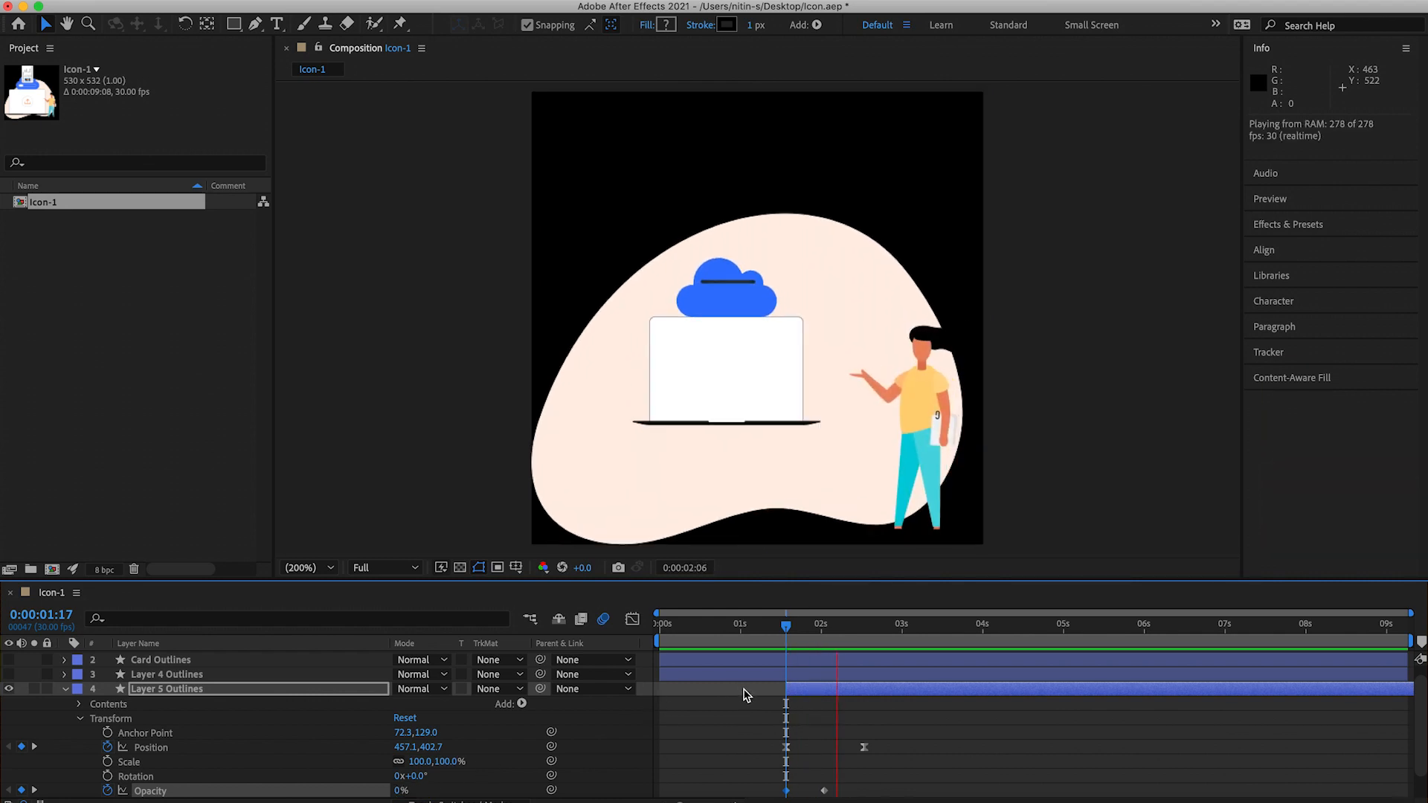
Collapse Layer 5 Outlines, then make the upload icon on Layer 4 Outlines visible and select it
left_click_drag(781, 629, 1058, 631)
left_click(65, 691)
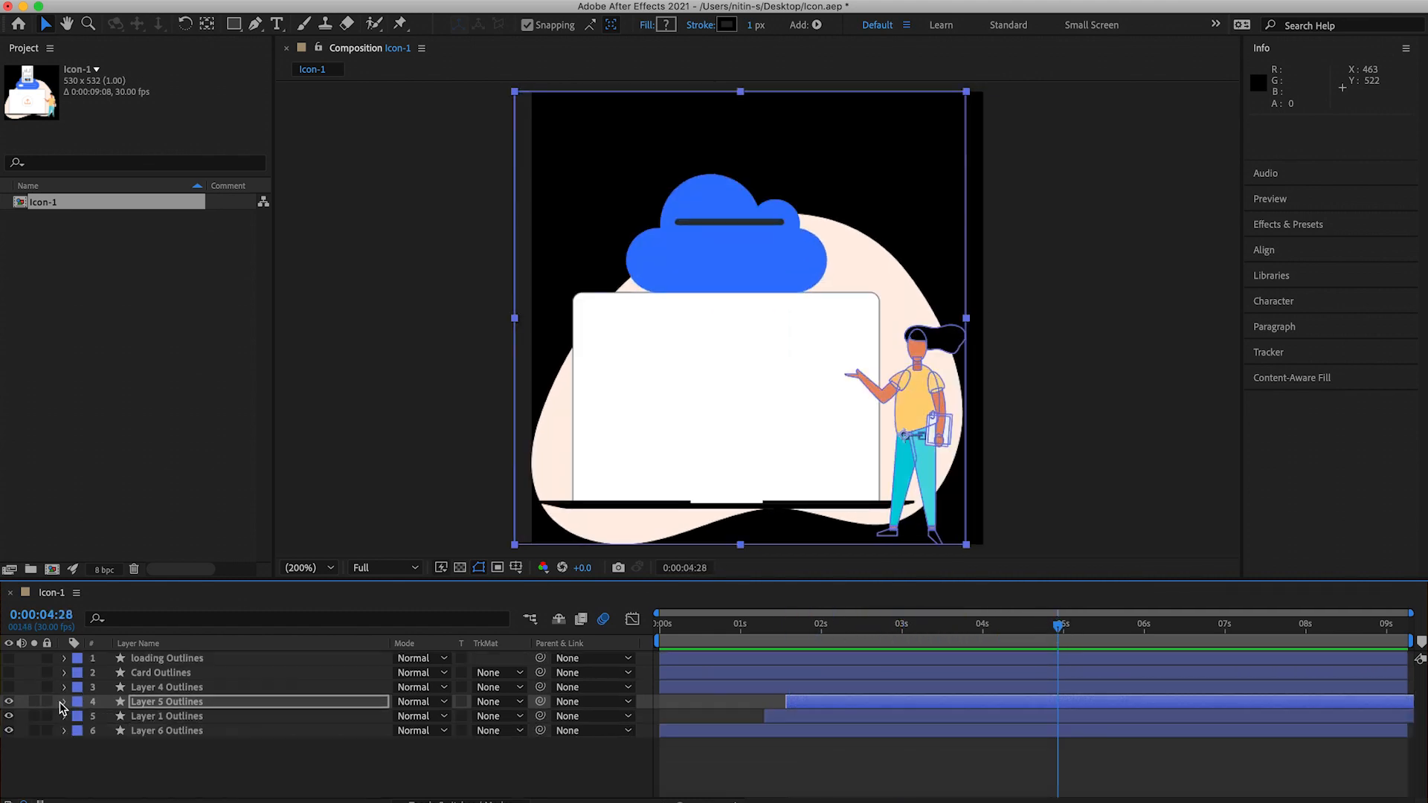
left_click(9, 691)
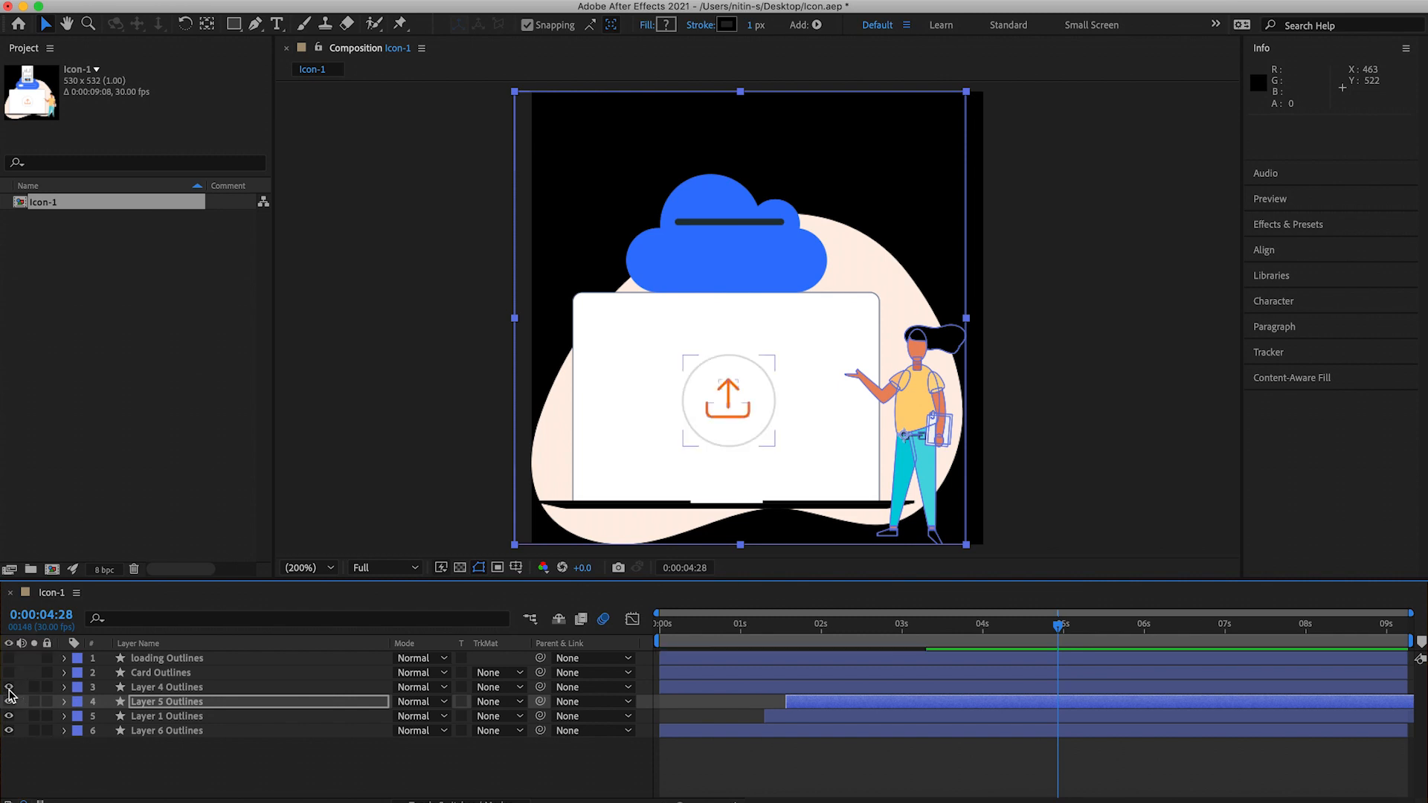
left_click(1104, 399)
left_click(737, 388)
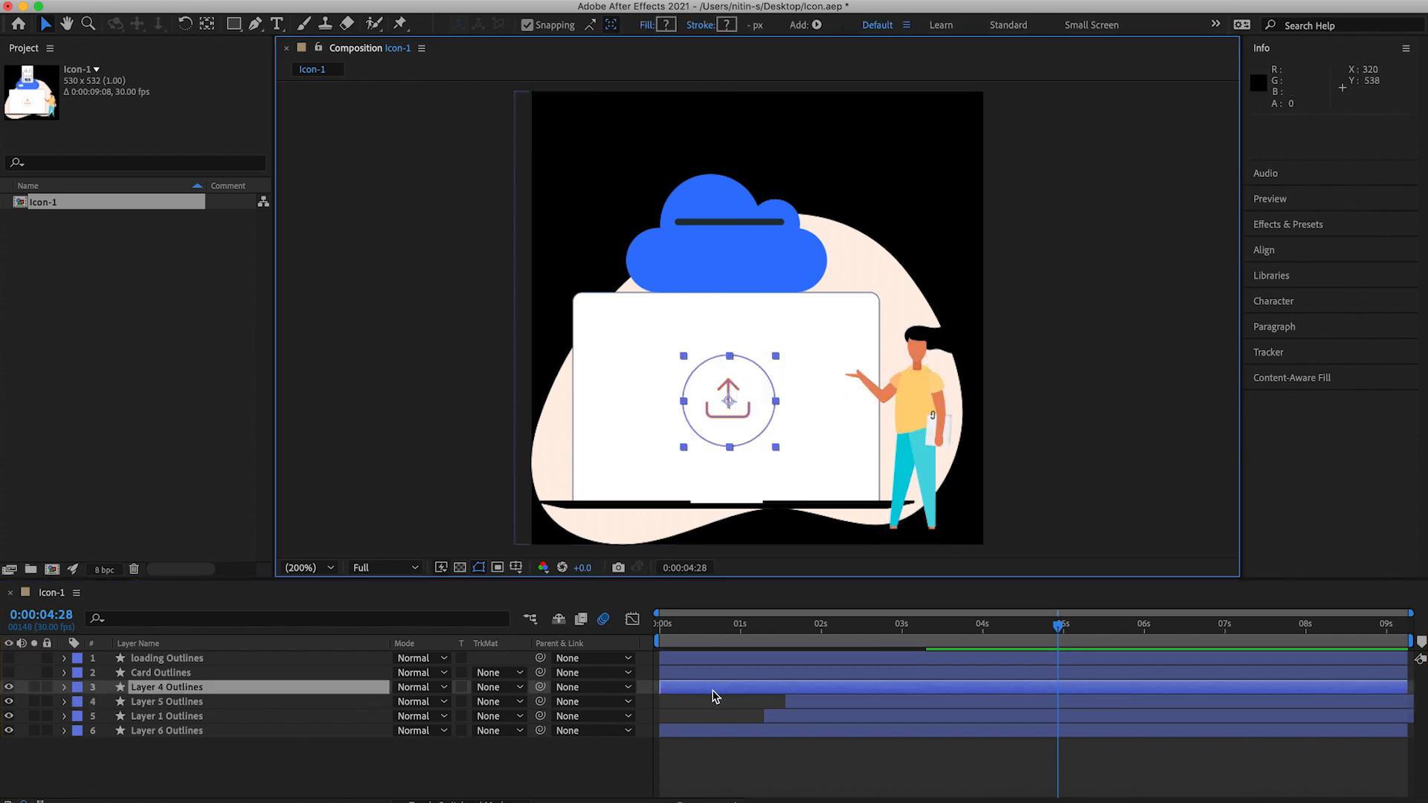
Shift Layer 4 Outlines in time so that it starts at 0:00:03:05
left_click_drag(718, 693, 785, 693)
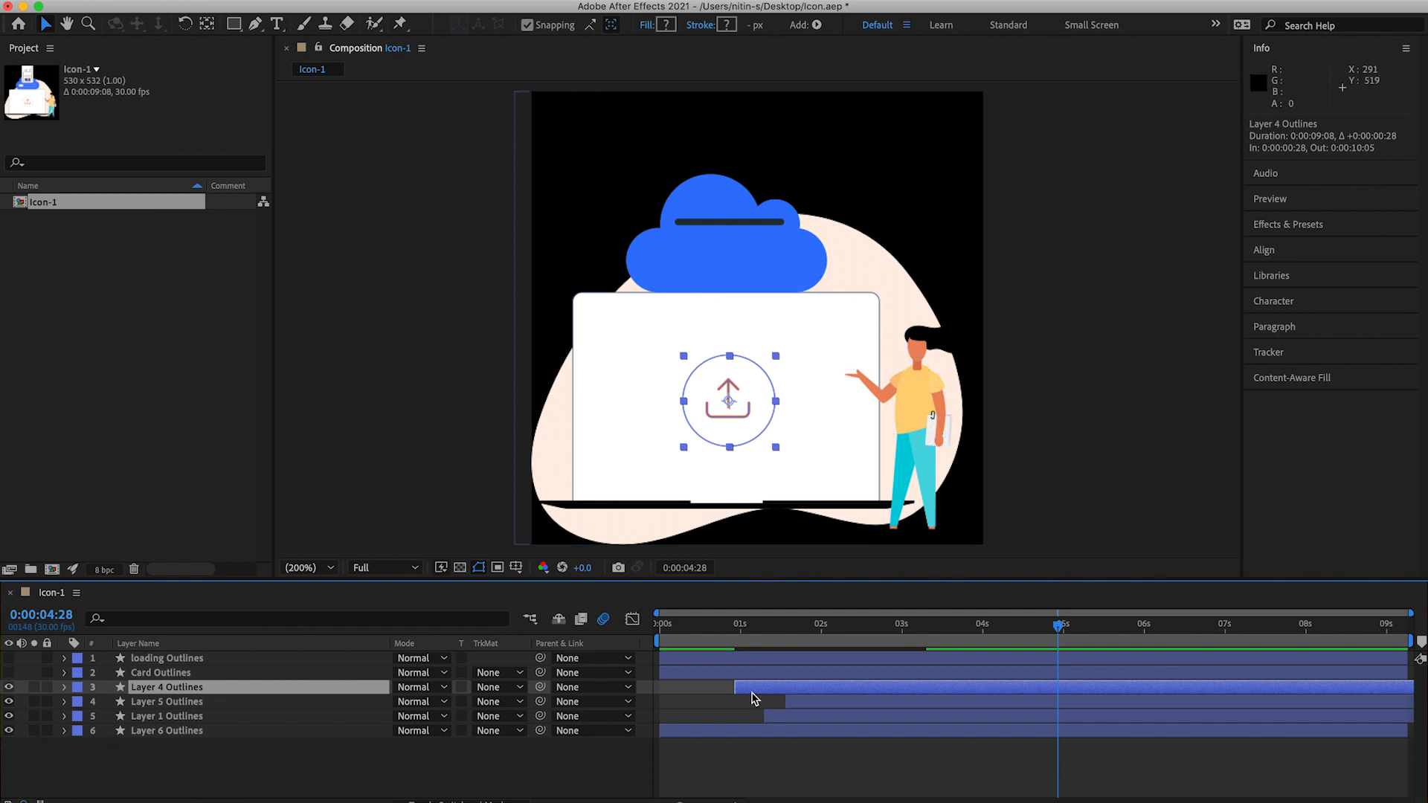
key("super+z")
left_click_drag(719, 689, 866, 689)
left_click_drag(819, 630, 916, 637)
left_click_drag(848, 688, 945, 690)
left_click_drag(943, 693, 925, 695)
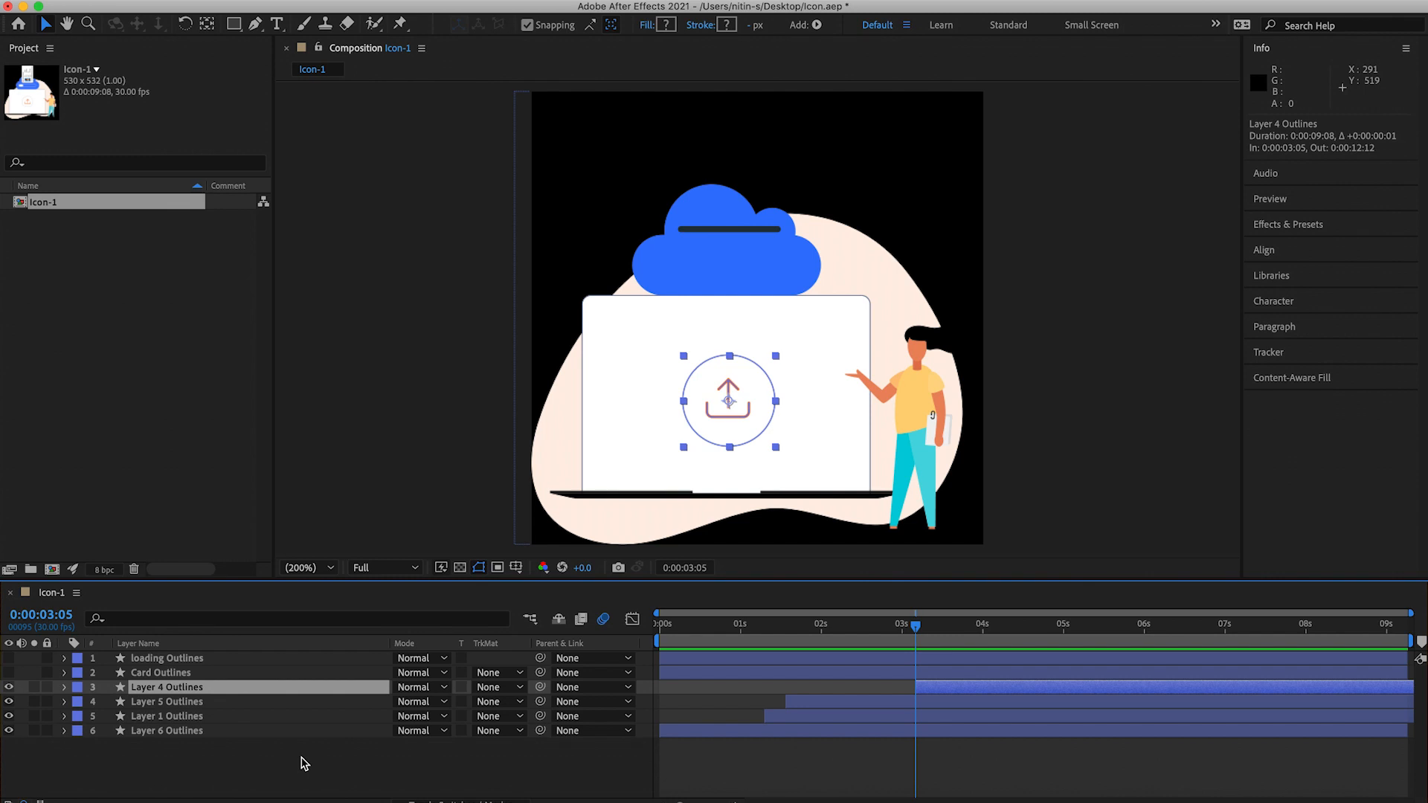
Reveal the Scale of Layer 4 Outlines and add 100% keyframes at 0:00:03:05, 0:00:04:01 and 0:00:05:00
key("s")
left_click(107, 702)
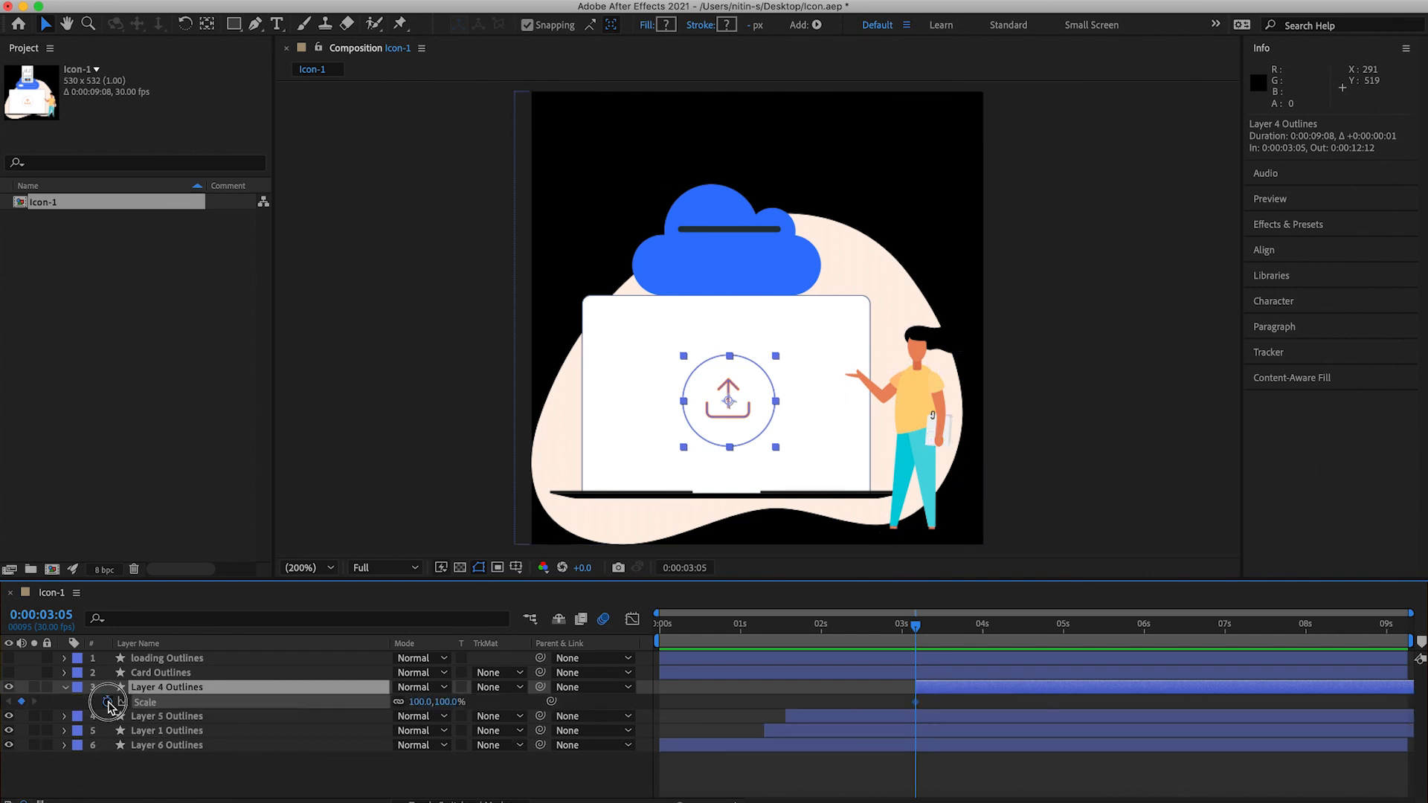
left_click(983, 631)
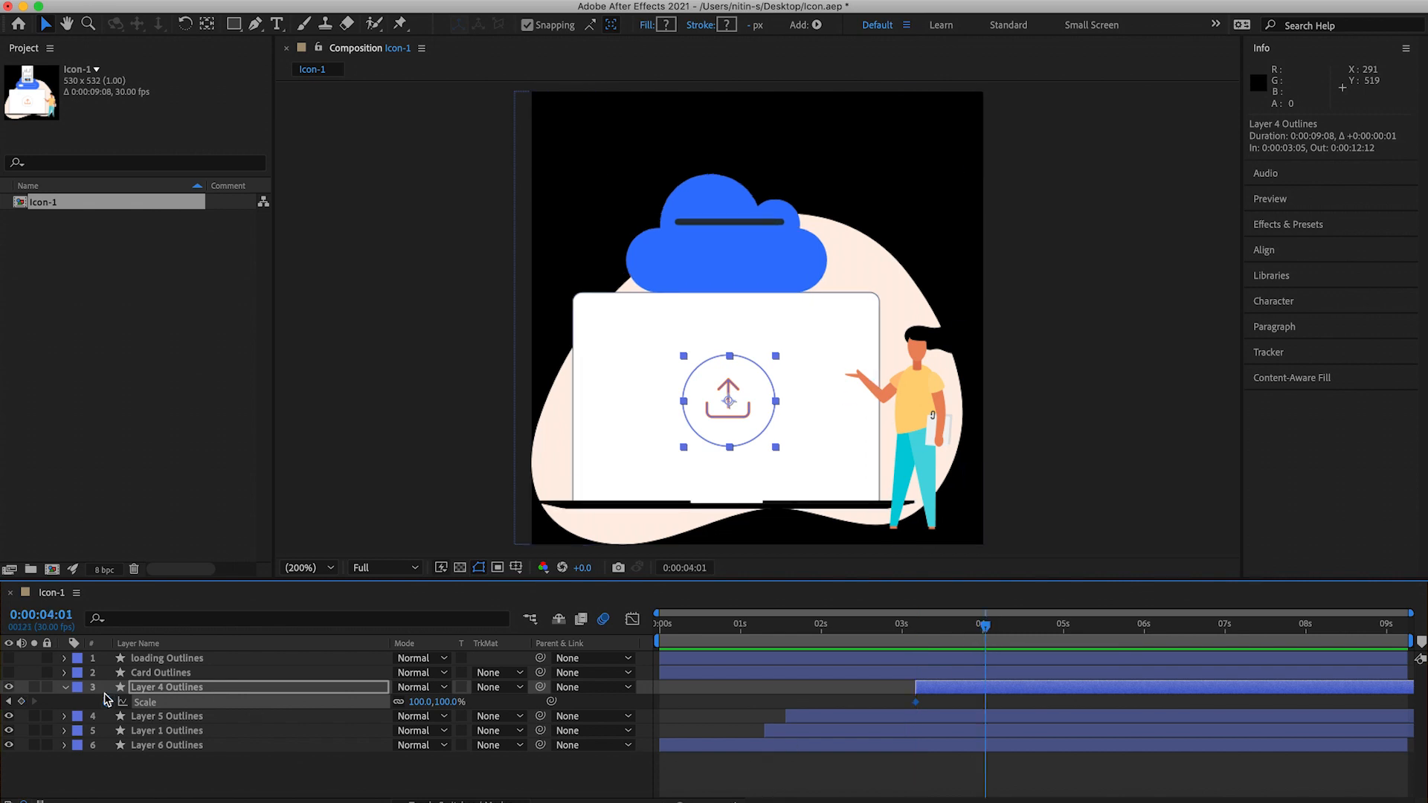
left_click(21, 702)
left_click(1064, 632)
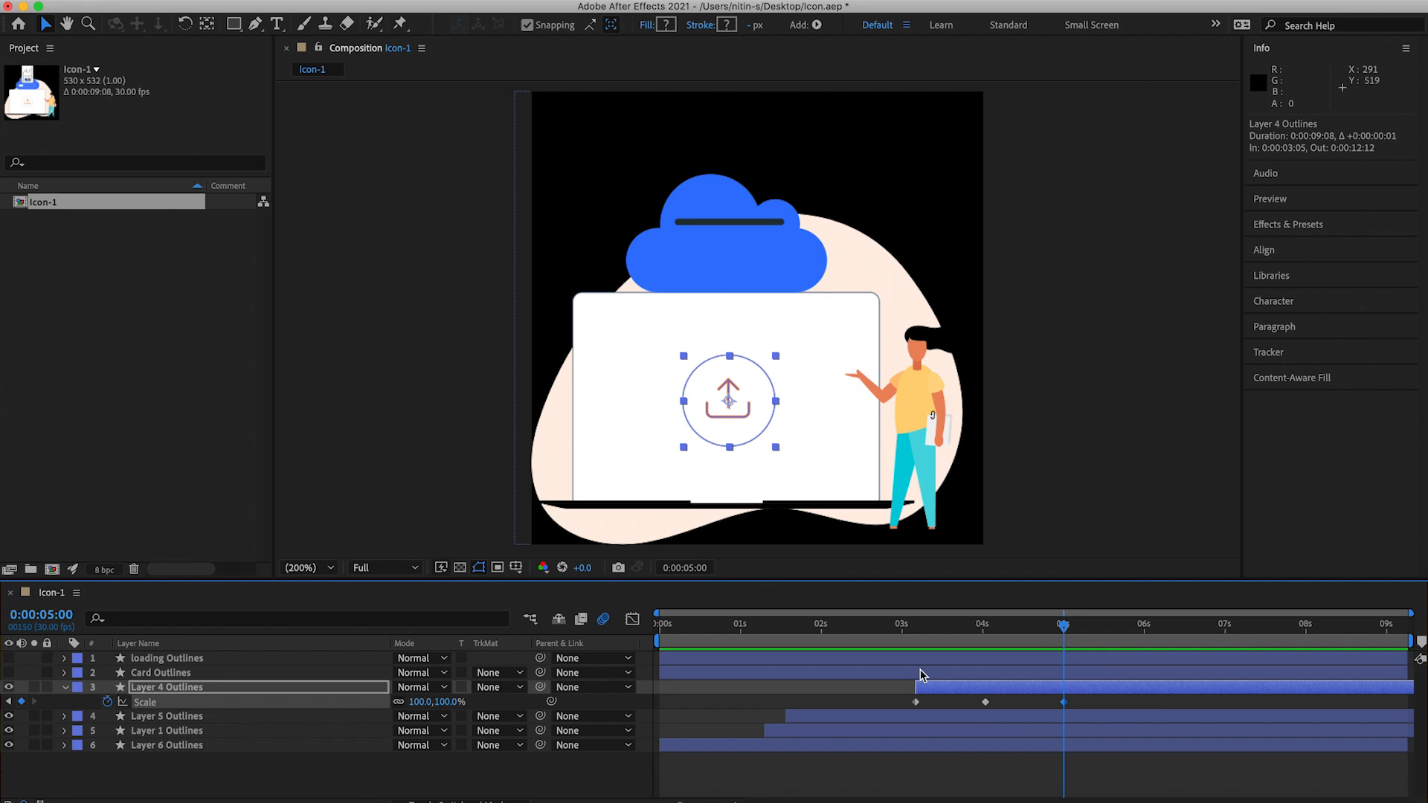
Increase the Scale of Layer 4 Outlines at the 0:00:04:01 keyframe, preview the pulse, and save the project
left_click(983, 631)
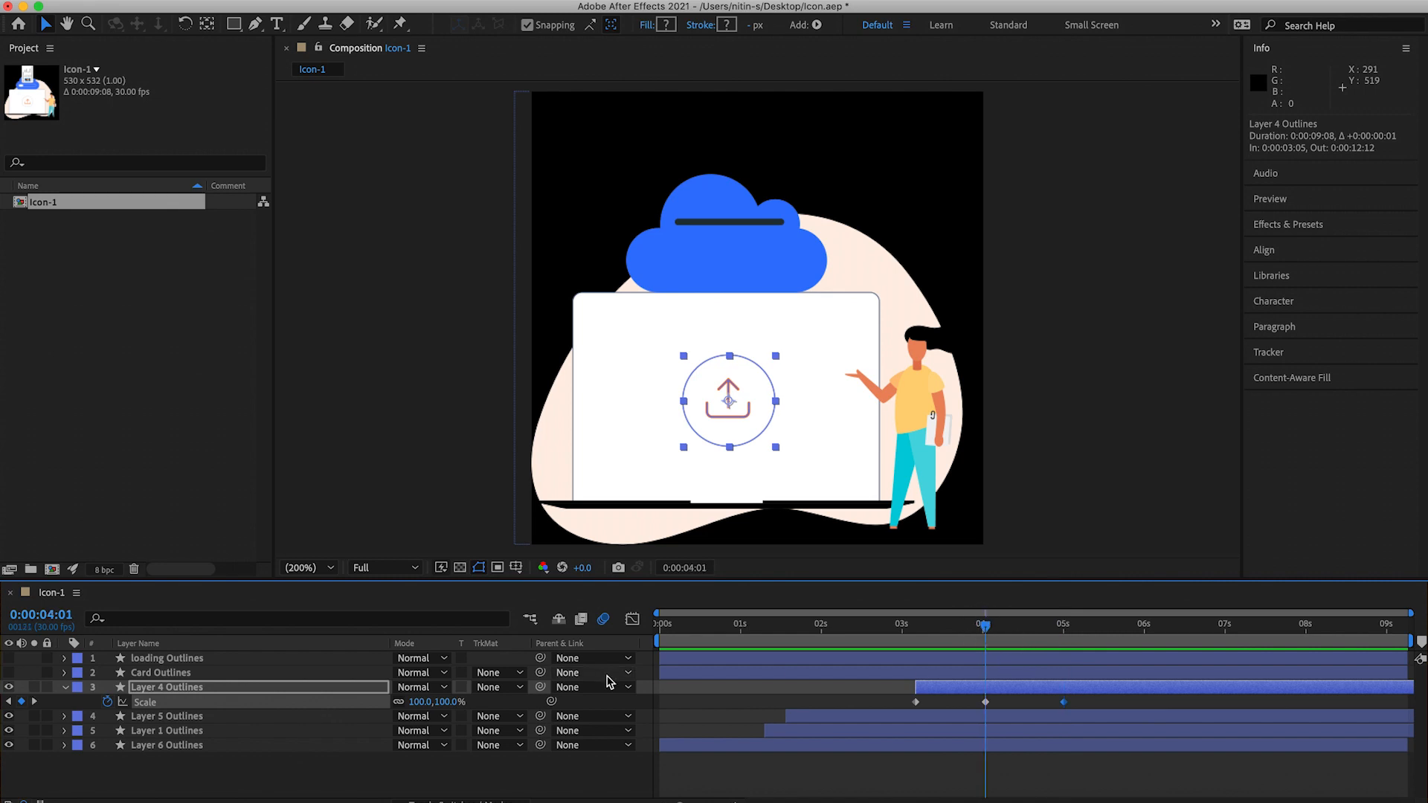
left_click_drag(417, 705, 461, 702)
mouse_move(930, 632)
left_mouse_down()
mouse_move(917, 633)
mouse_move(1067, 636)
mouse_move(916, 638)
left_mouse_up()
key("space")
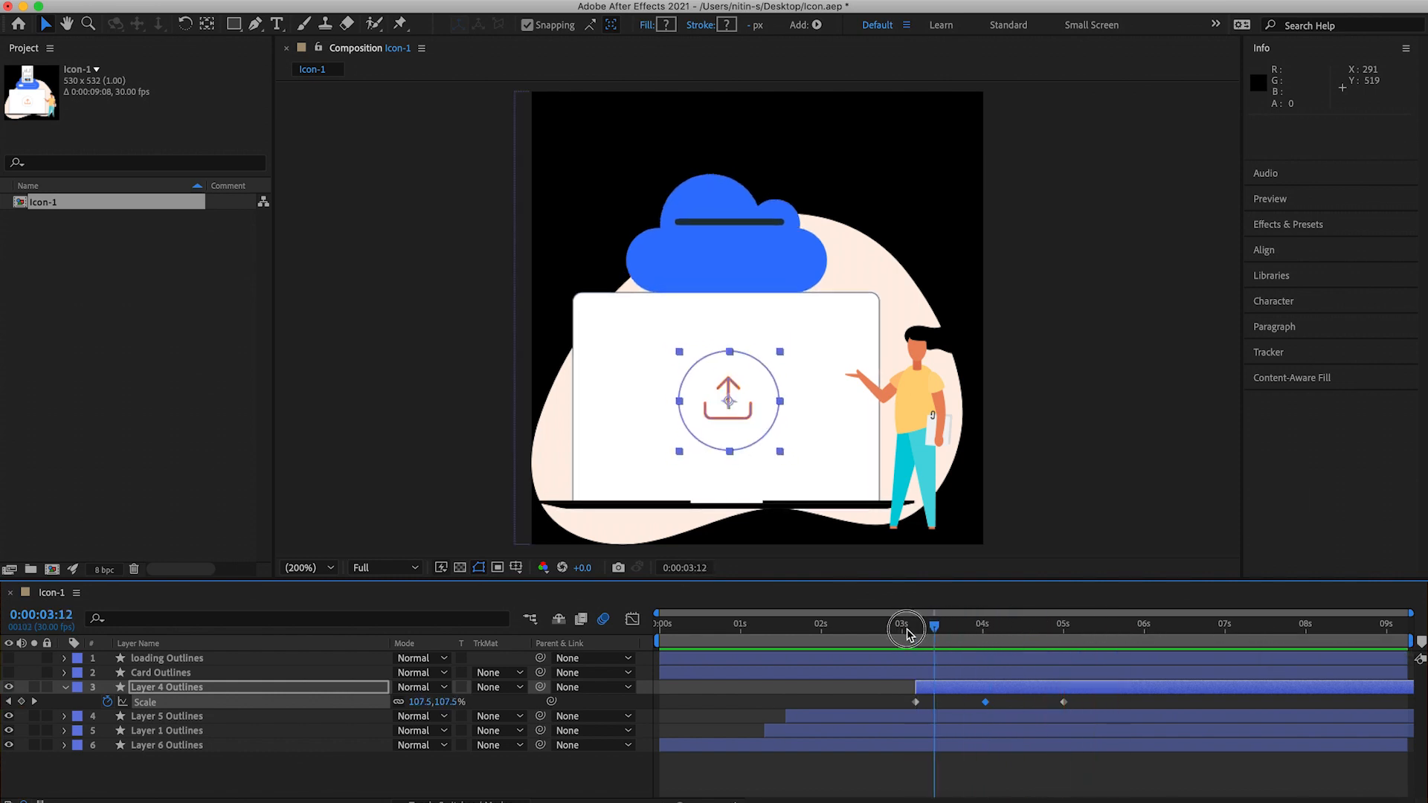
left_click_drag(909, 630, 859, 632)
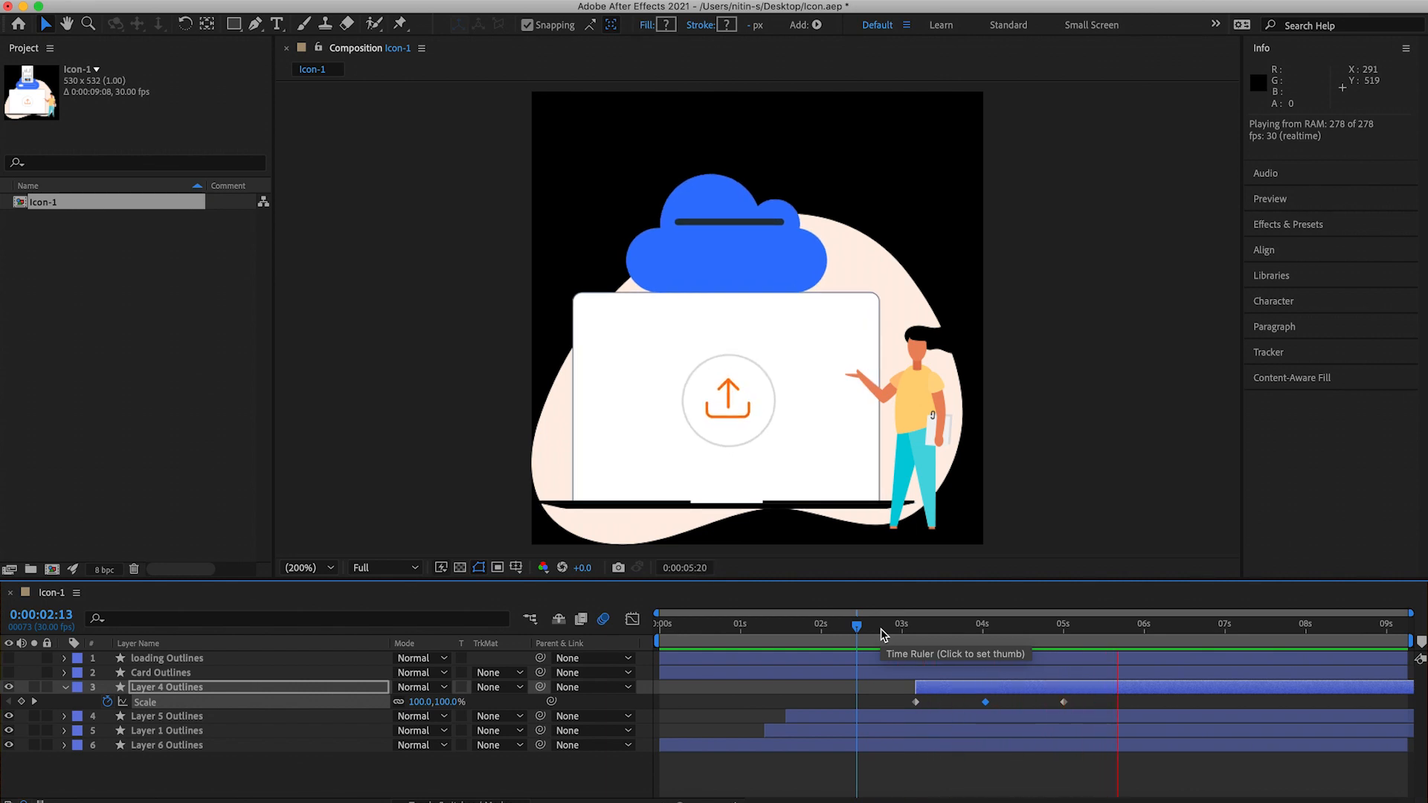
key("space")
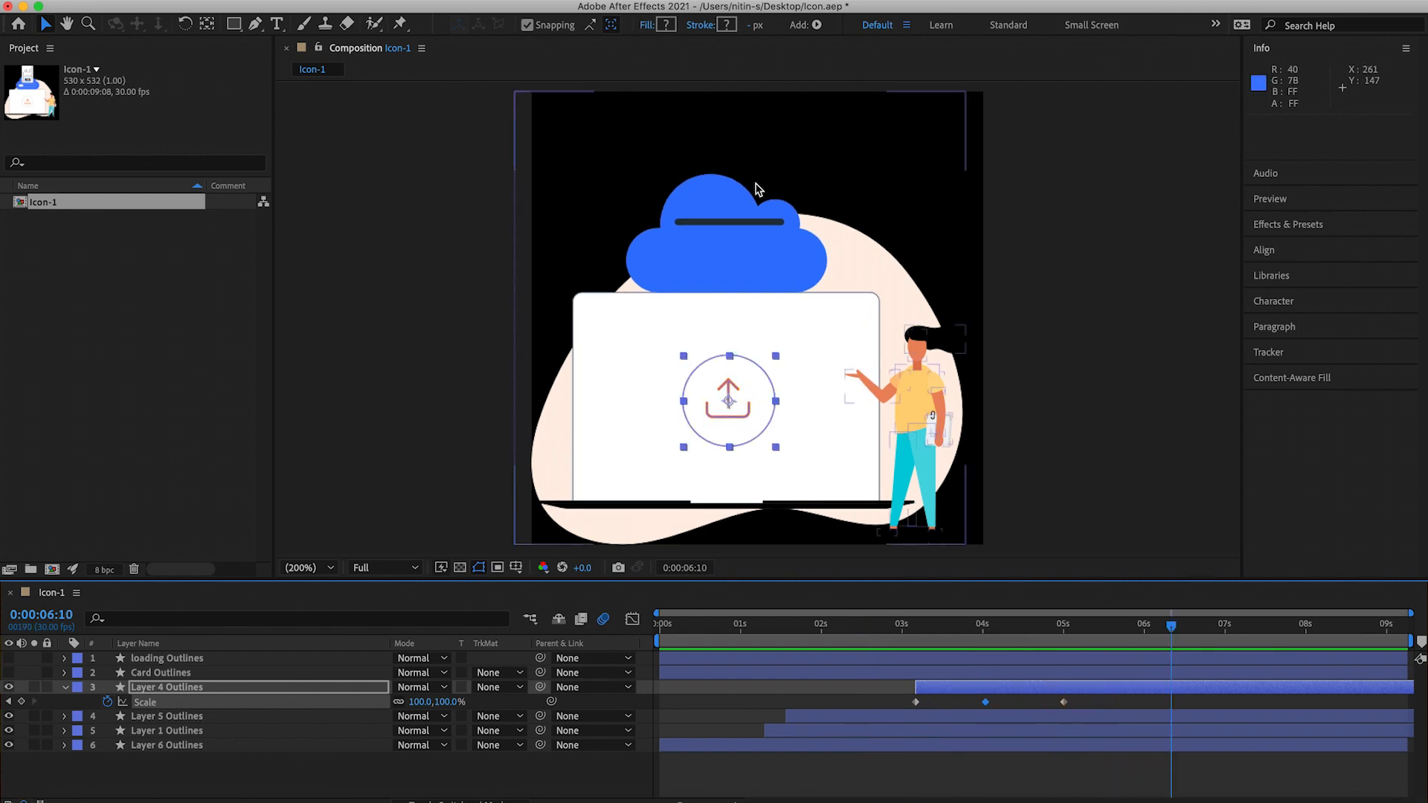
key("super+s")
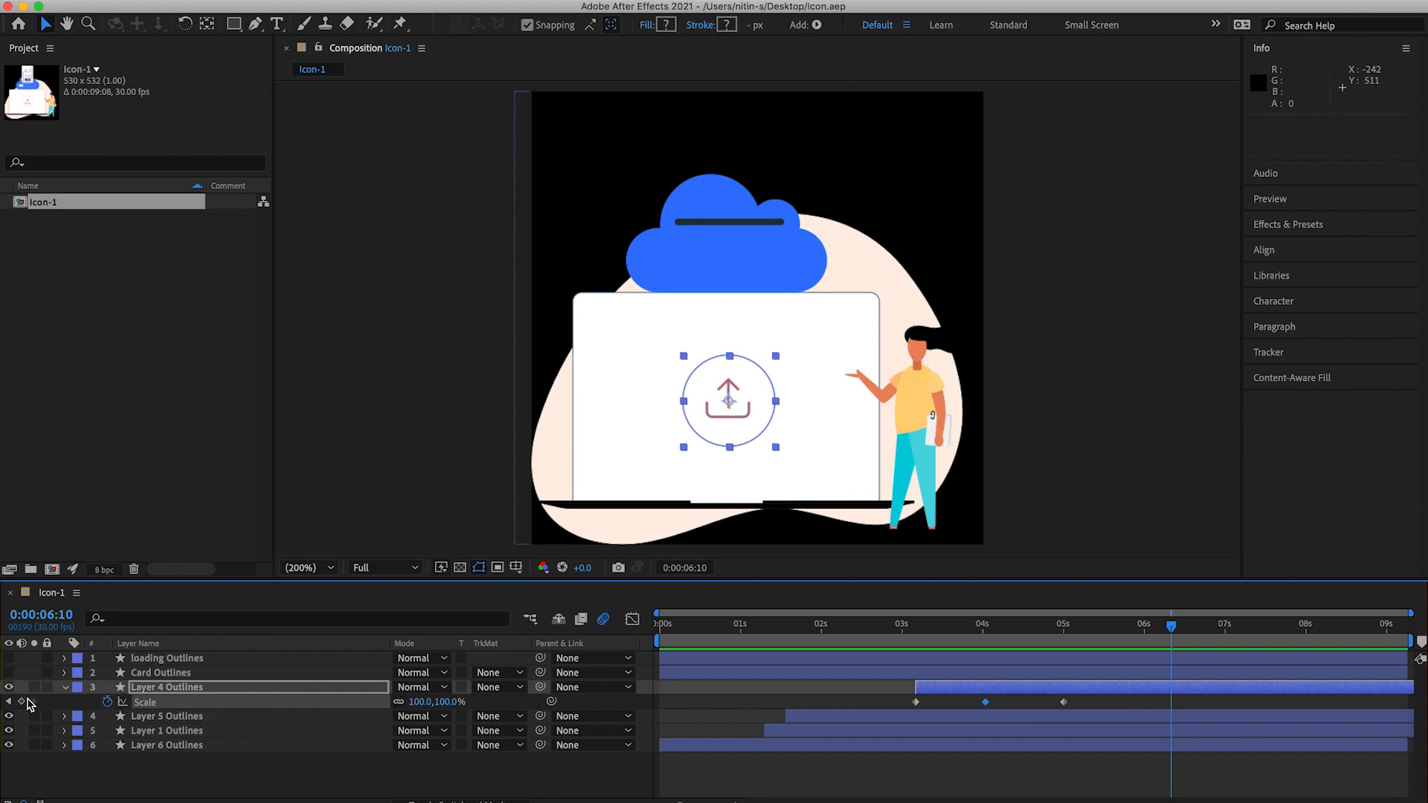
Collapse Layer 4 Outlines and make the Card Outlines and loading Outlines layers visible
left_click(64, 687)
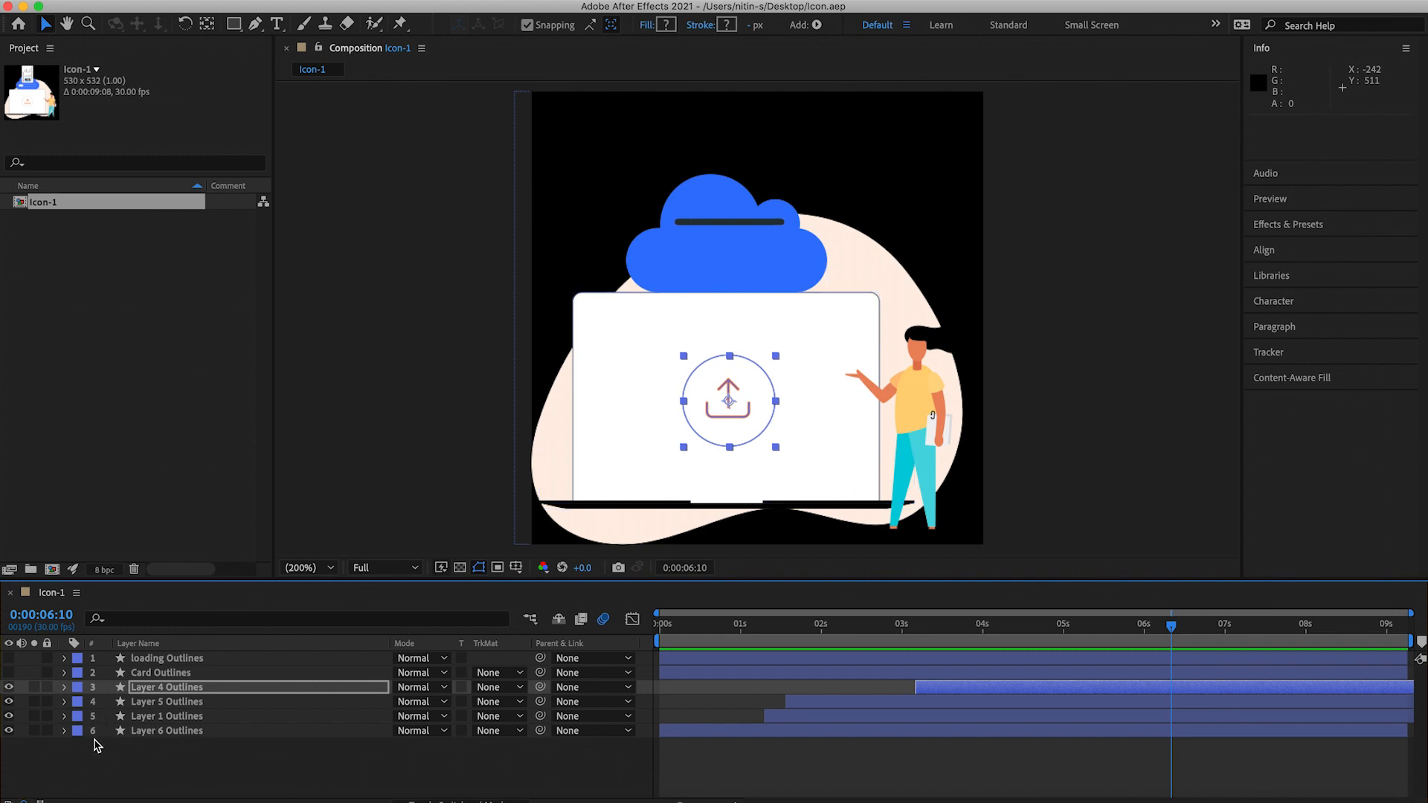
left_click(9, 672)
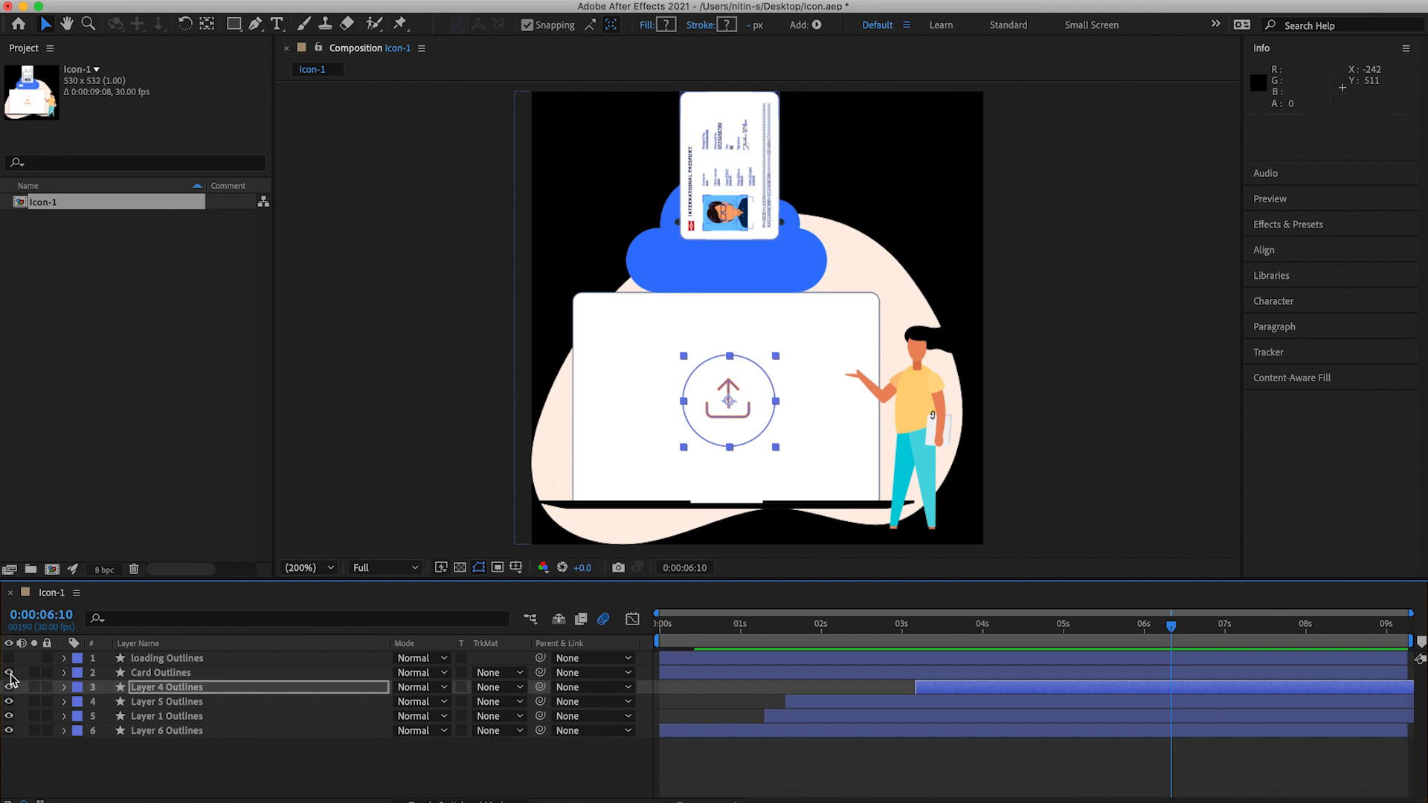
left_click(749, 162)
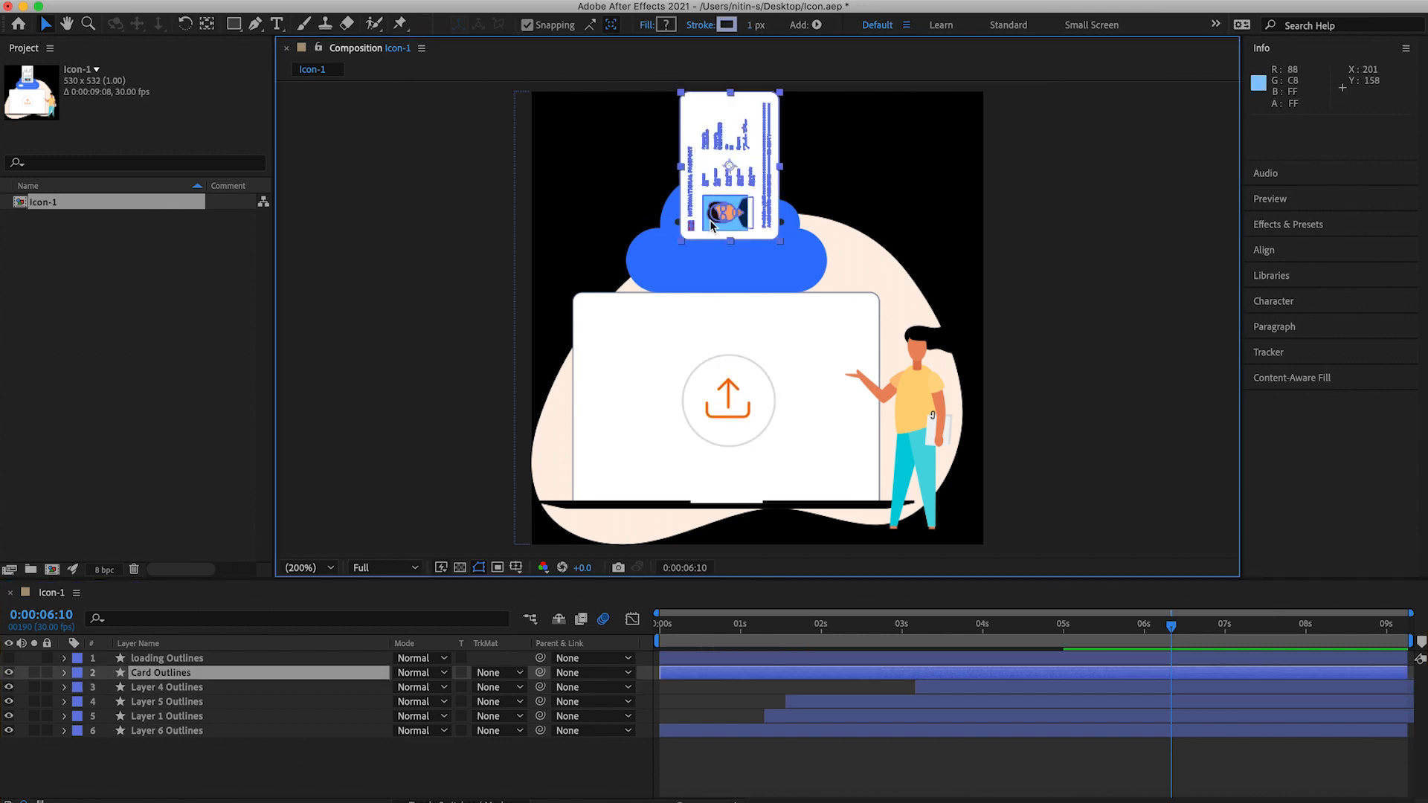
left_click(9, 658)
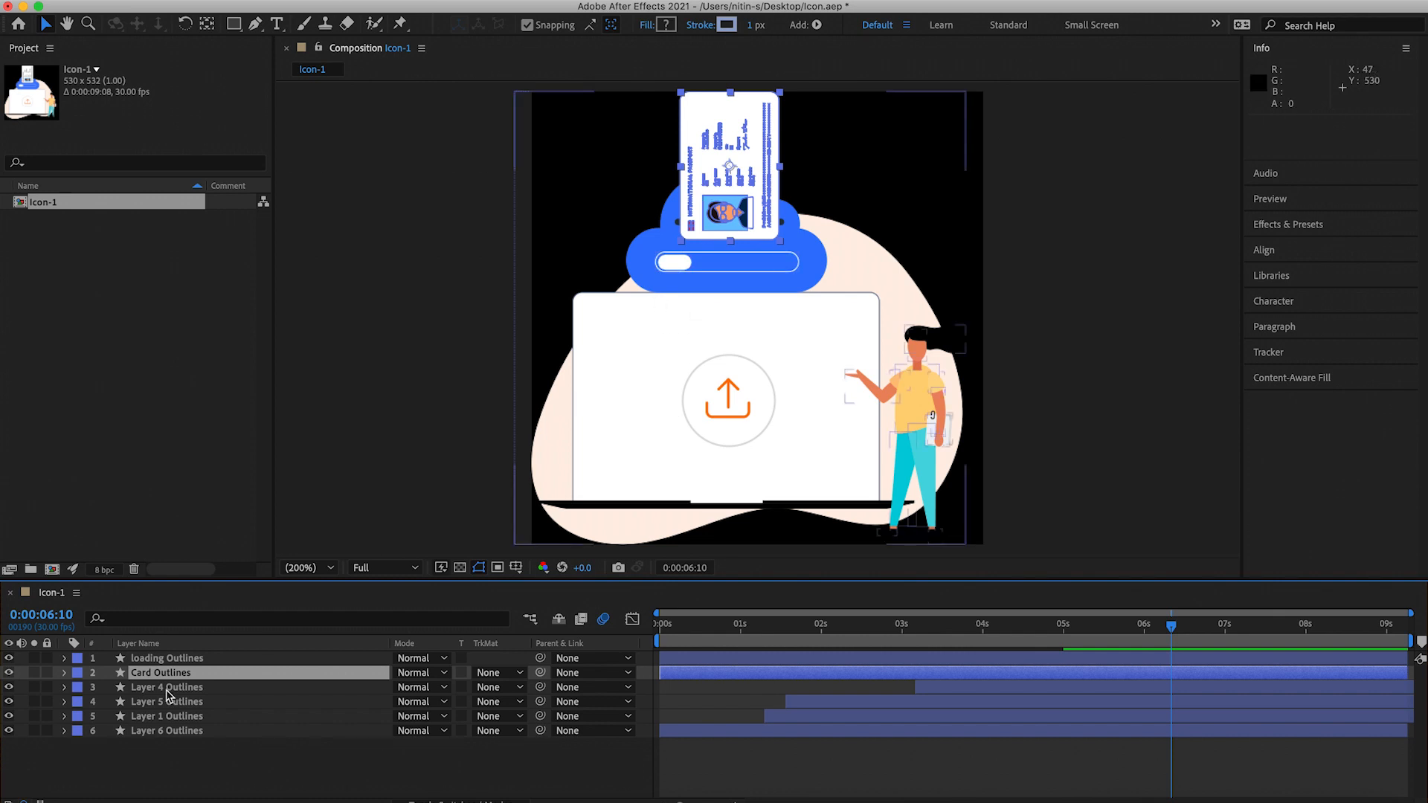
Delete Group 1 and Group 2 from the contents of loading Outlines, leaving only the bar's outline, and collapse the layer
left_click(179, 659)
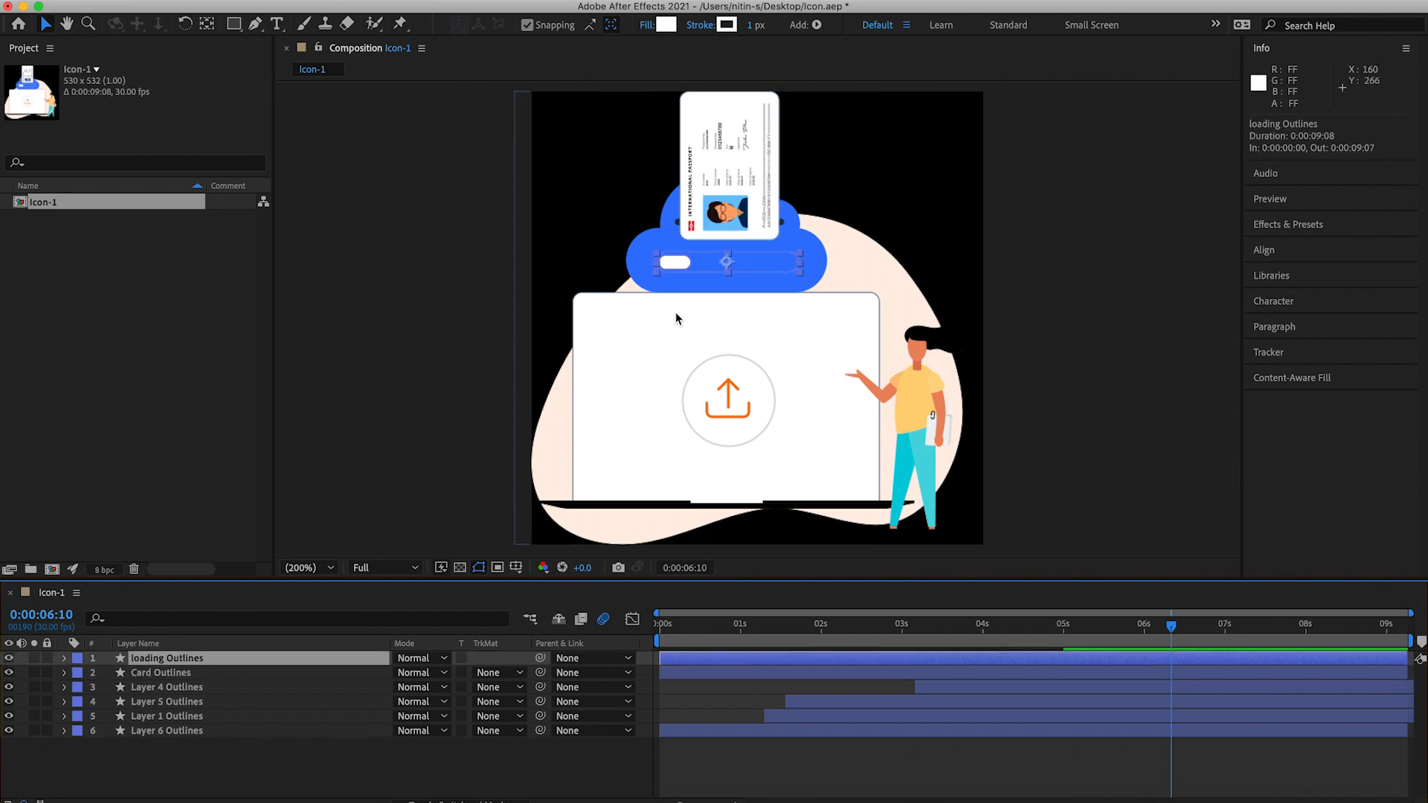
left_click(64, 659)
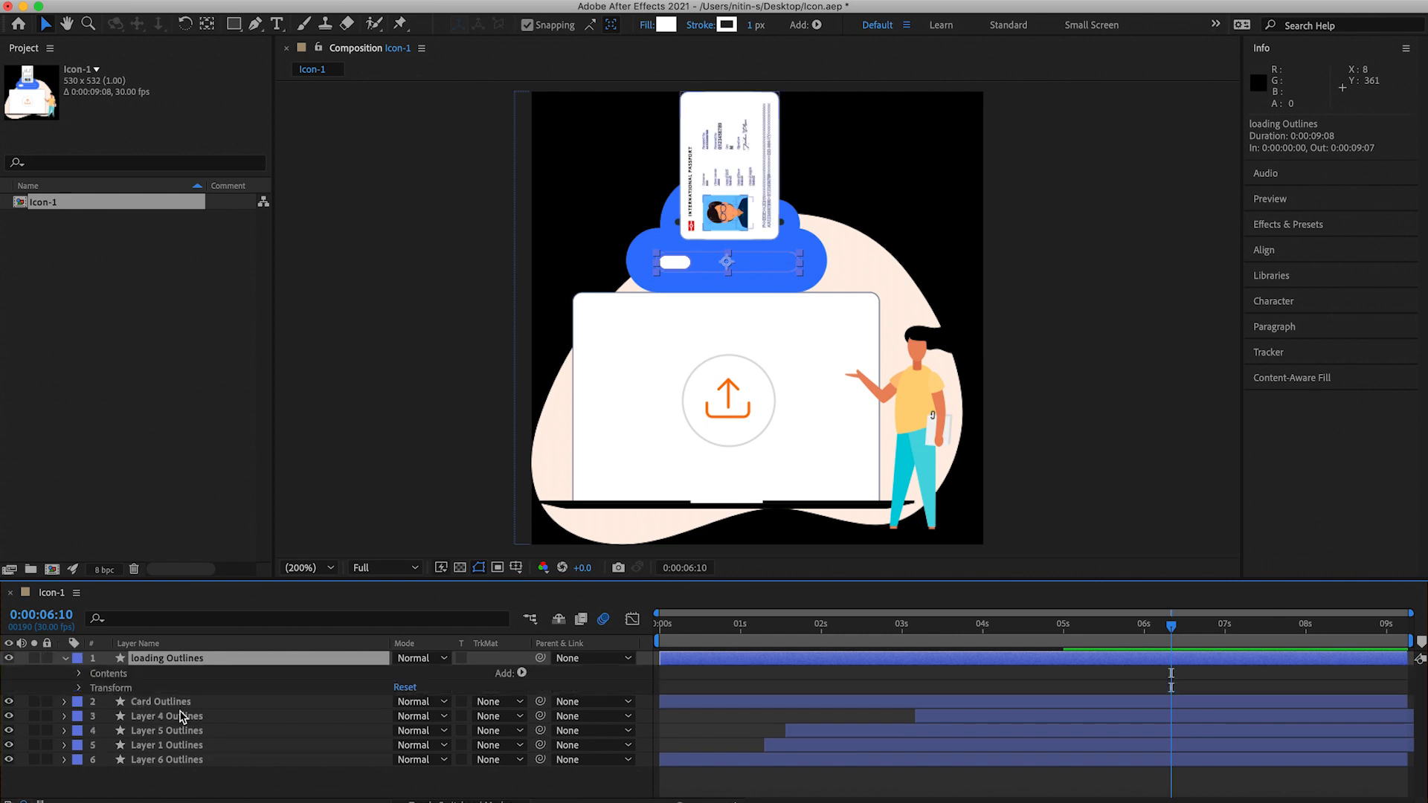
left_click(79, 674)
left_click(121, 703)
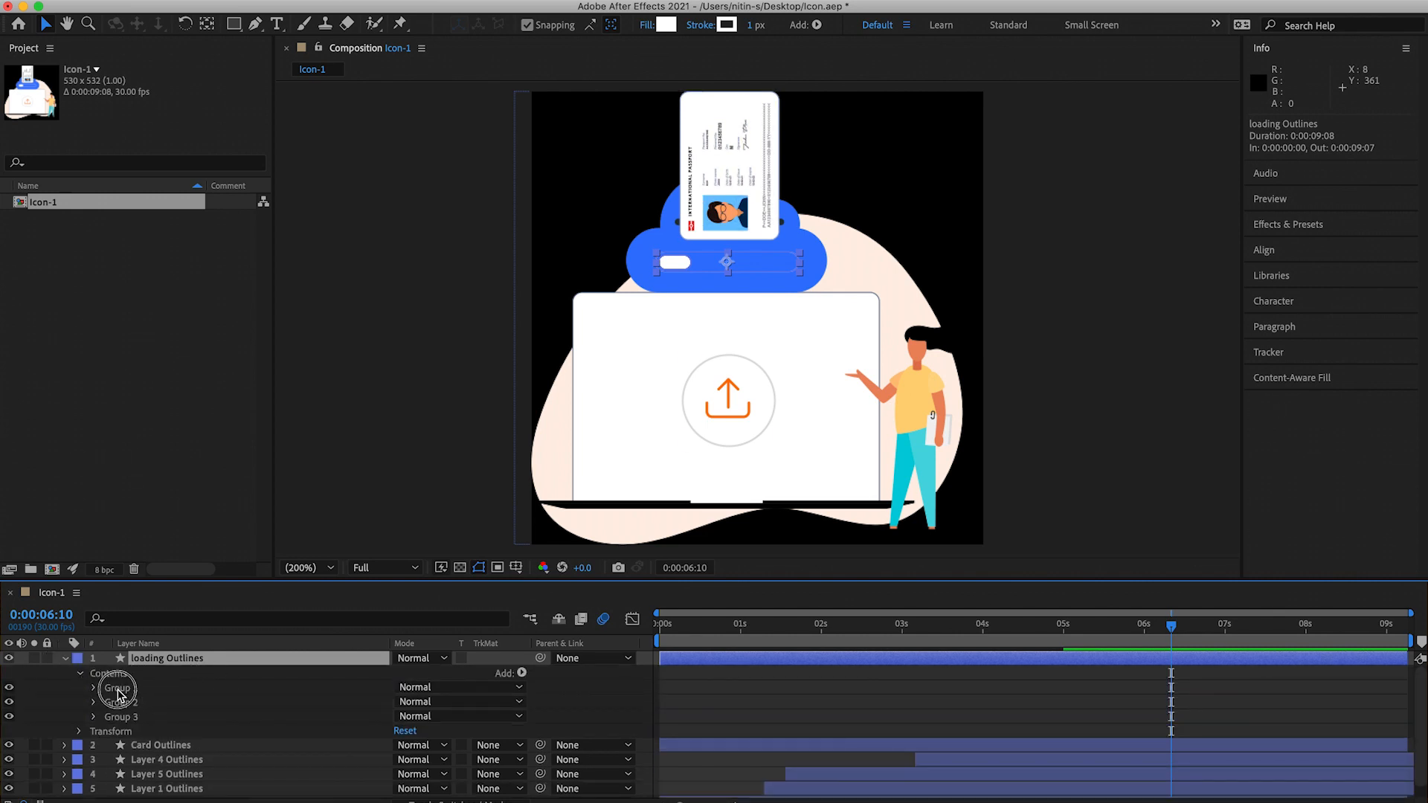
left_click(123, 717)
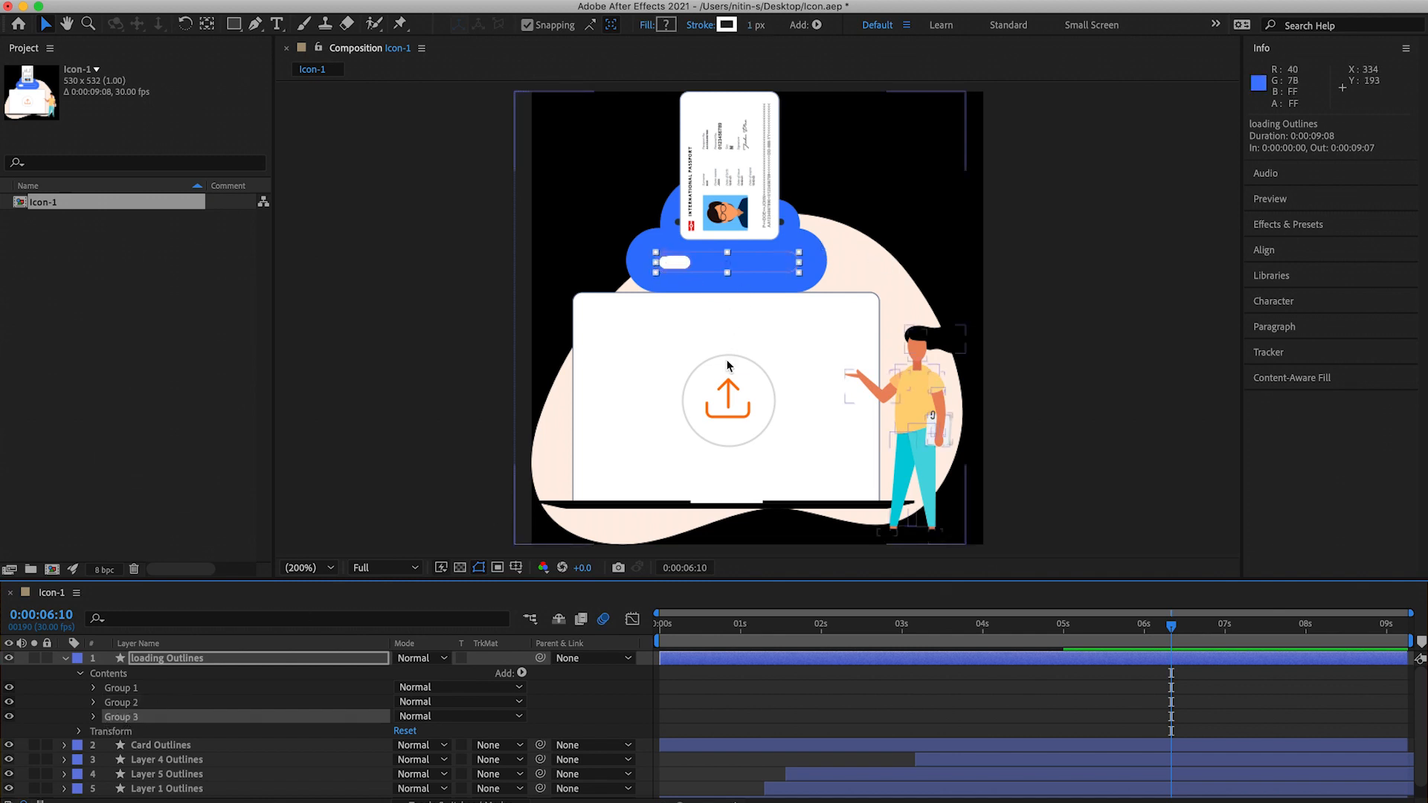
left_click(122, 703)
left_click(122, 692, "shift")
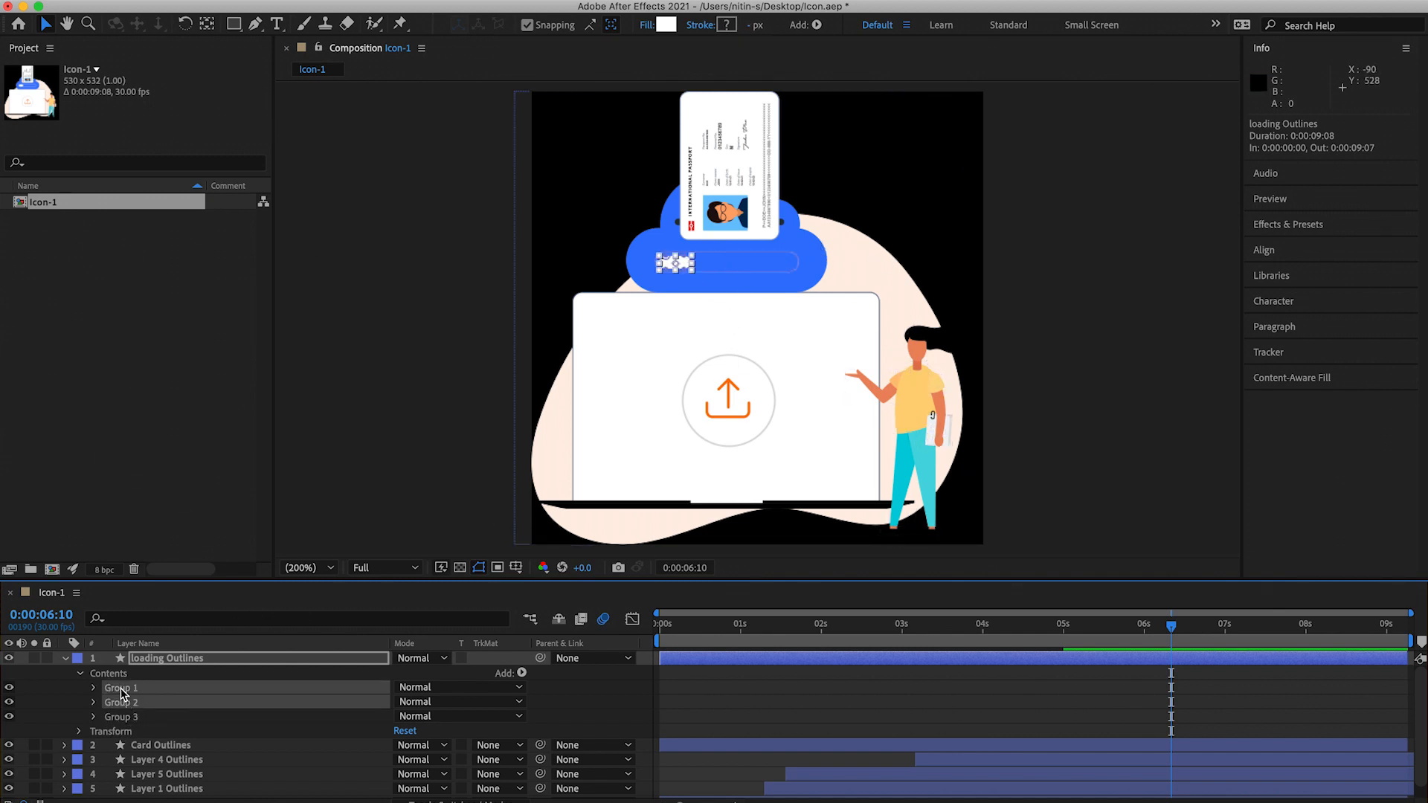
key("BackSpace")
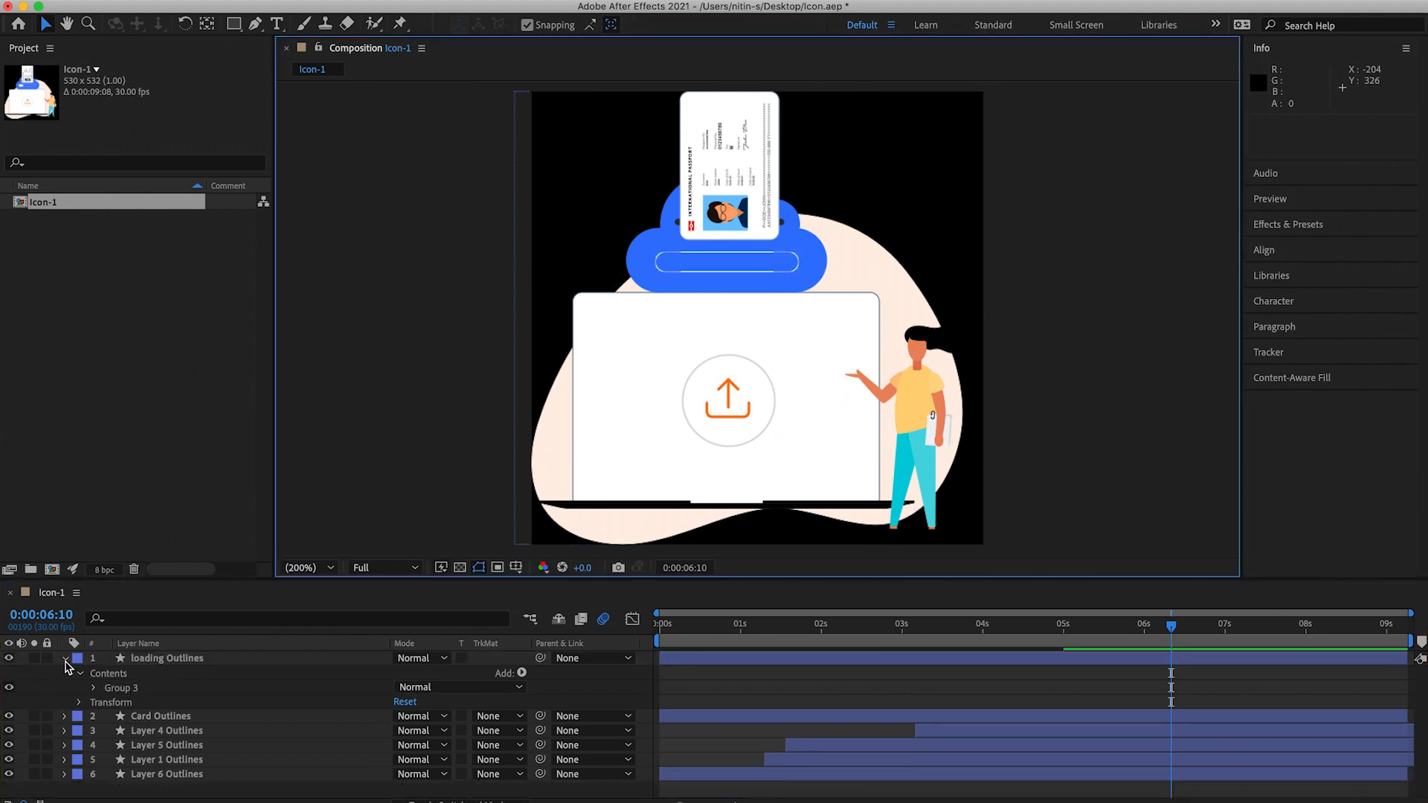
left_click(66, 660)
left_click(166, 659)
left_click(215, 776)
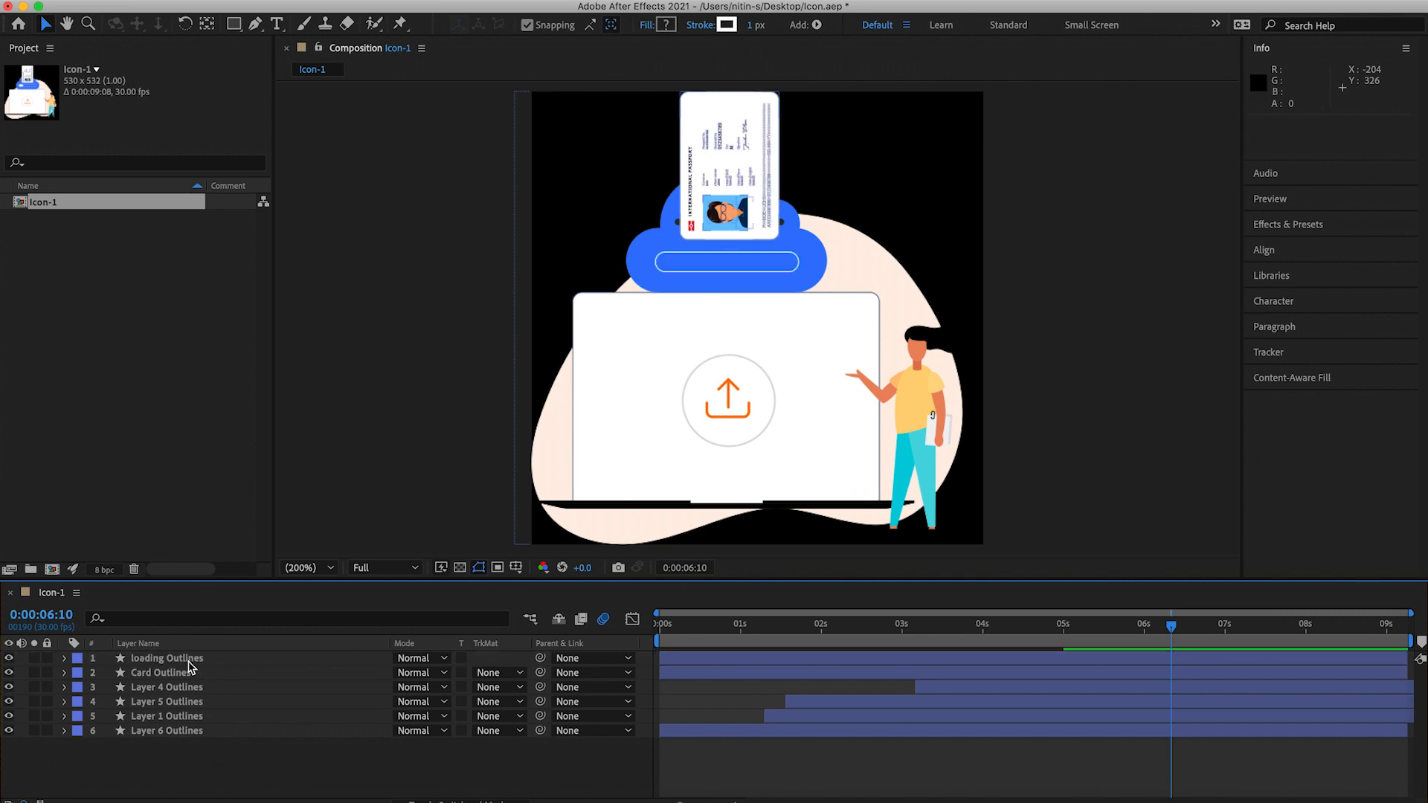
left_click(192, 674)
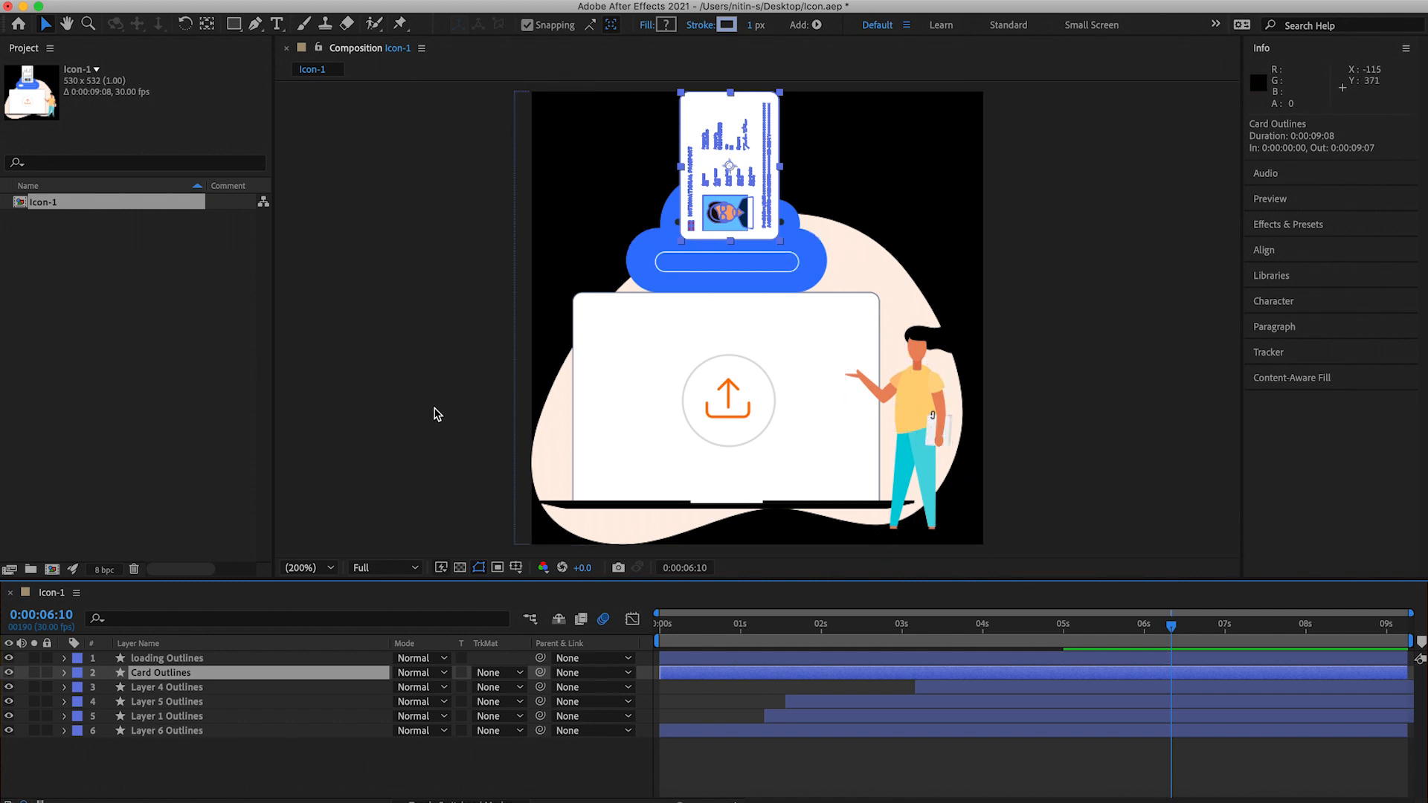
left_click(234, 23)
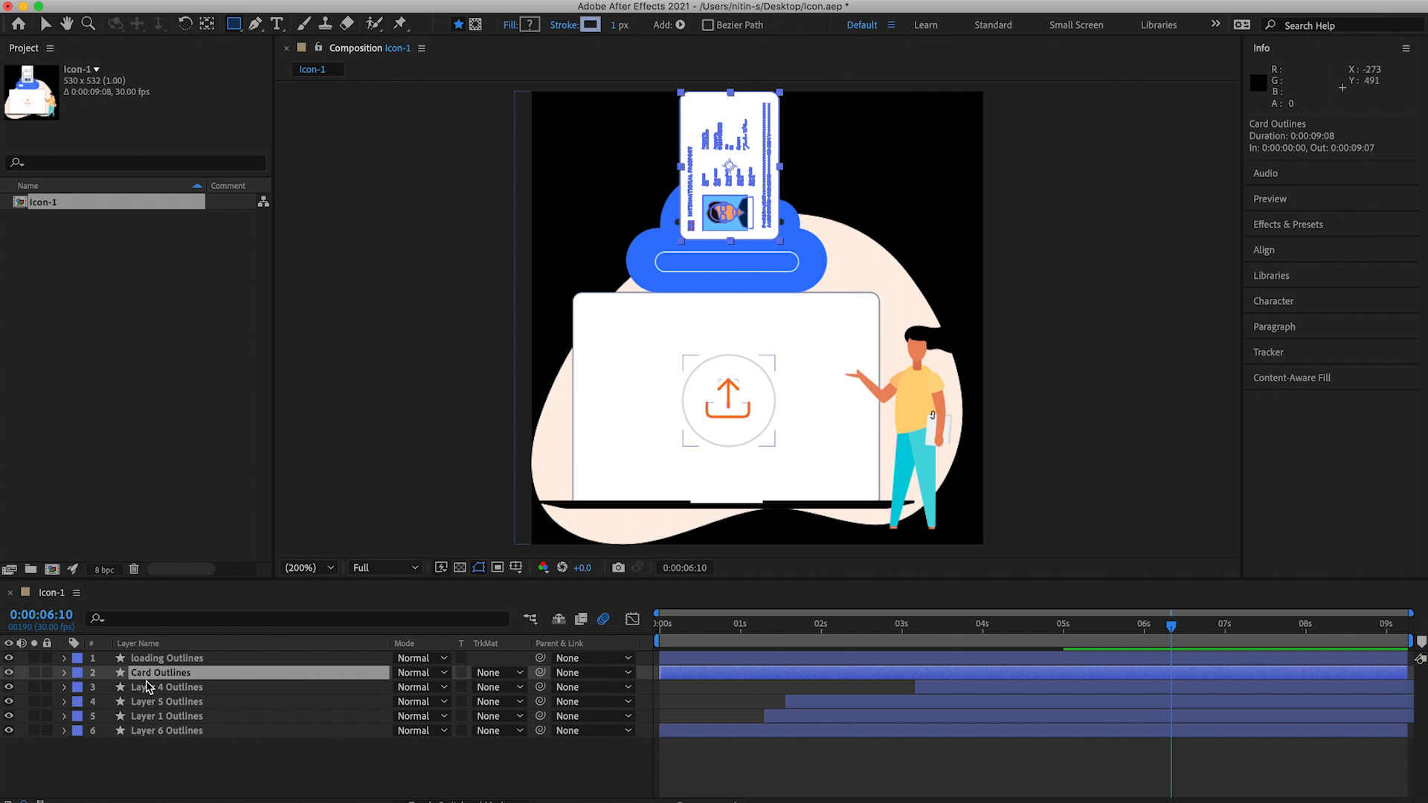
left_click_drag(596, 197, 836, 300)
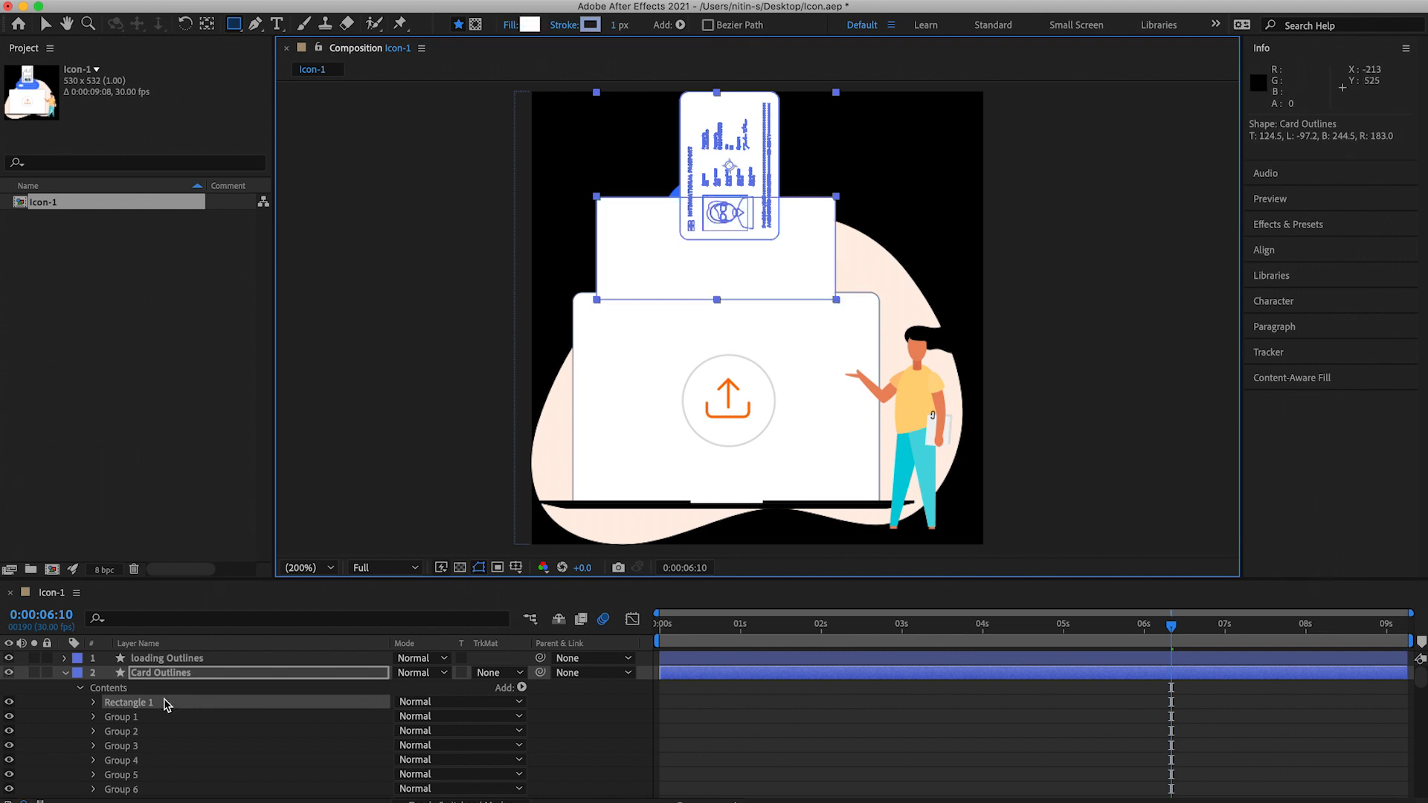
key("super+z")
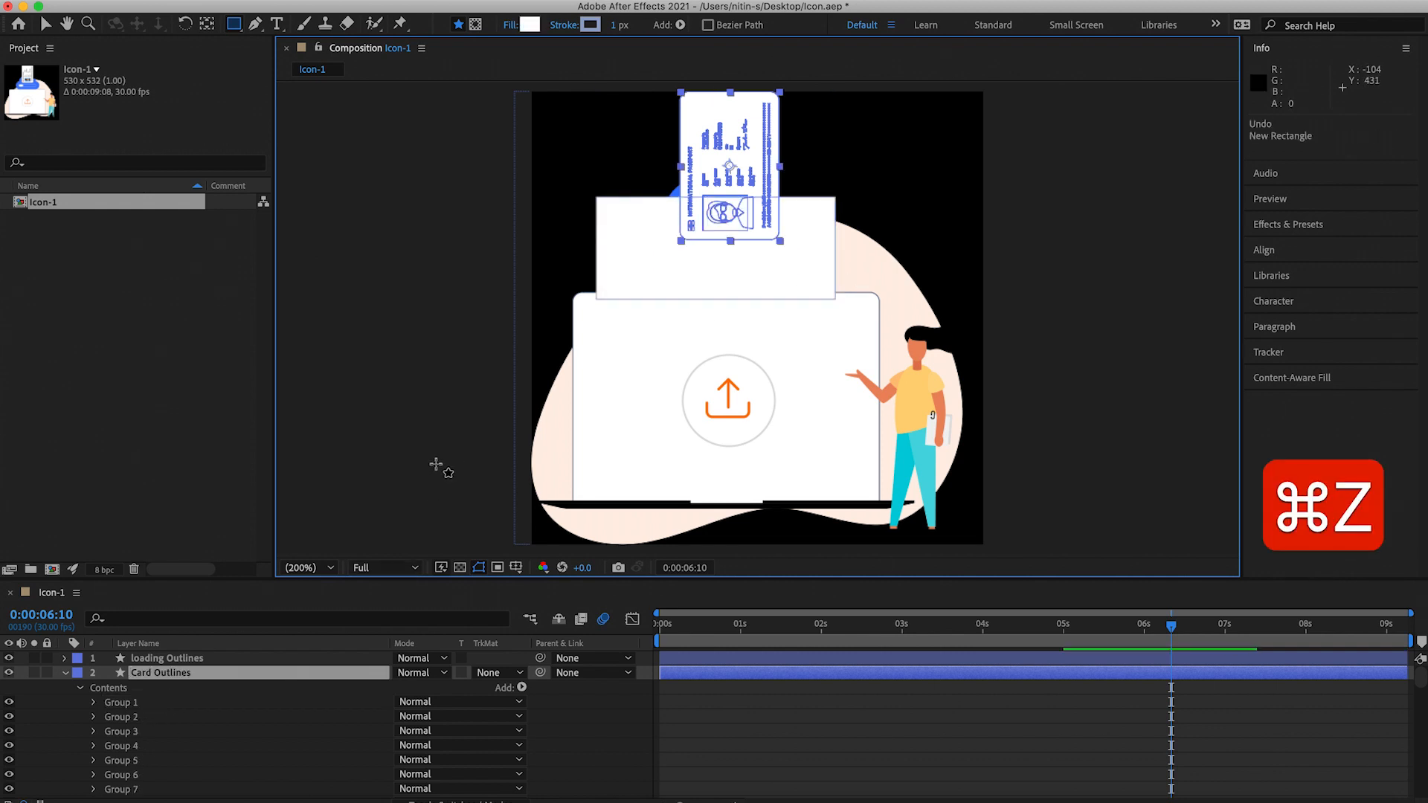
left_click(66, 674)
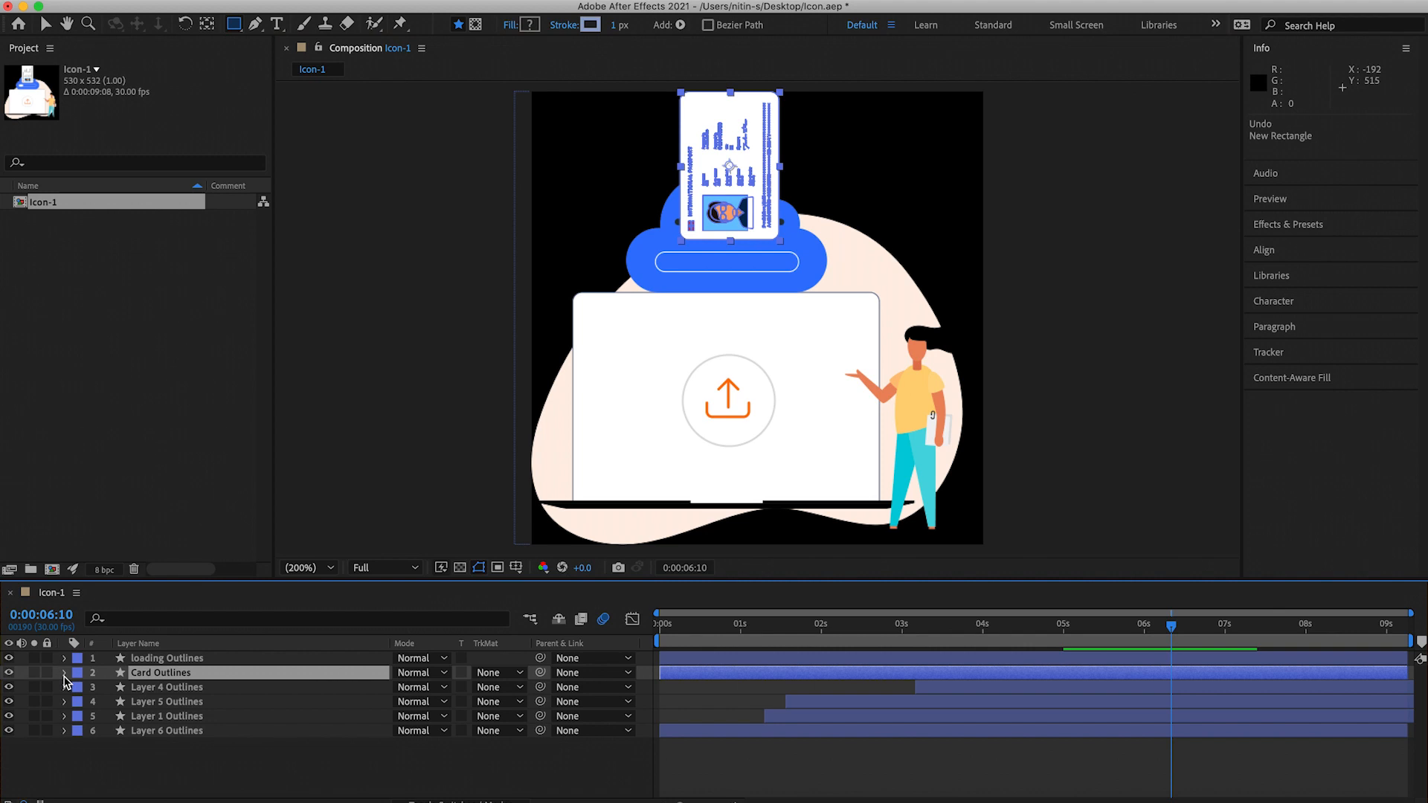
key("c")
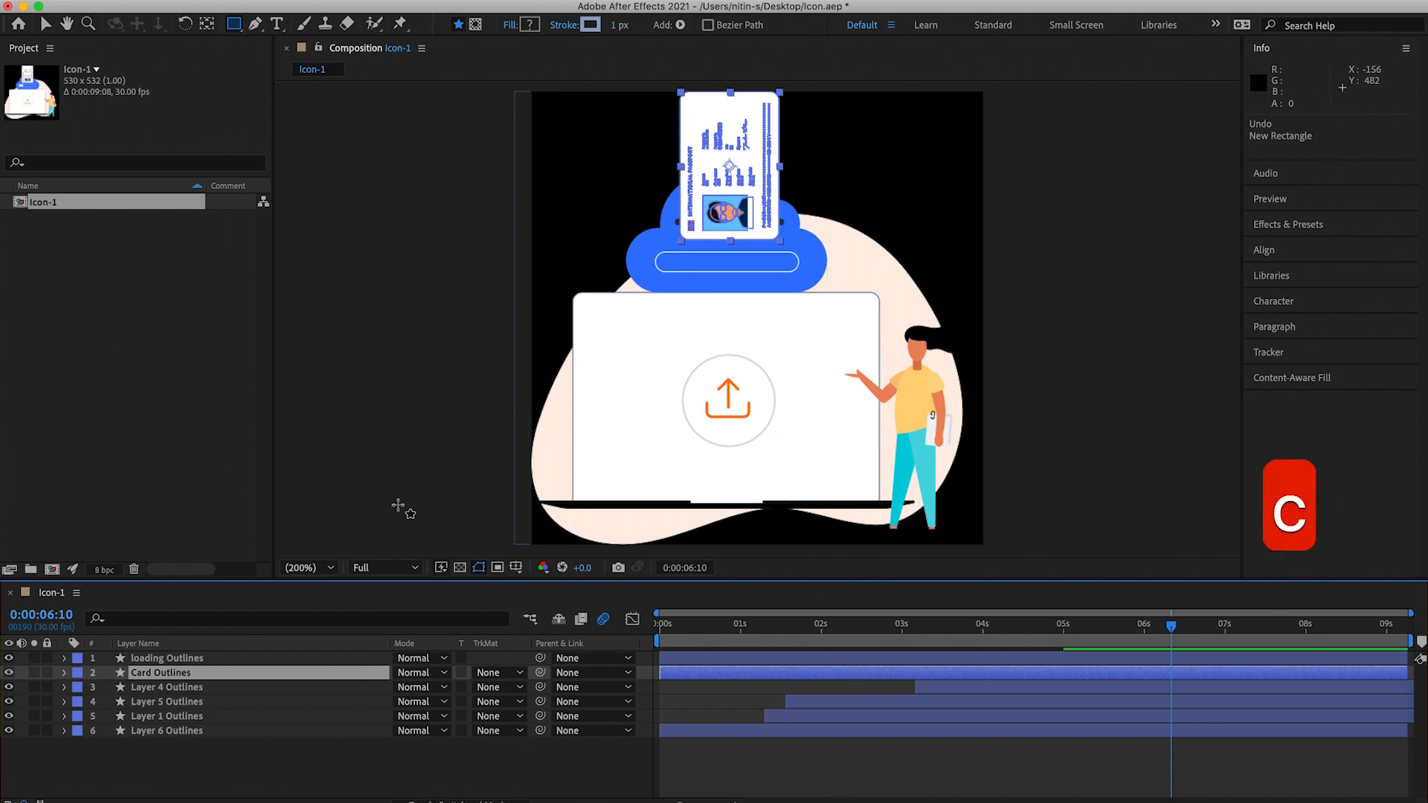
With no layer selected, draw a white rectangle about 155 by 86 px from the cloud's slot down to the laptop's upper edge
left_click(257, 780)
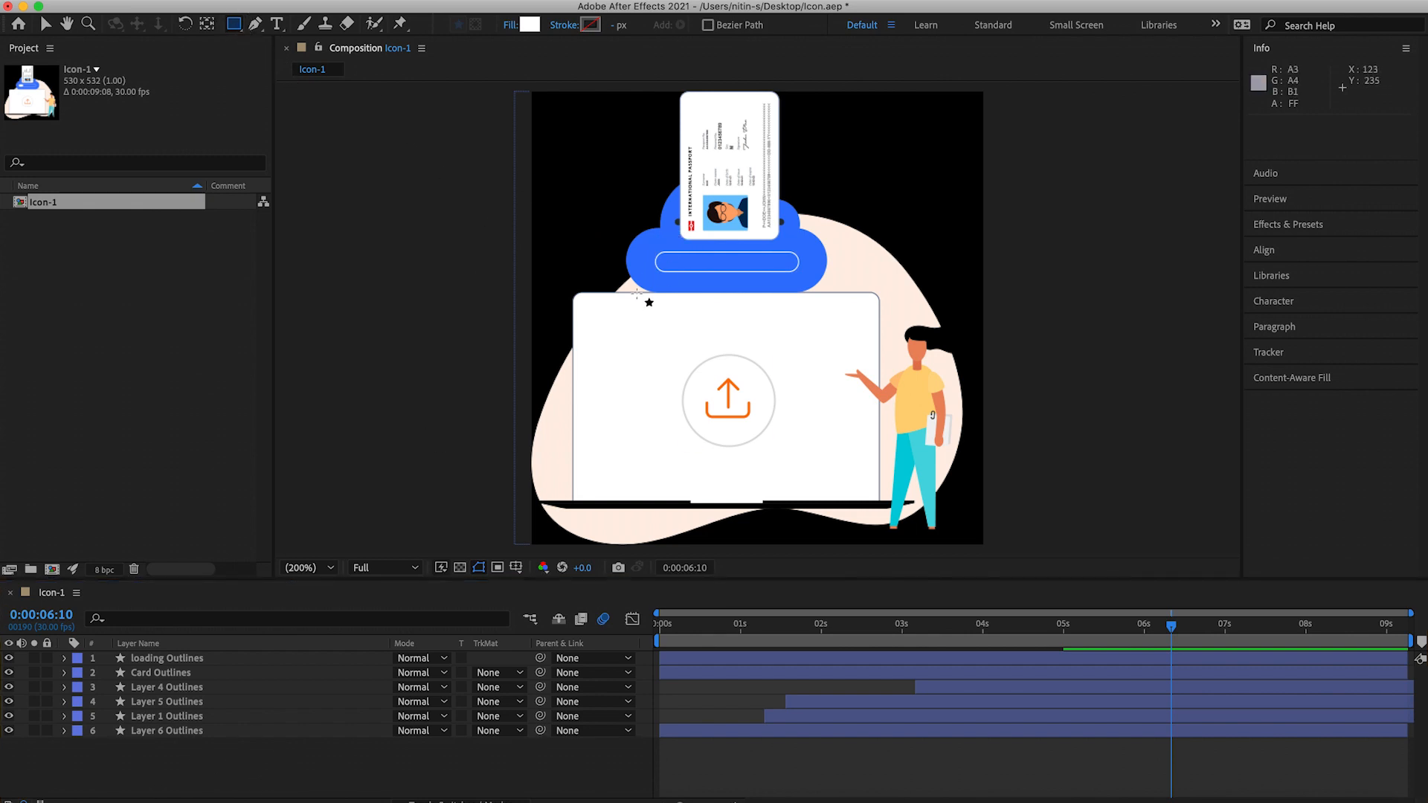
scroll(756, 244, "up", 6)
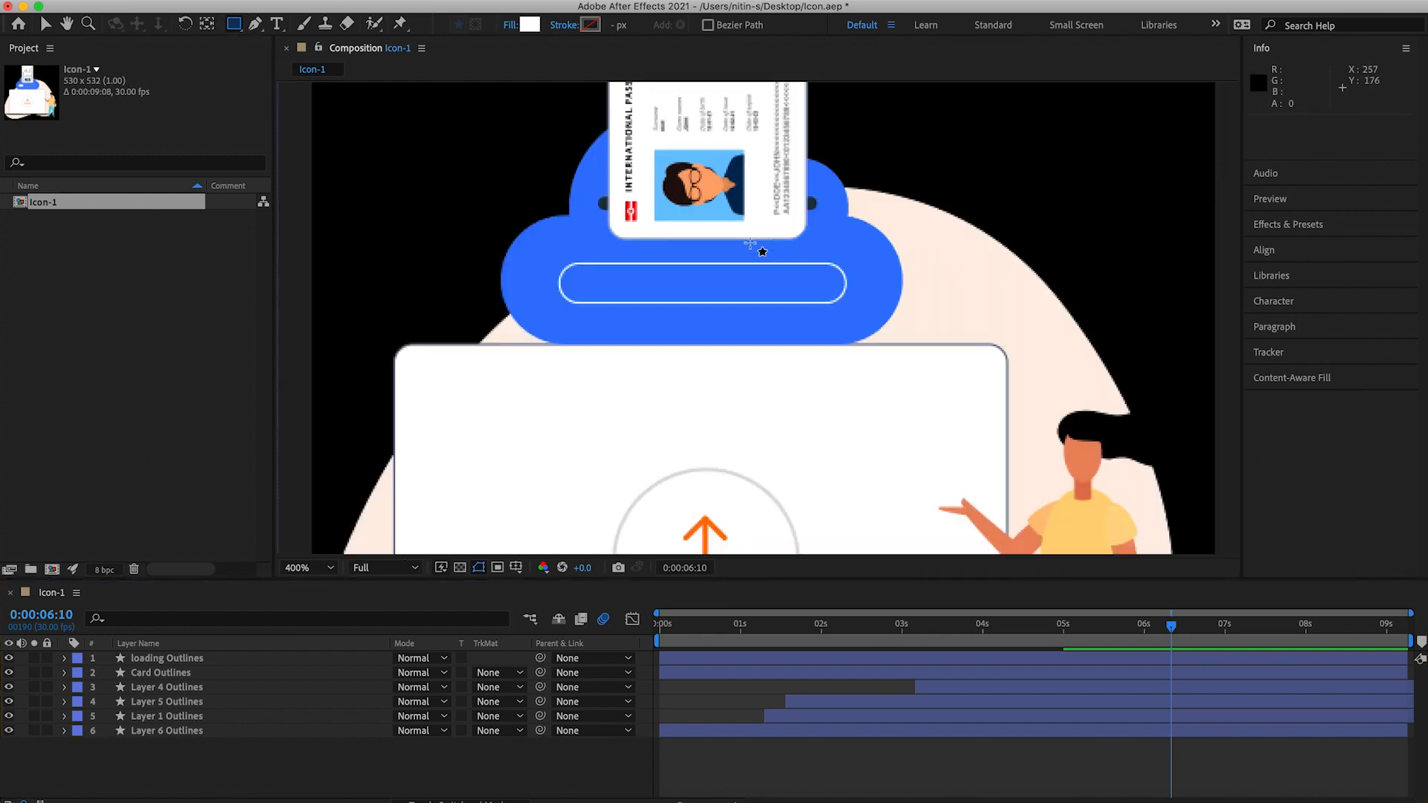
scroll(752, 243, "down", 4)
mouse_move(580, 201)
left_mouse_down()
mouse_move(733, 303)
mouse_move(846, 347)
left_mouse_up()
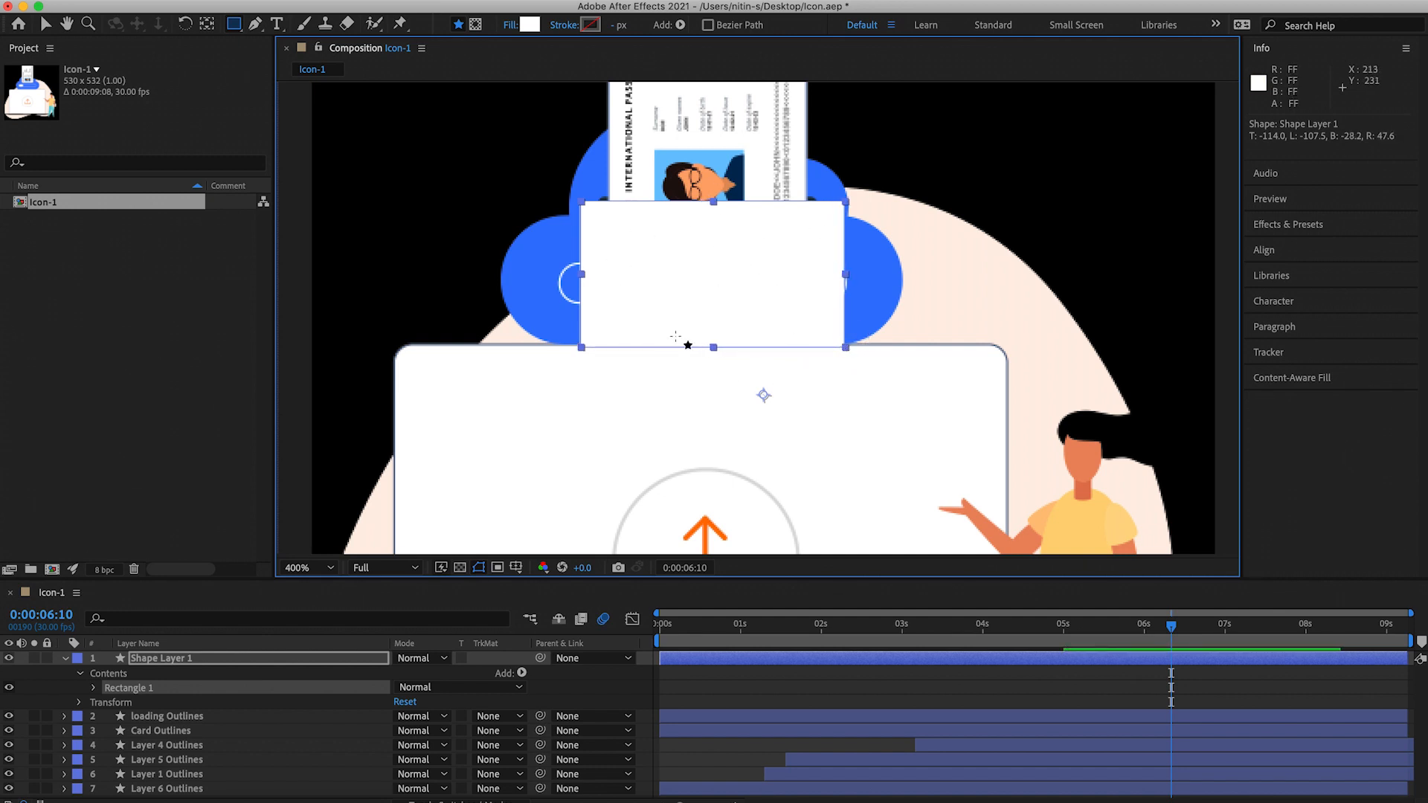
key("v")
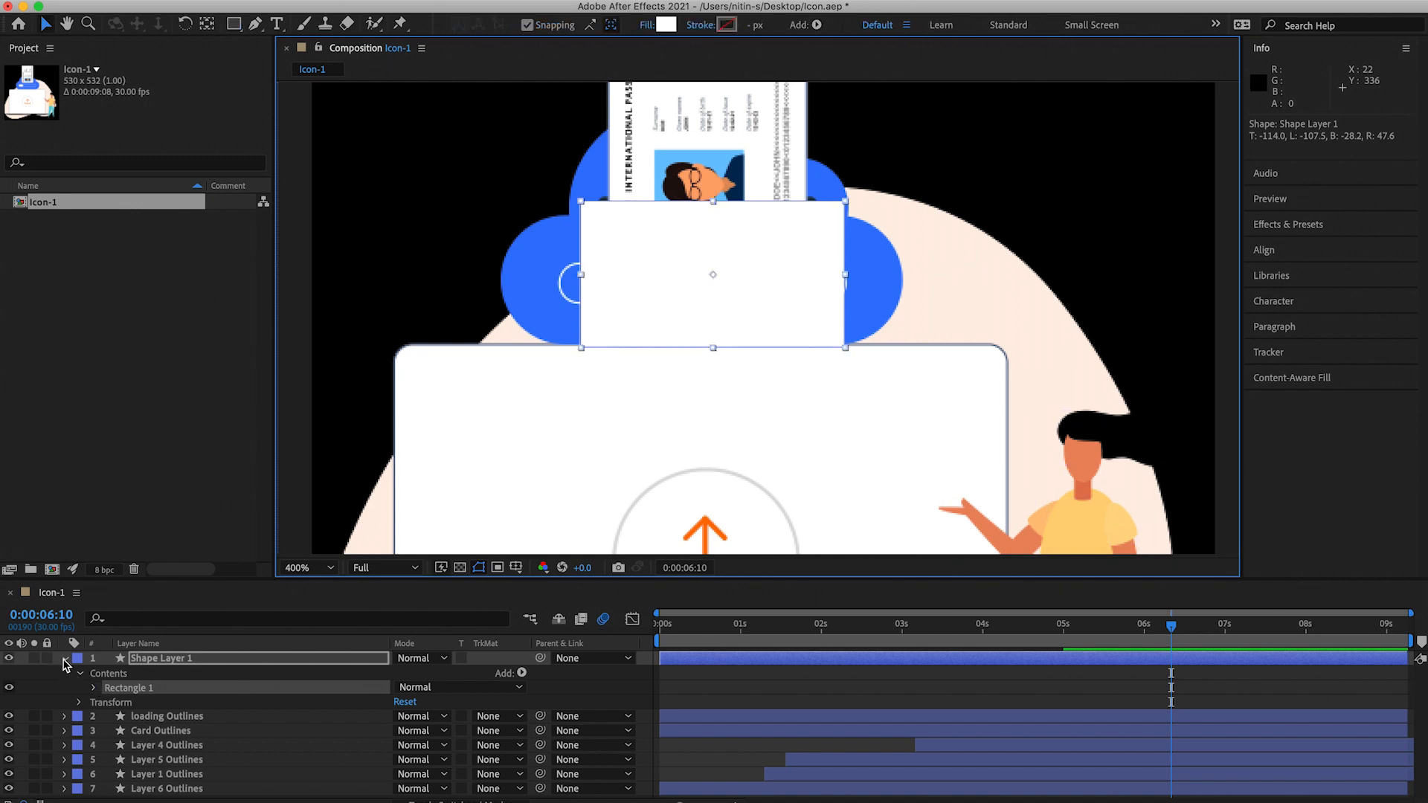
left_click(64, 658)
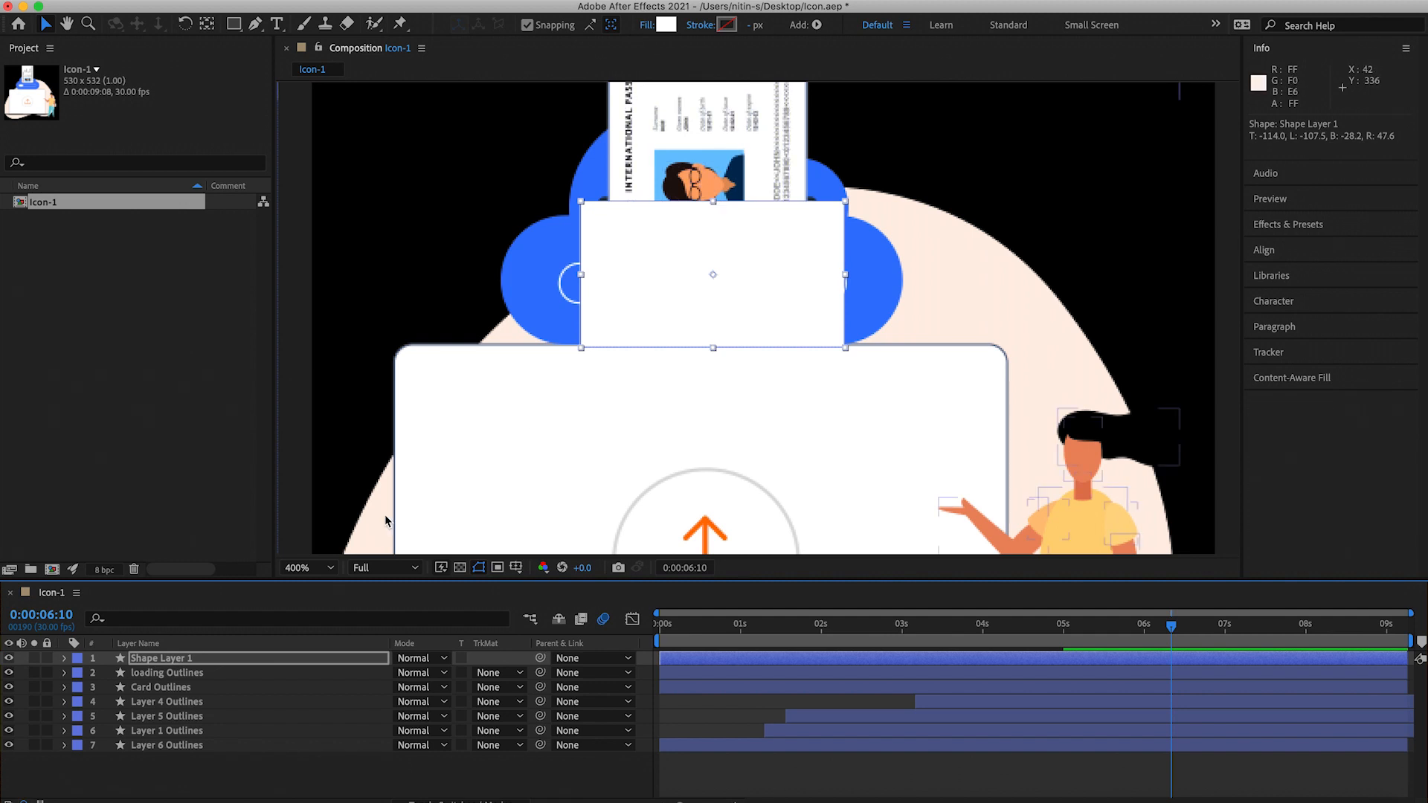
Move Card Outlines directly below Shape Layer 1 and set its track matte to Alpha Inverted Matte "Shape Layer 1"
left_click(231, 675)
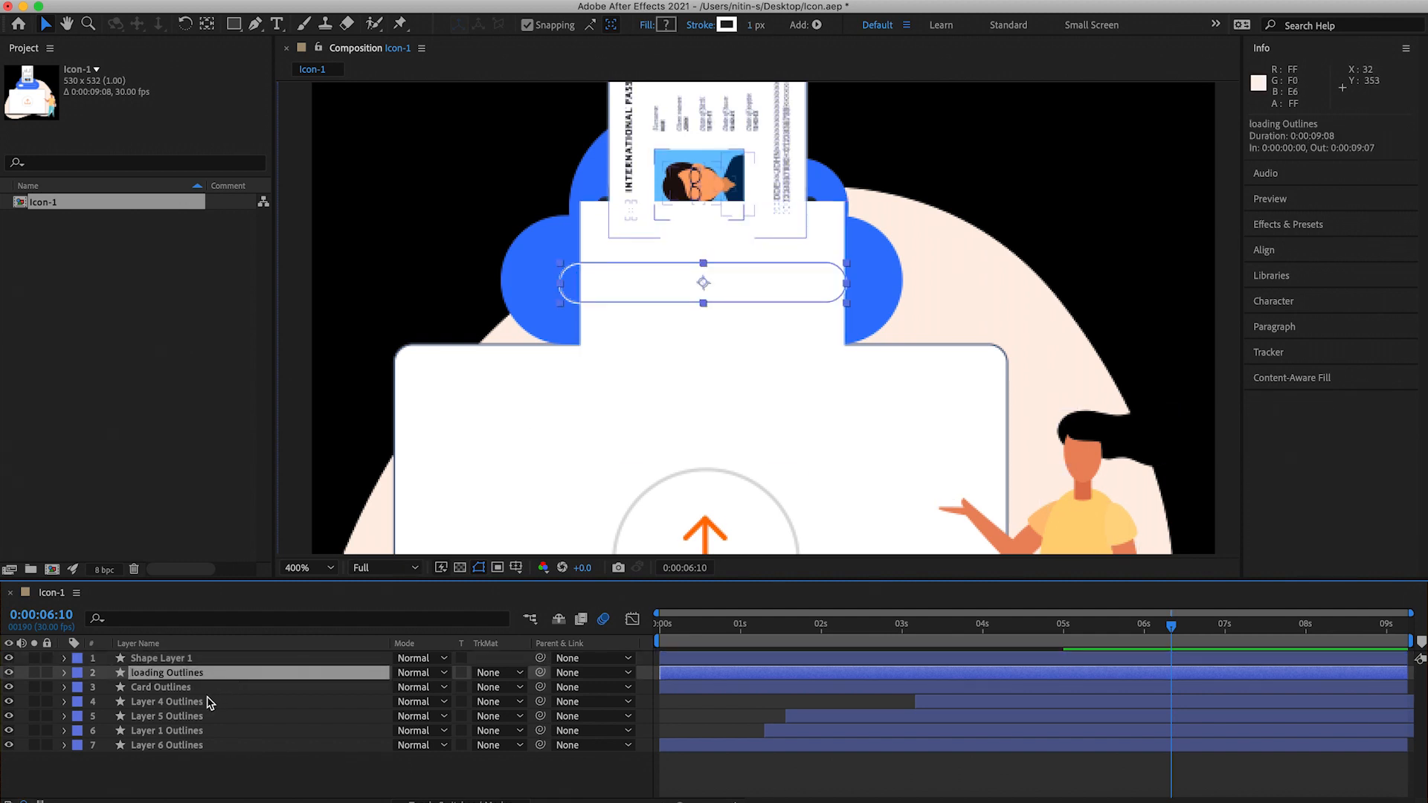
left_click(180, 688)
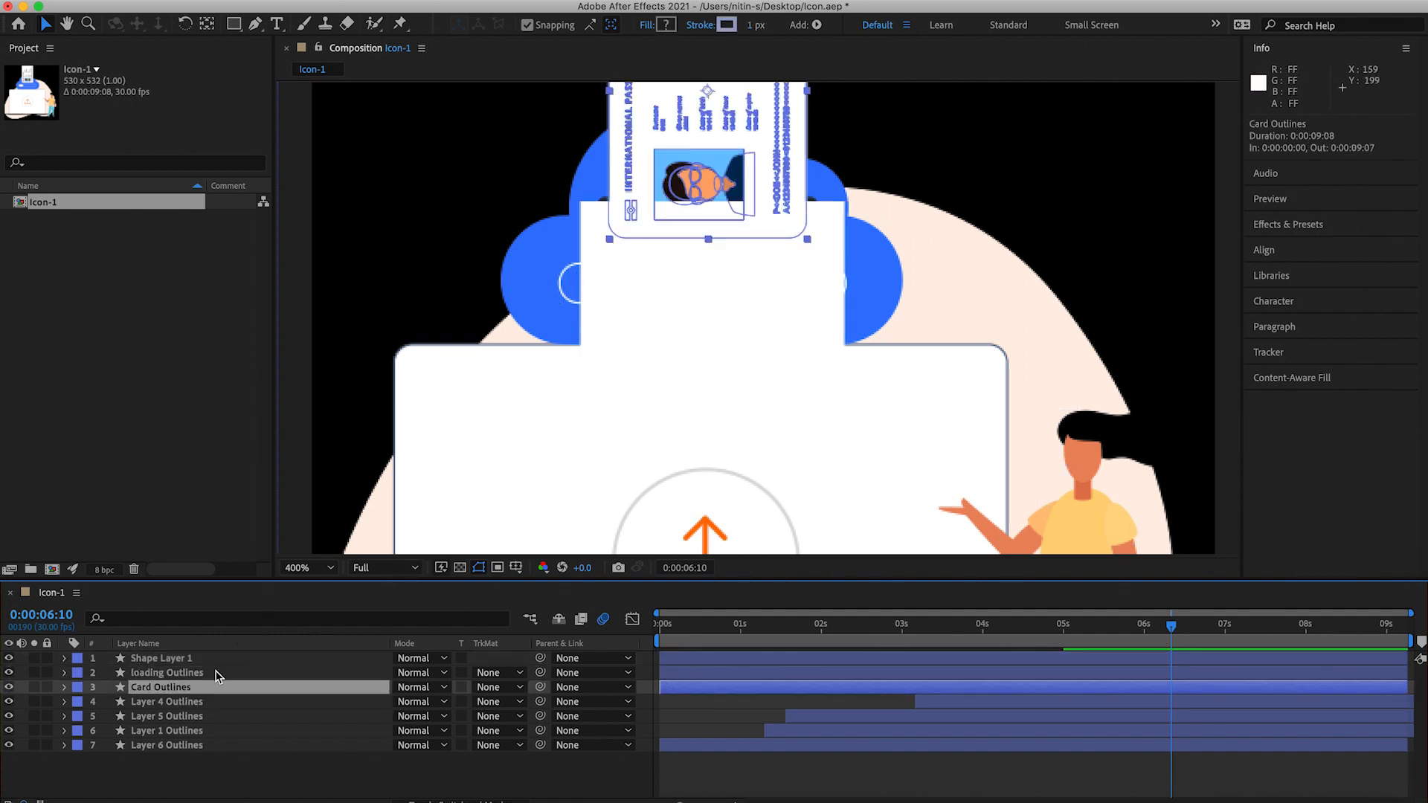
left_click_drag(185, 696, 186, 677)
left_click(175, 661)
left_click(176, 675)
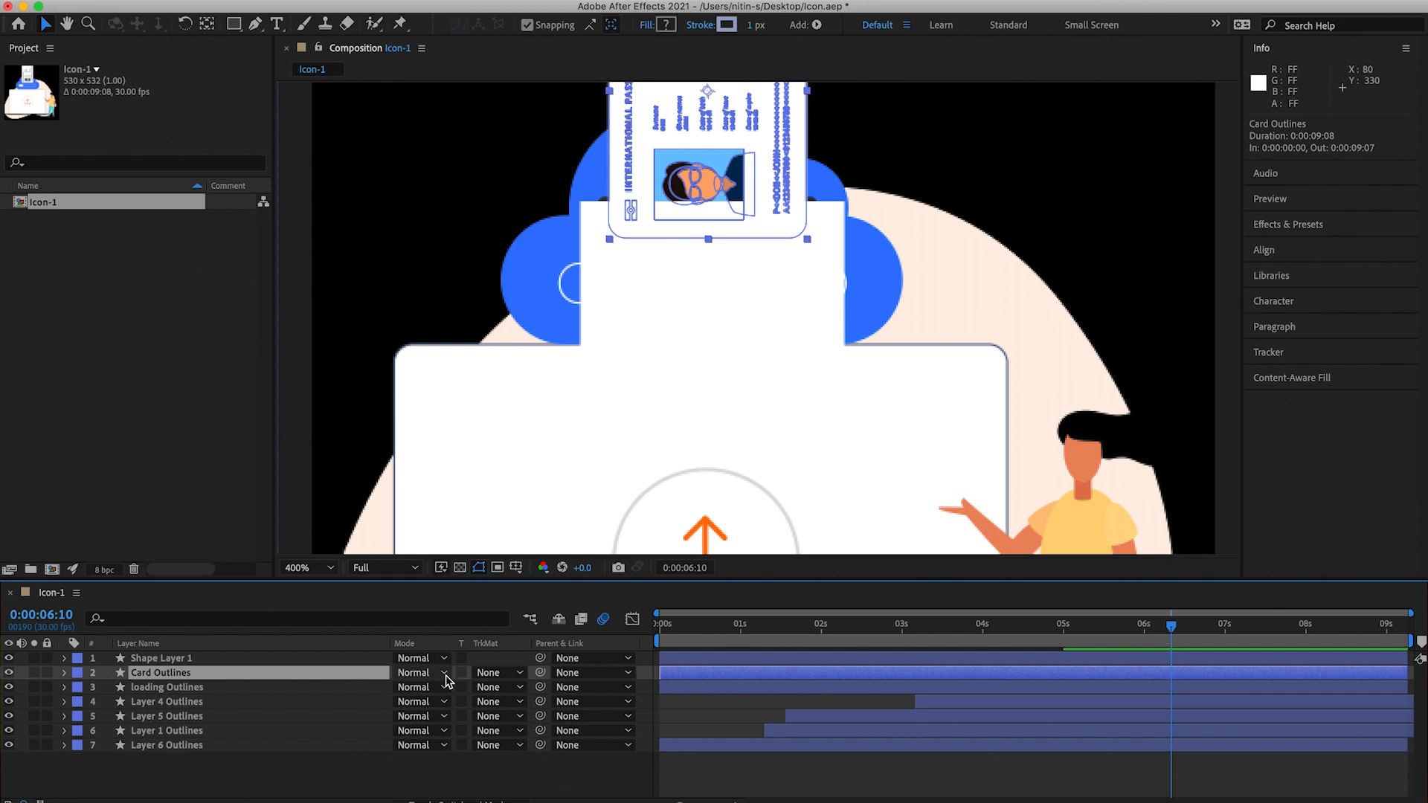
left_click(518, 675)
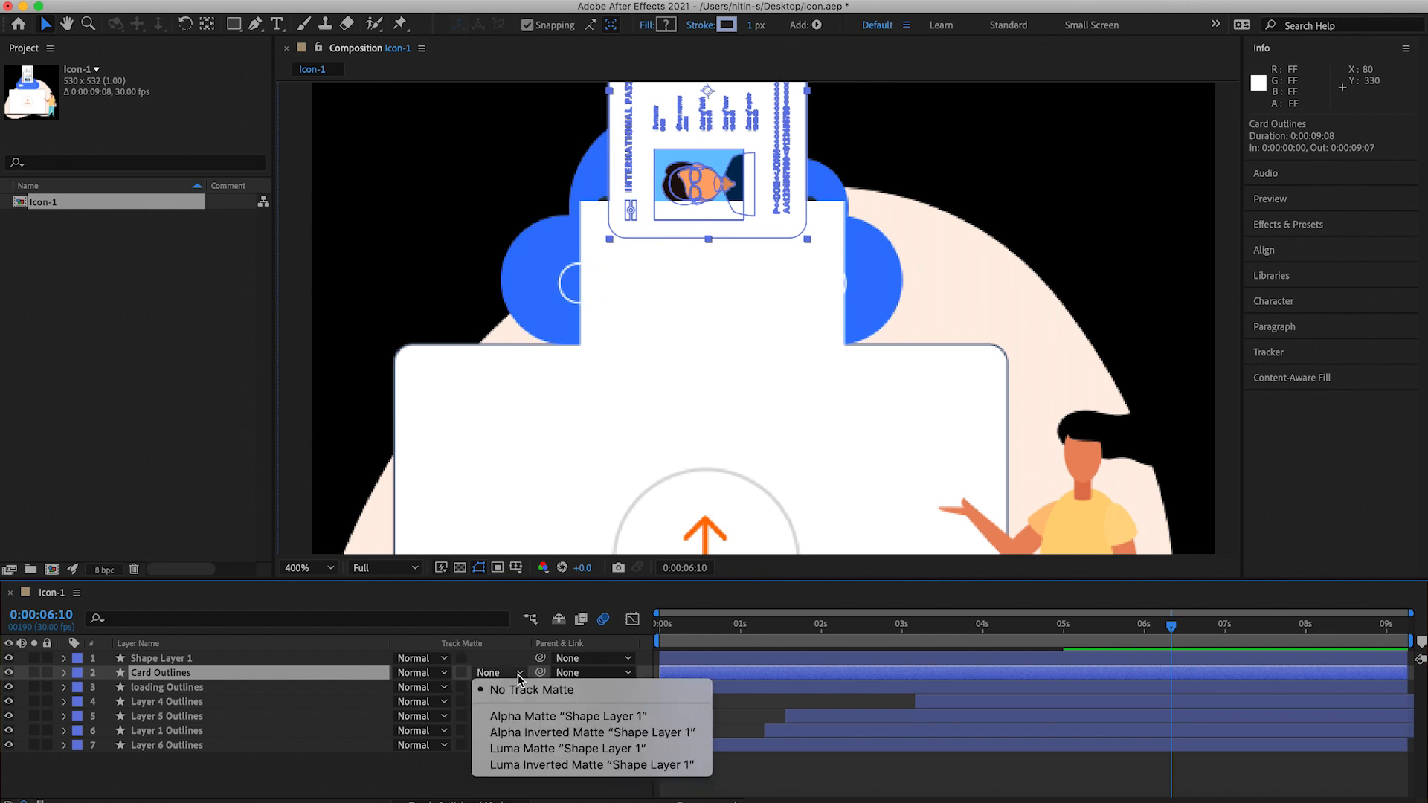
left_click(525, 733)
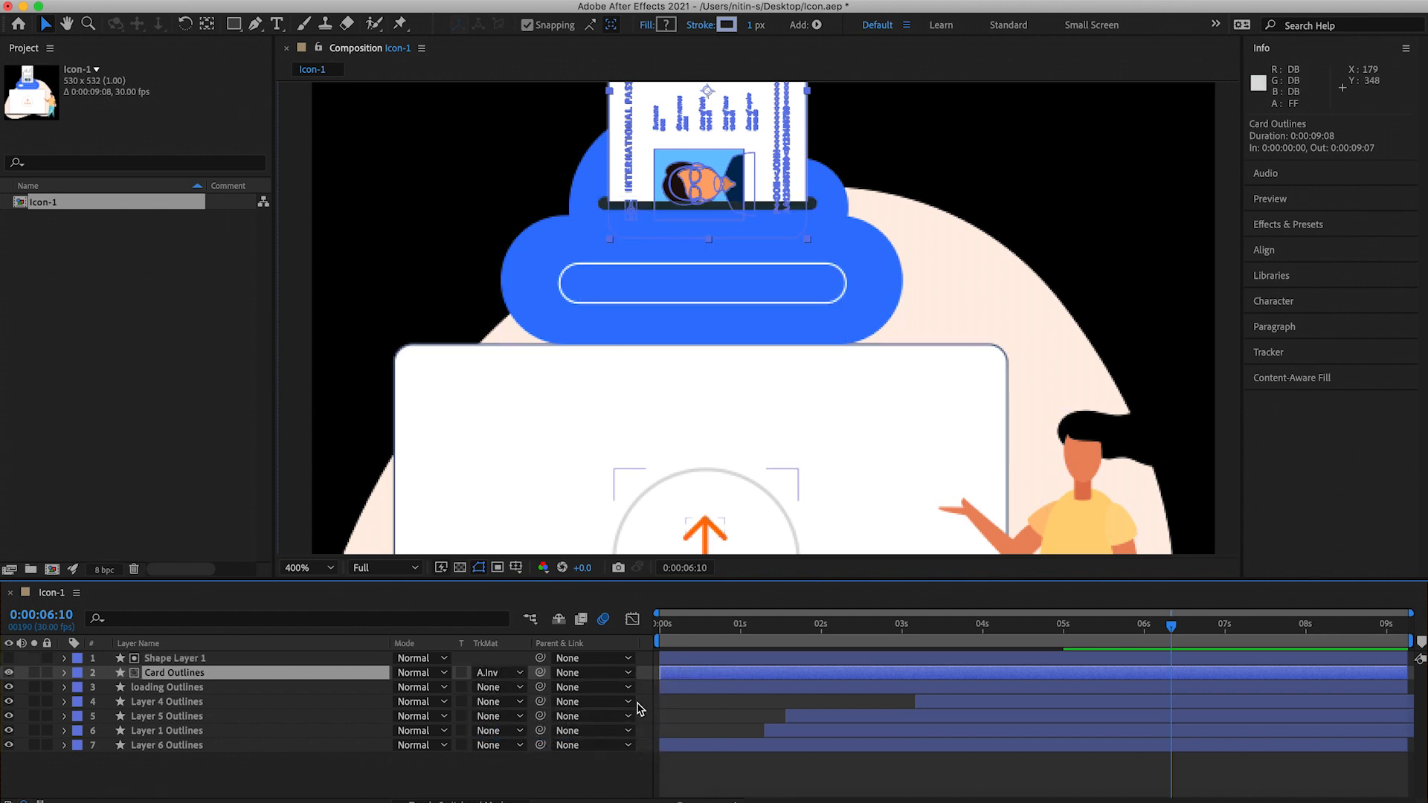
Shift Card Outlines in time so that it starts at 0:00:03:05
left_click_drag(648, 624, 995, 629)
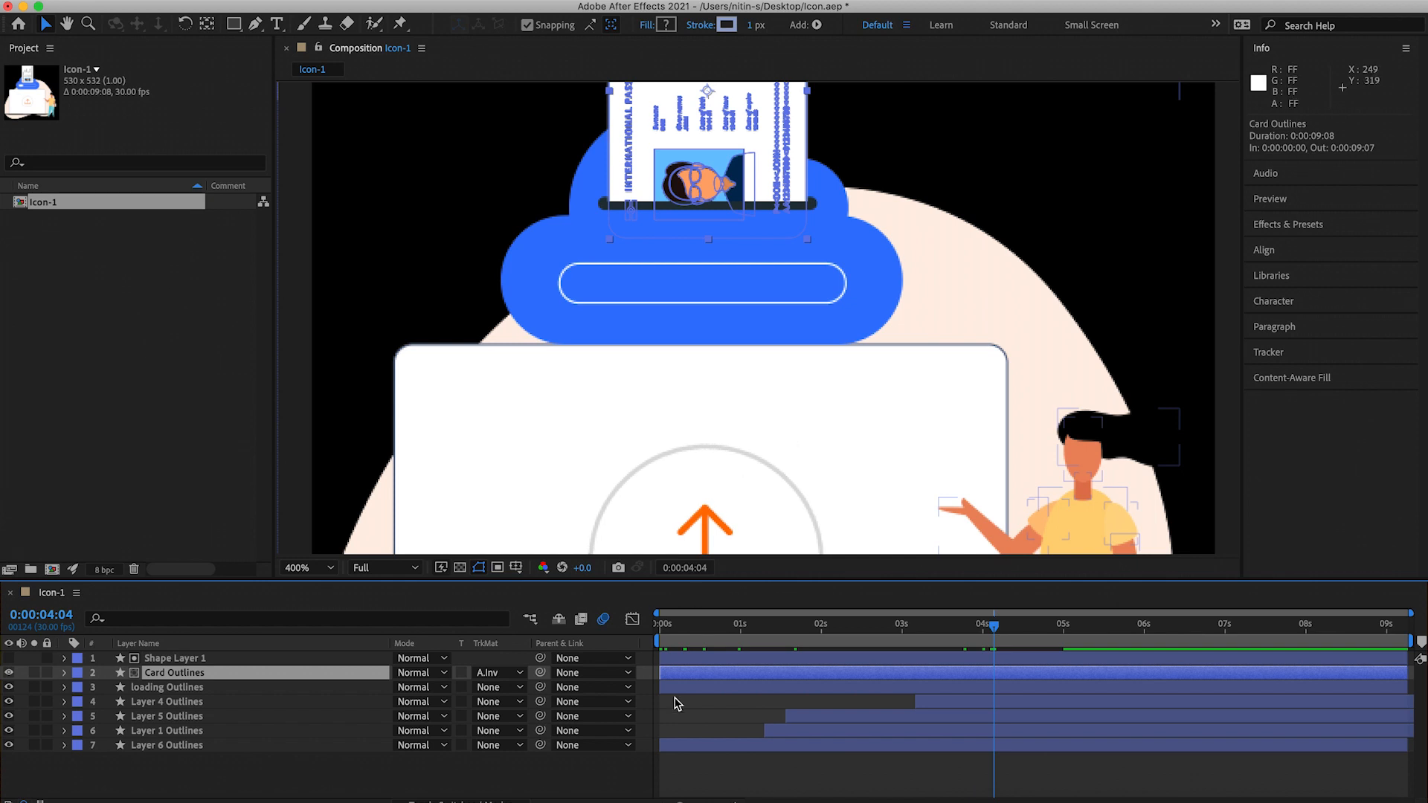
left_click(684, 627)
left_click_drag(685, 627, 936, 677)
left_click(916, 628)
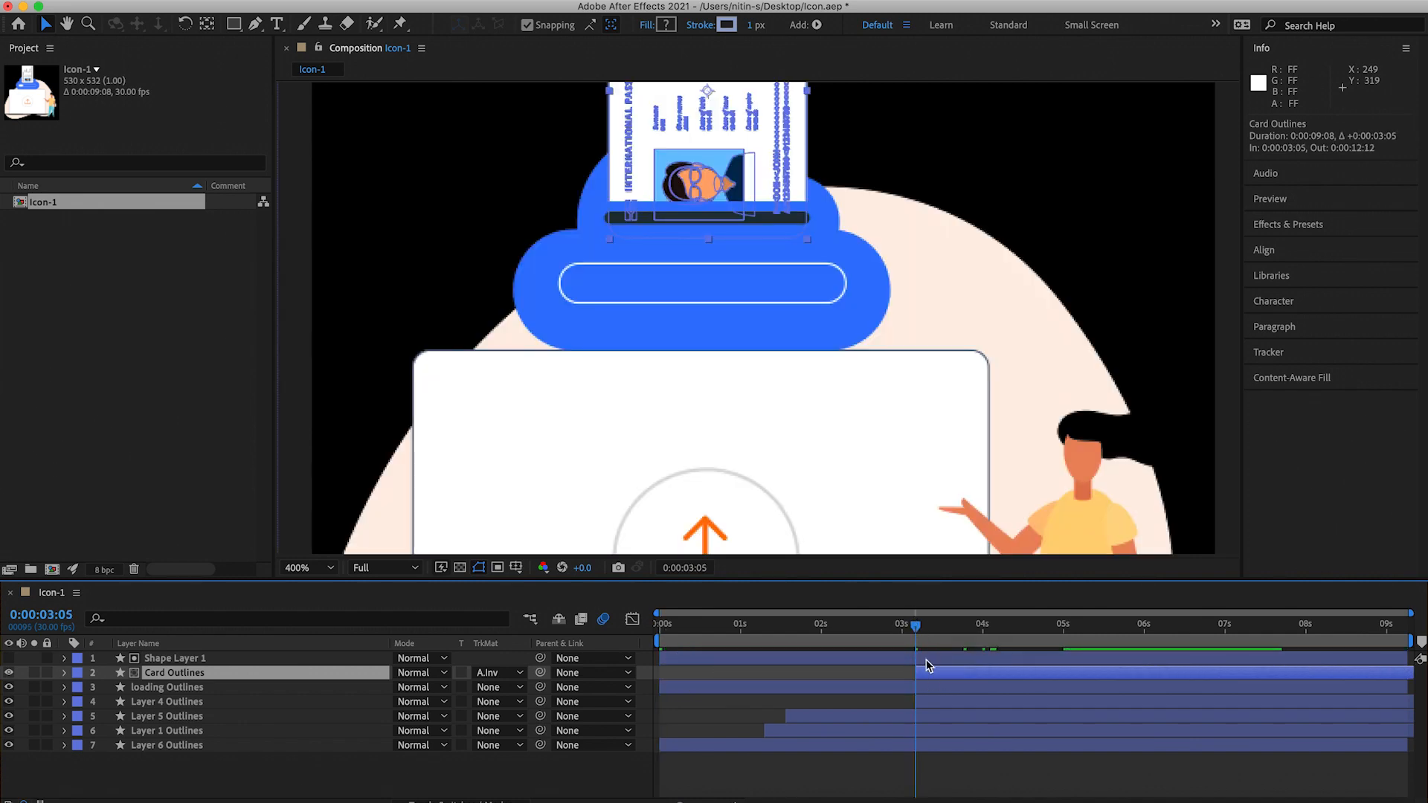
left_click_drag(926, 630, 979, 632)
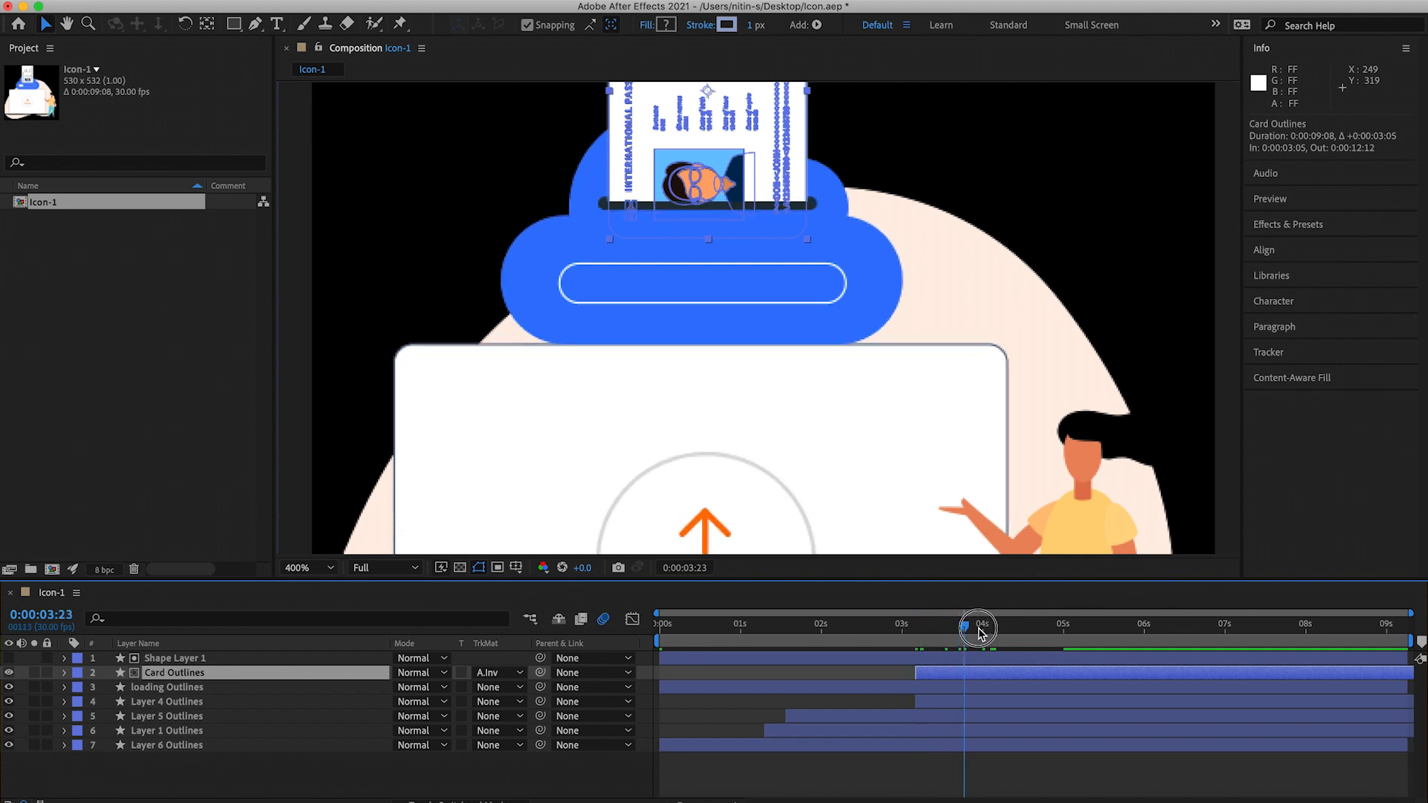
Shift Card Outlines in time so that it starts at 0:00:03:21
left_click_drag(939, 686, 978, 680)
mouse_move(955, 628)
left_mouse_down()
mouse_move(976, 629)
mouse_move(942, 630)
mouse_move(973, 629)
mouse_move(950, 628)
mouse_move(973, 629)
mouse_move(961, 634)
left_mouse_up()
key("space")
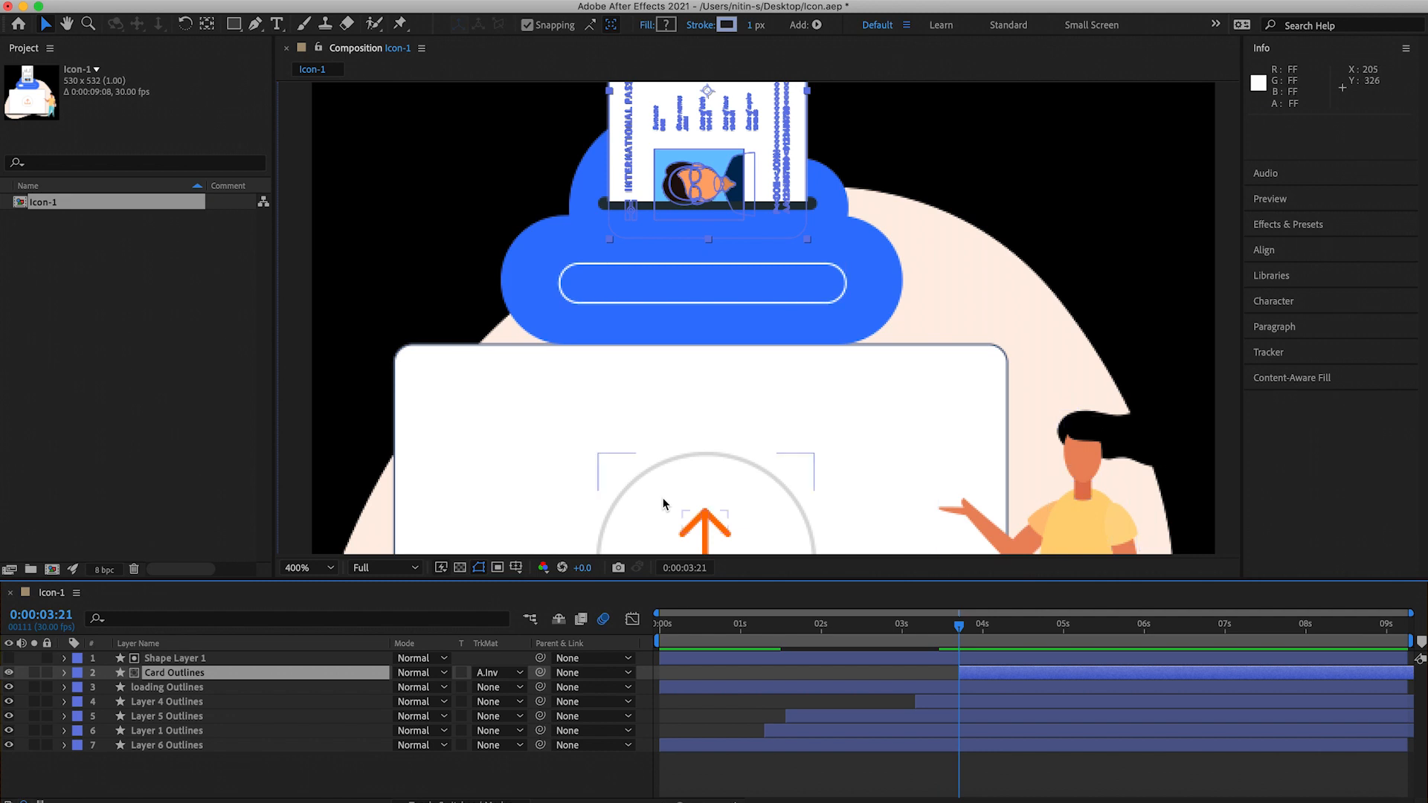
Keyframe the Position of Card Outlines from 0:00:03:21, moving the card straight down onto the laptop screen at 232.2, 357.3 by 0:00:04:16
left_click(332, 569)
left_click(318, 277)
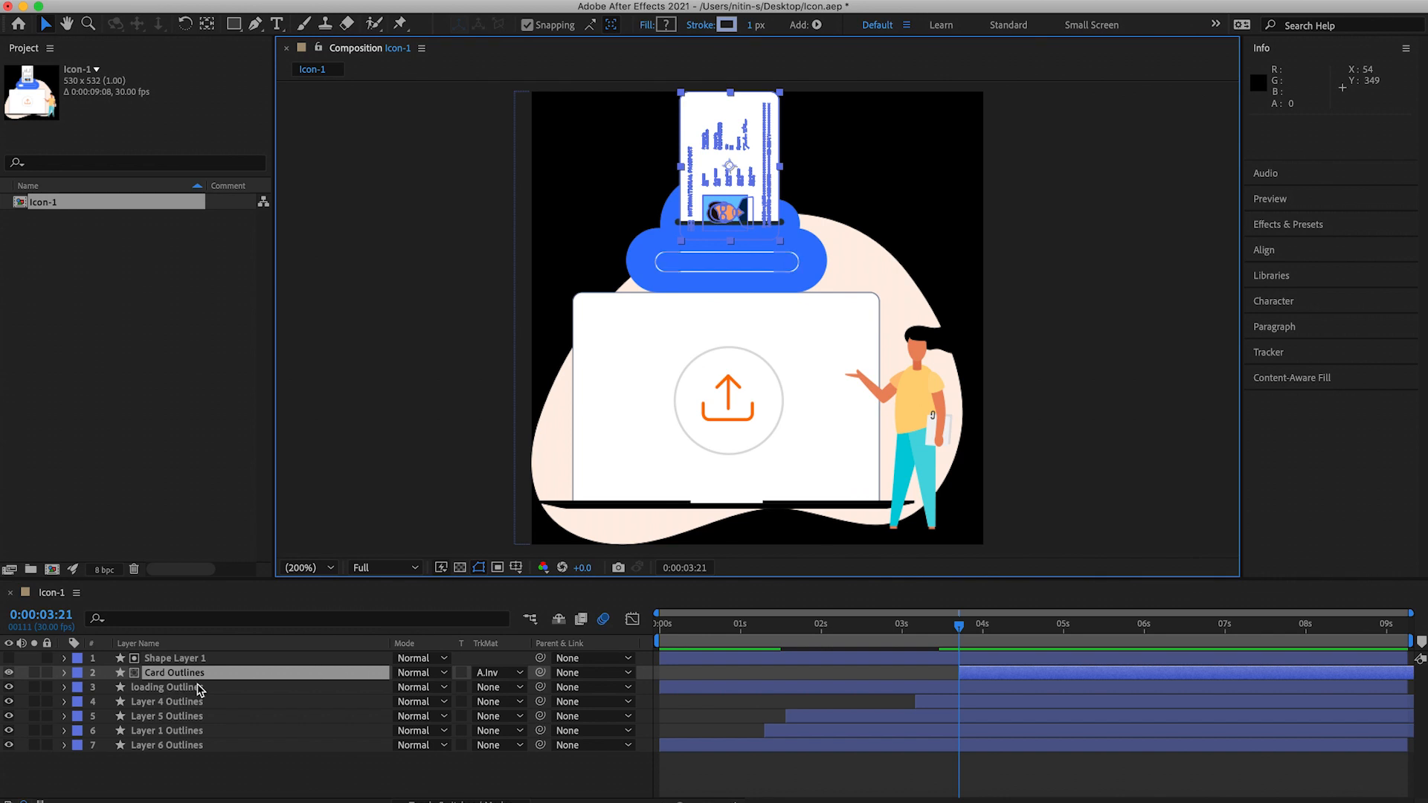
key("p")
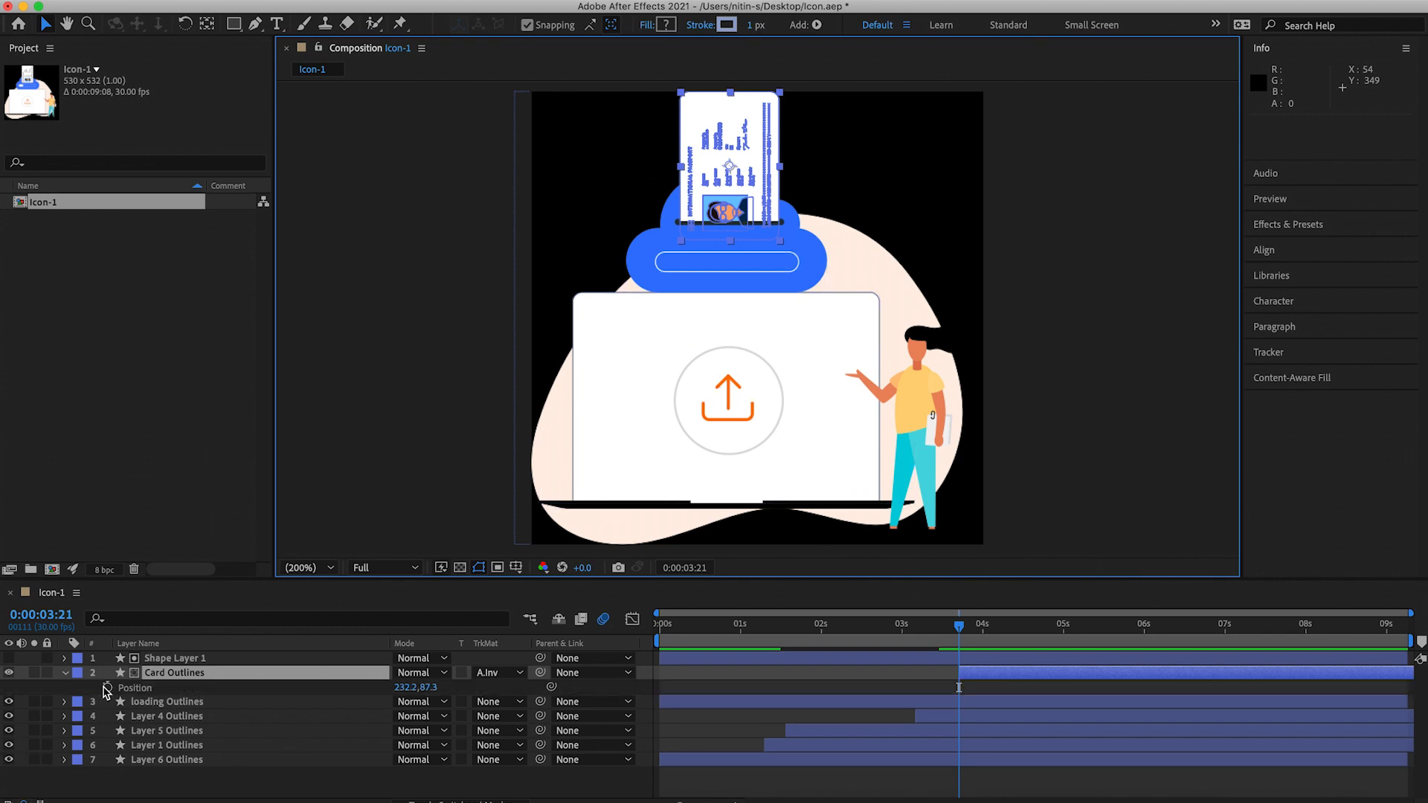
left_click(107, 688)
left_click(1026, 629)
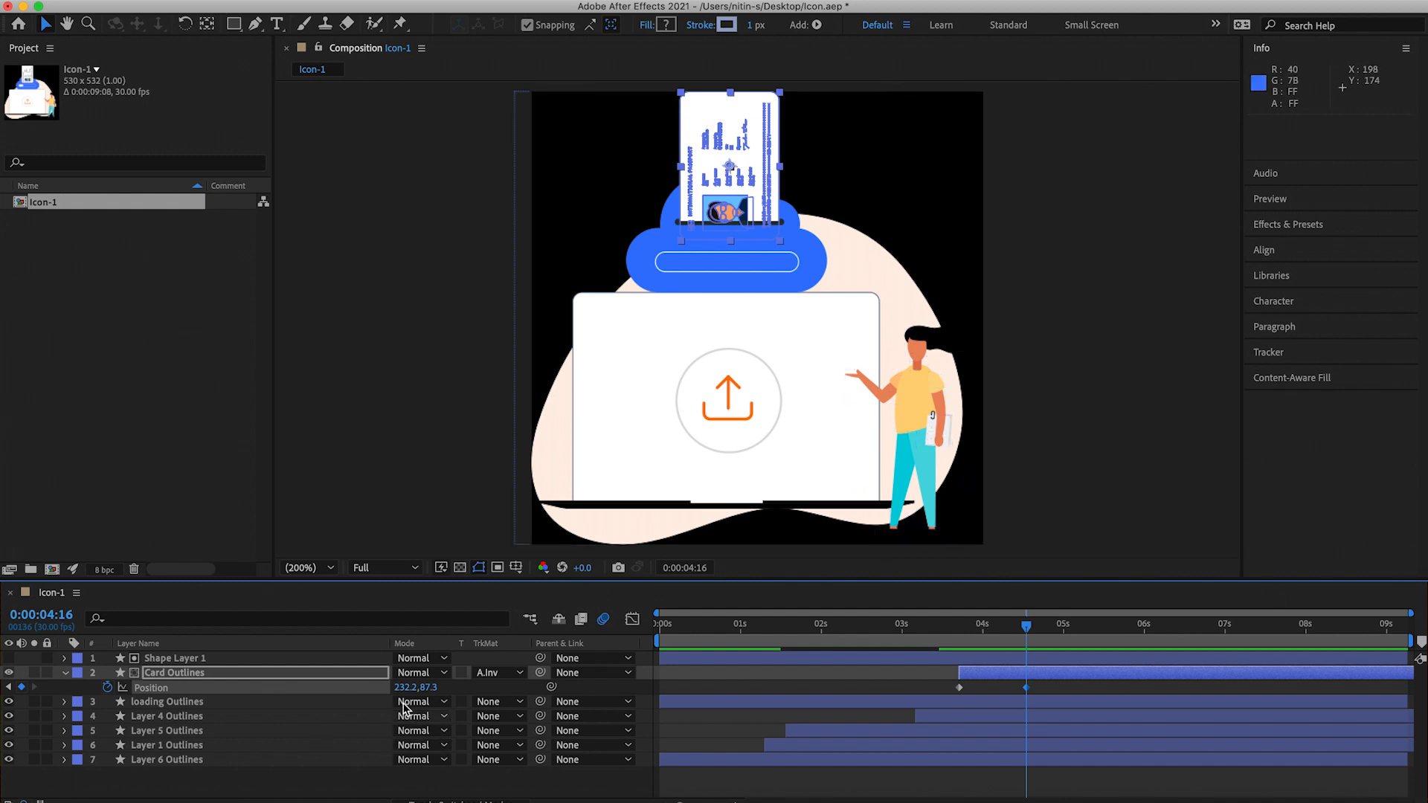
left_click_drag(404, 694, 509, 688)
key("super+z")
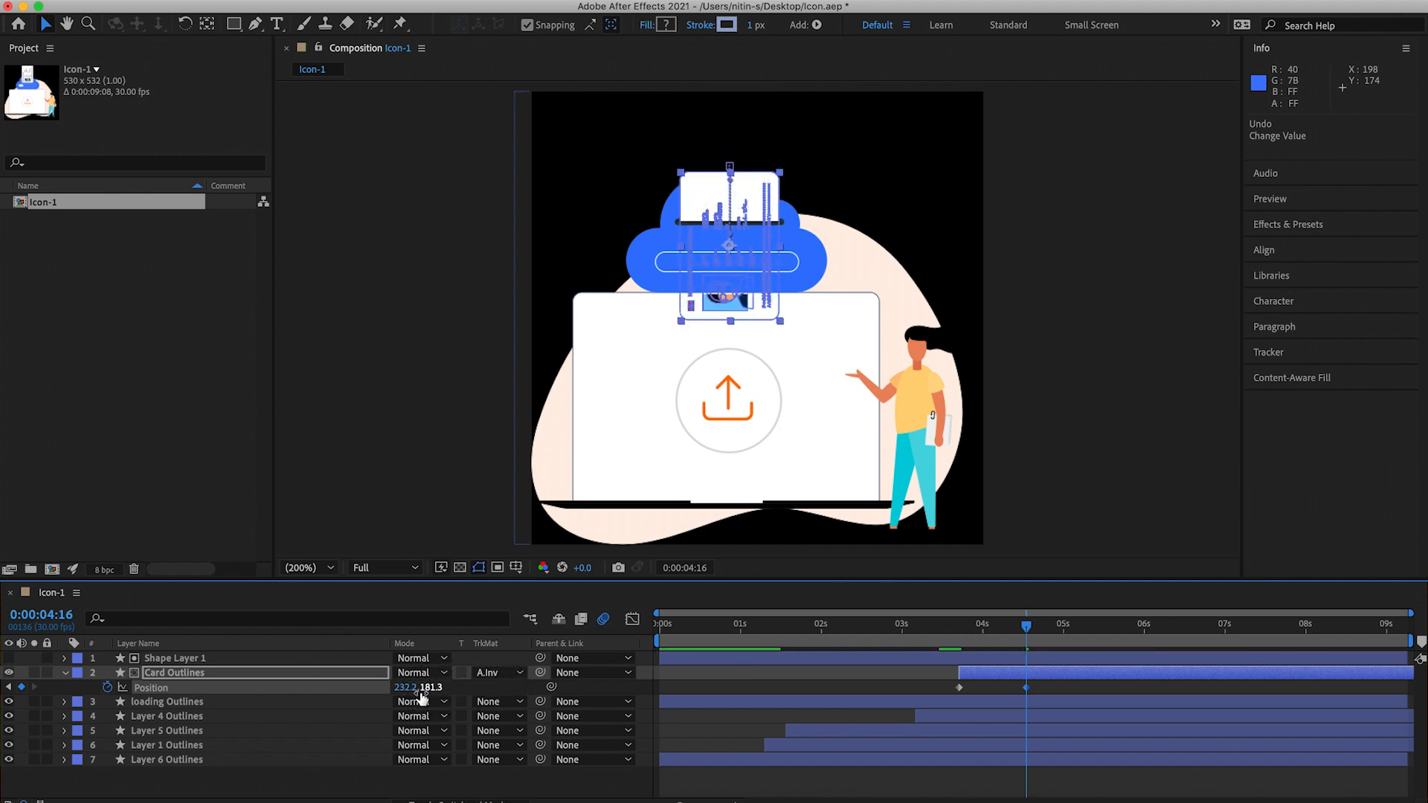
left_click_drag(432, 689, 530, 687)
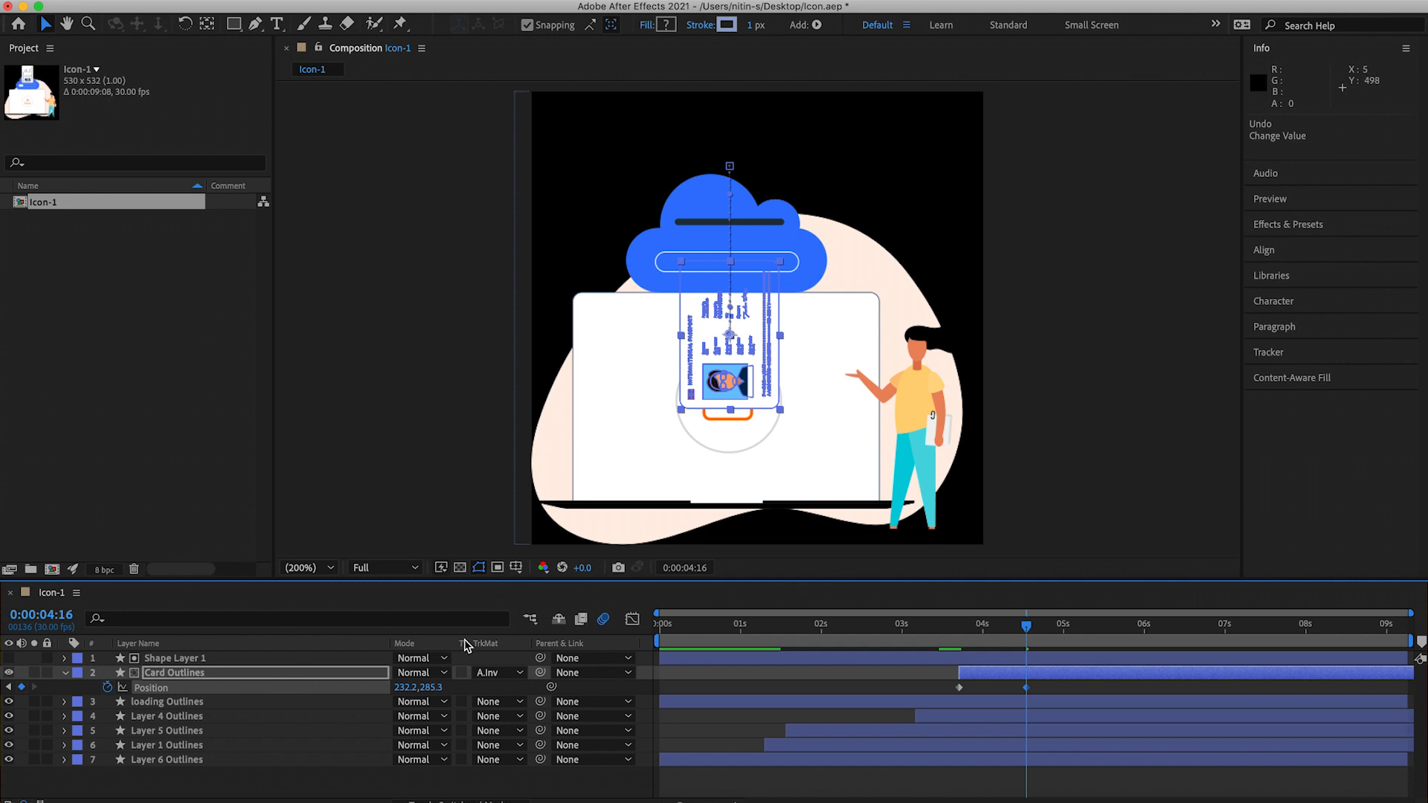
mouse_move(432, 688)
left_mouse_down()
mouse_move(497, 685)
mouse_move(439, 688)
left_mouse_up()
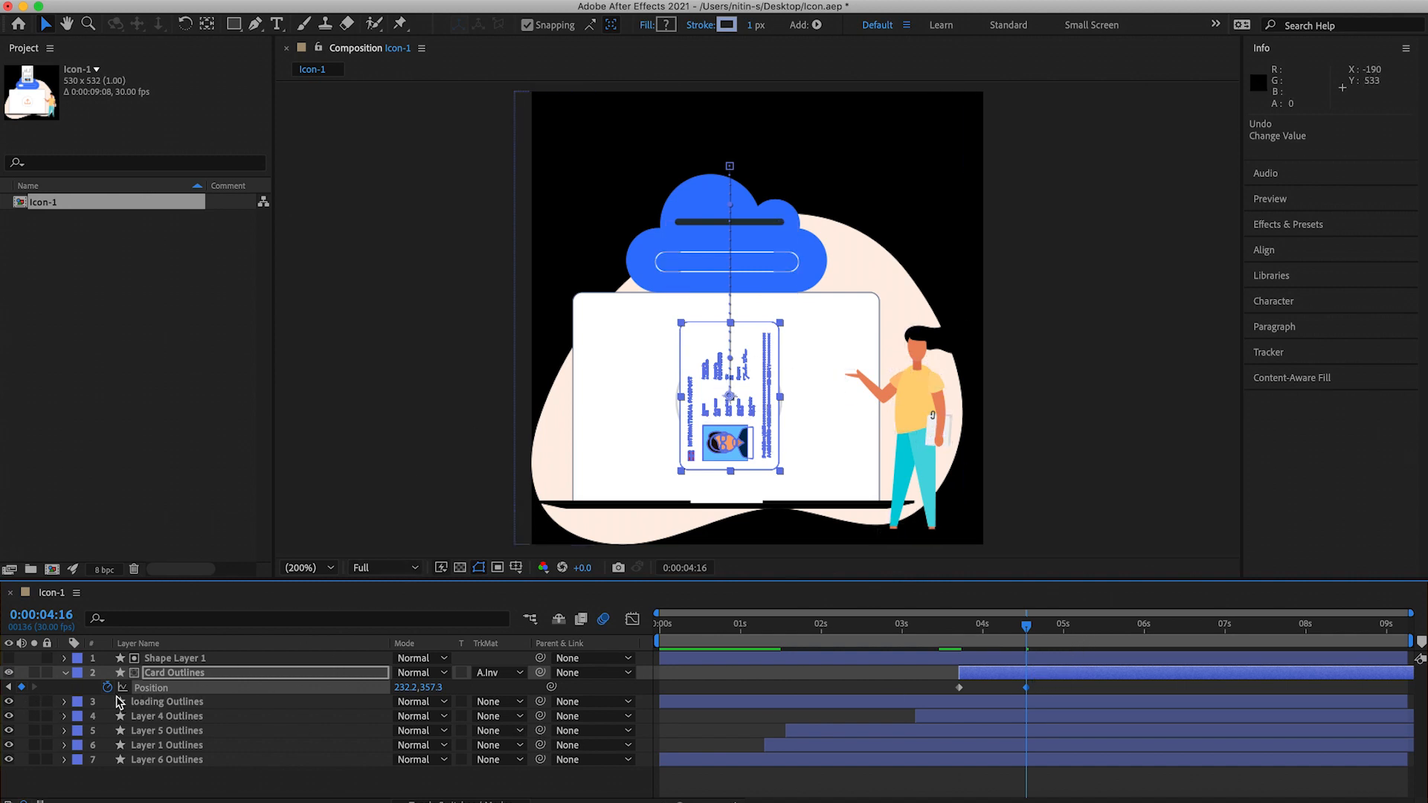
Keyframe the Rotation of Card Outlines from 0° at 0:00:04:16 to 90° at 0:00:05:12 and preview the animation
left_click(65, 673)
left_click(65, 673)
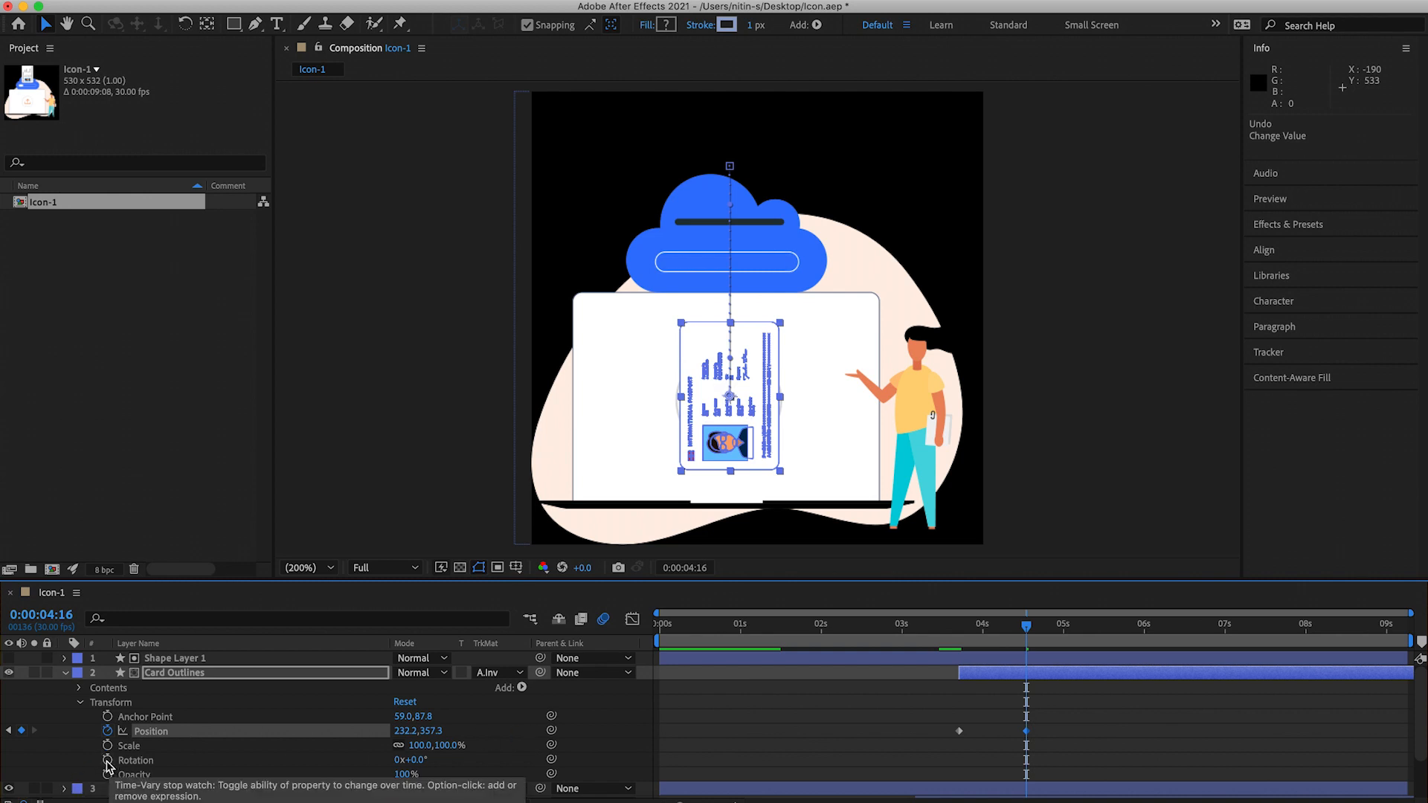
left_click(108, 761)
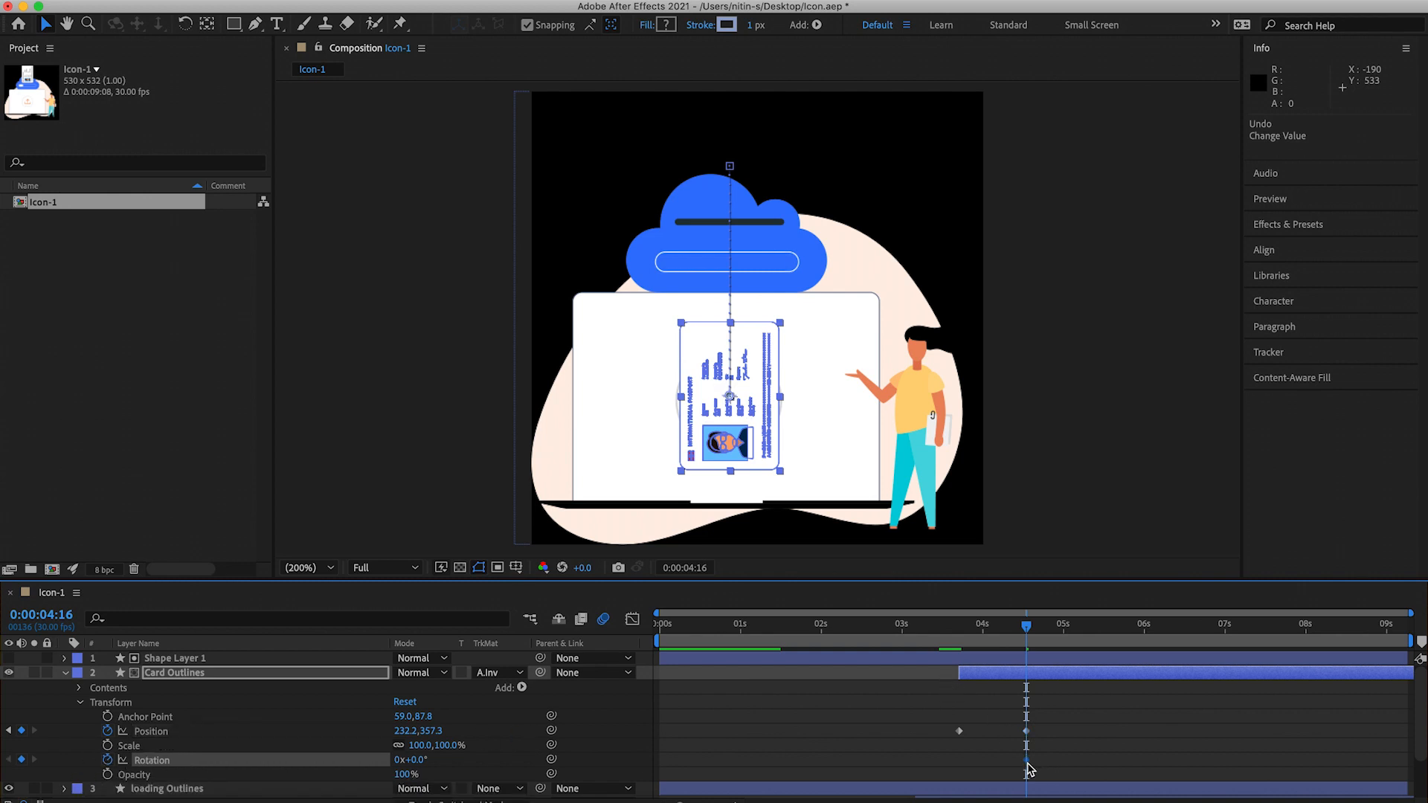
left_click(1097, 630)
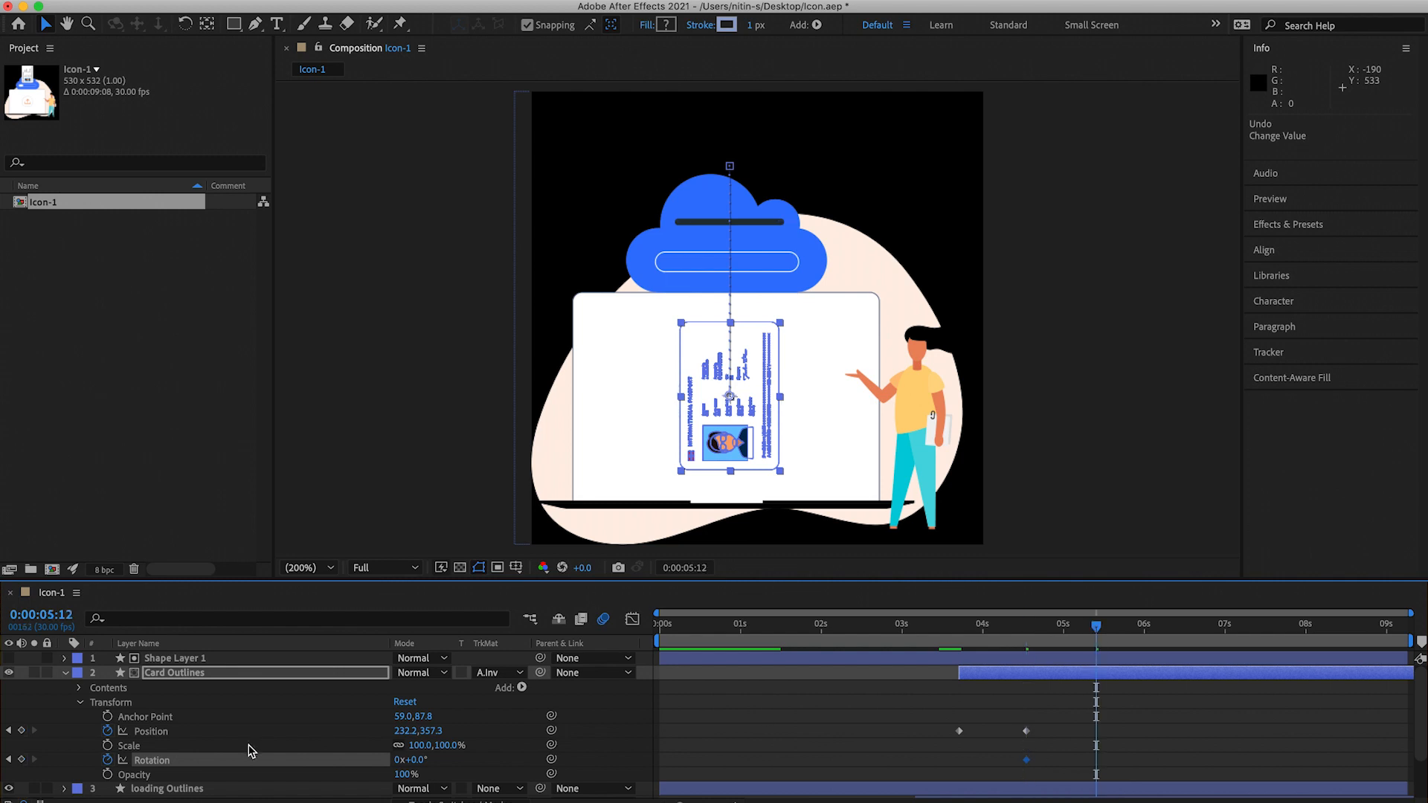
left_click(21, 759)
left_click(1027, 629)
left_click_drag(1062, 639, 1099, 639)
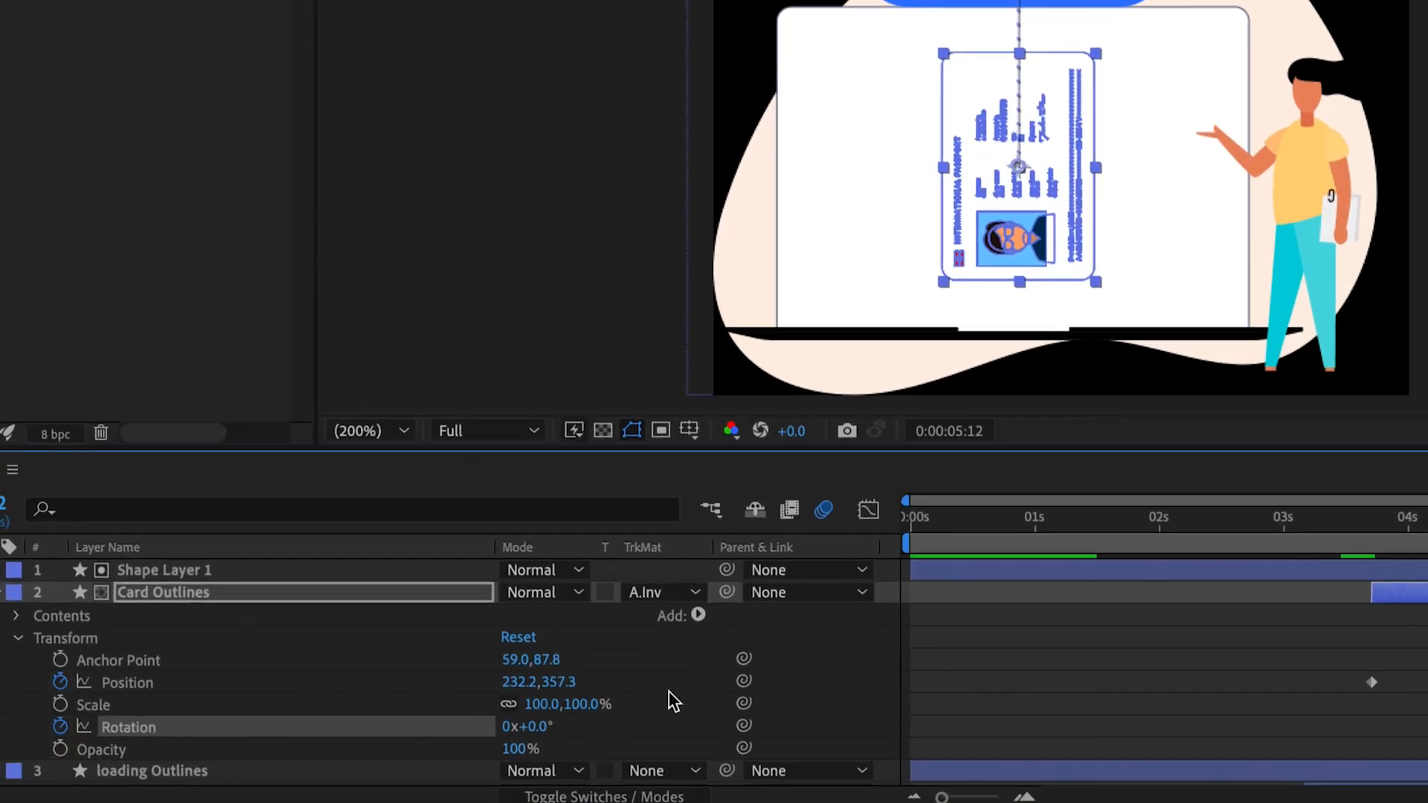
left_click(644, 727)
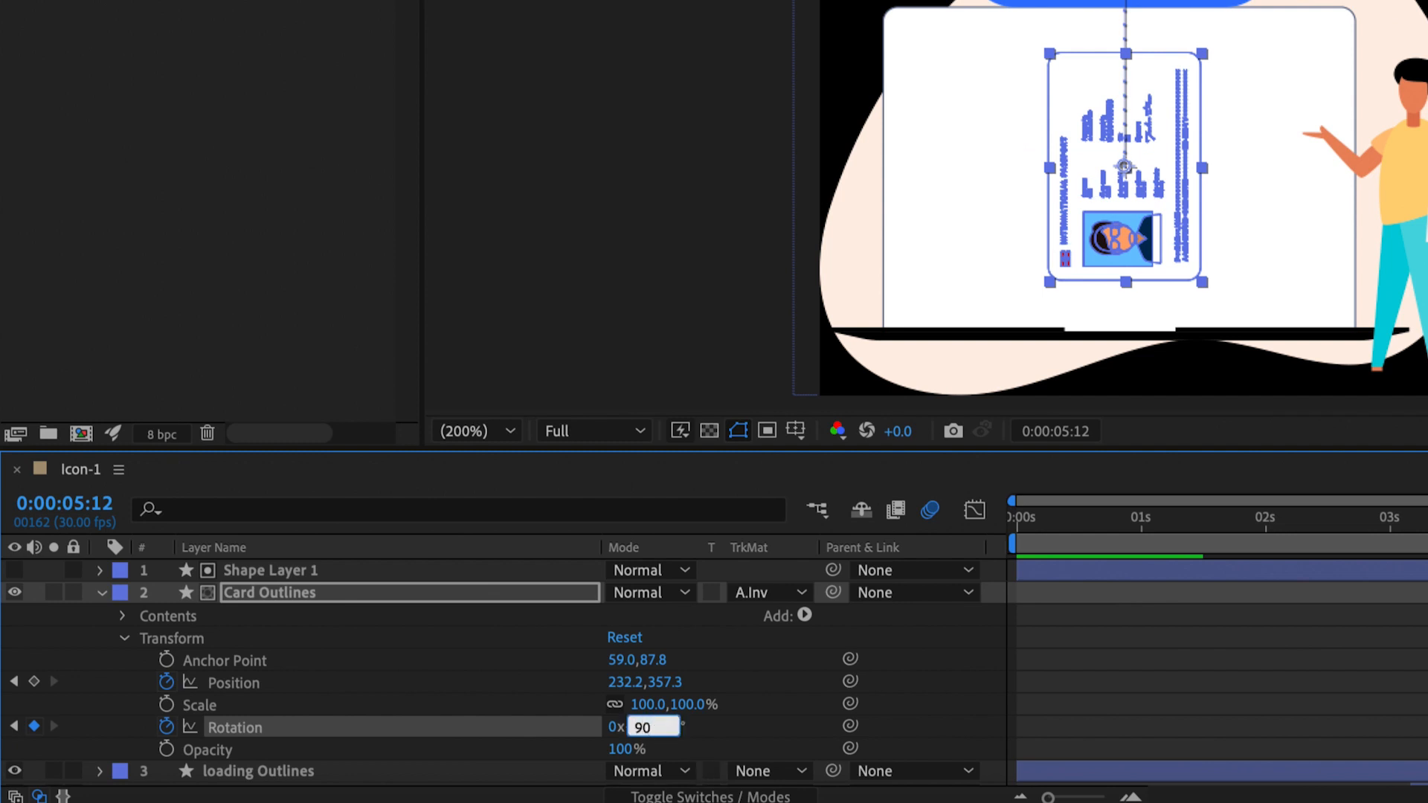
key("Return")
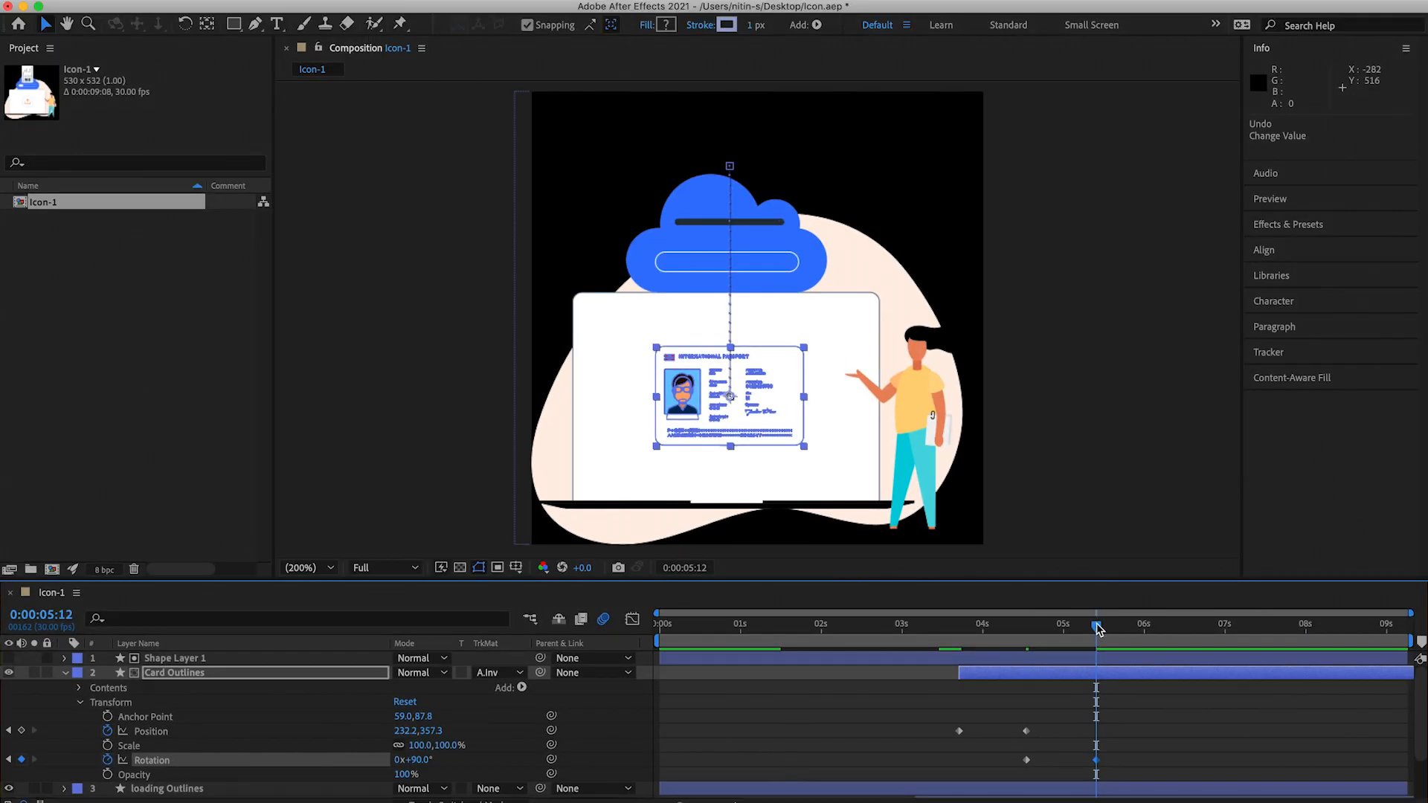
left_click_drag(1098, 628, 939, 631)
key("space")
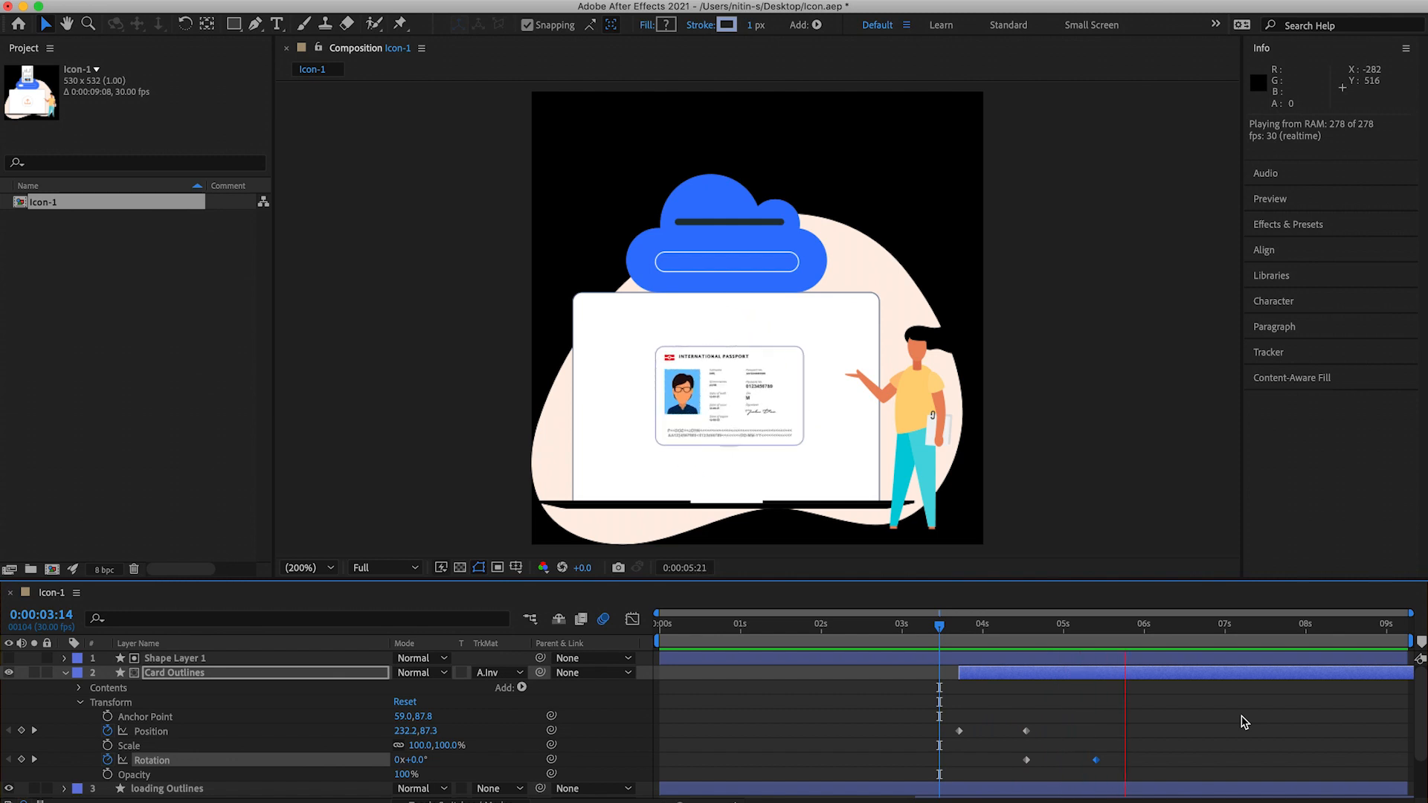
key("space")
Keyframe the Scale of Card Outlines from 100% at 0:00:04:16 to 164% at 0:00:05:12 and preview it
left_click(1027, 631)
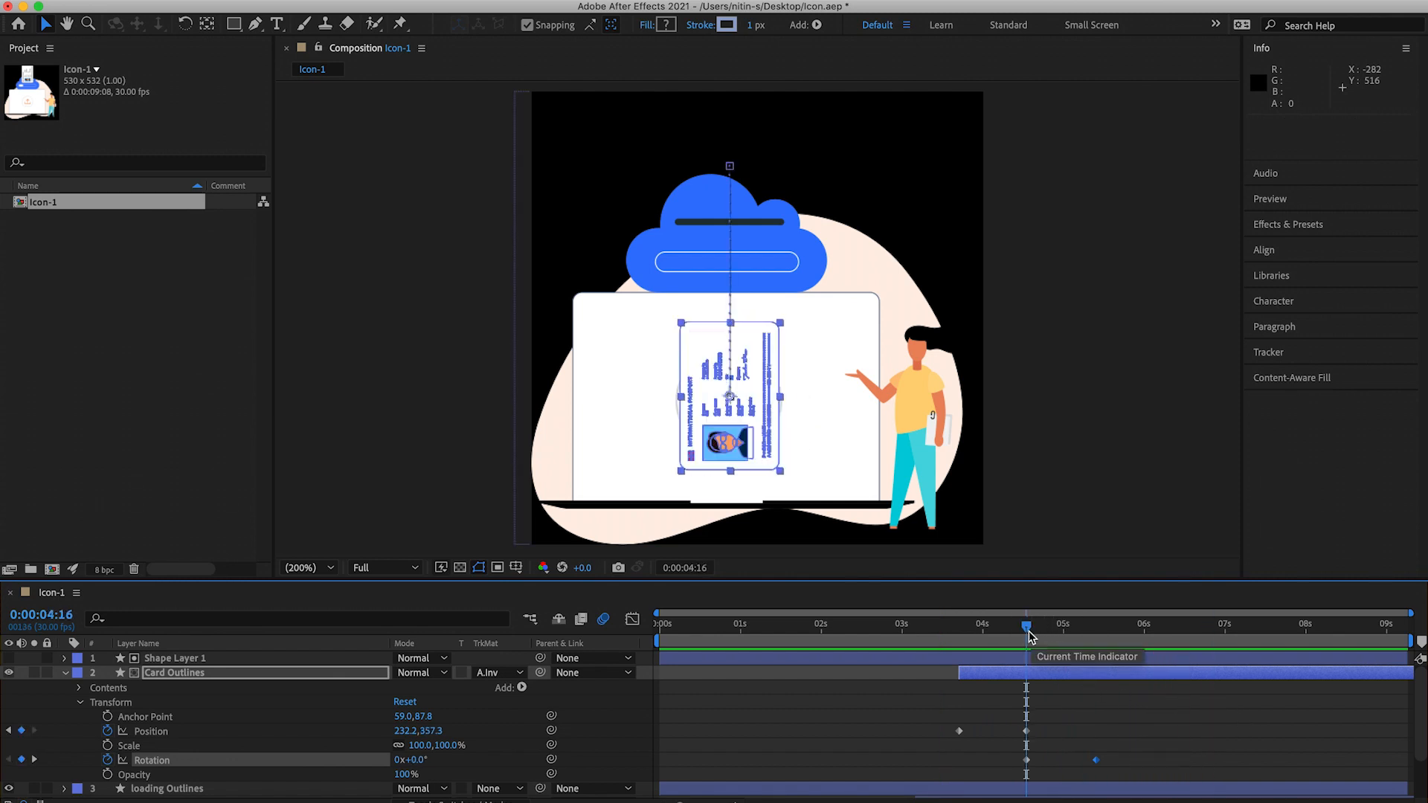
key("space")
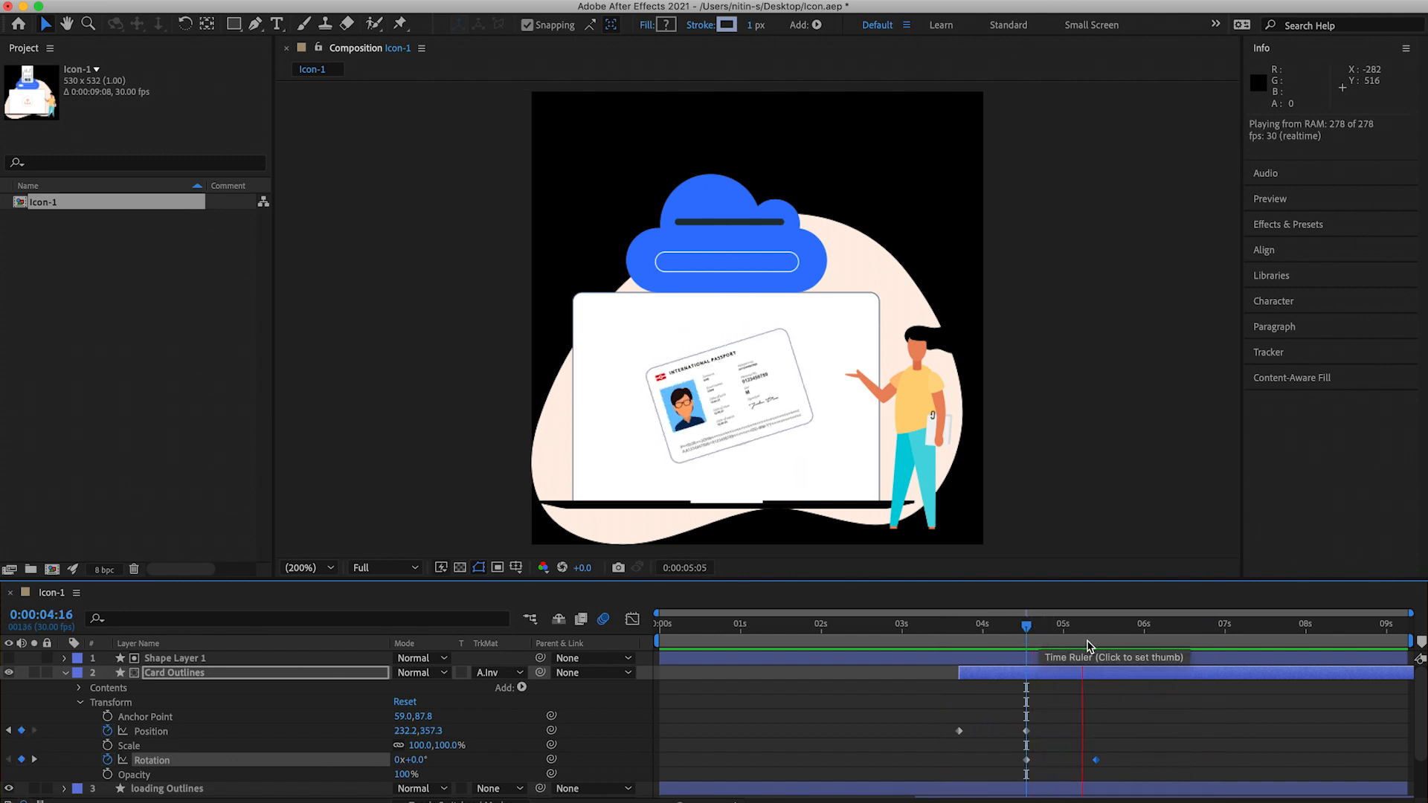
key("space")
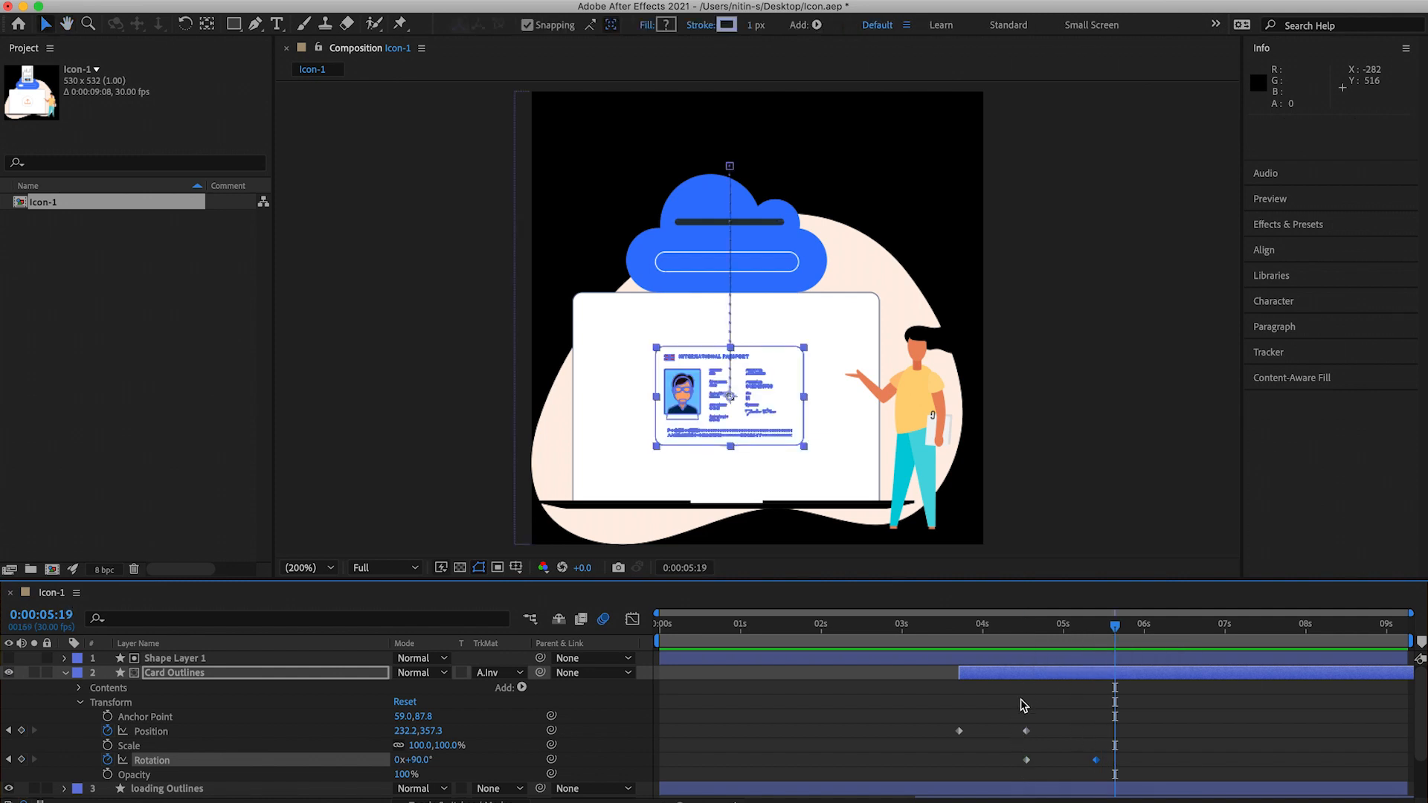
left_click_drag(1038, 638, 1026, 635)
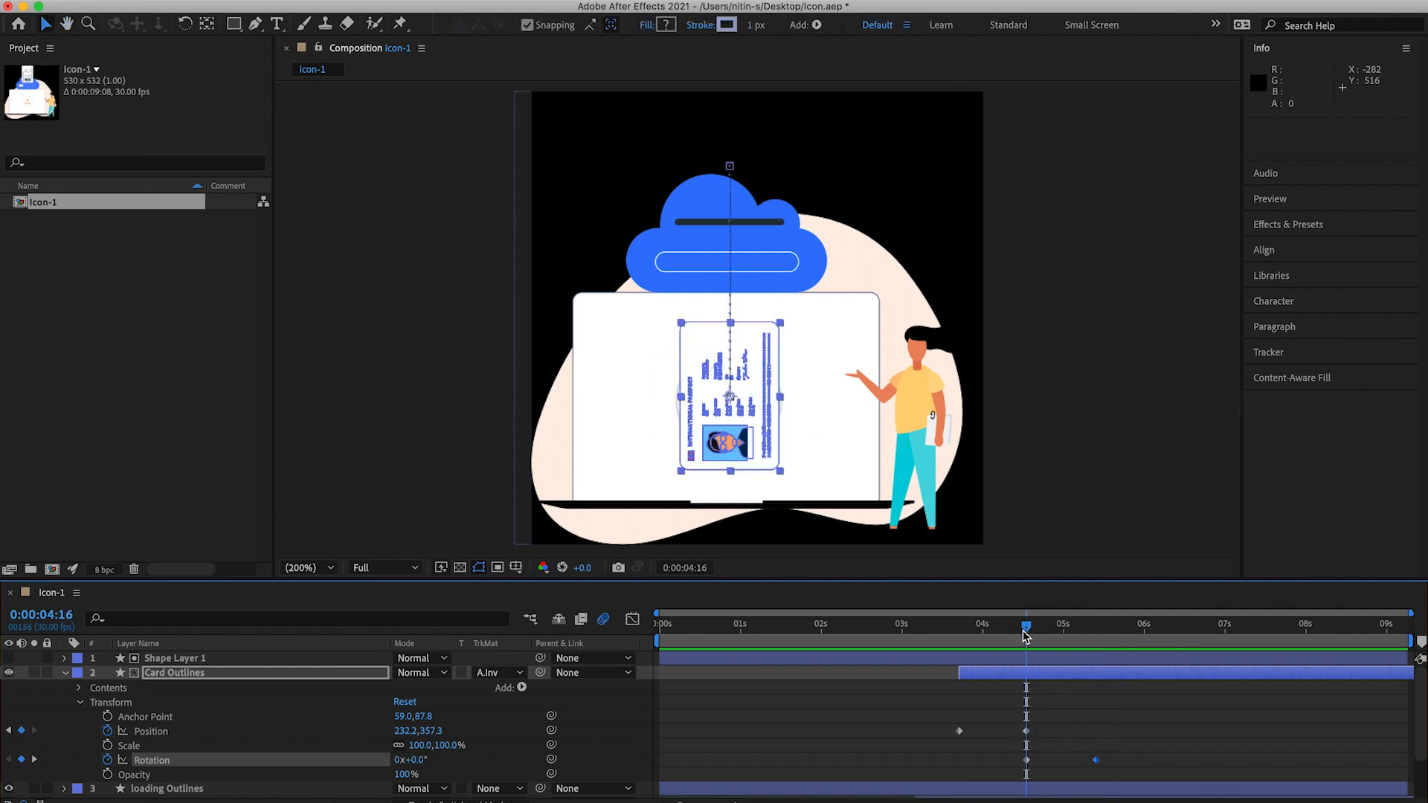
left_click(108, 746)
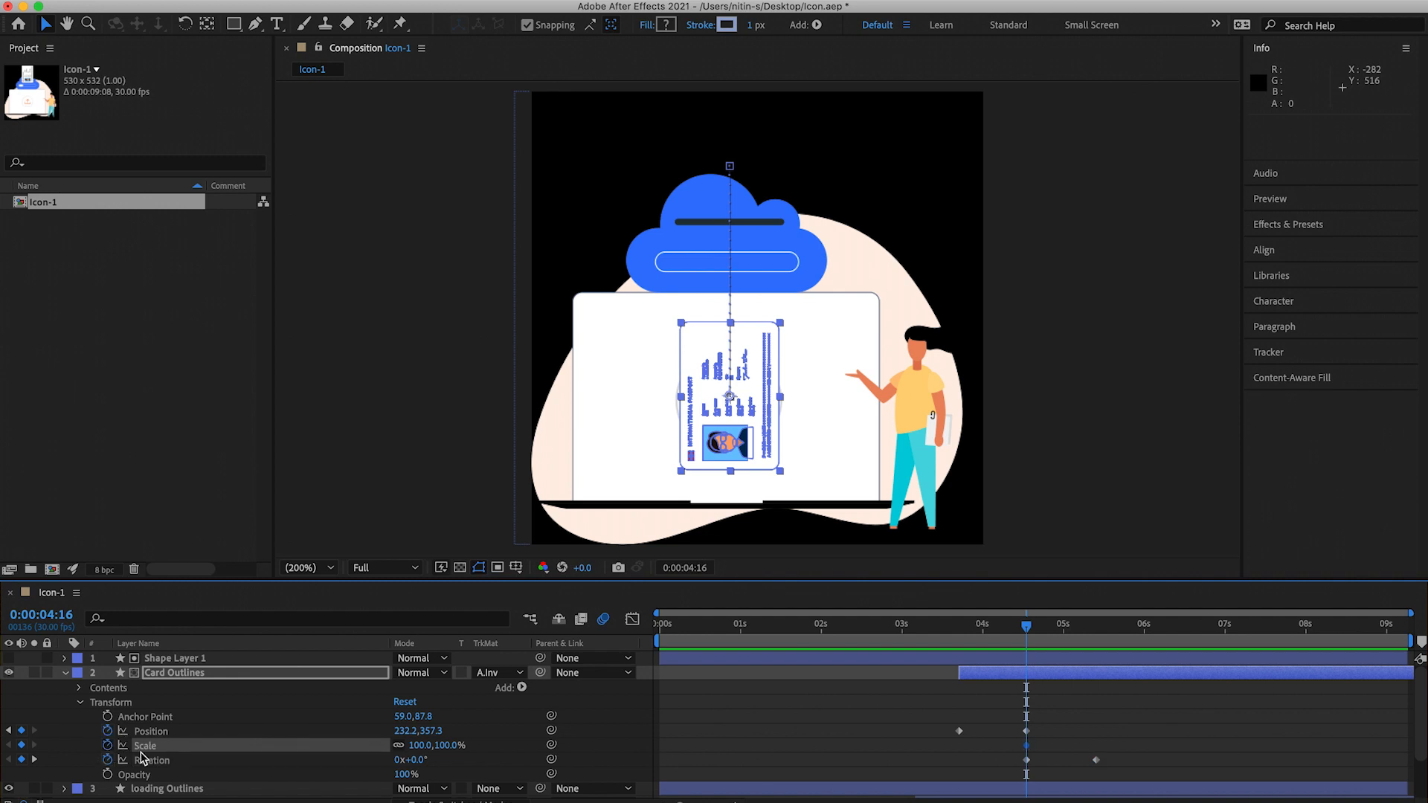
left_click(1098, 627)
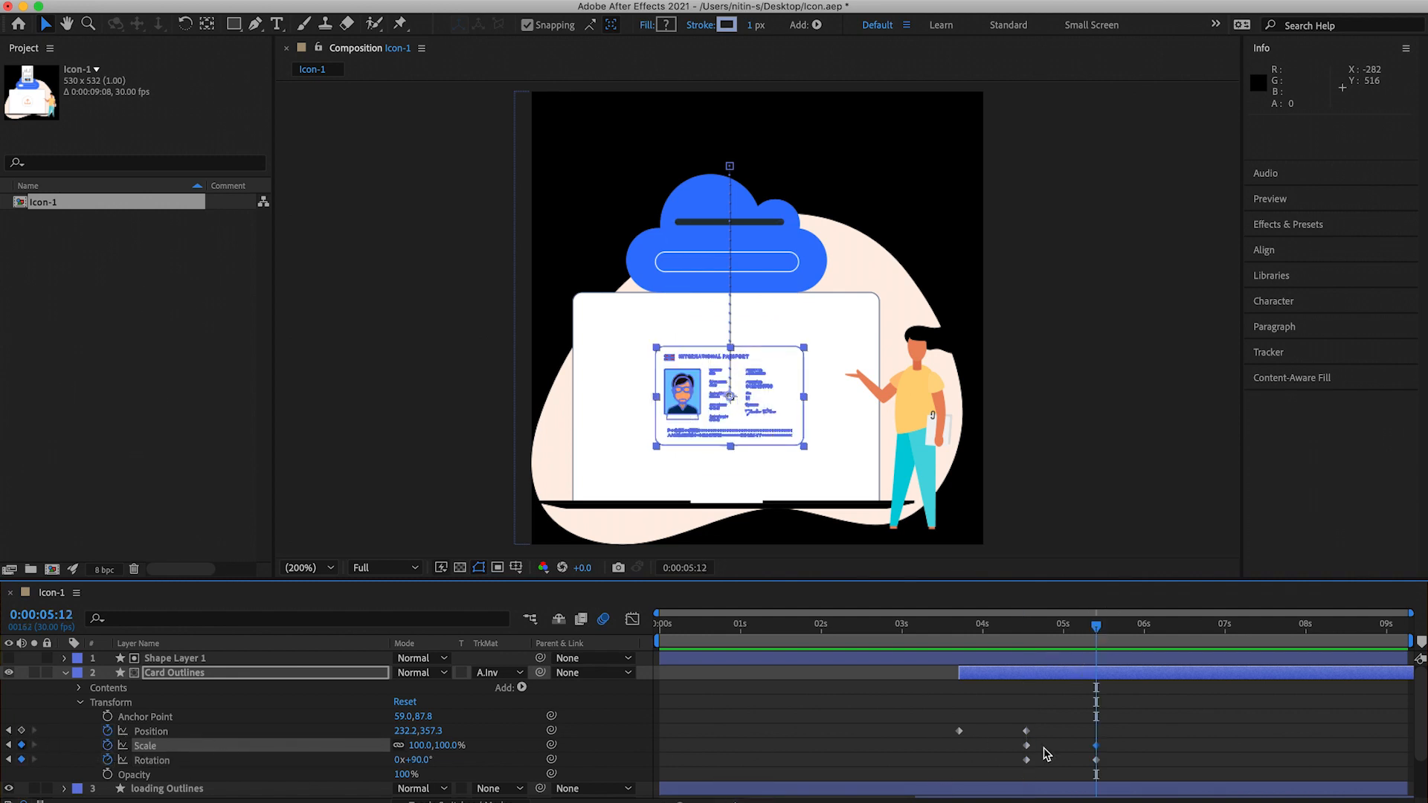
left_click(1098, 748)
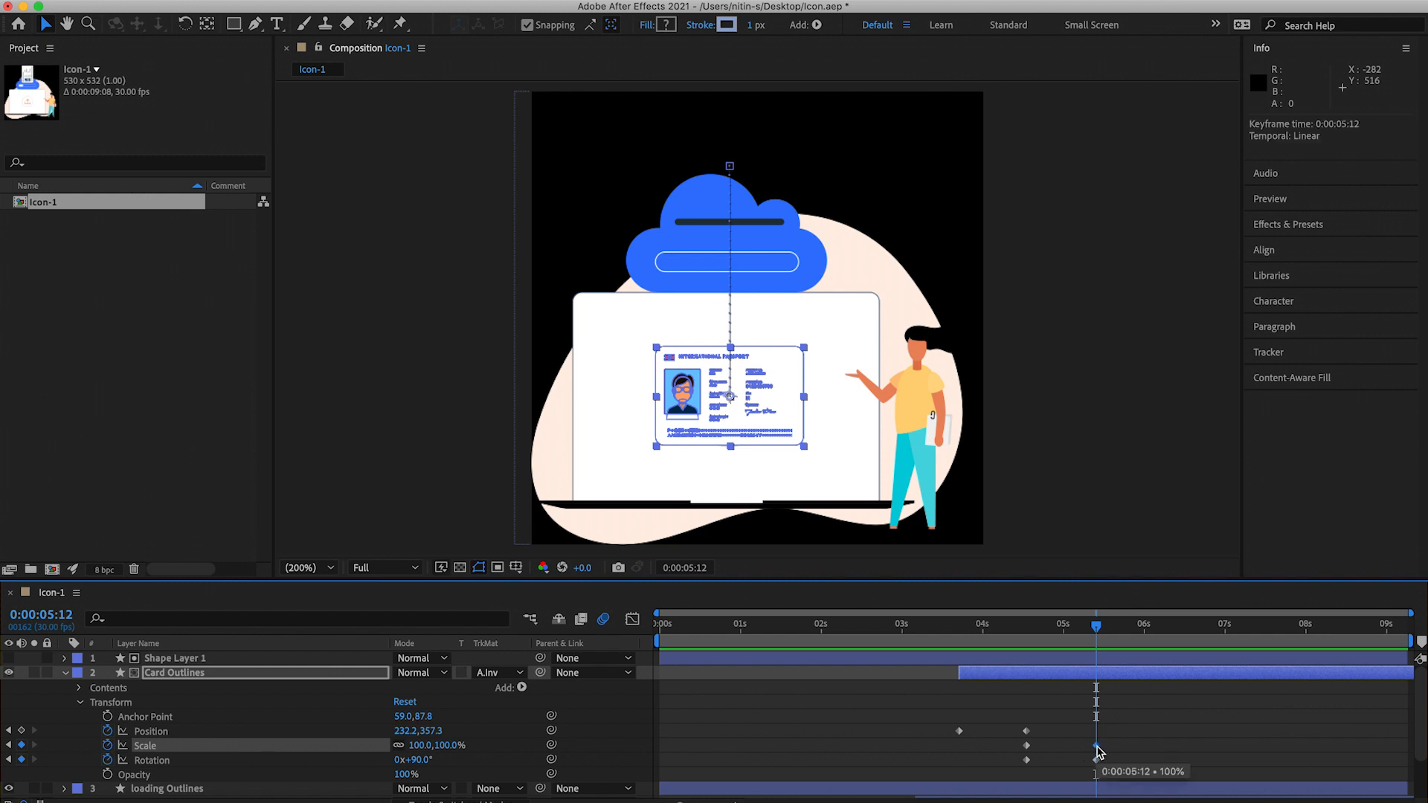
left_click_drag(419, 747, 473, 744)
left_click_drag(1098, 638, 956, 634)
key("space")
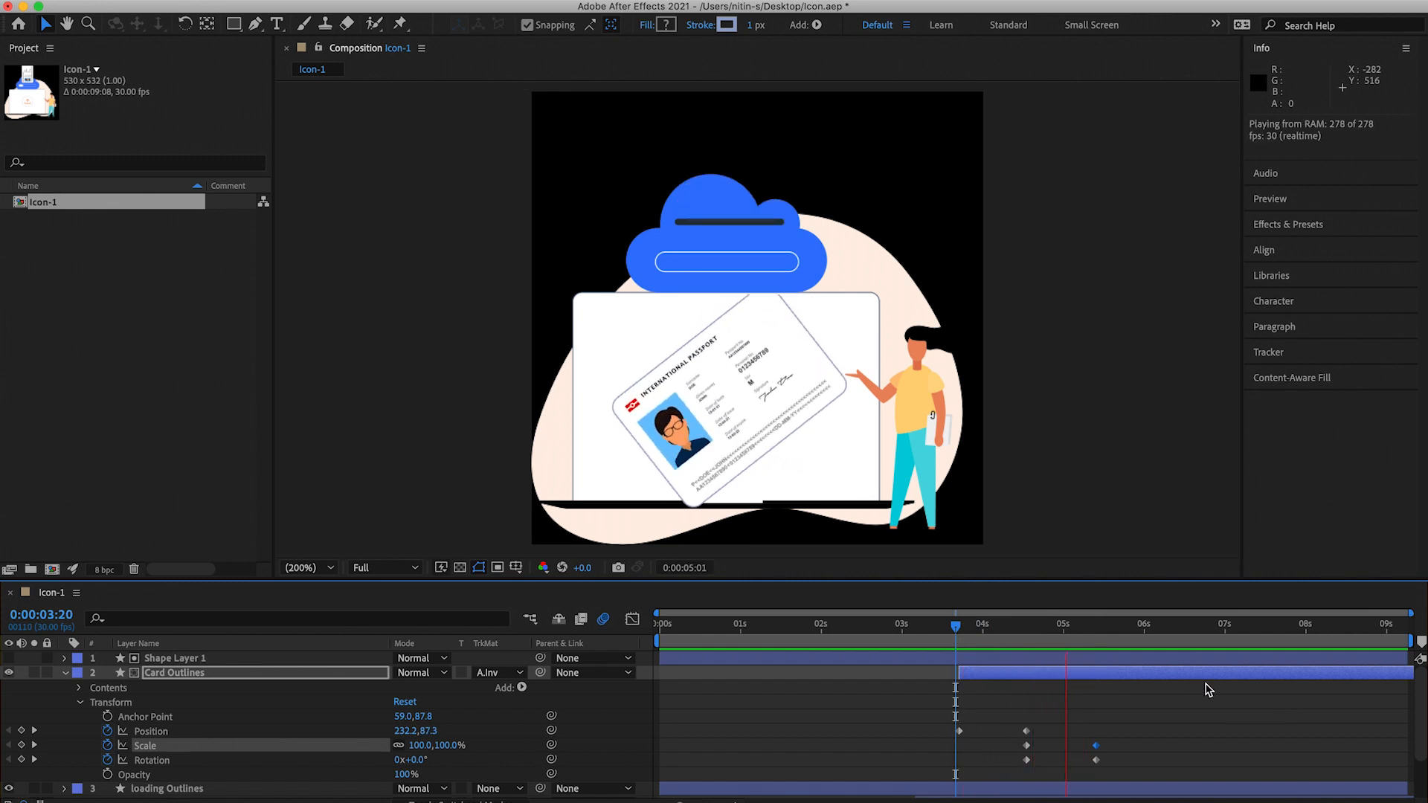
key("space")
Shift both Scale keyframes of Card Outlines together so the first sits at 0:00:05:08, and preview the result
mouse_move(1105, 745)
left_mouse_down()
mouse_move(1025, 751)
mouse_move(1086, 746)
left_mouse_up()
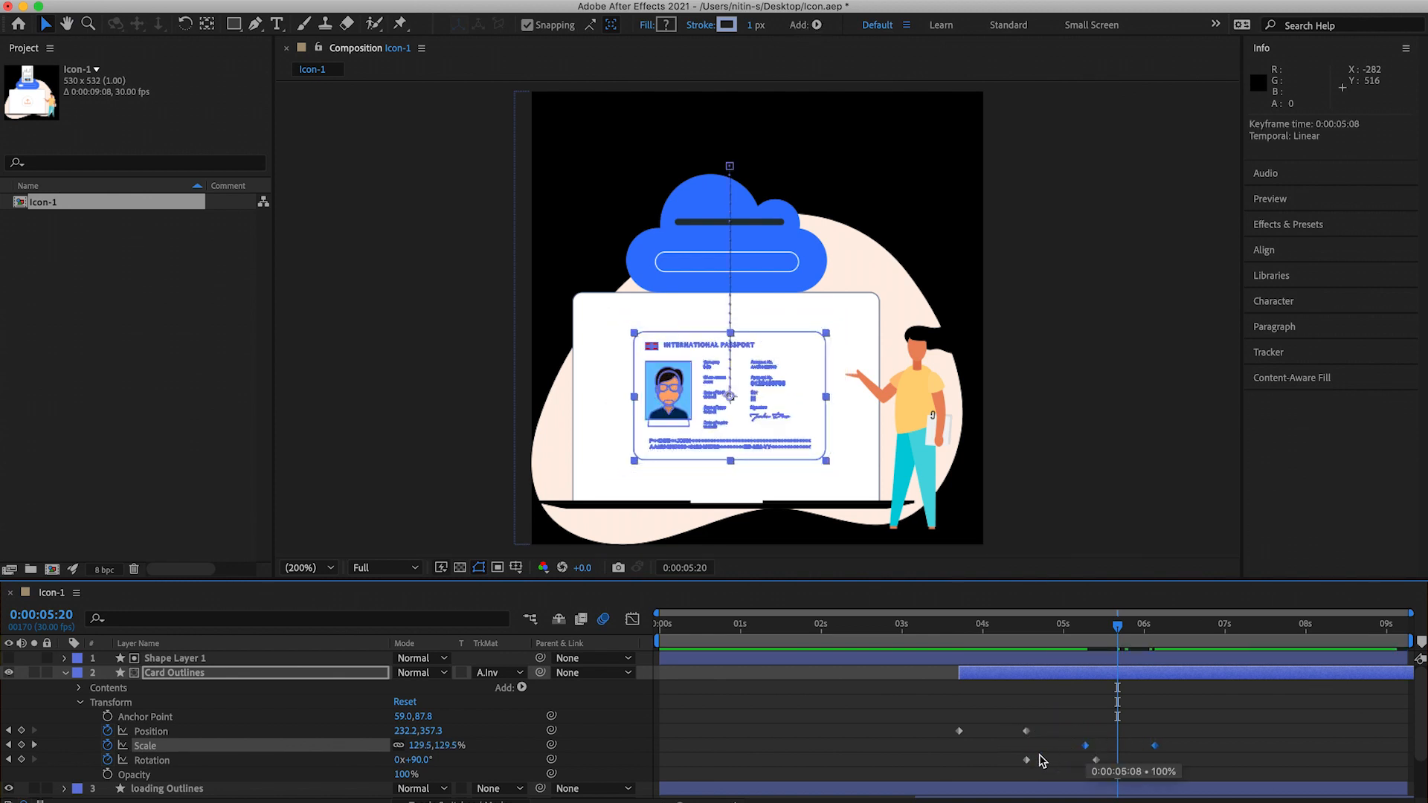
left_click_drag(1017, 636, 1152, 638)
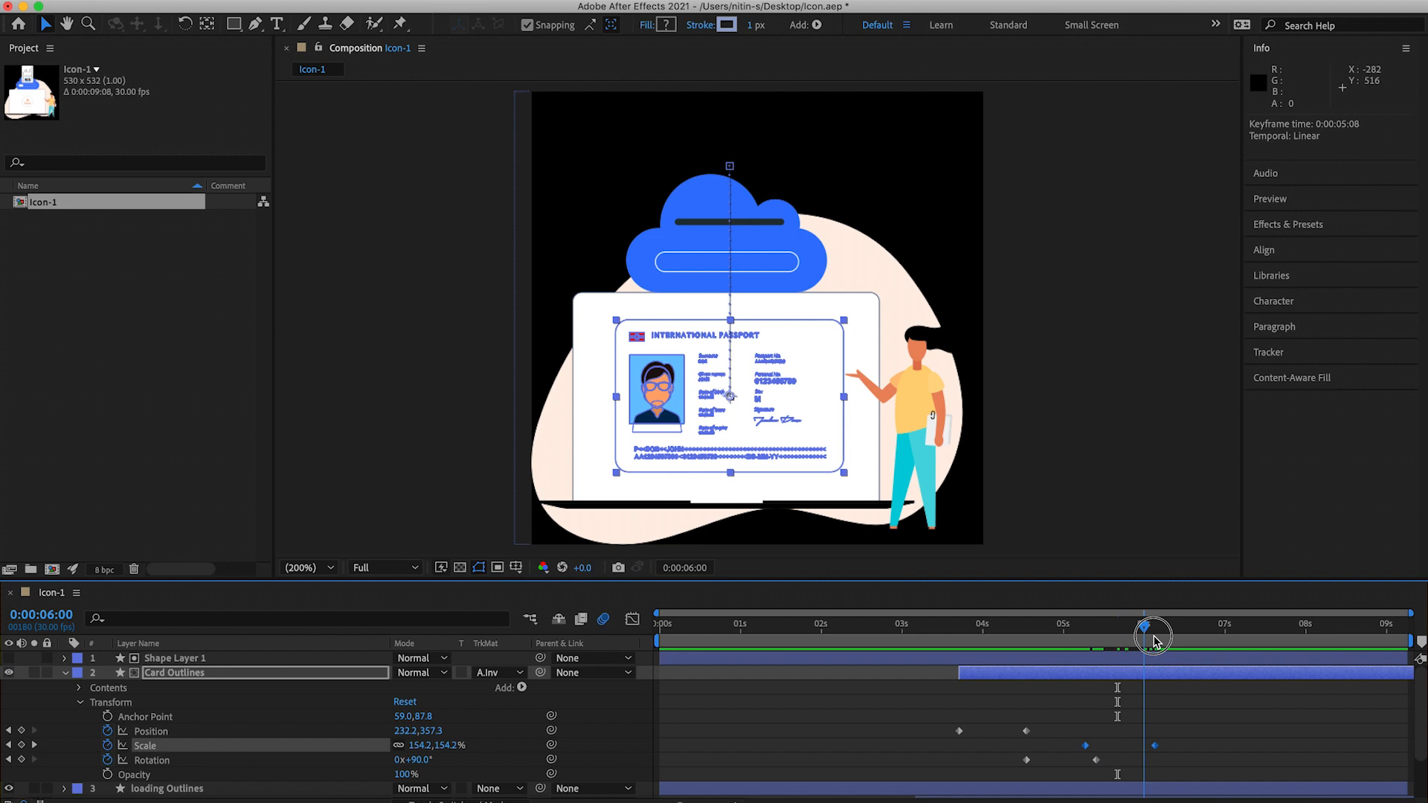
left_click_drag(1010, 637, 970, 639)
key("space")
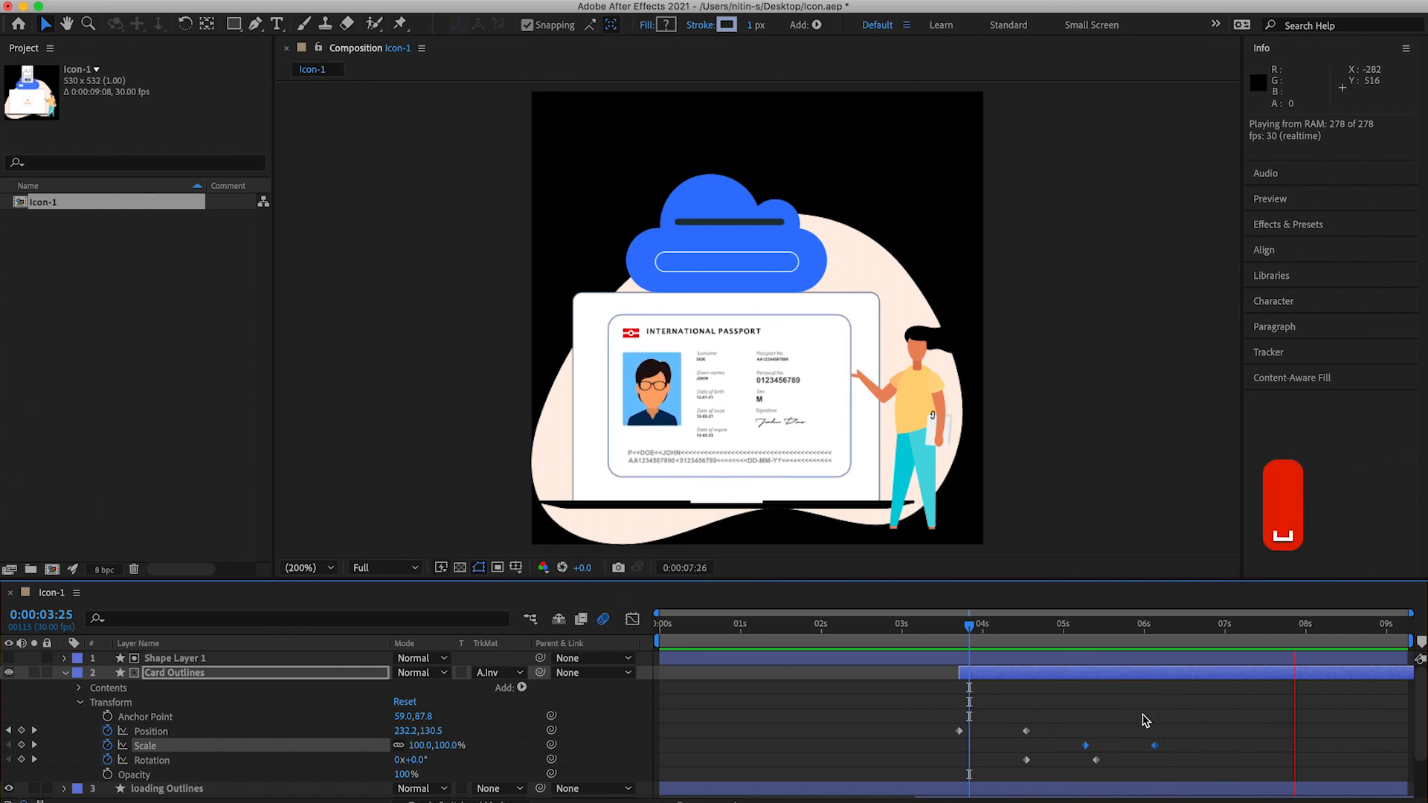
key("space")
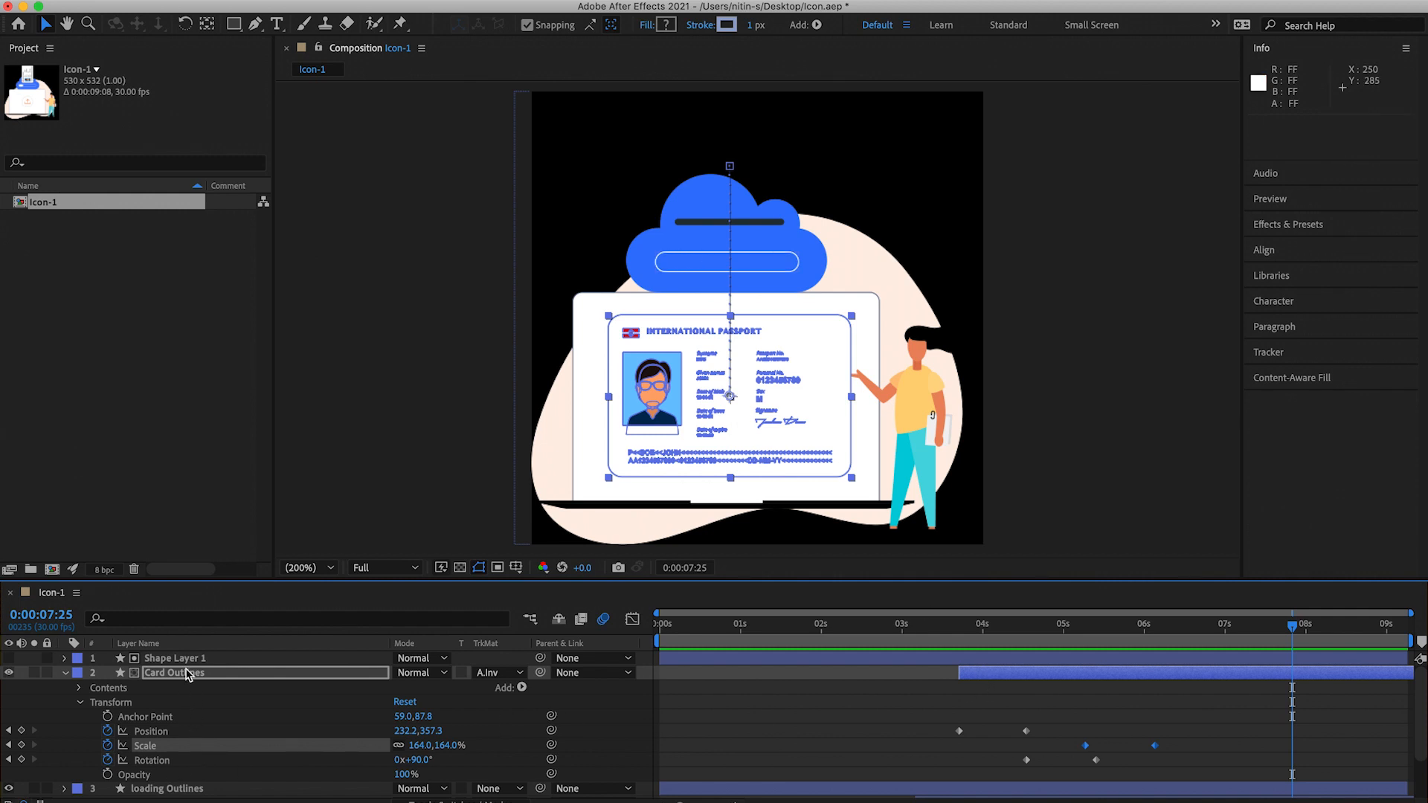
Collapse Card Outlines and shift loading Outlines in time to start at 0:00:03:21, checking its timing in playback
left_click(65, 674)
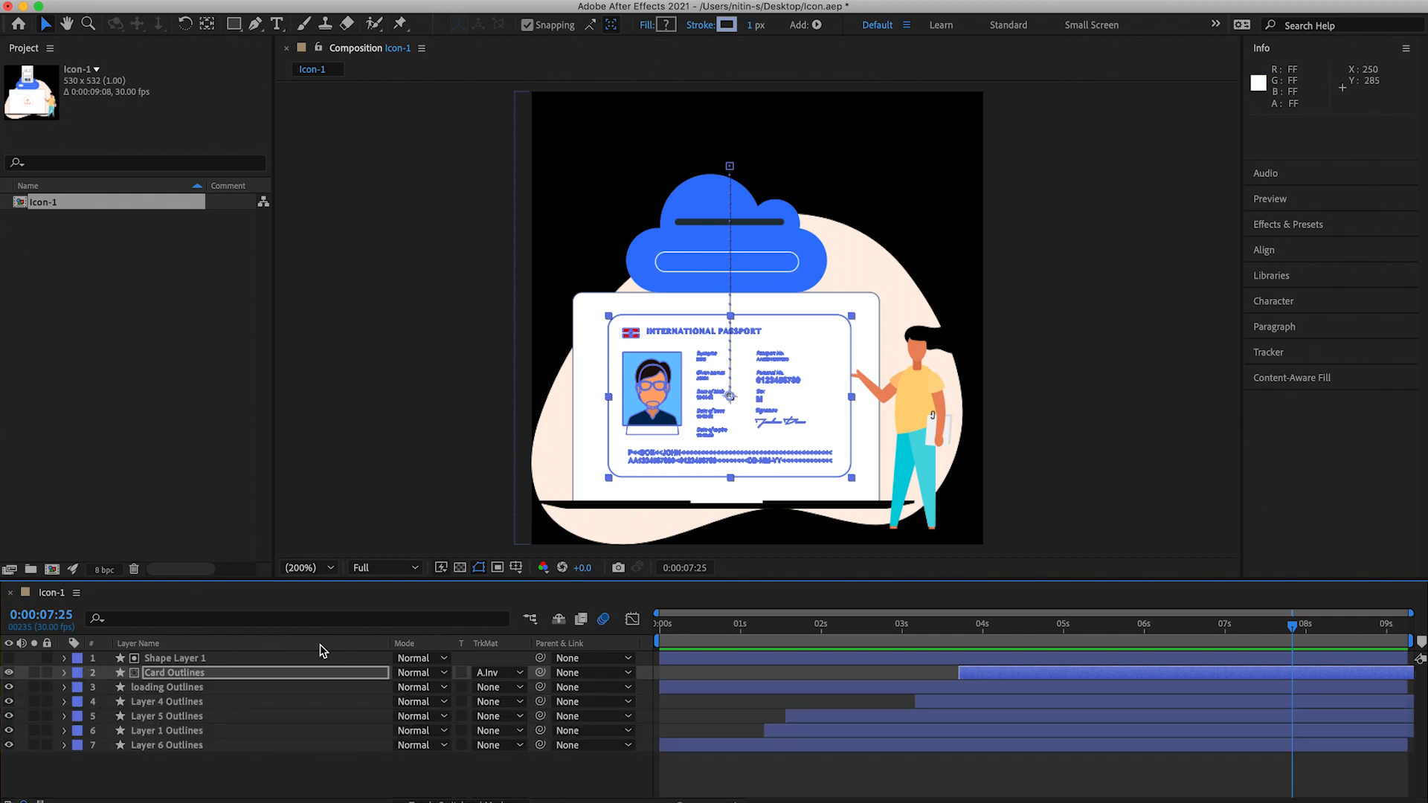
left_click(165, 689)
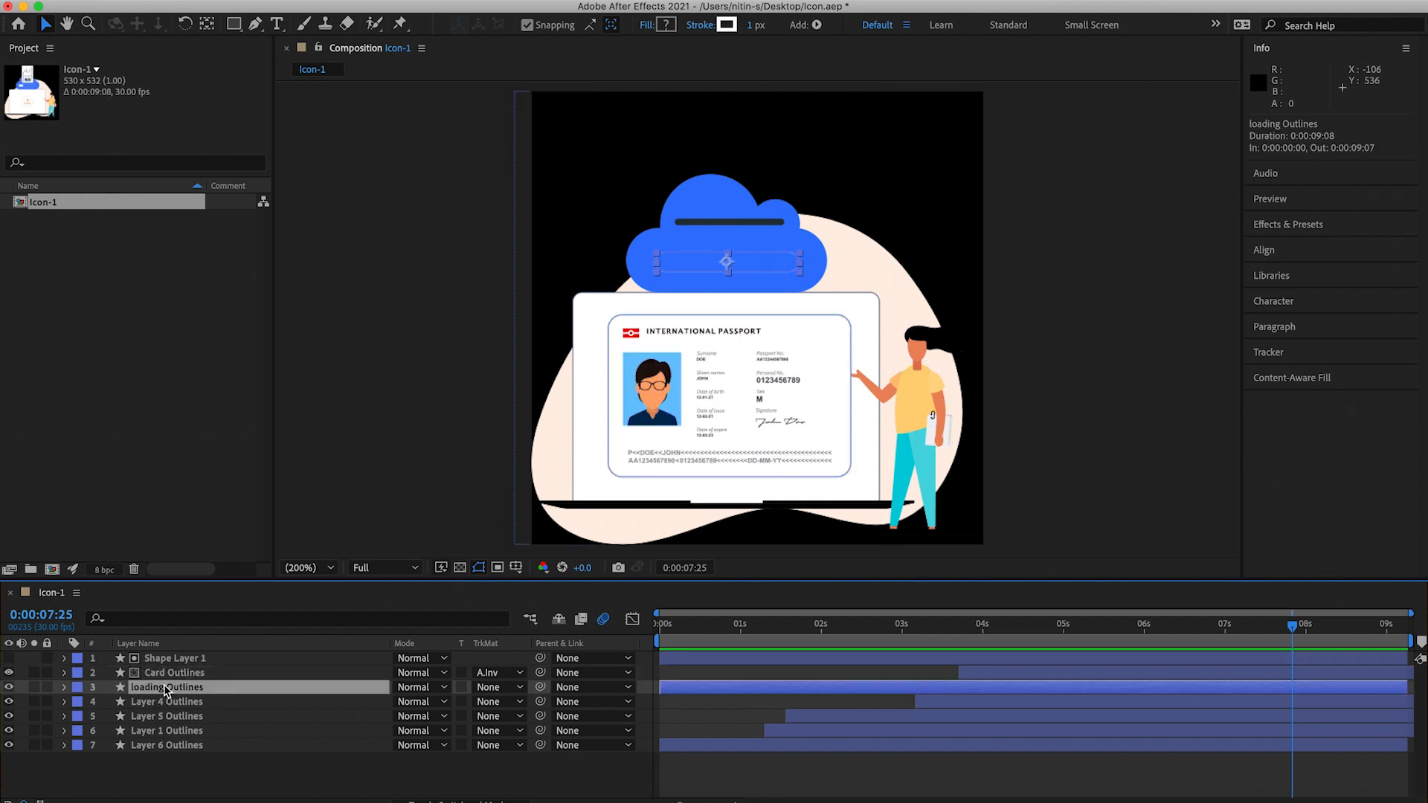
left_click_drag(715, 687, 995, 693)
scroll(972, 695, "up", 2)
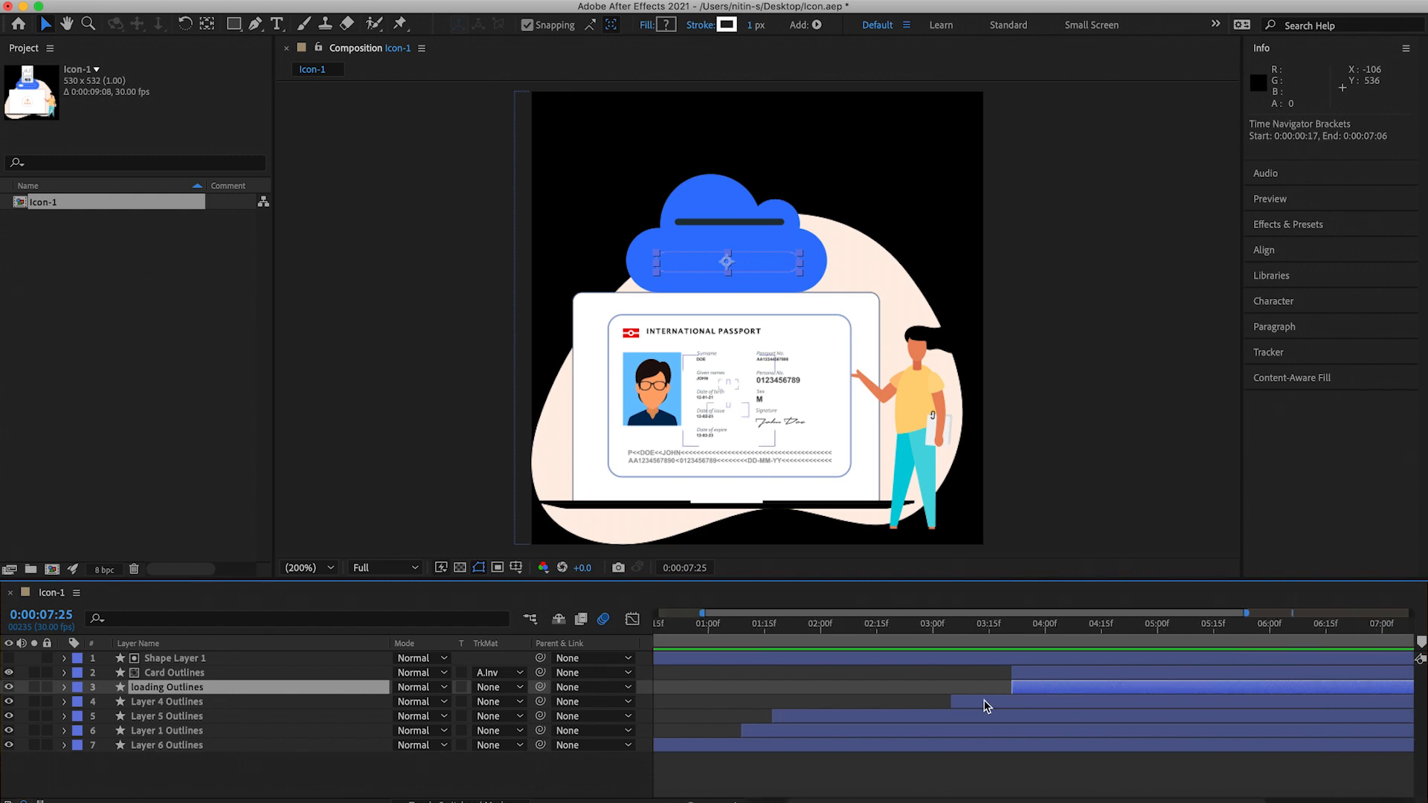
left_click_drag(1020, 628, 1011, 628)
key("space")
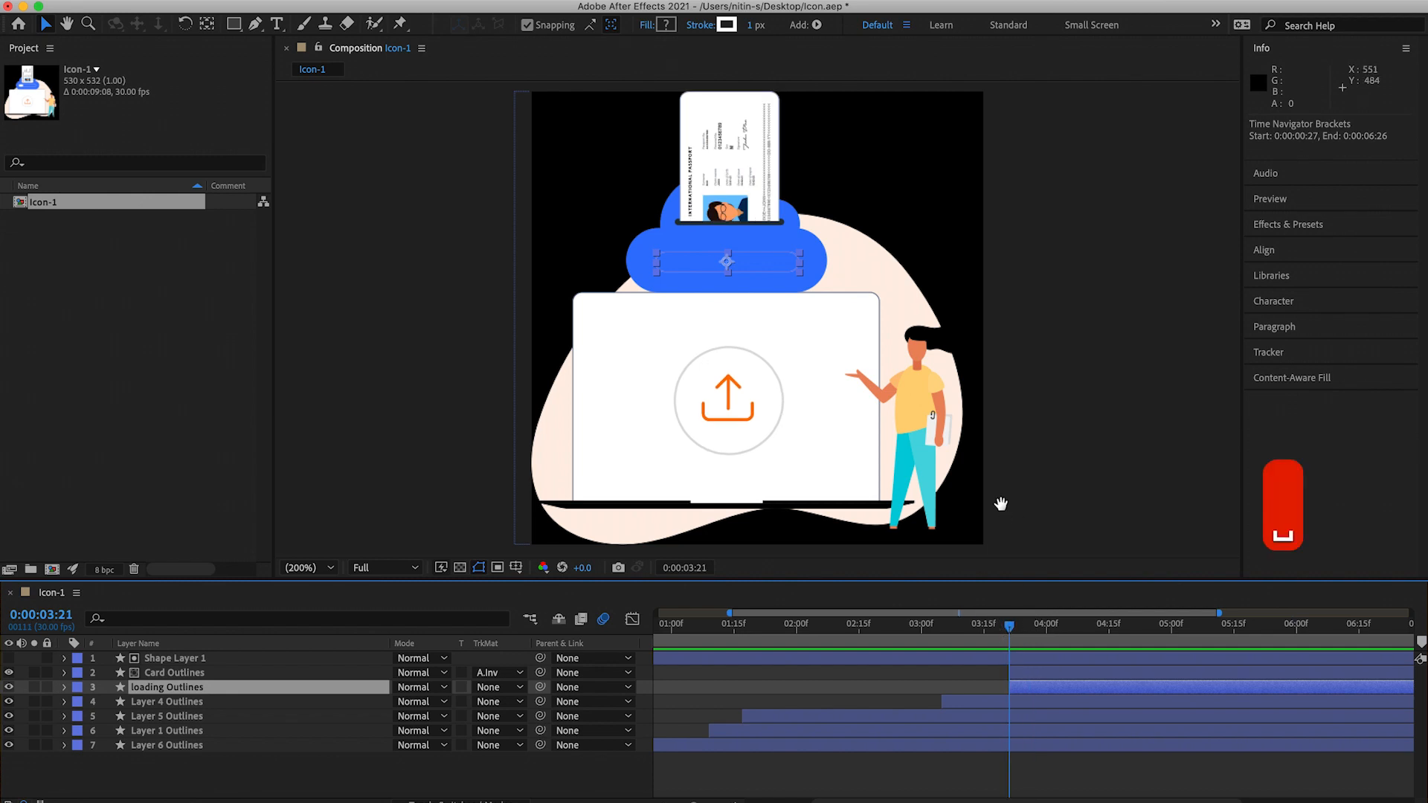
key("space")
left_click_drag(1030, 623, 967, 625)
key("space")
left_click(1026, 694)
left_click_drag(1023, 625, 1010, 625)
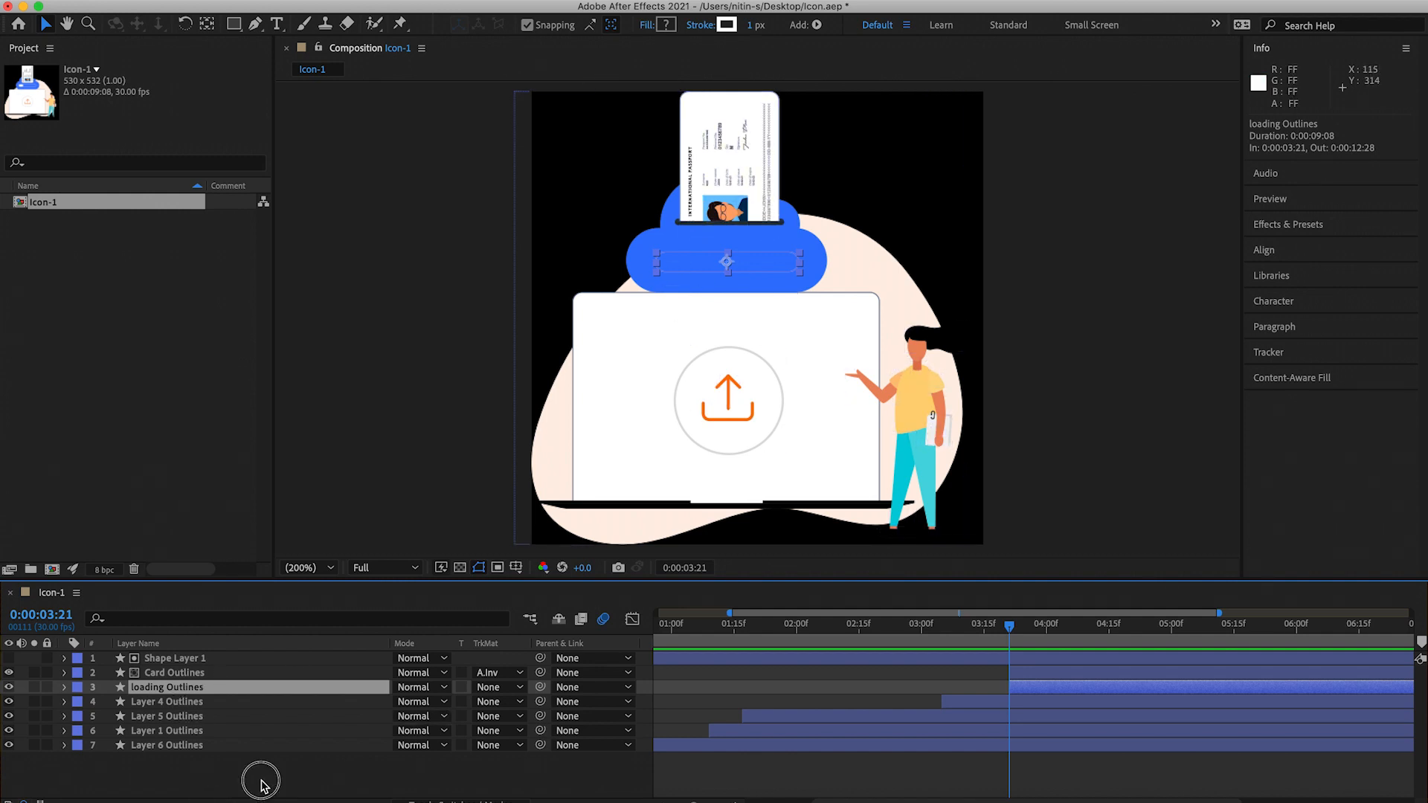
With no layer selected, draw a white rectangle about 42 by 18 px inside the start of the cloud's loading bar
left_click(261, 782)
scroll(680, 272, "up", 3)
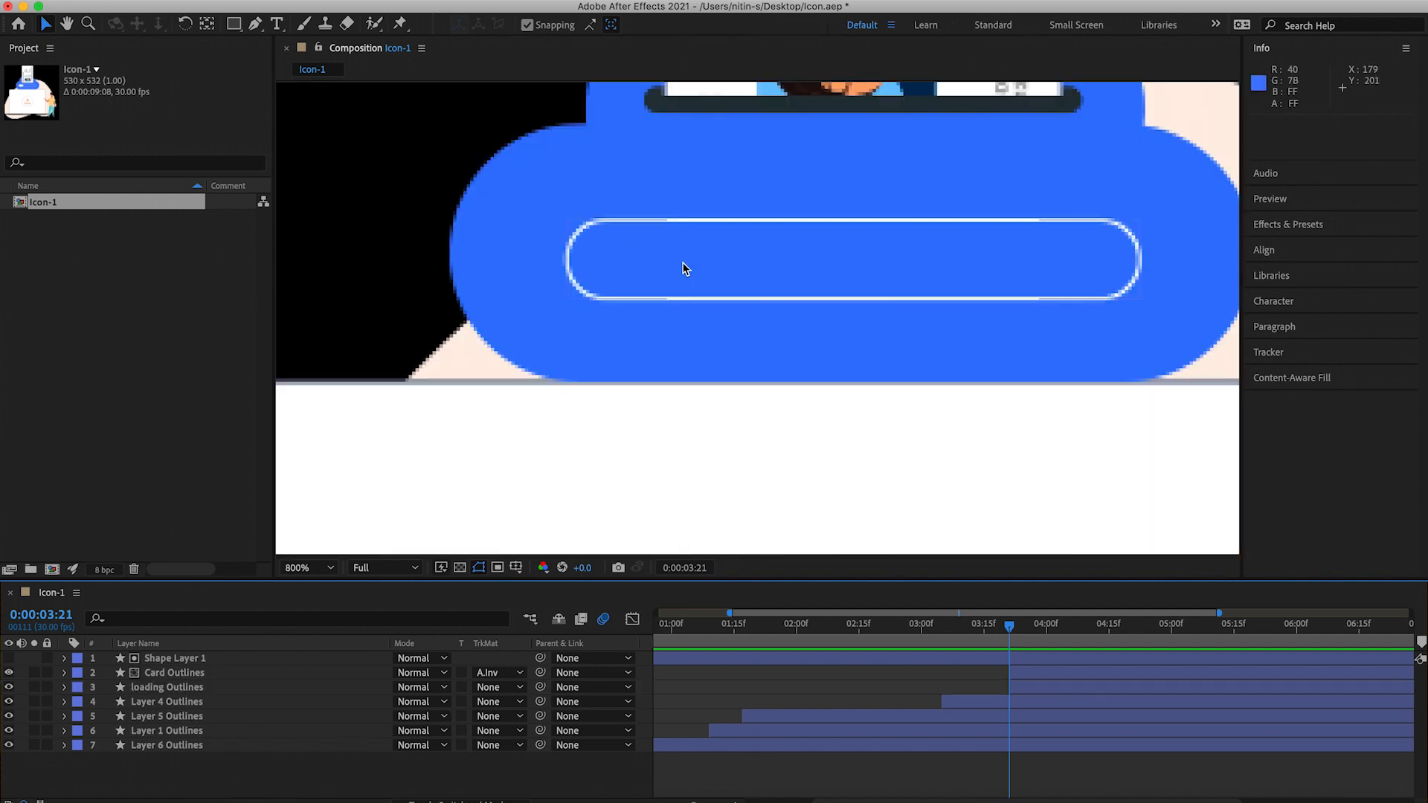
left_click(234, 24)
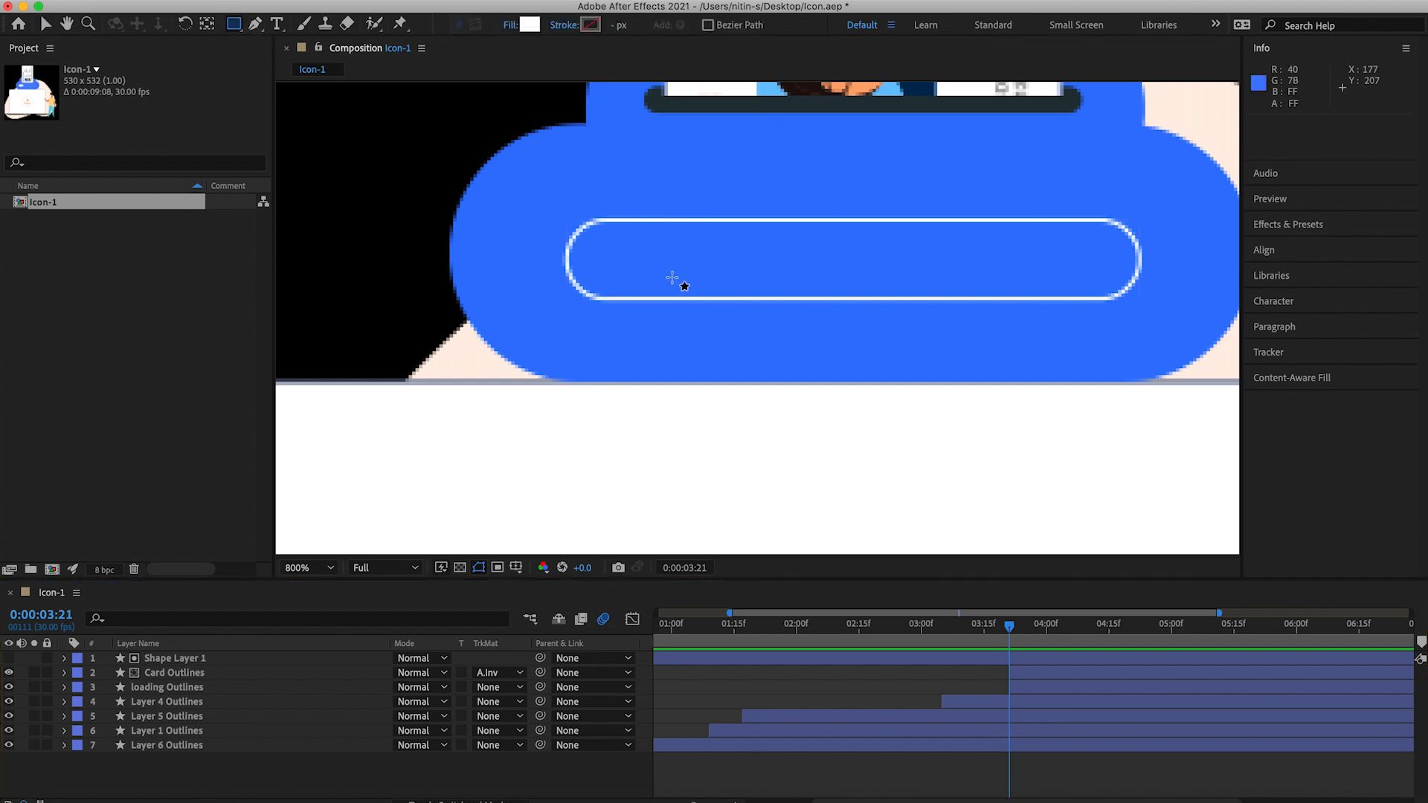
left_click_drag(581, 227, 726, 291)
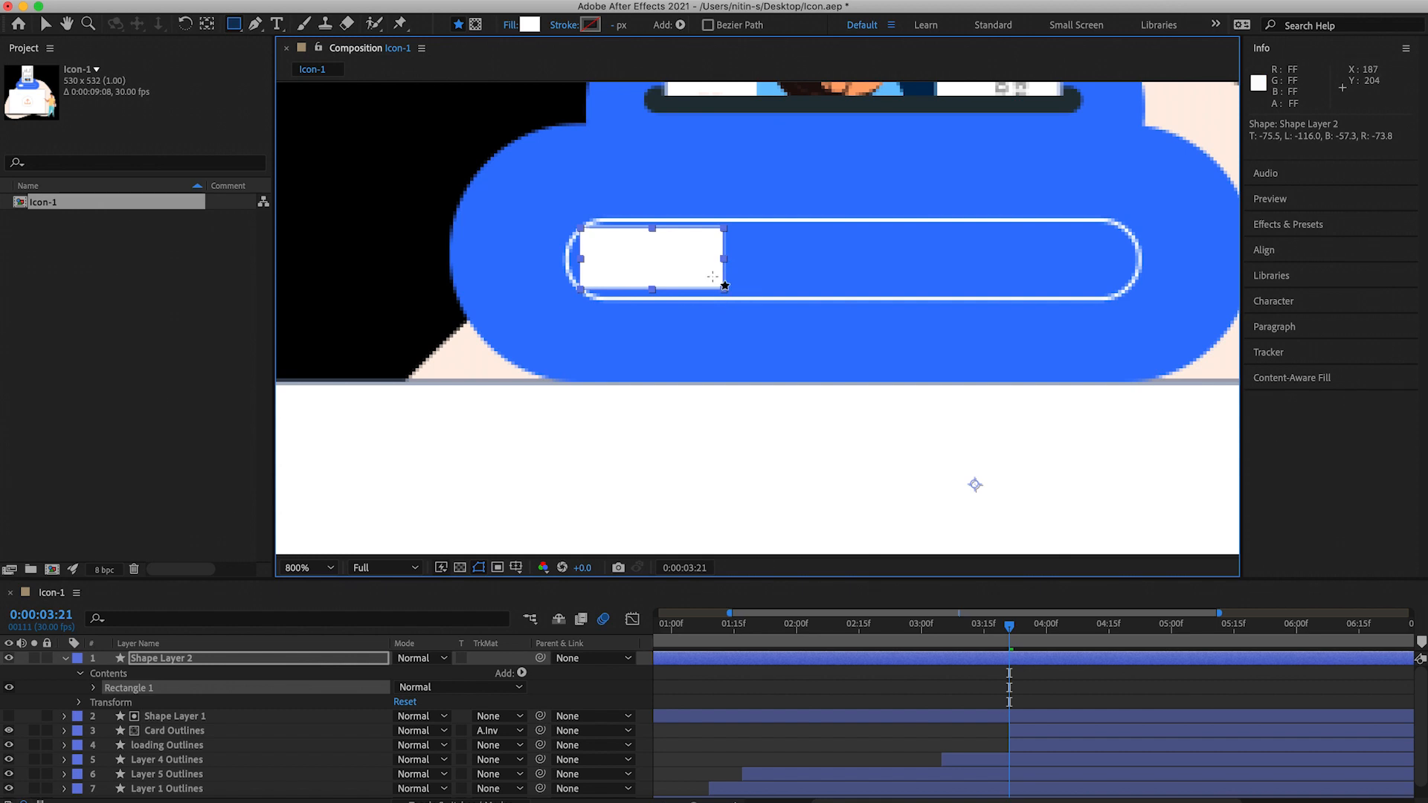
Center the anchor point of Shape Layer 2 in the white rectangle
key("v")
right_click(682, 255)
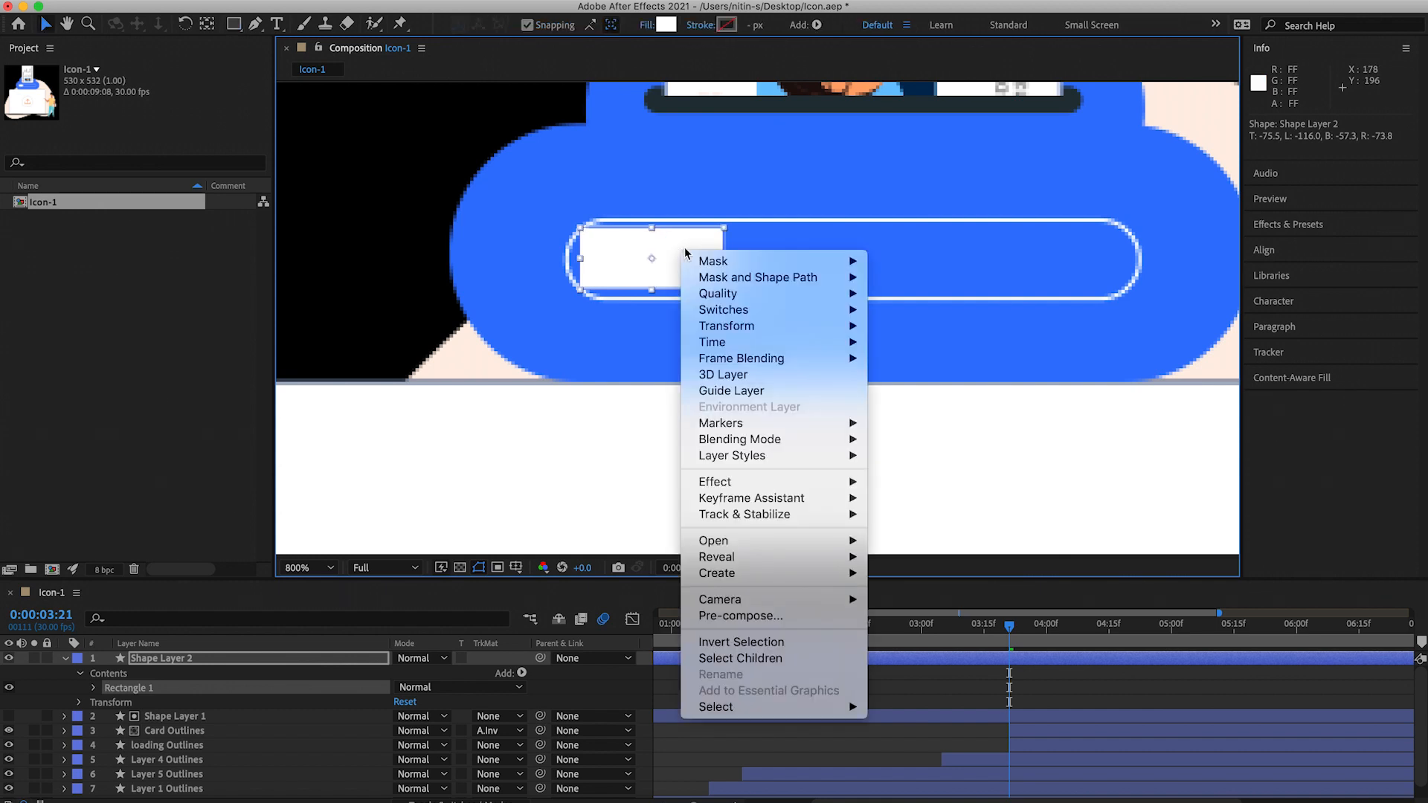
mouse_move(753, 327)
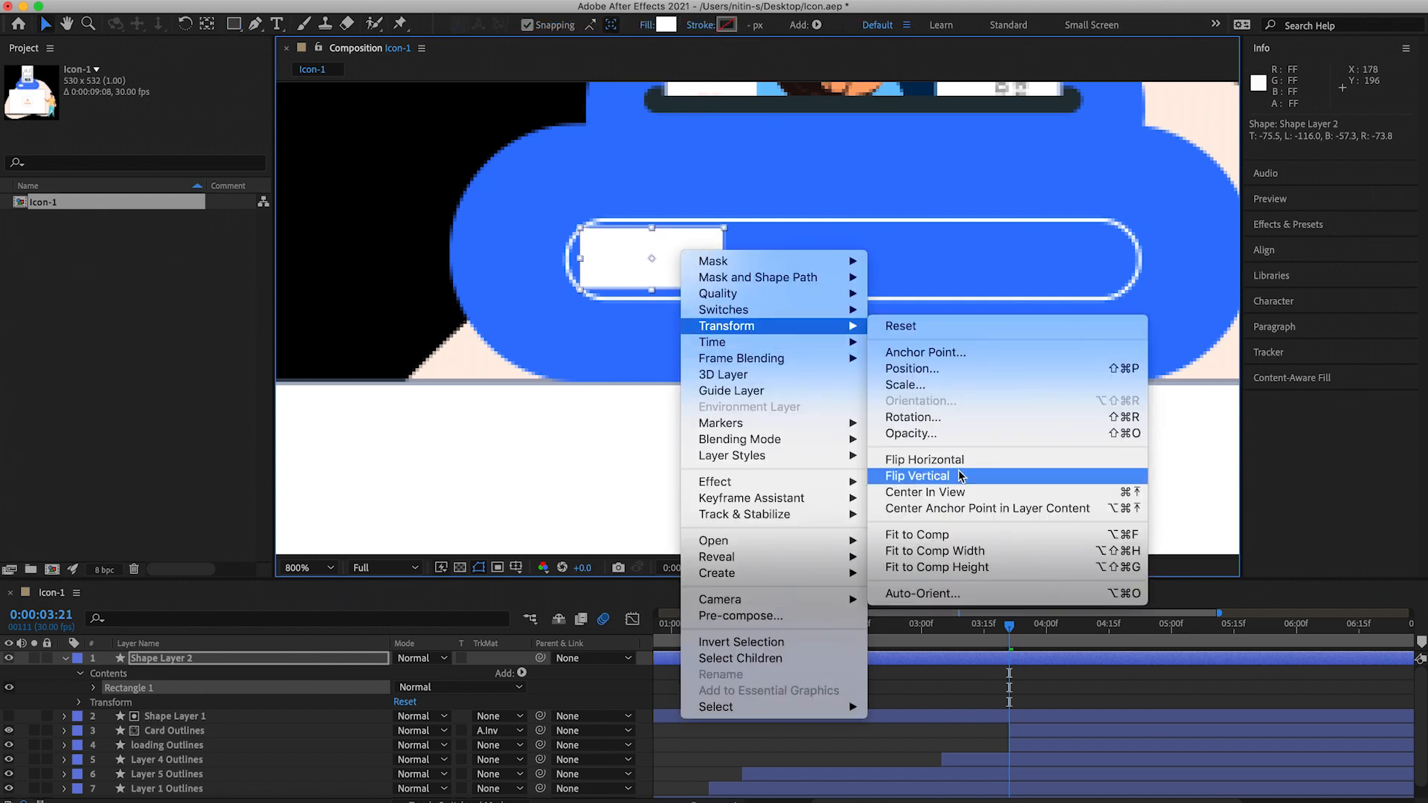
left_click(957, 514)
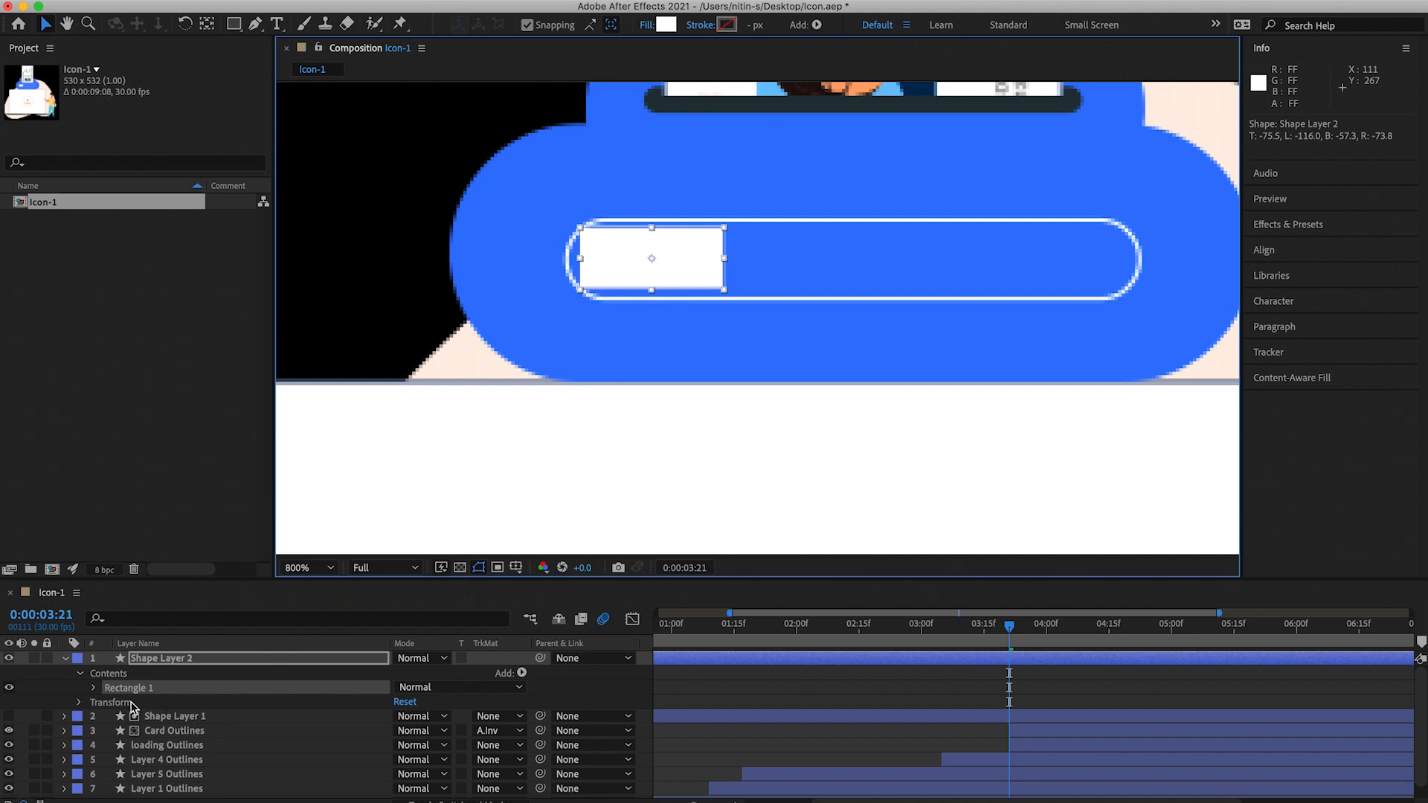
Expand Rectangle 1 in Shape Layer 2 and delete its Stroke 1
left_click(94, 689)
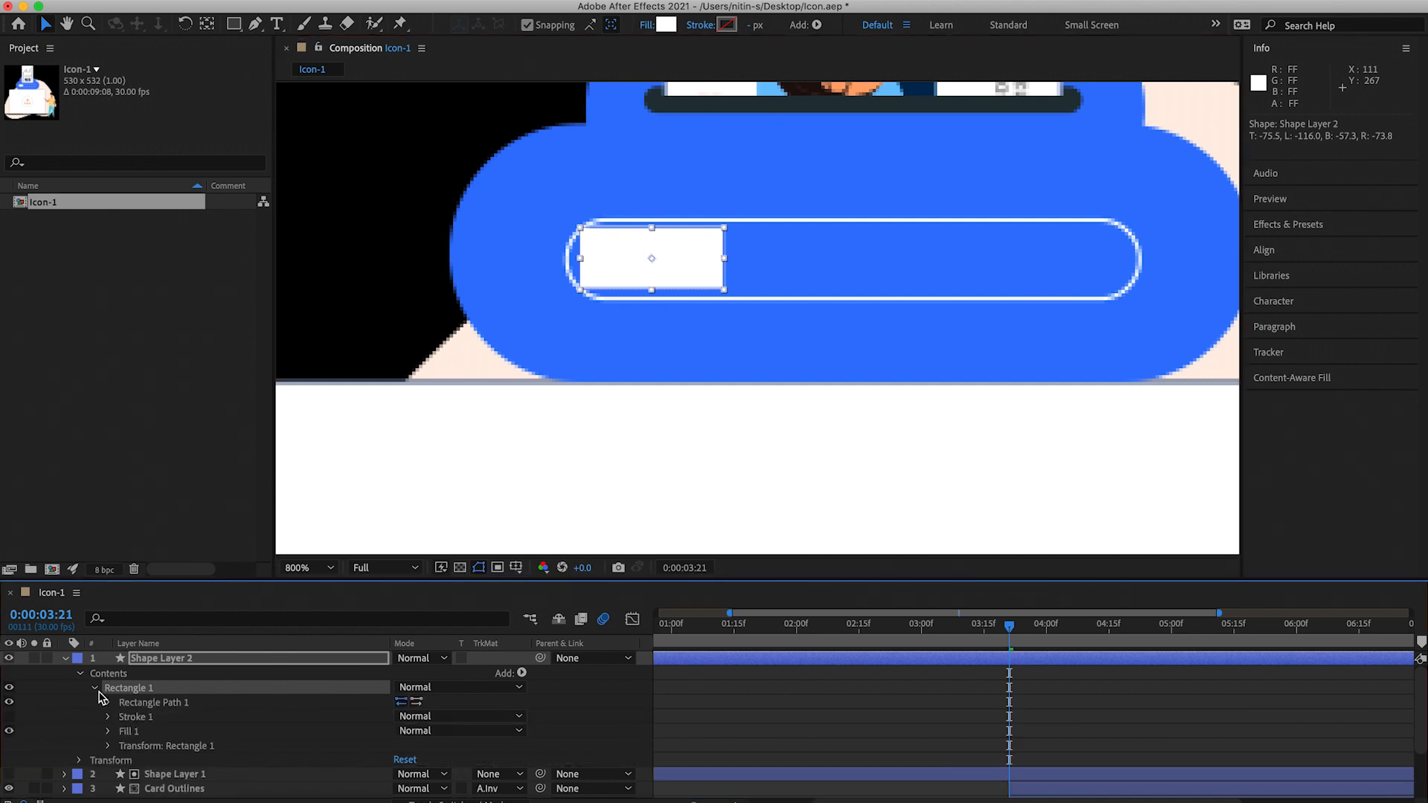
left_click(136, 718)
left_click(128, 732)
left_click(137, 722)
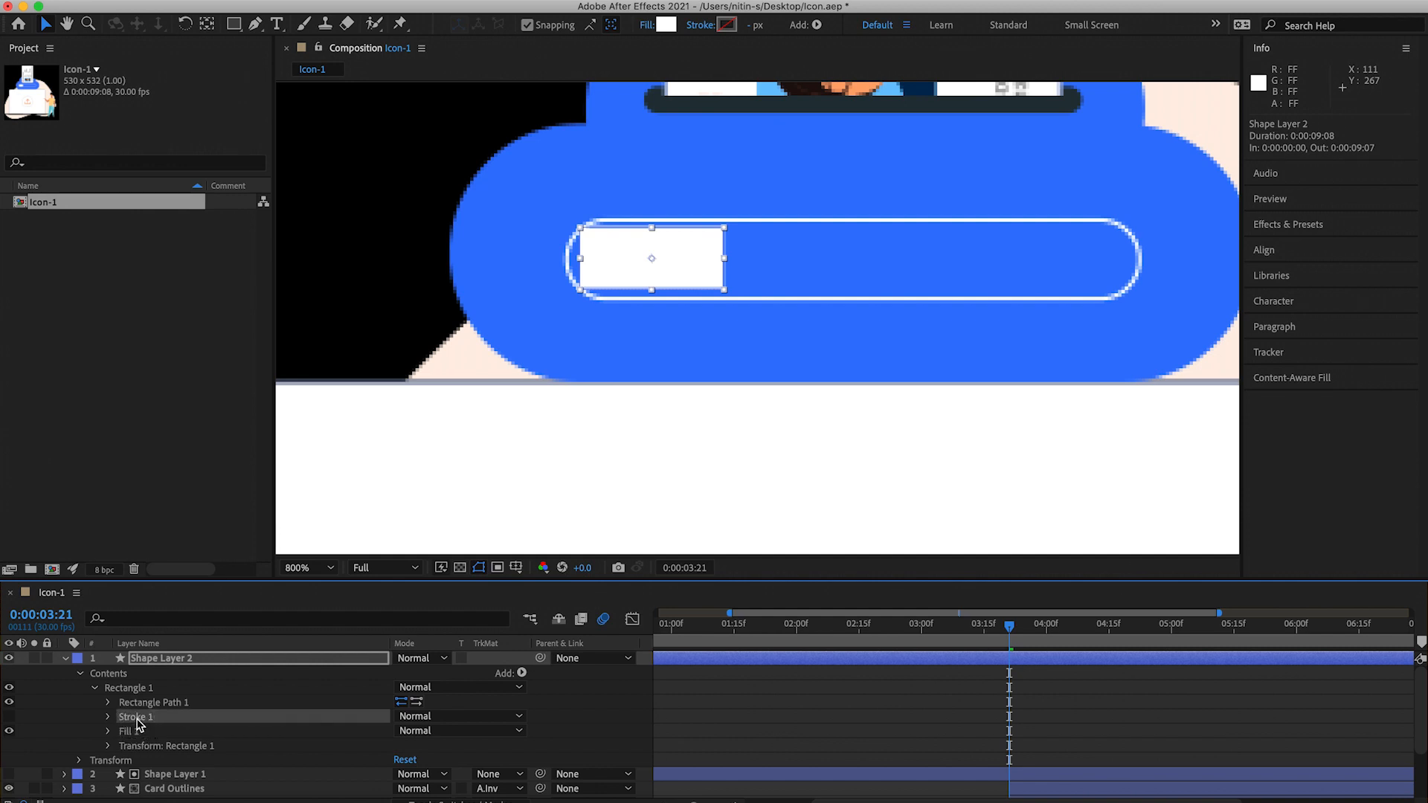
key("BackSpace")
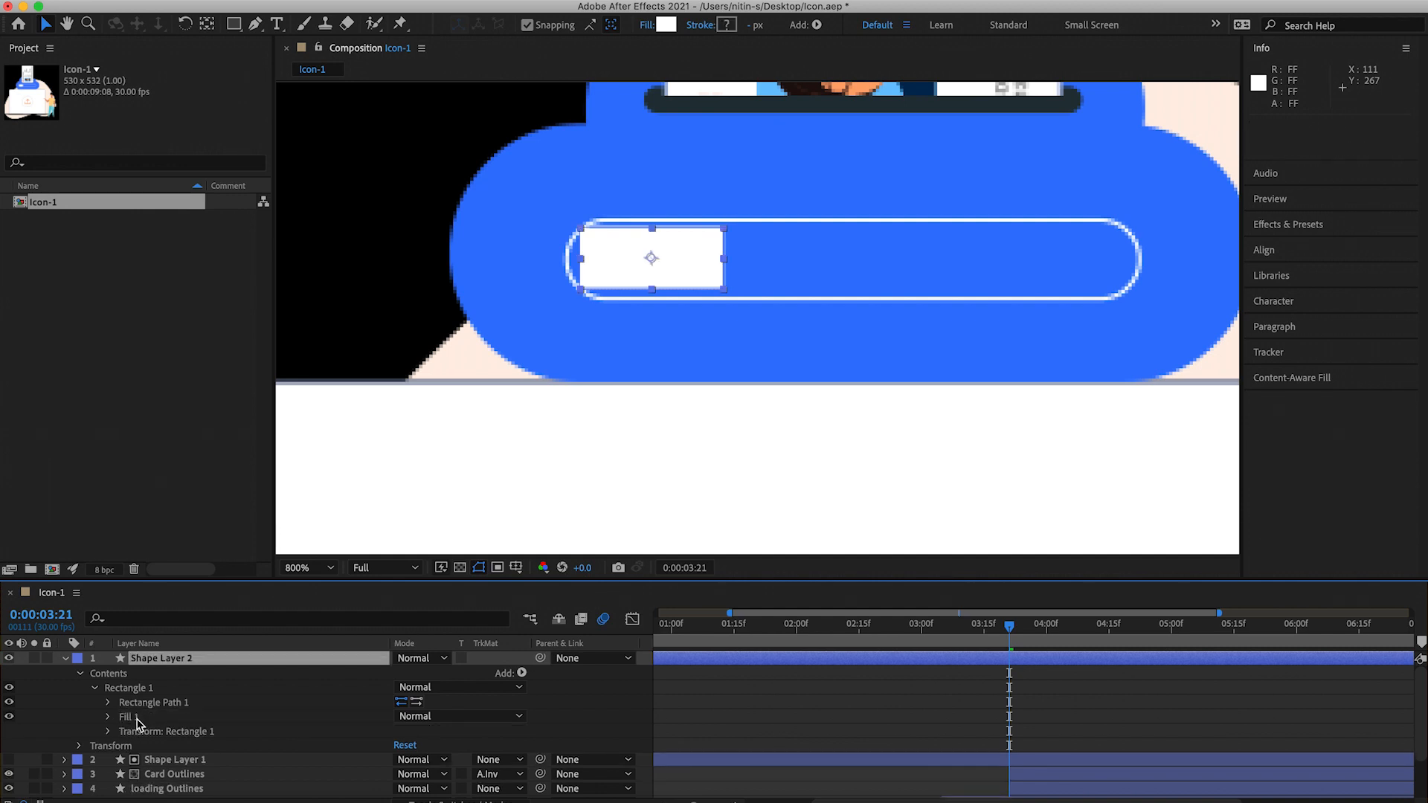
Expand Rectangle Path 1 and set its Roundness to 25
left_click(142, 703)
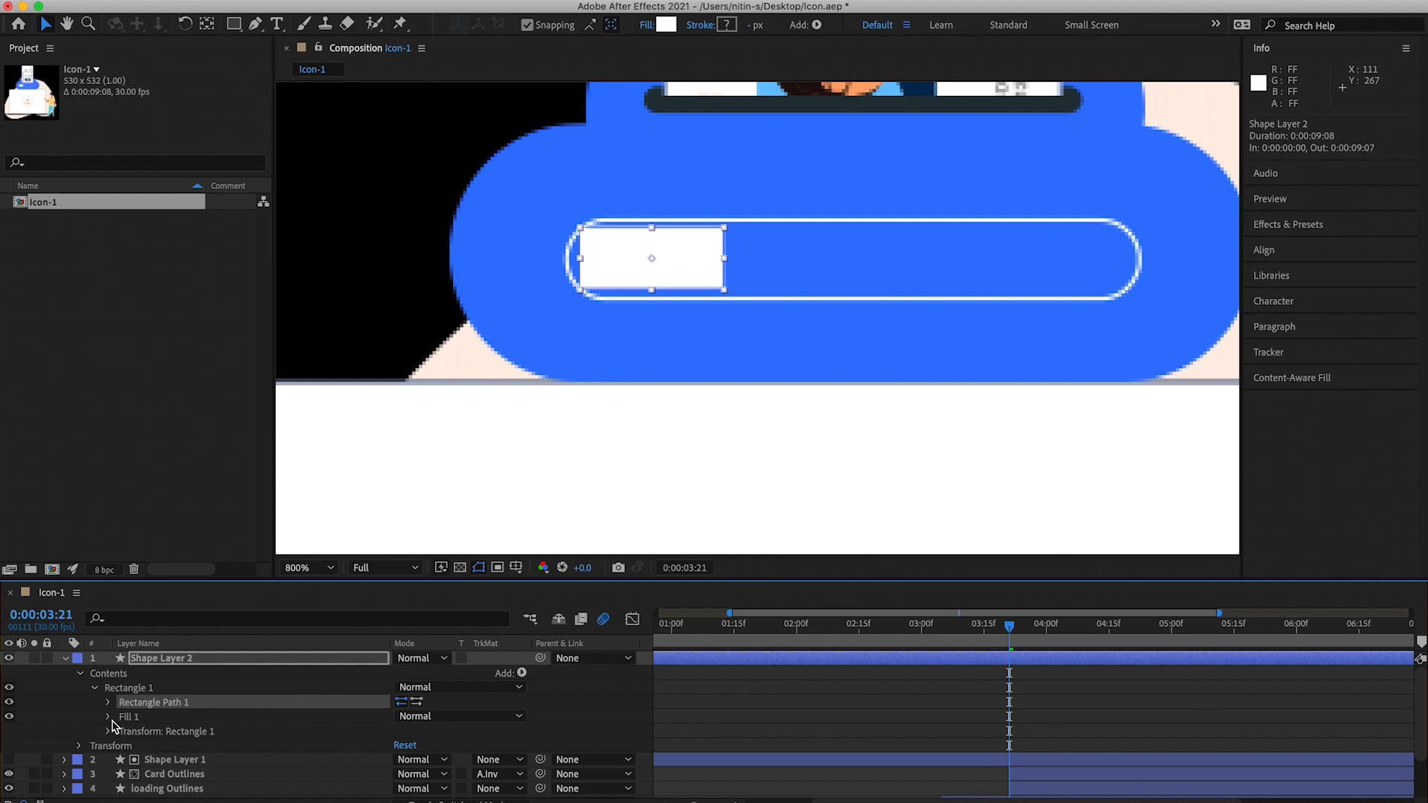
left_click(108, 719)
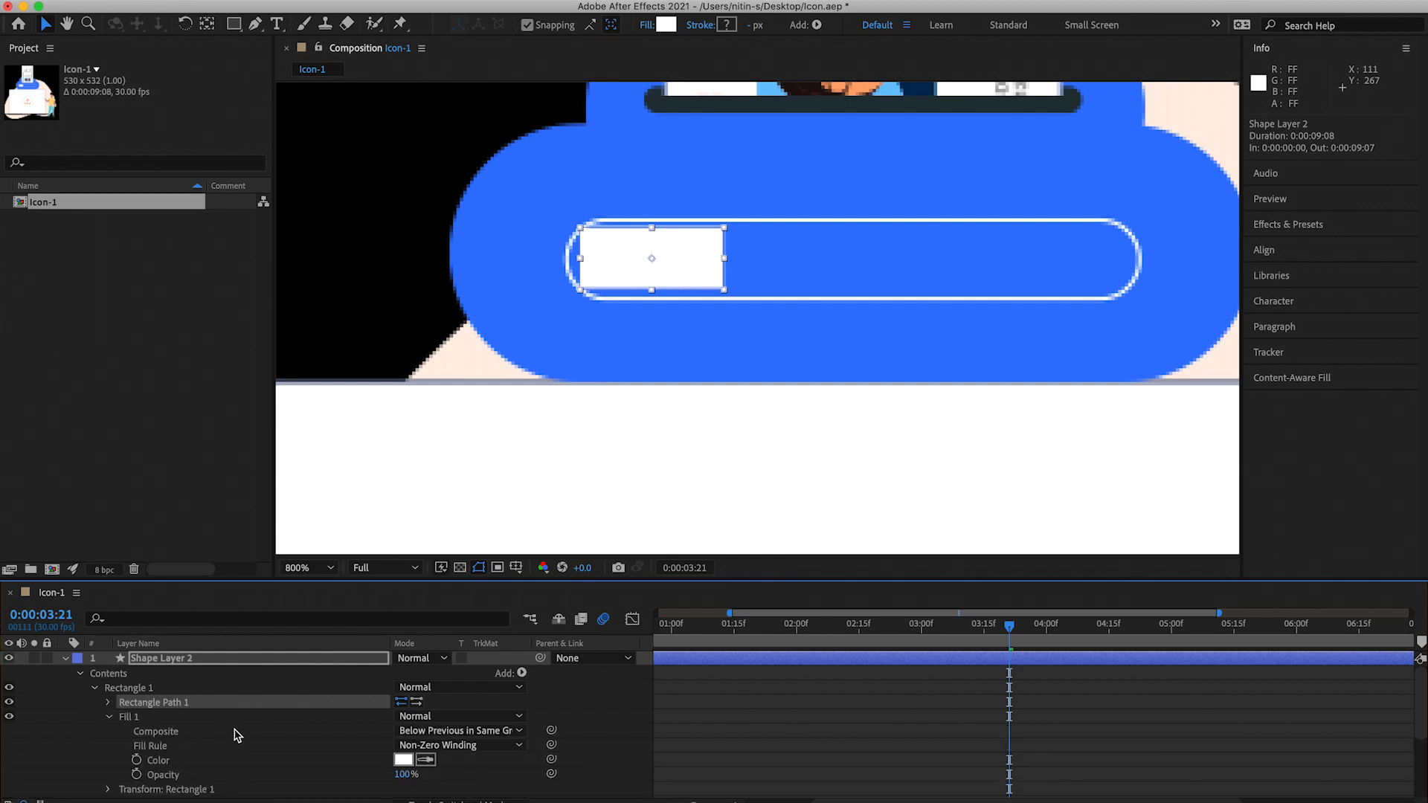
left_click(109, 704)
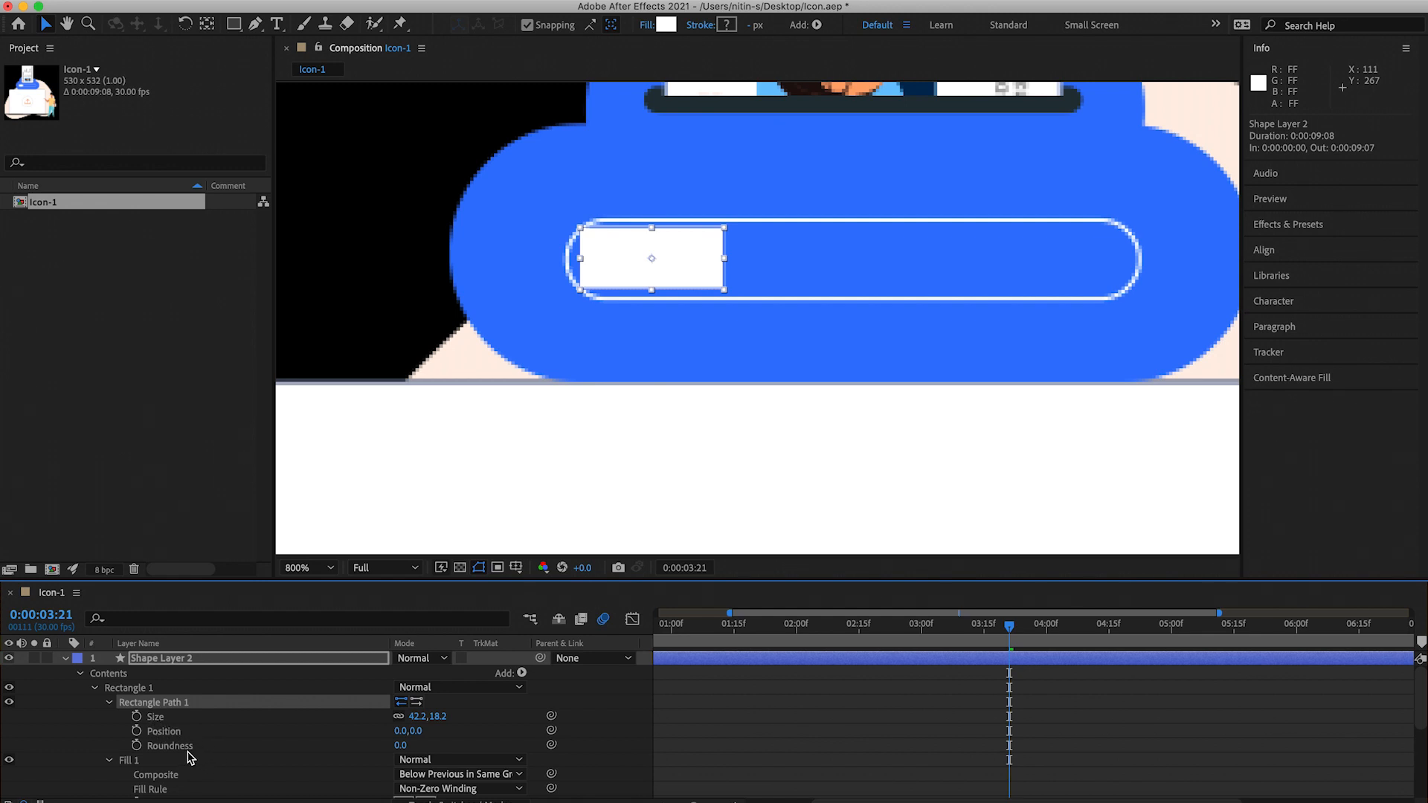
left_click(401, 746)
type("5")
key("Return")
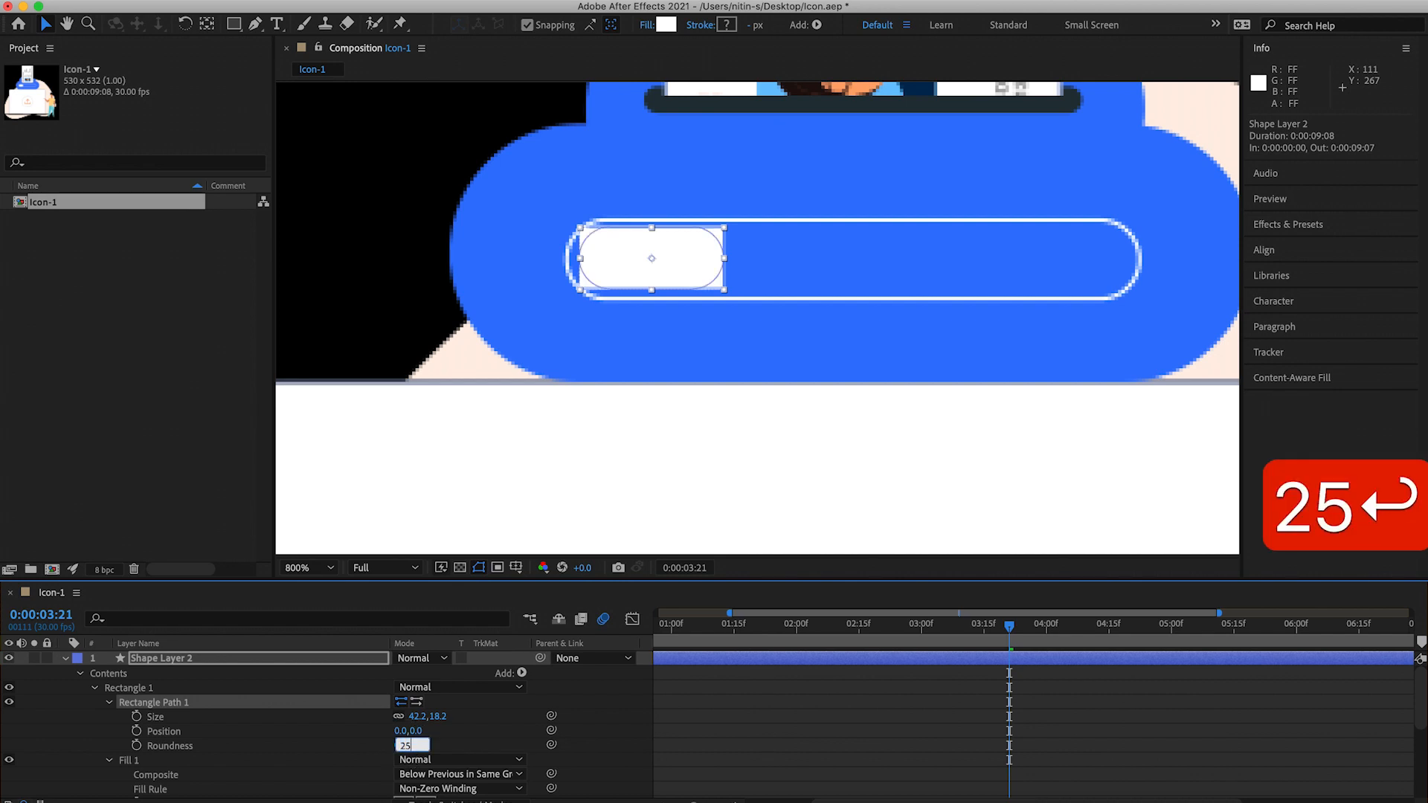
Reposition the rounded white rectangle and nudge it into alignment inside the start of the loading bar outline
left_click_drag(692, 278, 692, 265)
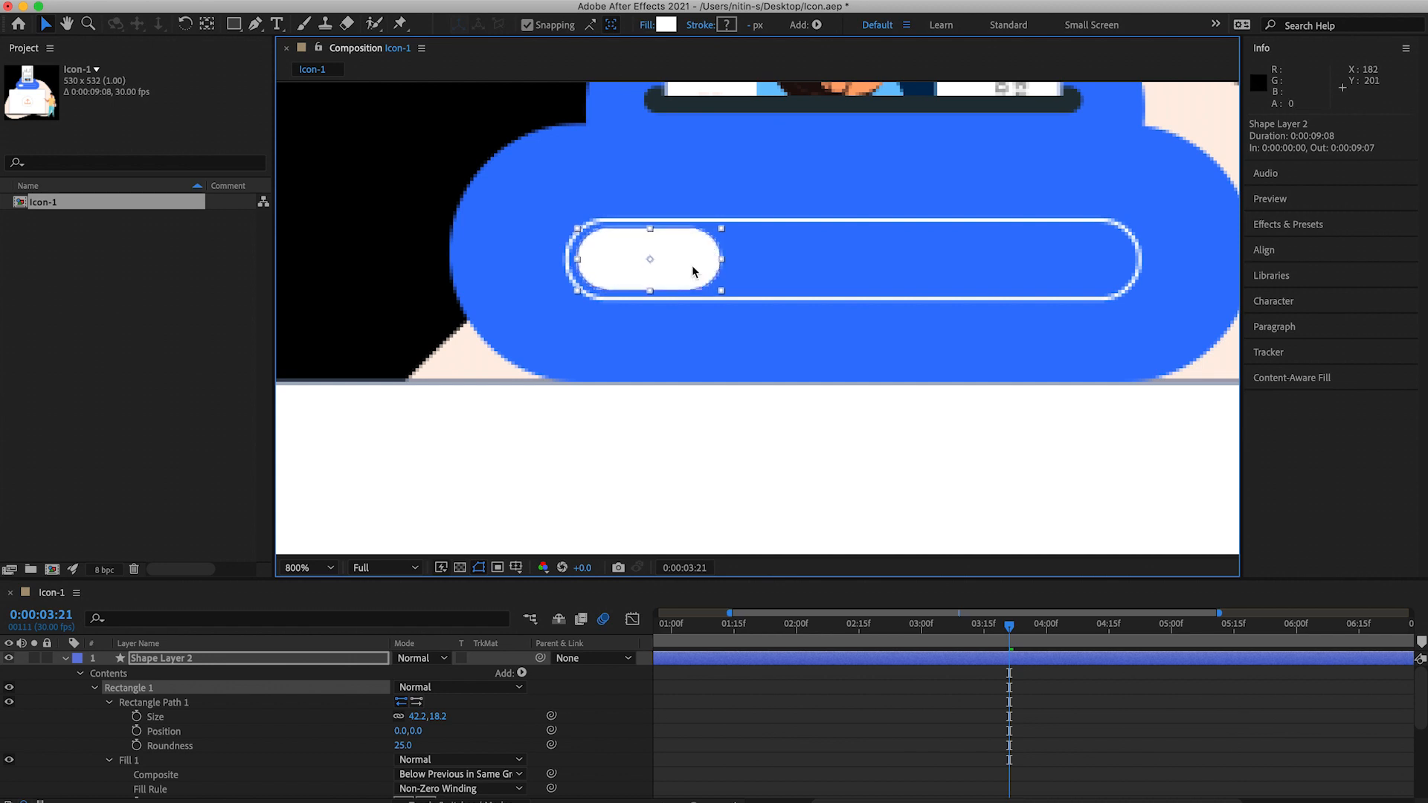
key("Up")
key("Down")
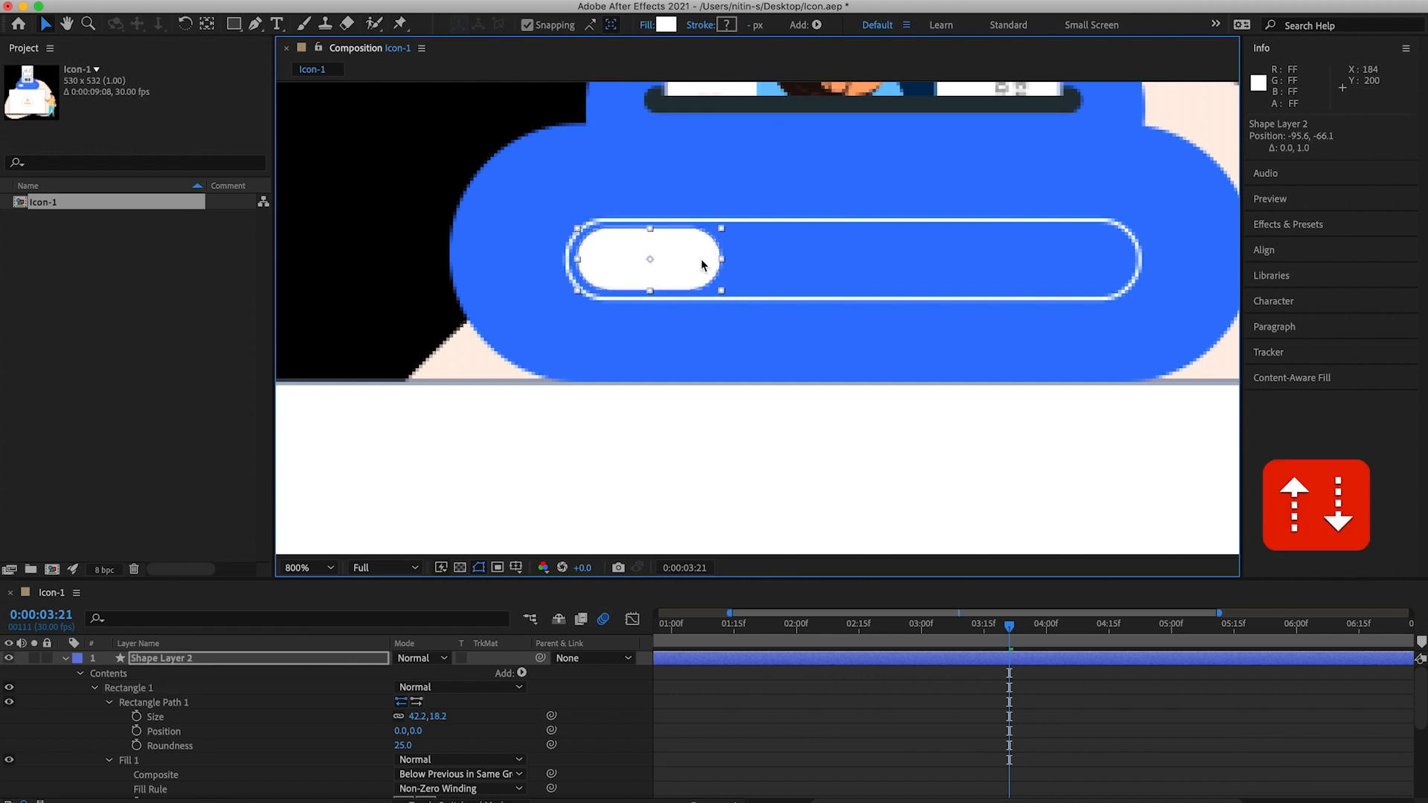
key("Right")
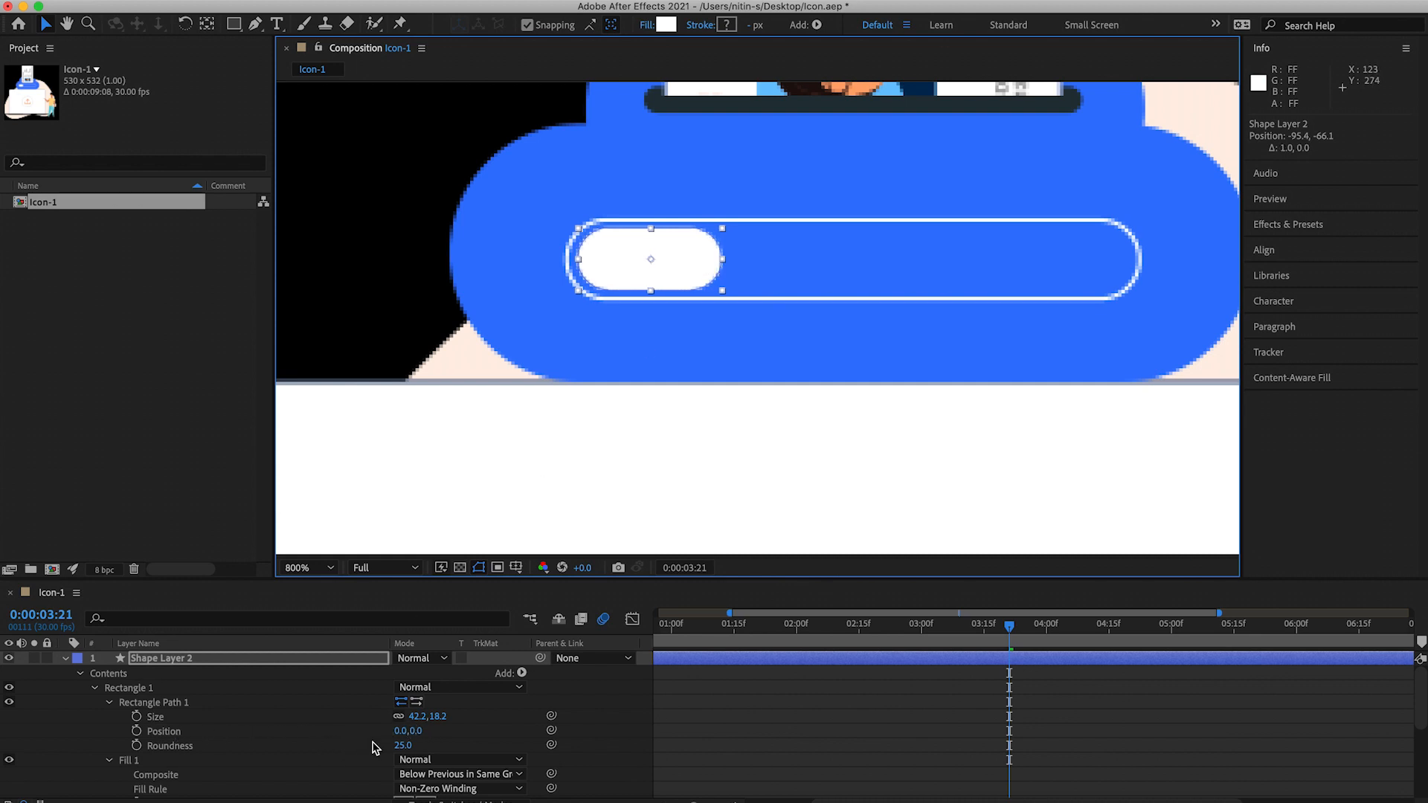
Unlink the rectangle's Size dimensions, reduce its width to 28.2 px, and move it to the start of the loading bar
left_click(399, 719)
left_click_drag(439, 720, 410, 719)
key("super+z")
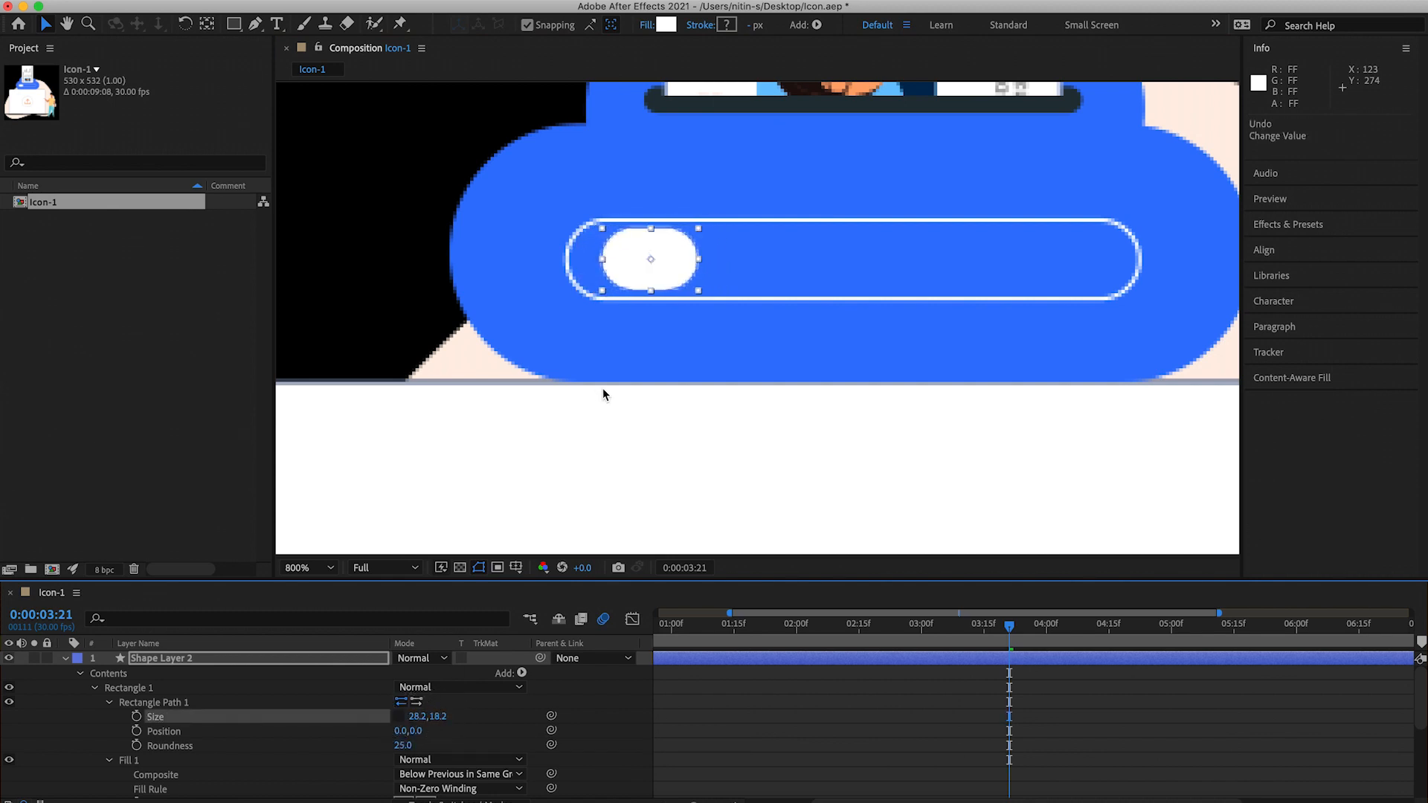
left_click_drag(672, 261, 655, 262)
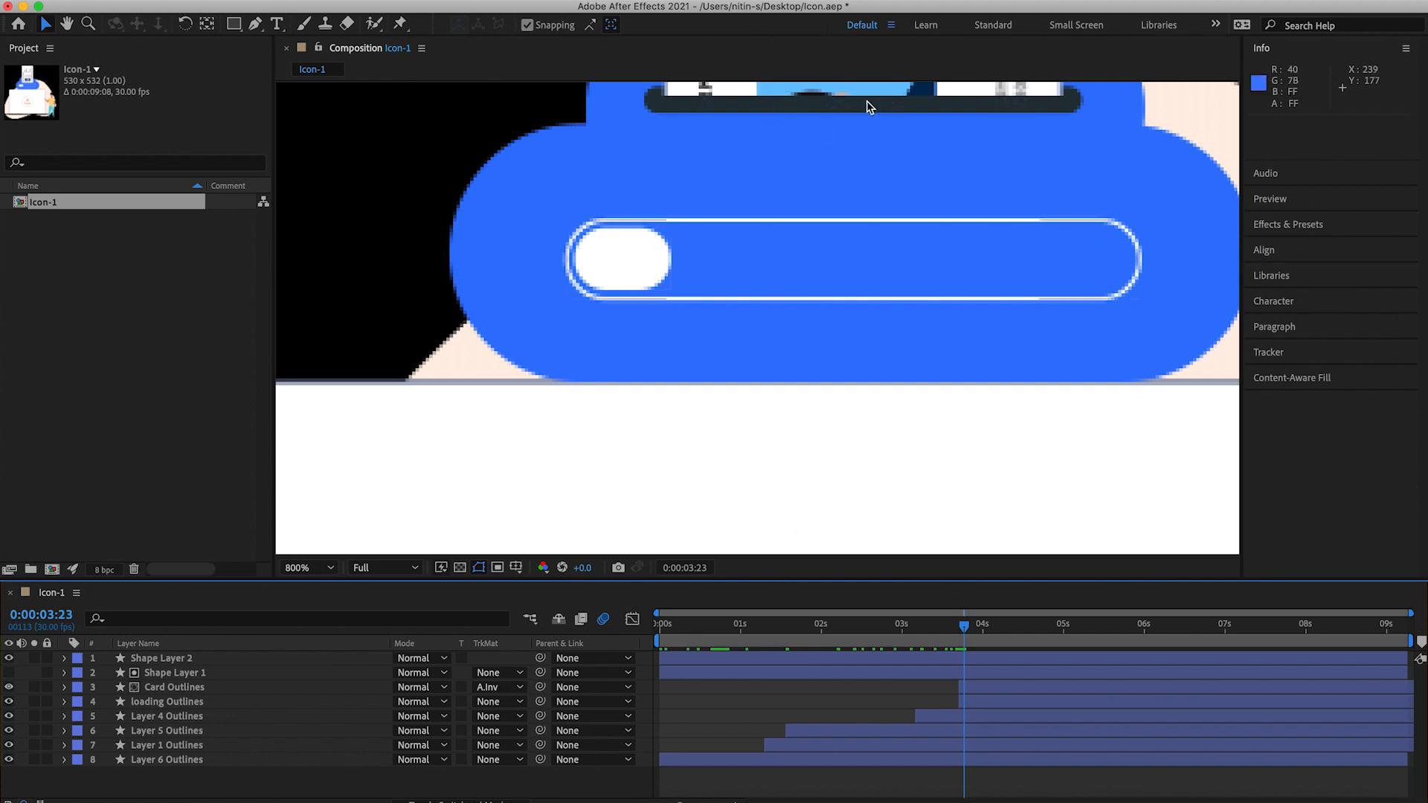
Shift Shape Layer 2 in time to start at 0:00:03:21 and set the current time to that frame
scroll(863, 127, "down", 6)
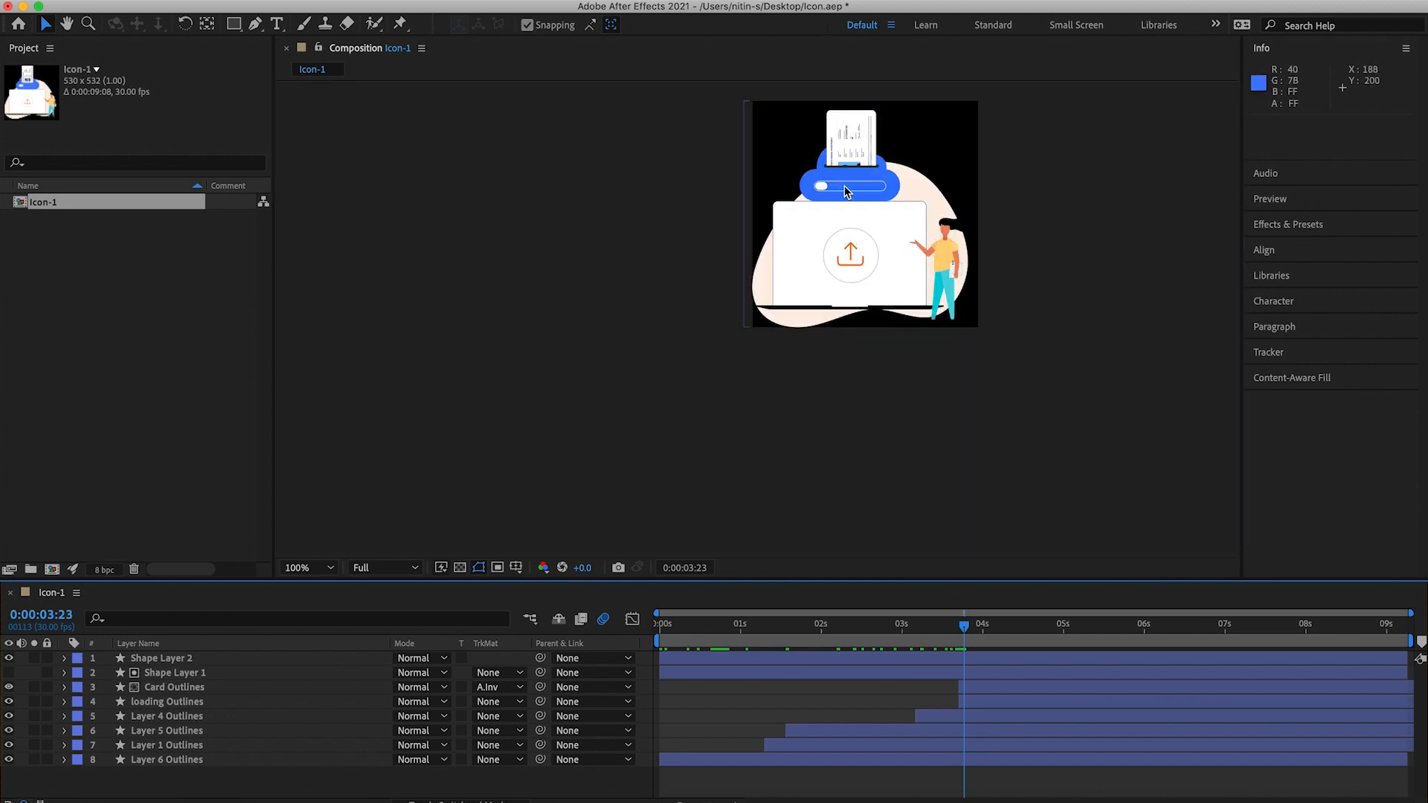
scroll(876, 192, "up", 2)
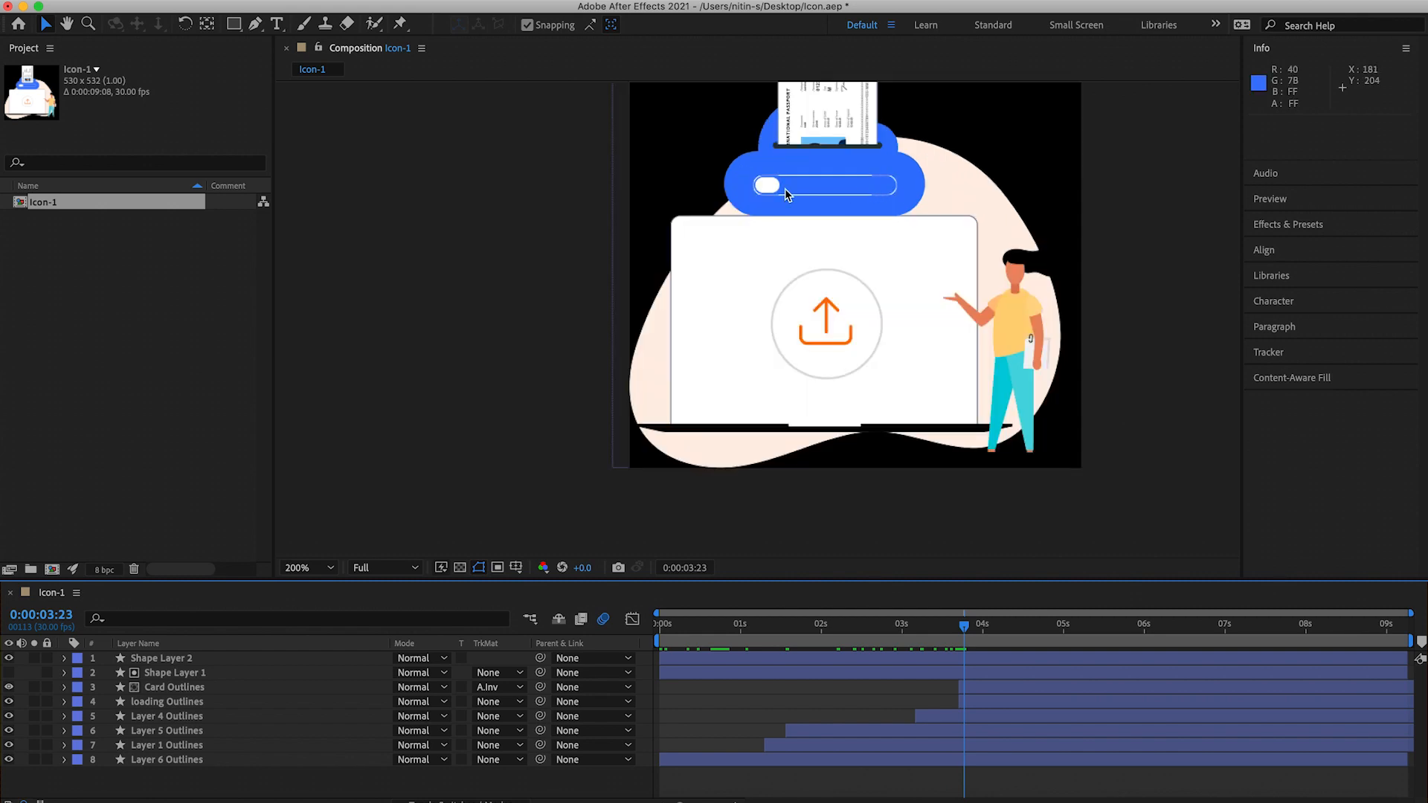
scroll(788, 189, "up", 2)
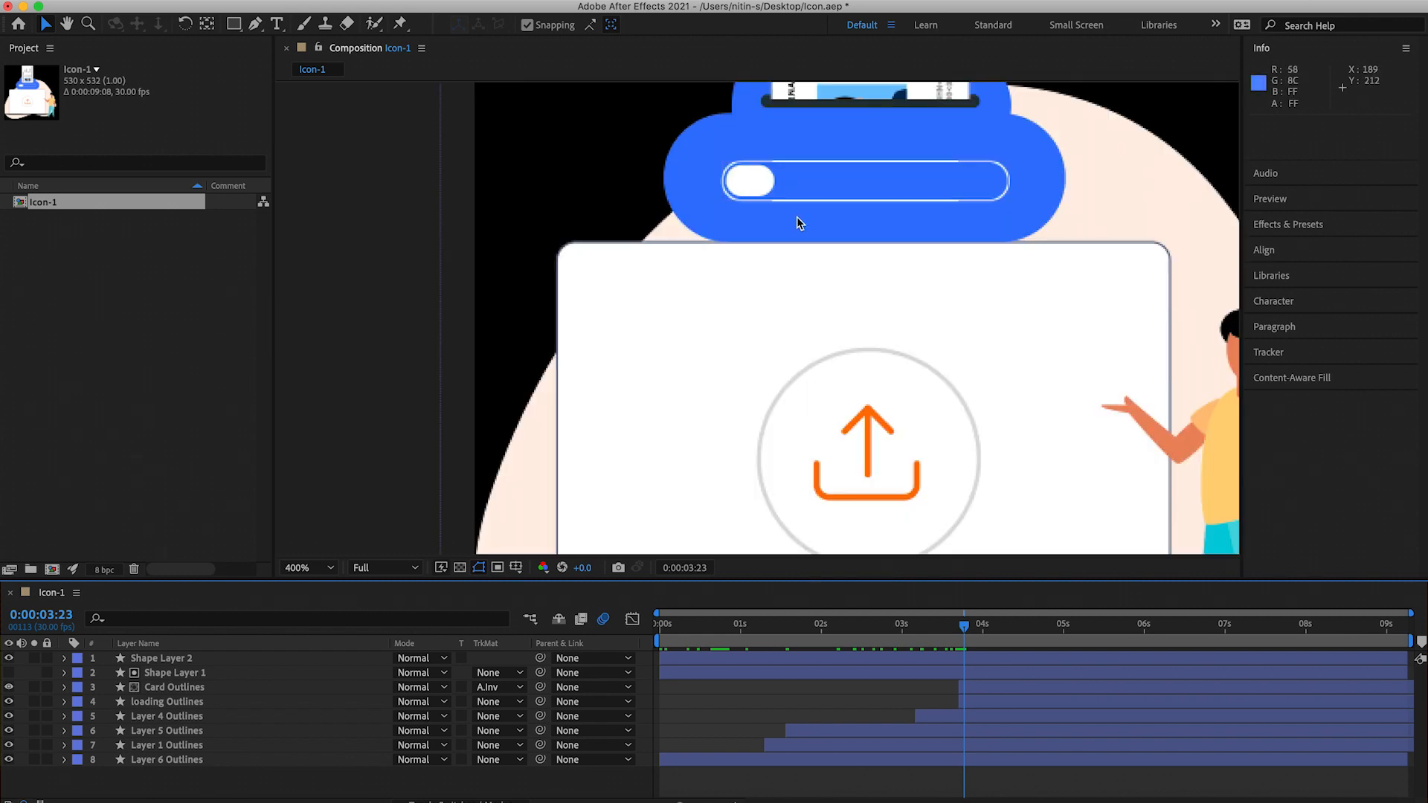
left_click(726, 660)
left_click_drag(699, 660, 983, 629)
left_click(959, 629)
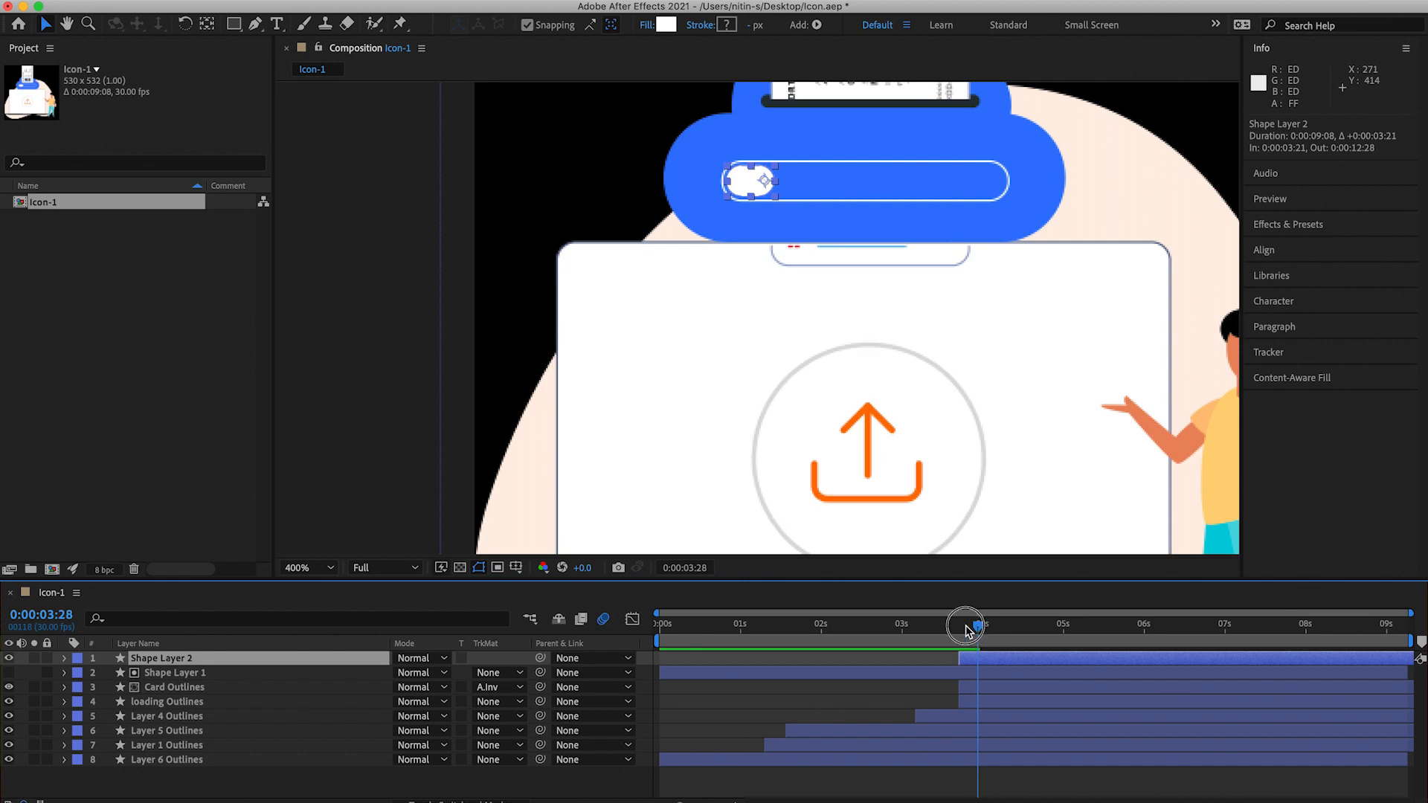
left_click(966, 631)
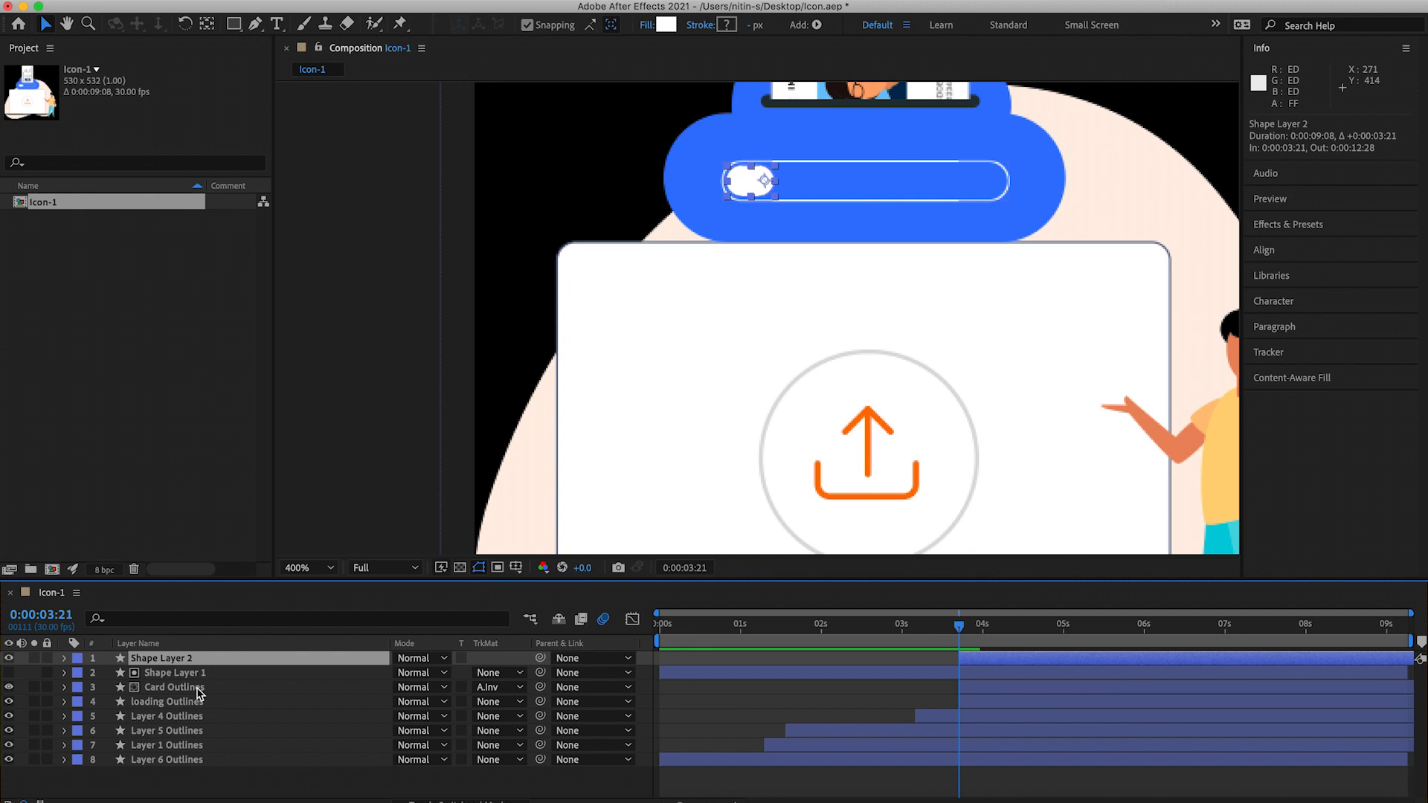
Expand Shape Layer 2 and add a Size keyframe to Rectangle Path 1 at 0:00:03:21
left_click(64, 659)
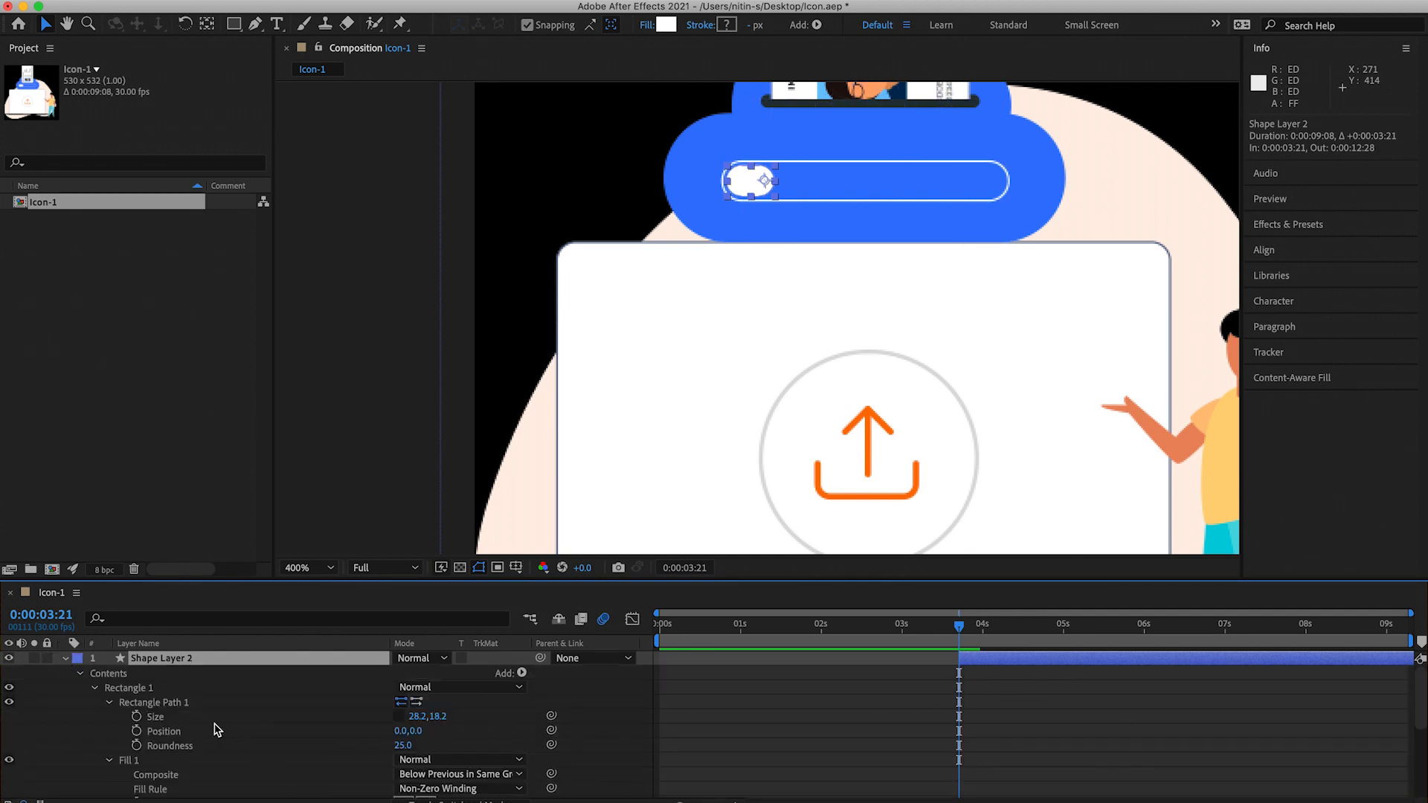
left_click(139, 720)
left_click(137, 718)
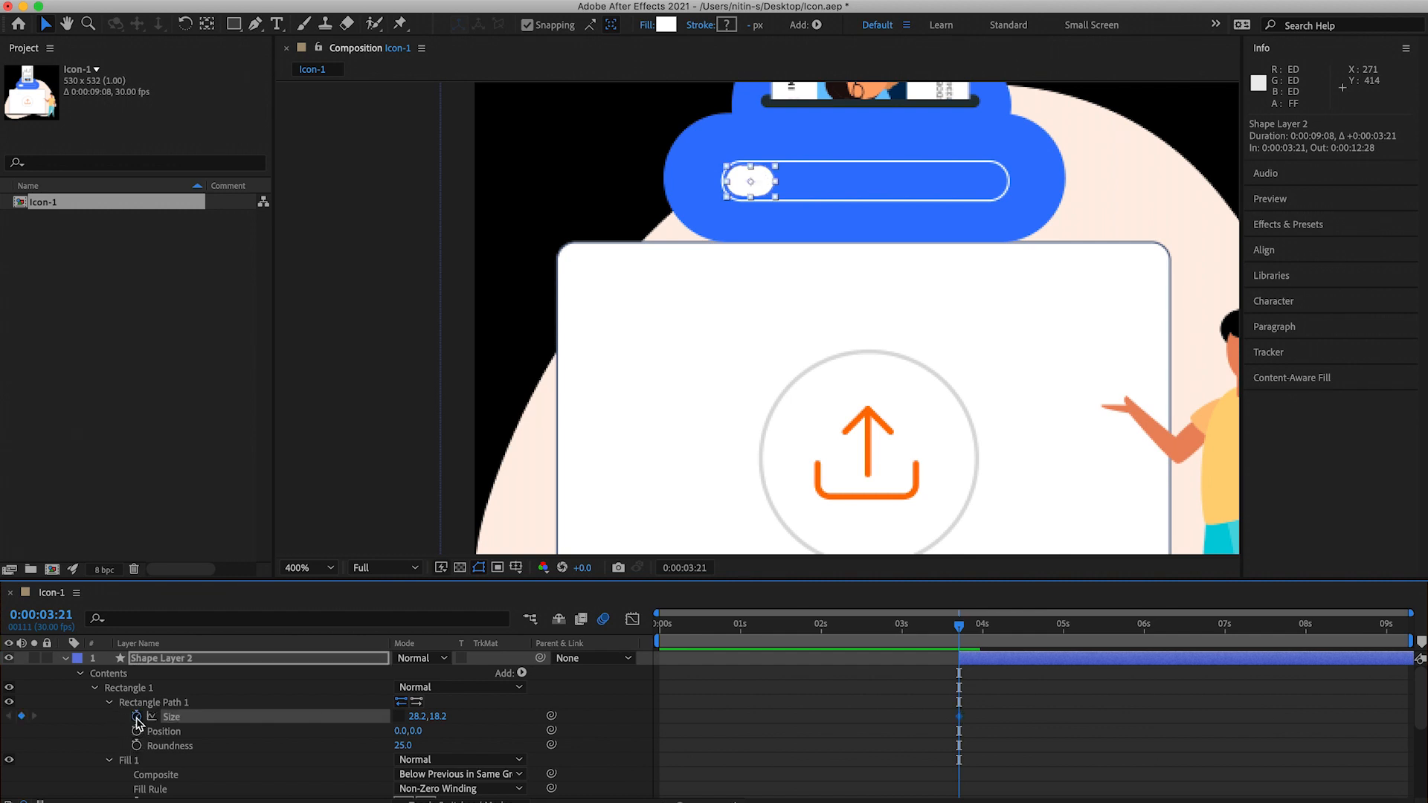
At 0:00:05:00, keyframe the rectangle's Size at 161.2, 18.2 and move the shape so it fills the loading bar outline
left_click(1064, 633)
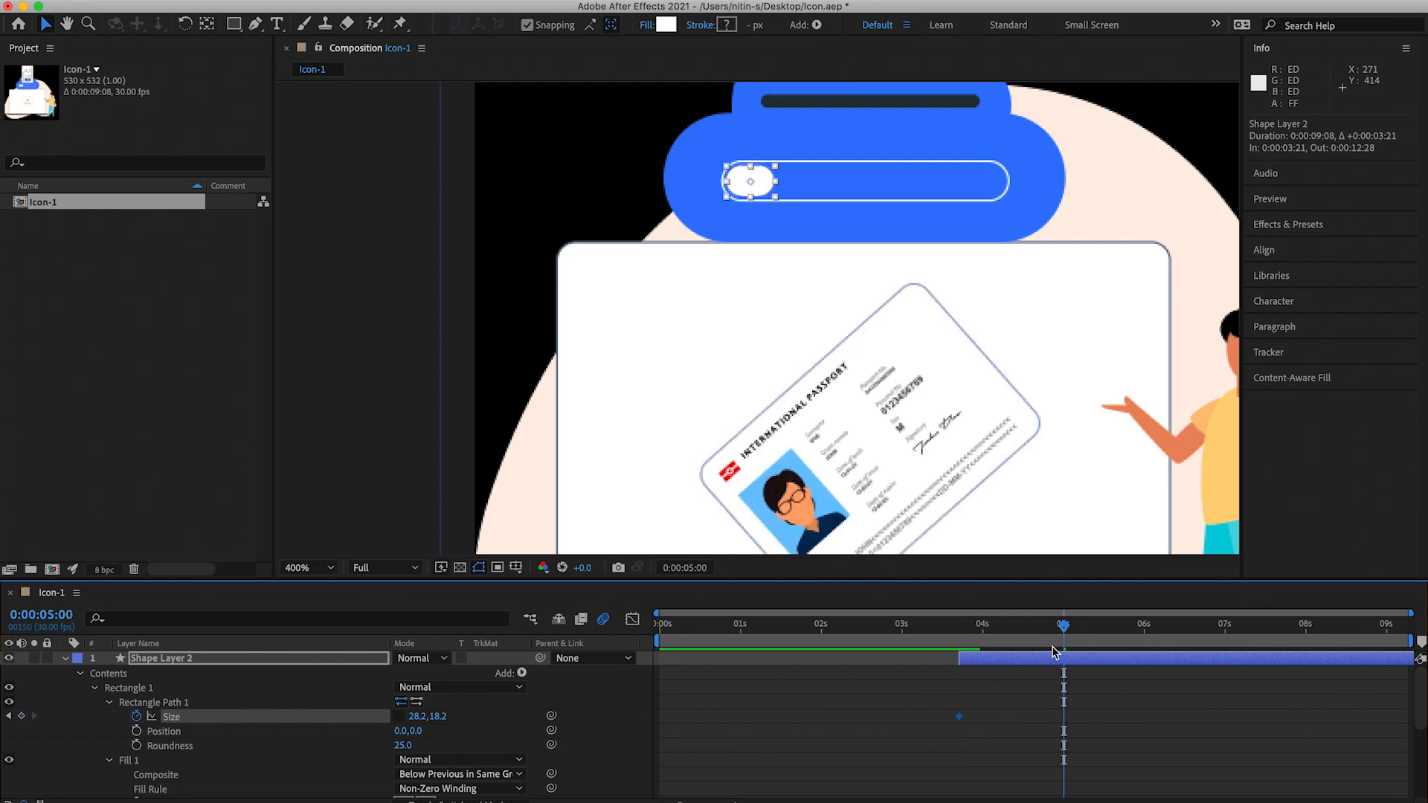
left_click(21, 715)
mouse_move(1064, 632)
left_mouse_down()
mouse_move(958, 636)
mouse_move(1072, 644)
left_mouse_up()
left_click_drag(442, 723, 503, 719)
key("super+z")
left_click_drag(809, 180, 886, 182)
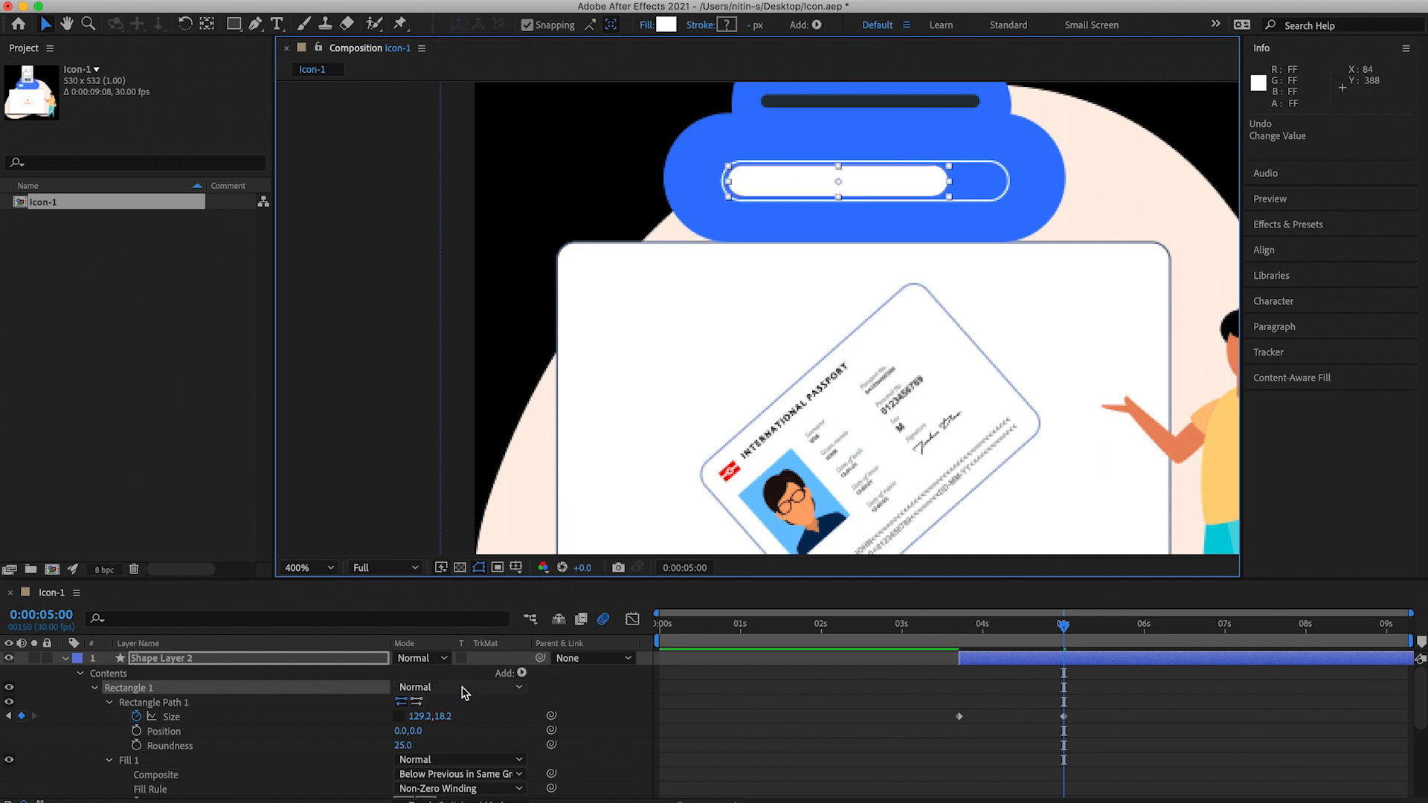
left_click_drag(427, 717, 444, 716)
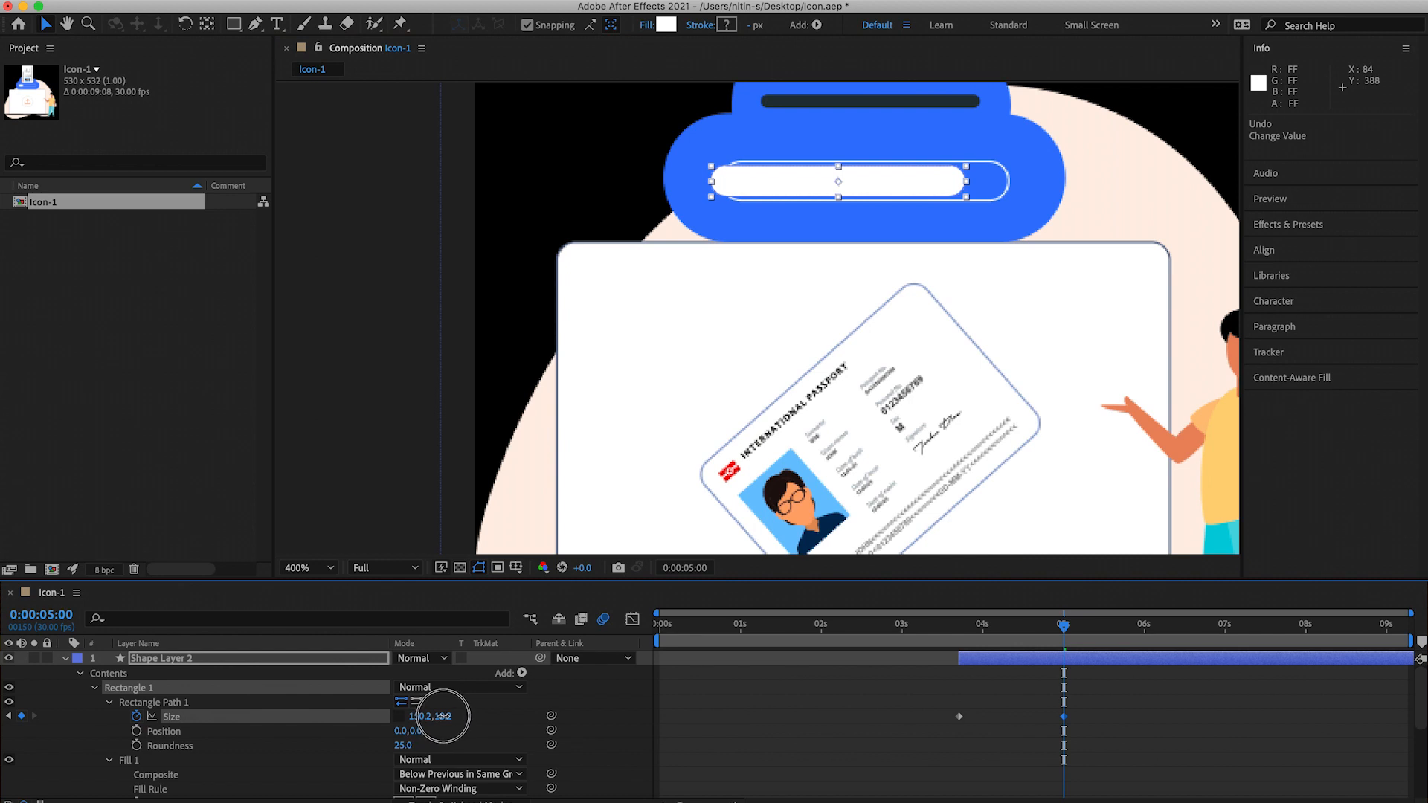
key("shift+super+z")
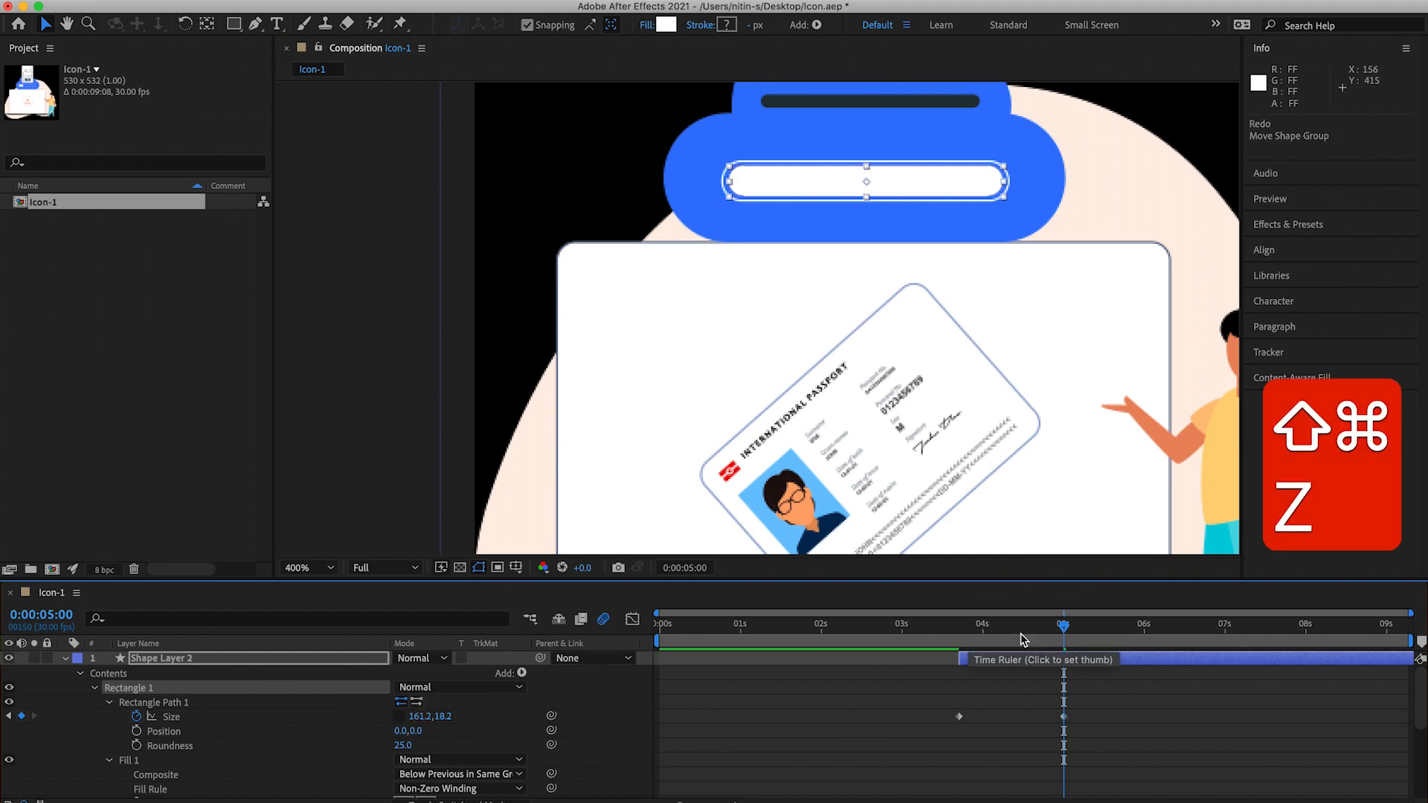
Check the fill's growth, then add Position keyframes of 0, 0 to Rectangle Path 1 at 0:00:03:21 and 0:00:05:00
left_click_drag(1031, 637, 973, 630)
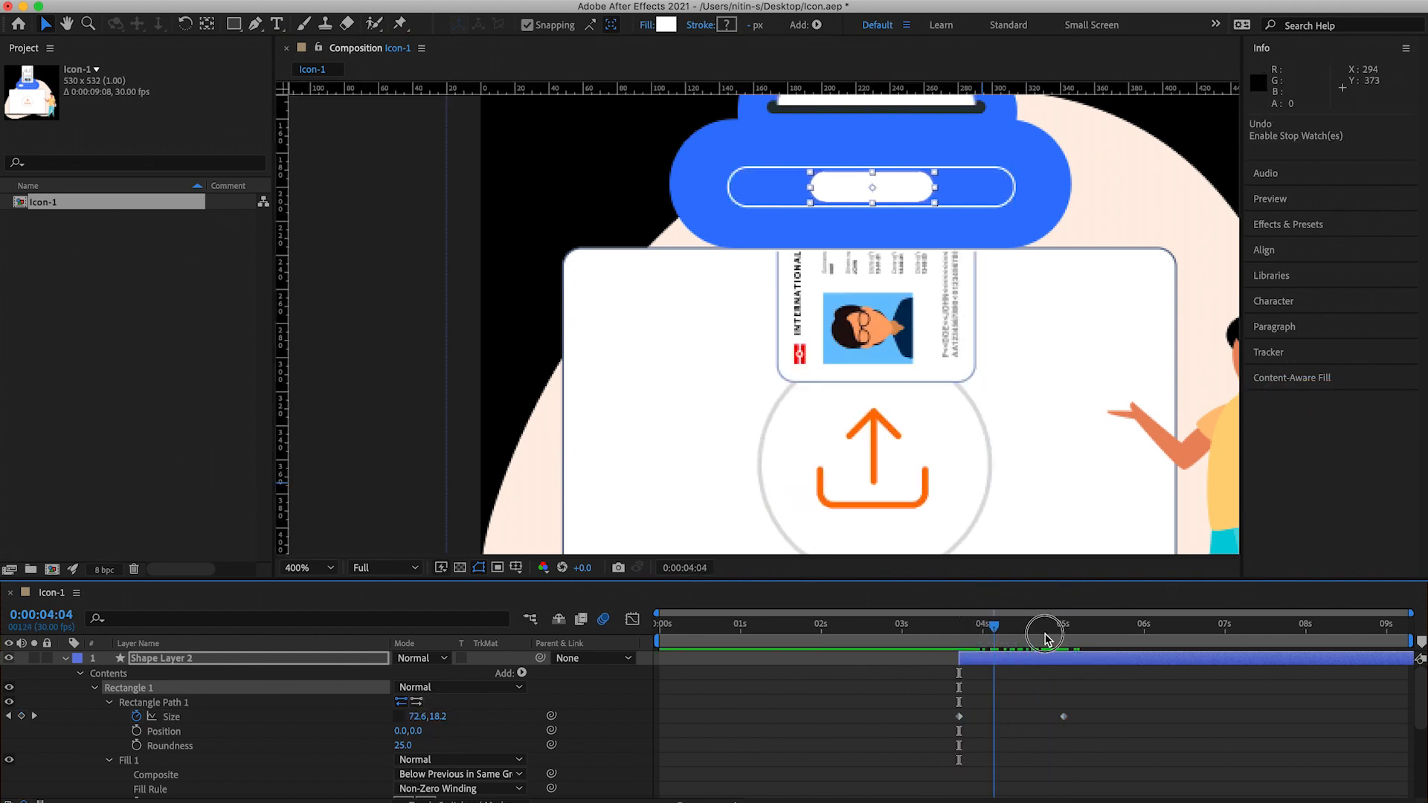
left_click_drag(1045, 636, 972, 632)
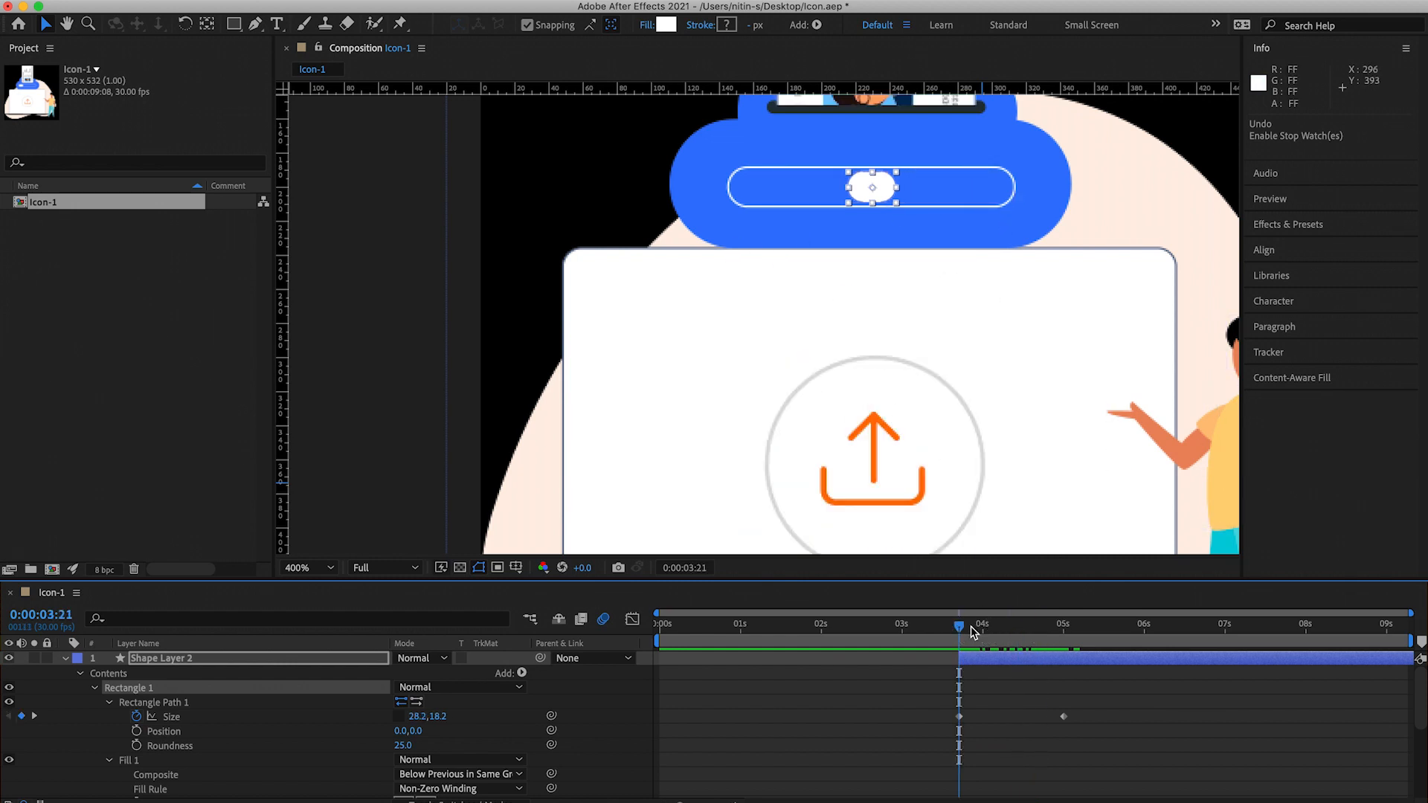
left_click(136, 732)
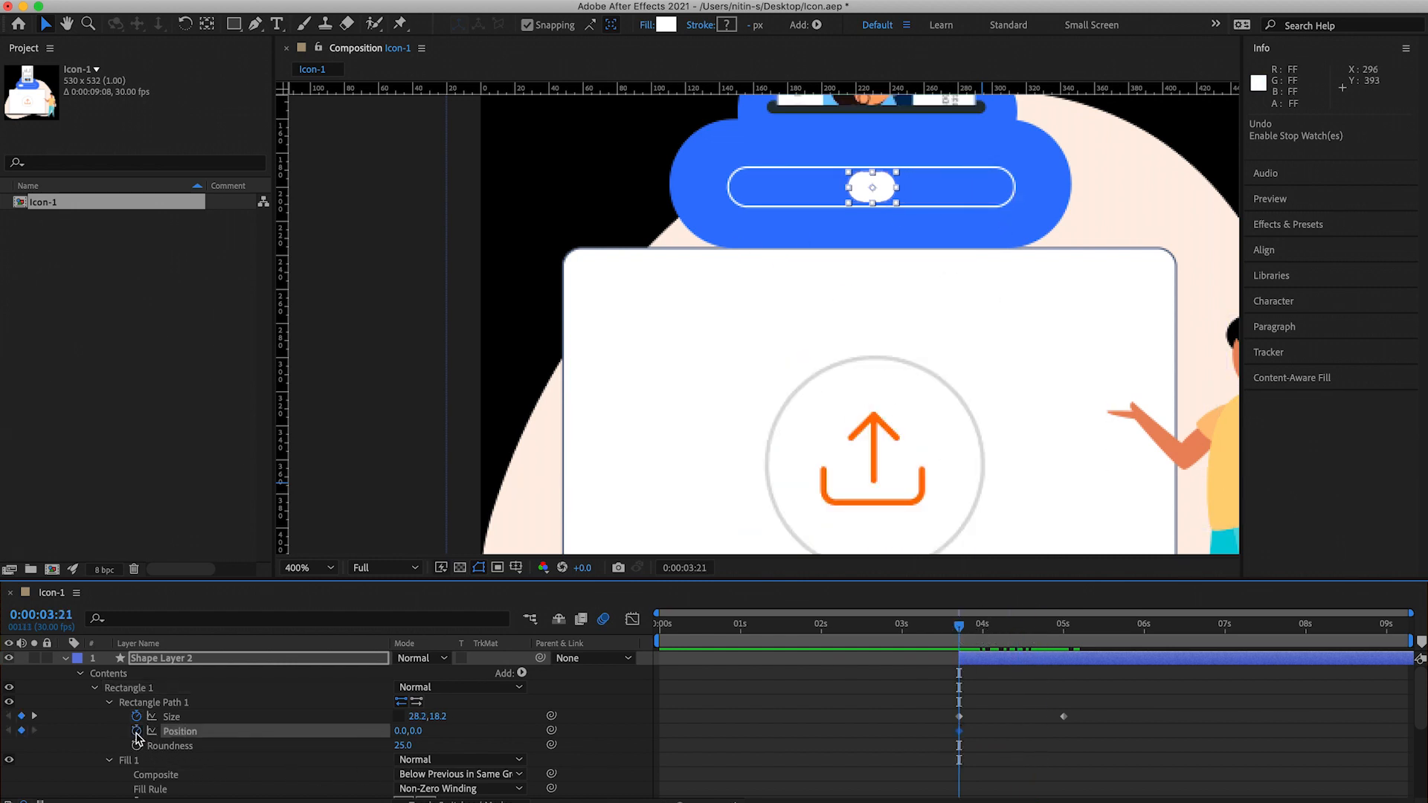
left_click_drag(960, 626, 1064, 627)
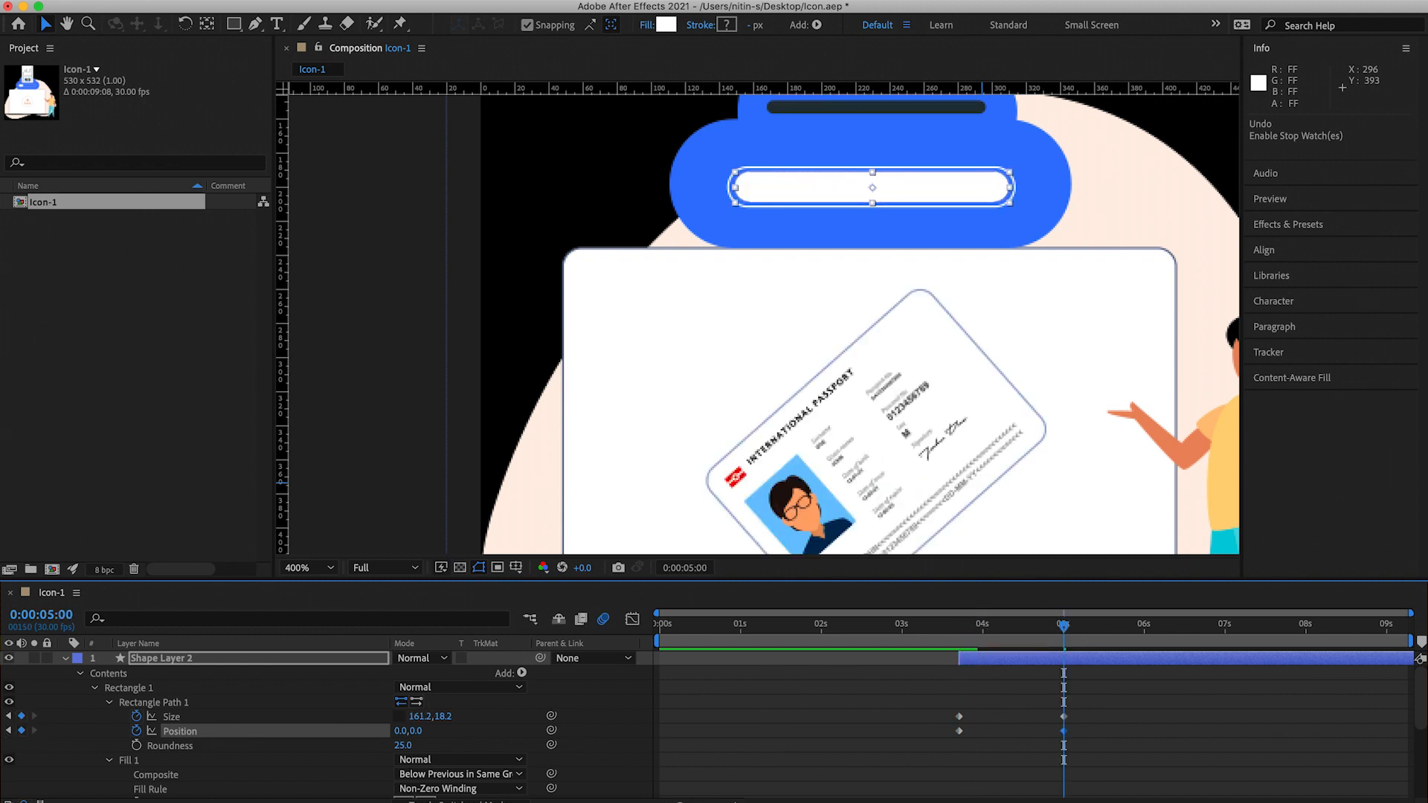
Set the rectangle path's Position keyframe at 0:00:03:21 to -67, 0 and move back to 0:00:03:01
left_click_drag(974, 631, 959, 629)
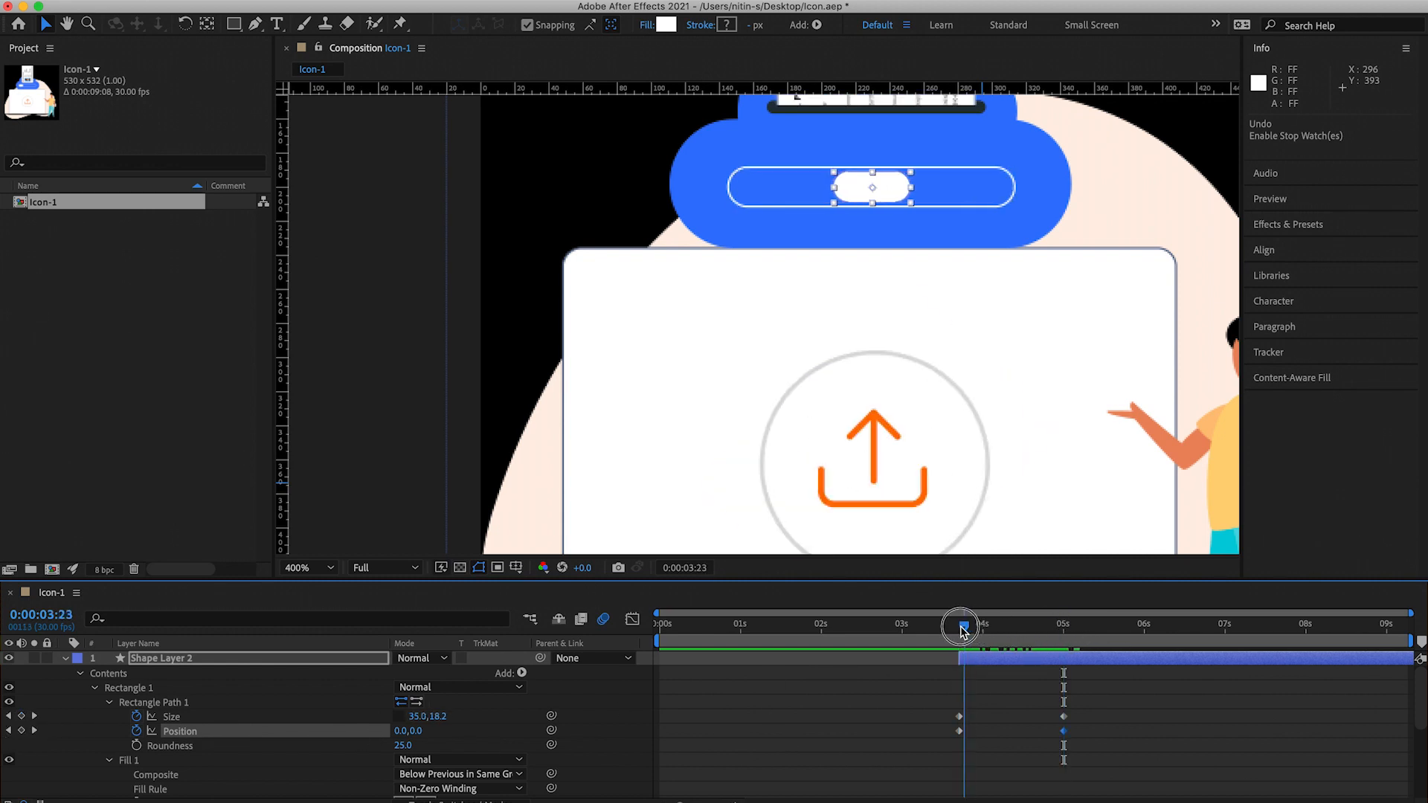
left_click(960, 732)
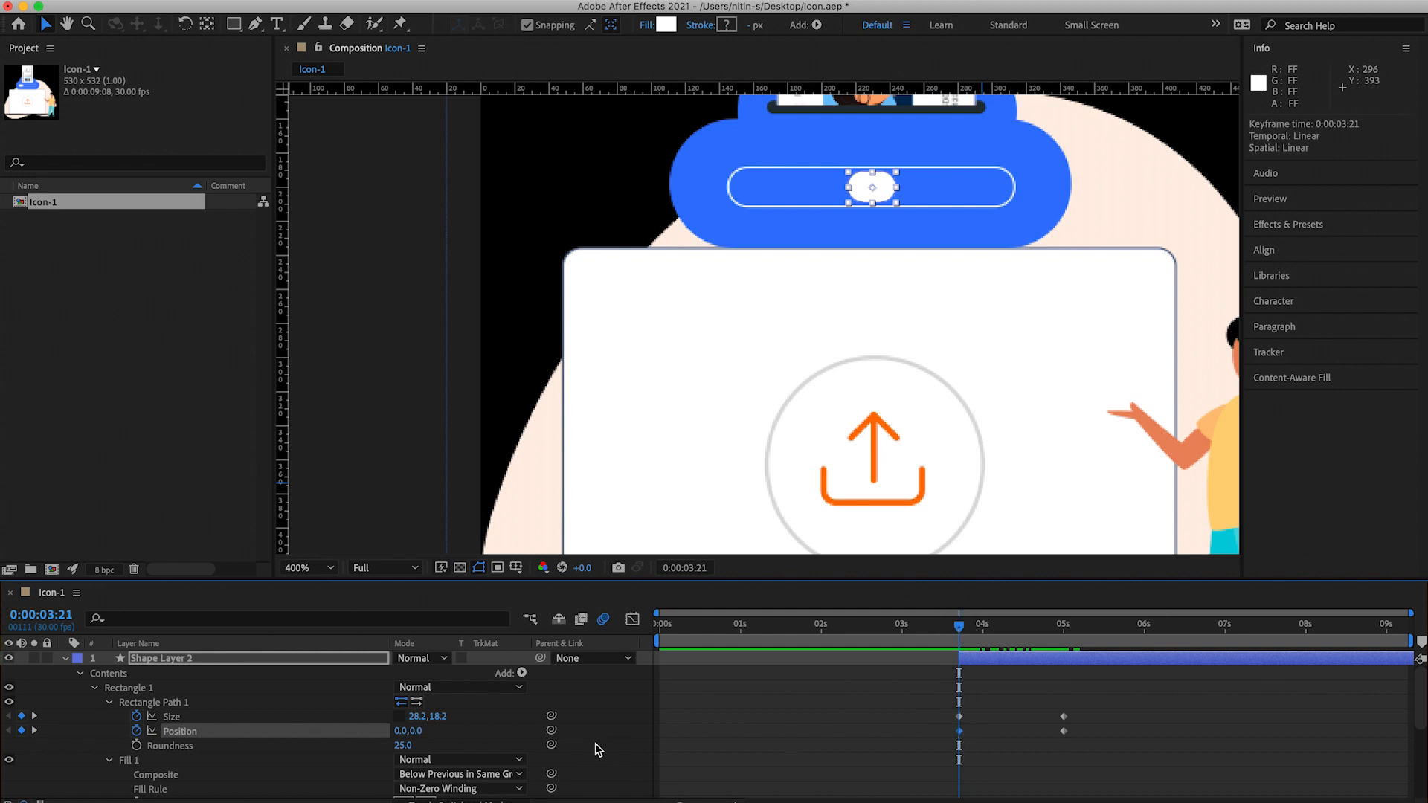
left_click_drag(401, 733, 349, 738)
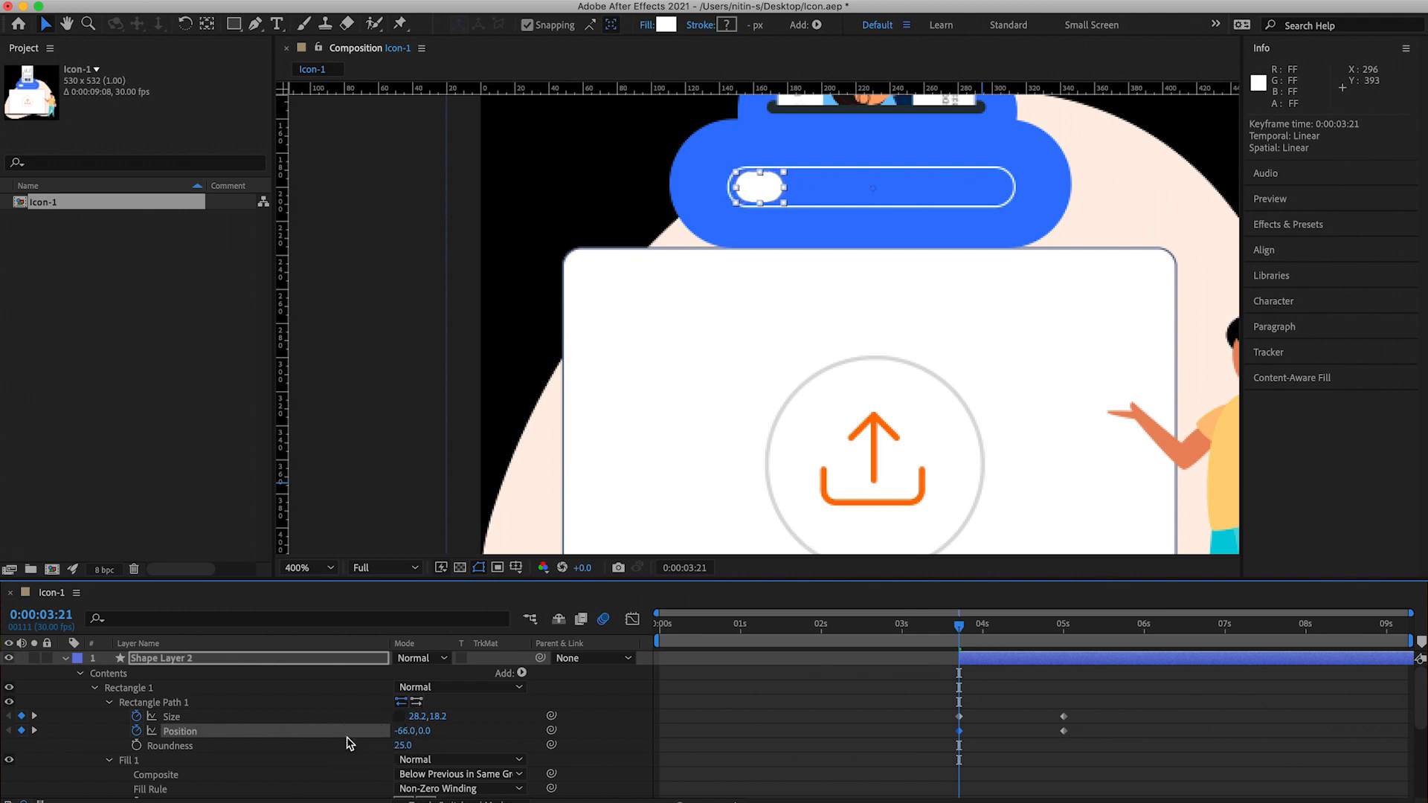
left_click(411, 734)
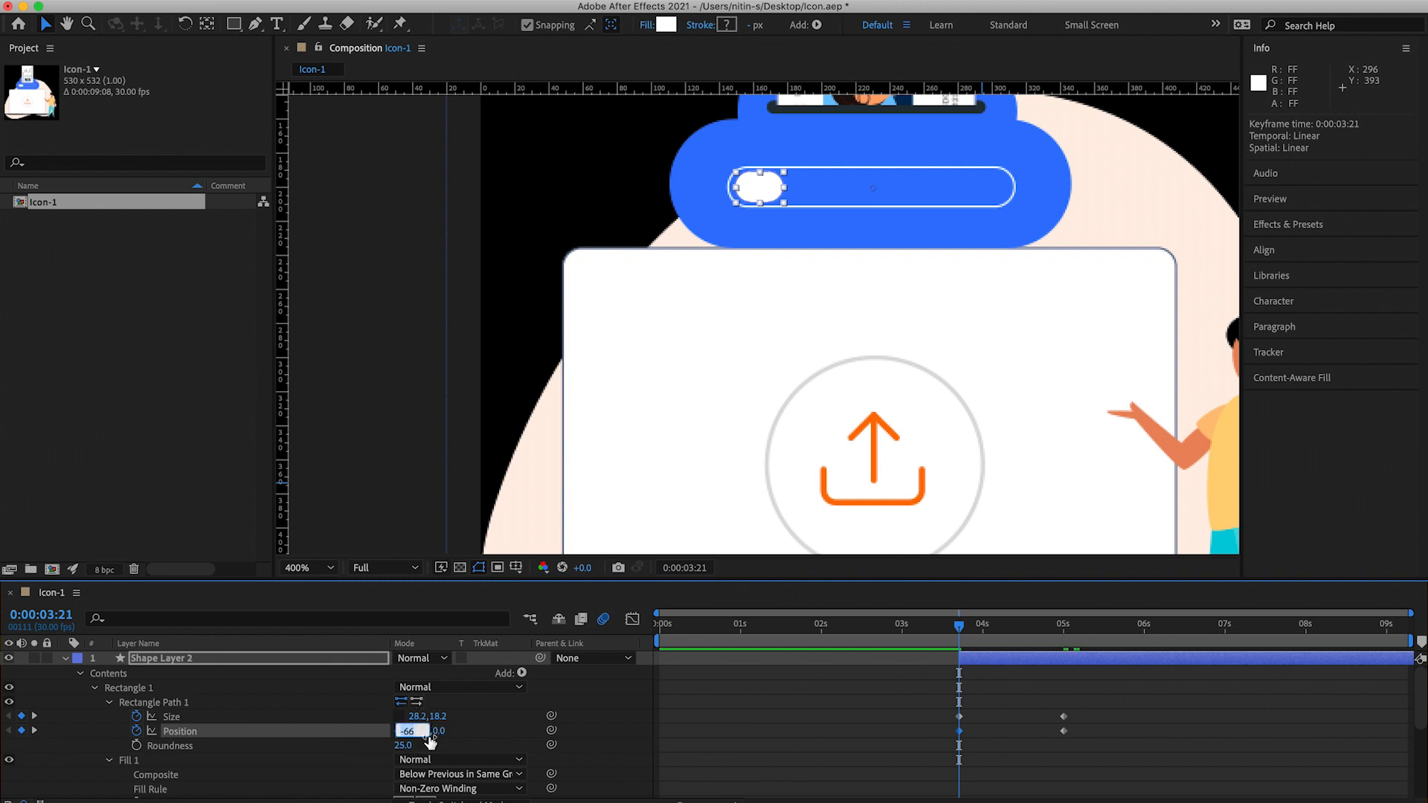
key("Down")
left_click_drag(965, 632, 909, 636)
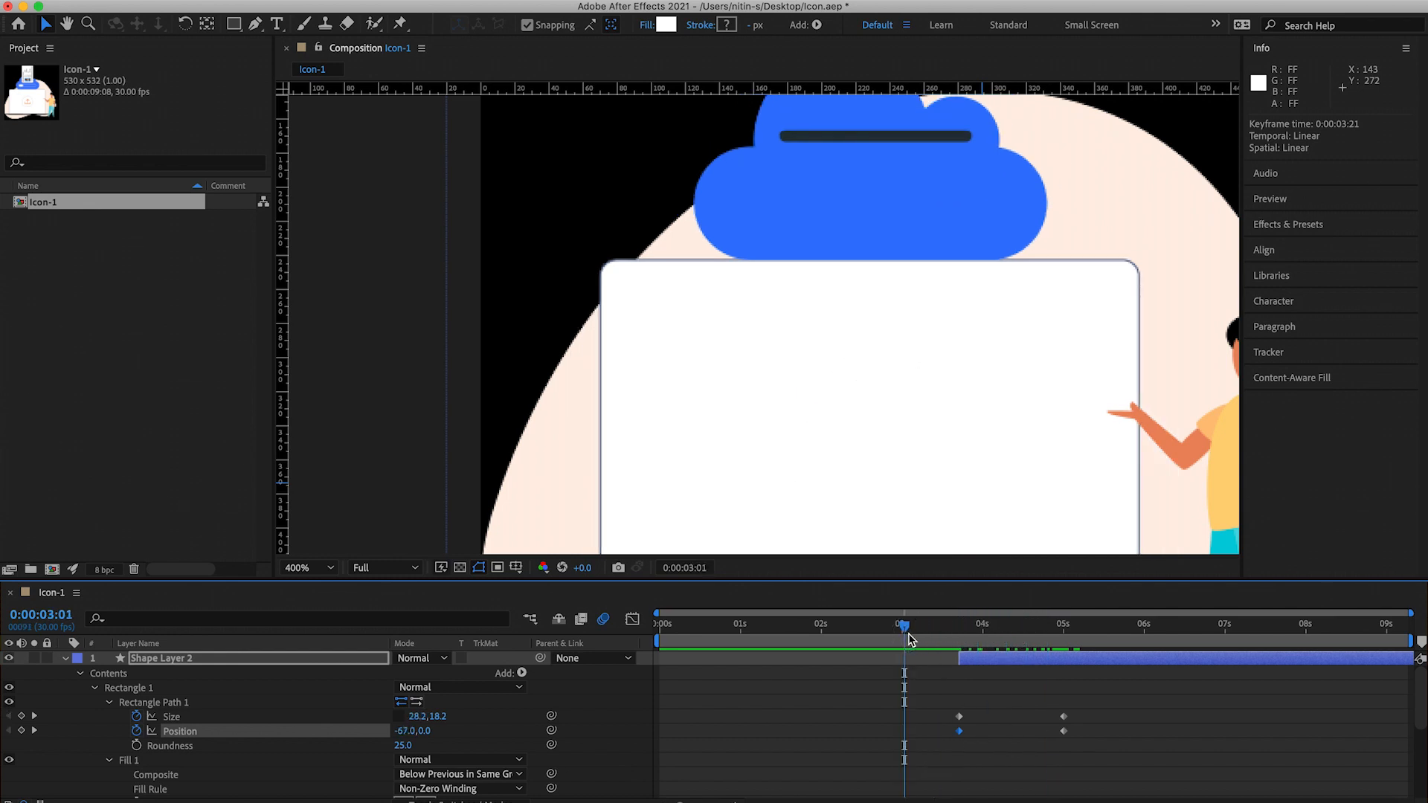
Move the ending Size and Position keyframes of Rectangle Path 1 to 0:00:06:29 and preview the slower loading bar fill
key("space")
left_click_drag(1039, 686, 1234, 736)
left_click_drag(1162, 631, 933, 635)
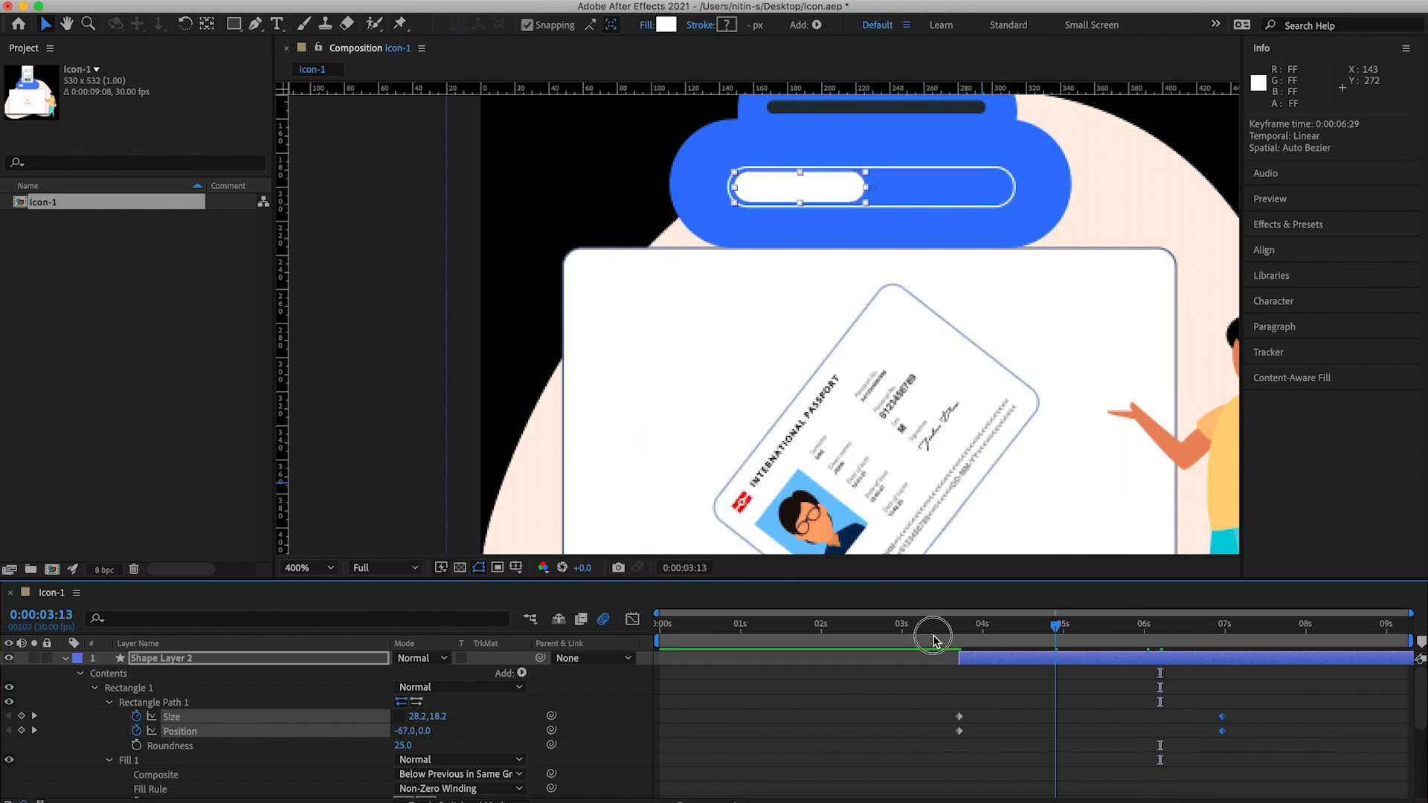
key("space")
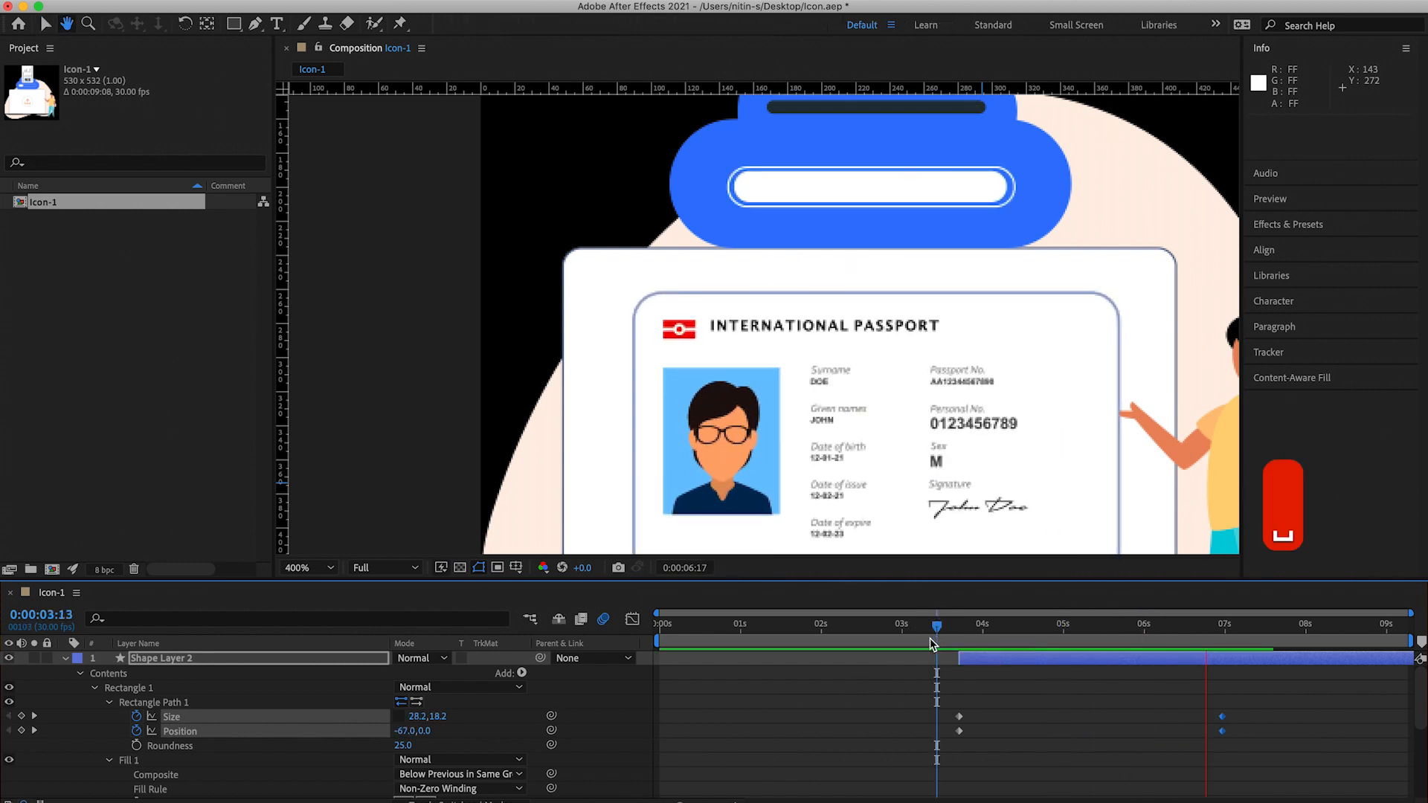
Fit the whole composition in view and play the animation from 0:00:00:00 to check the full sequence
left_click(334, 574)
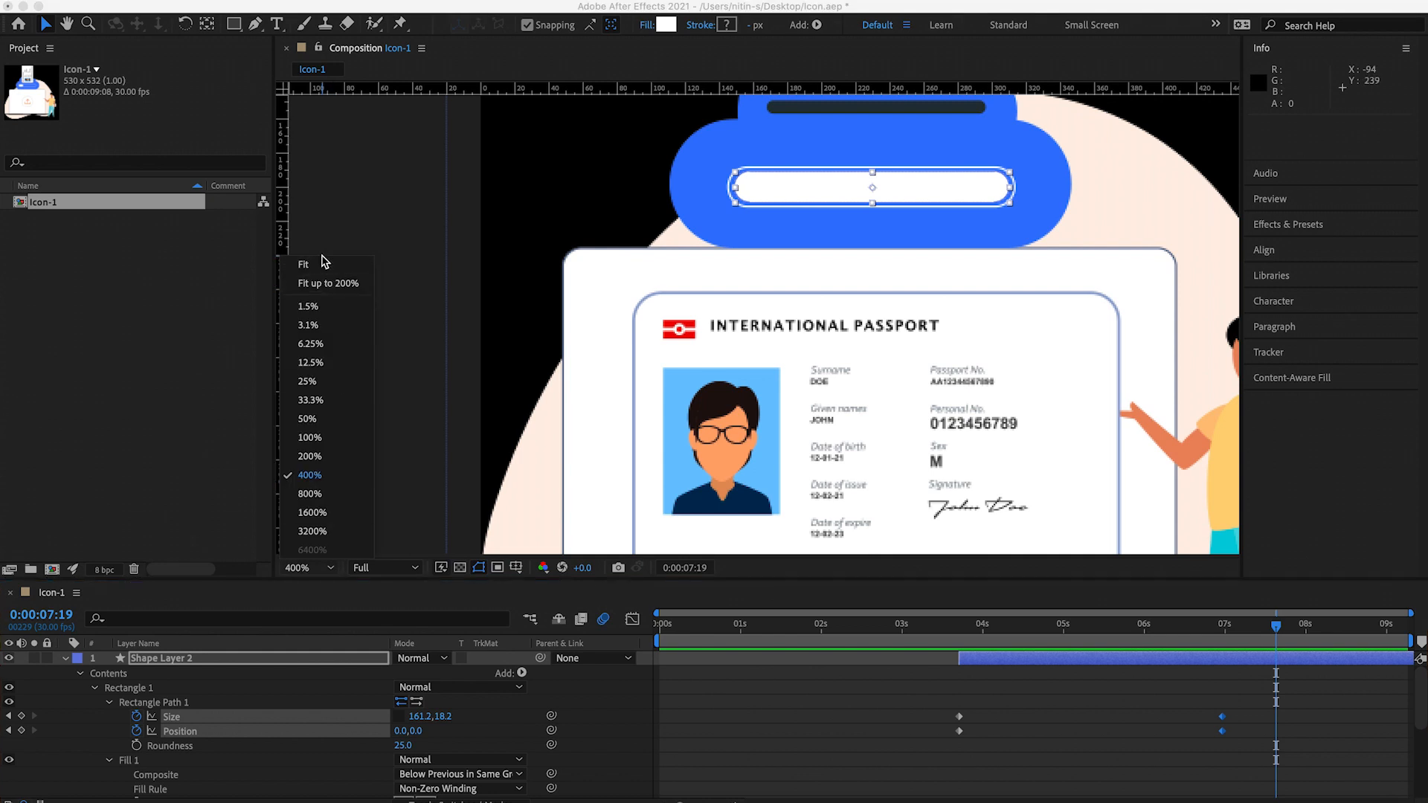
left_click(339, 280)
left_click(371, 246)
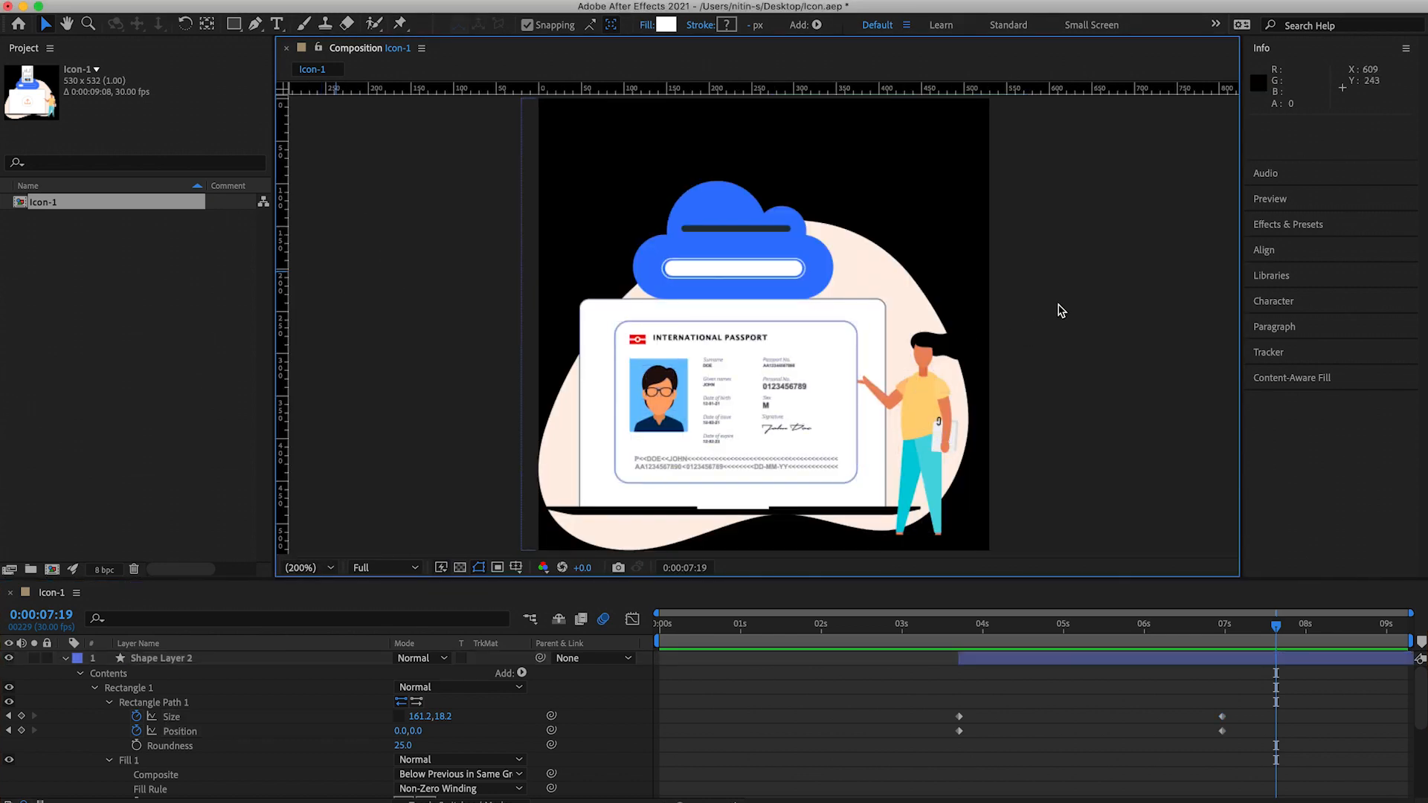
key("space")
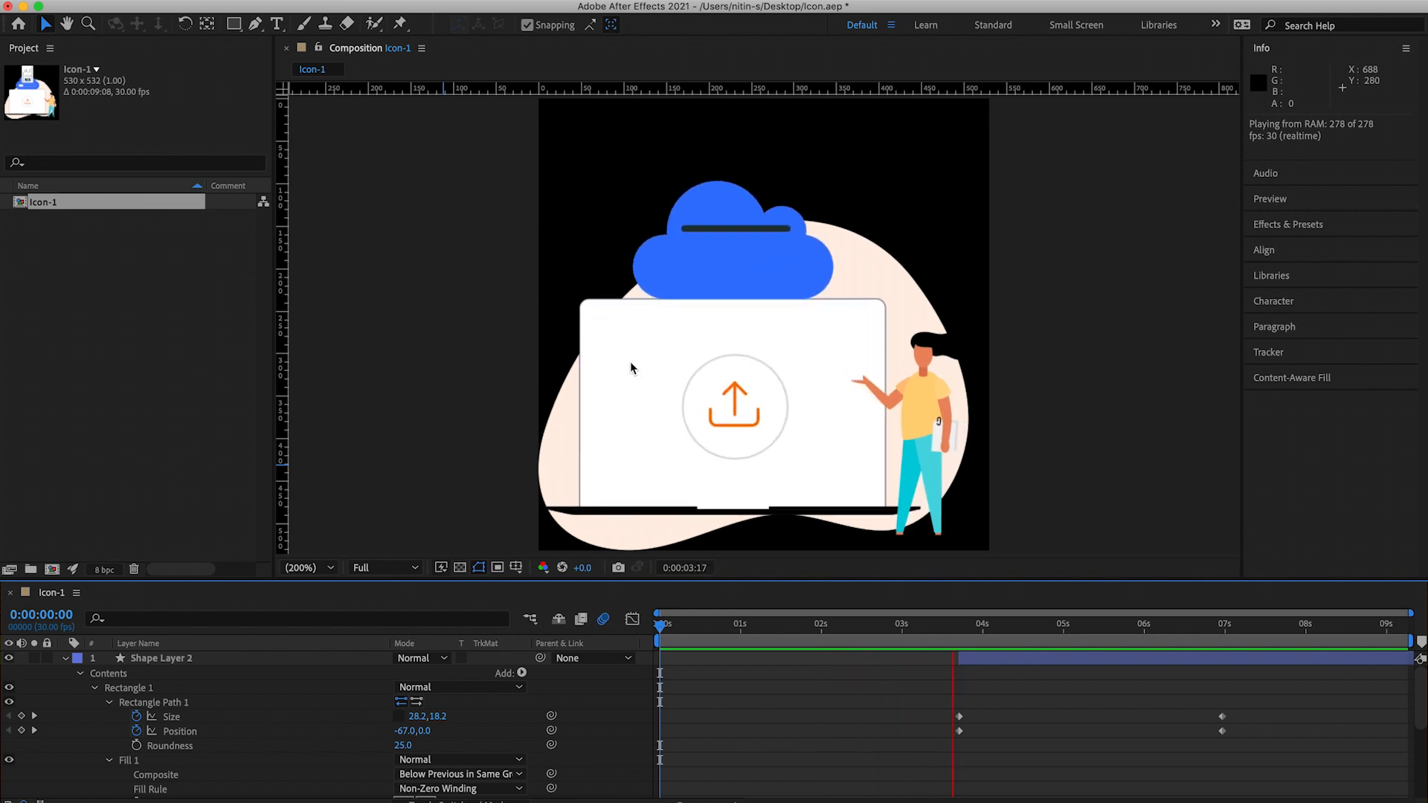
key("space")
left_click(1129, 415)
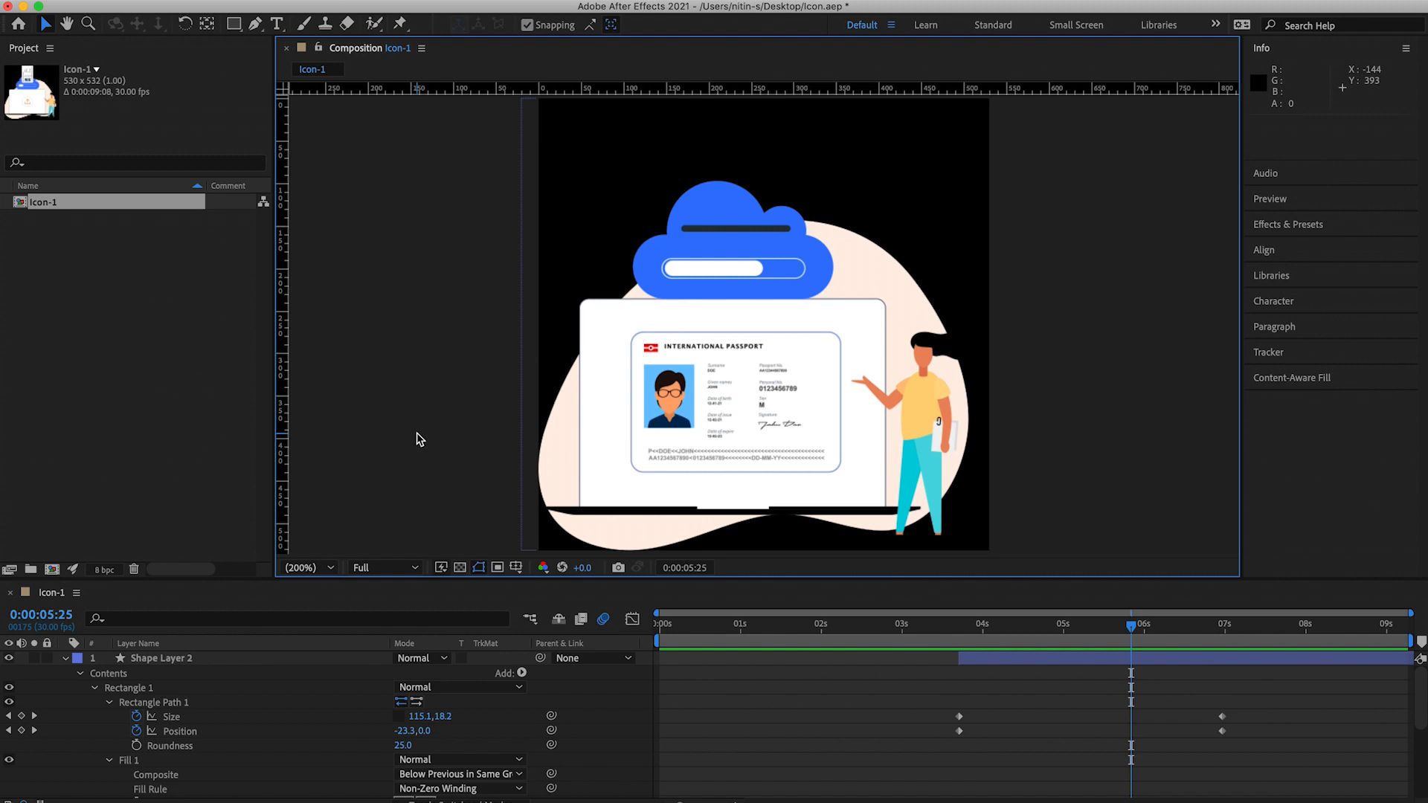
Check the artwork against the transparency grid, then return to the solid background
left_click(428, 242)
left_click(460, 569)
left_click(460, 568)
left_click(459, 569)
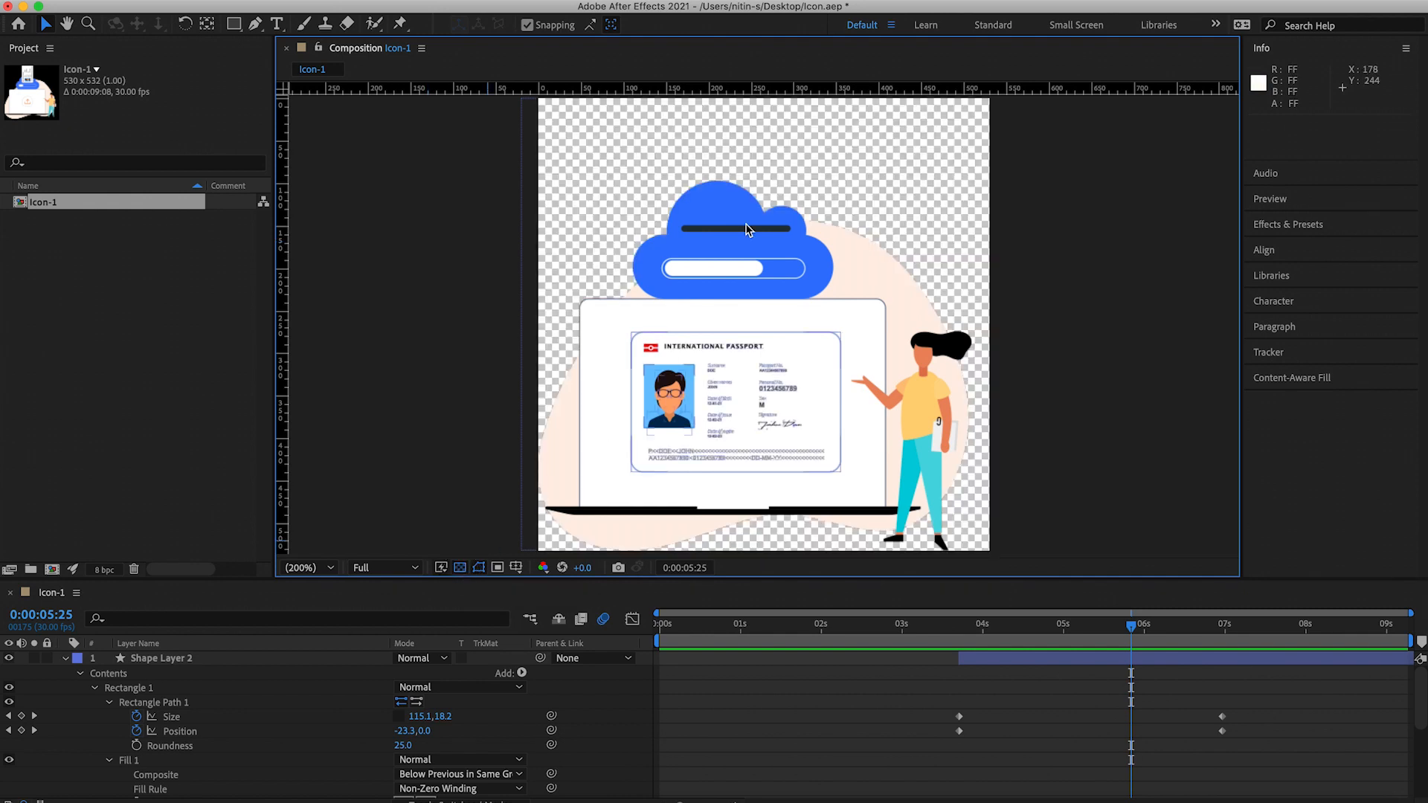
left_click(460, 568)
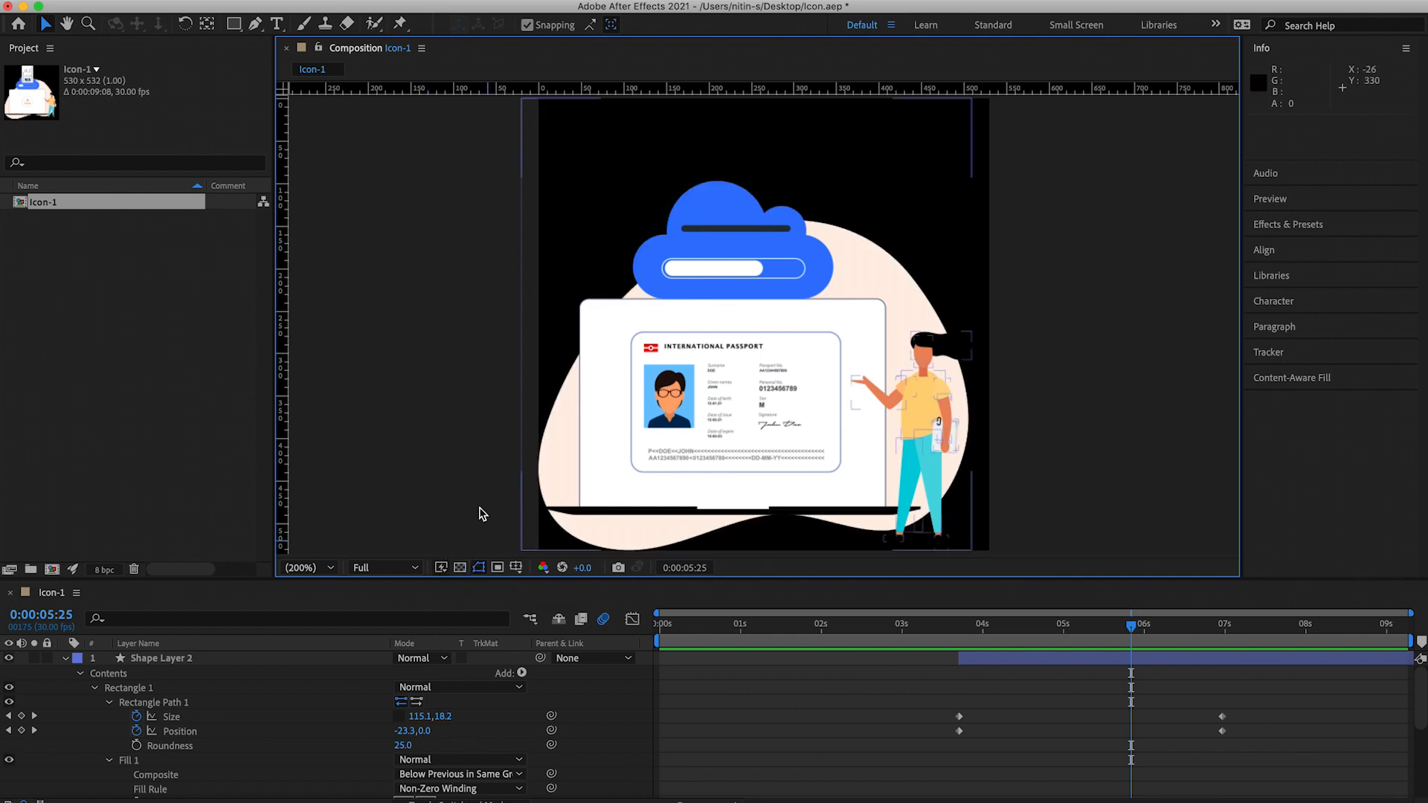
Change the Icon-1 composition's background color to a medium coral red in its composition settings
left_click(108, 316)
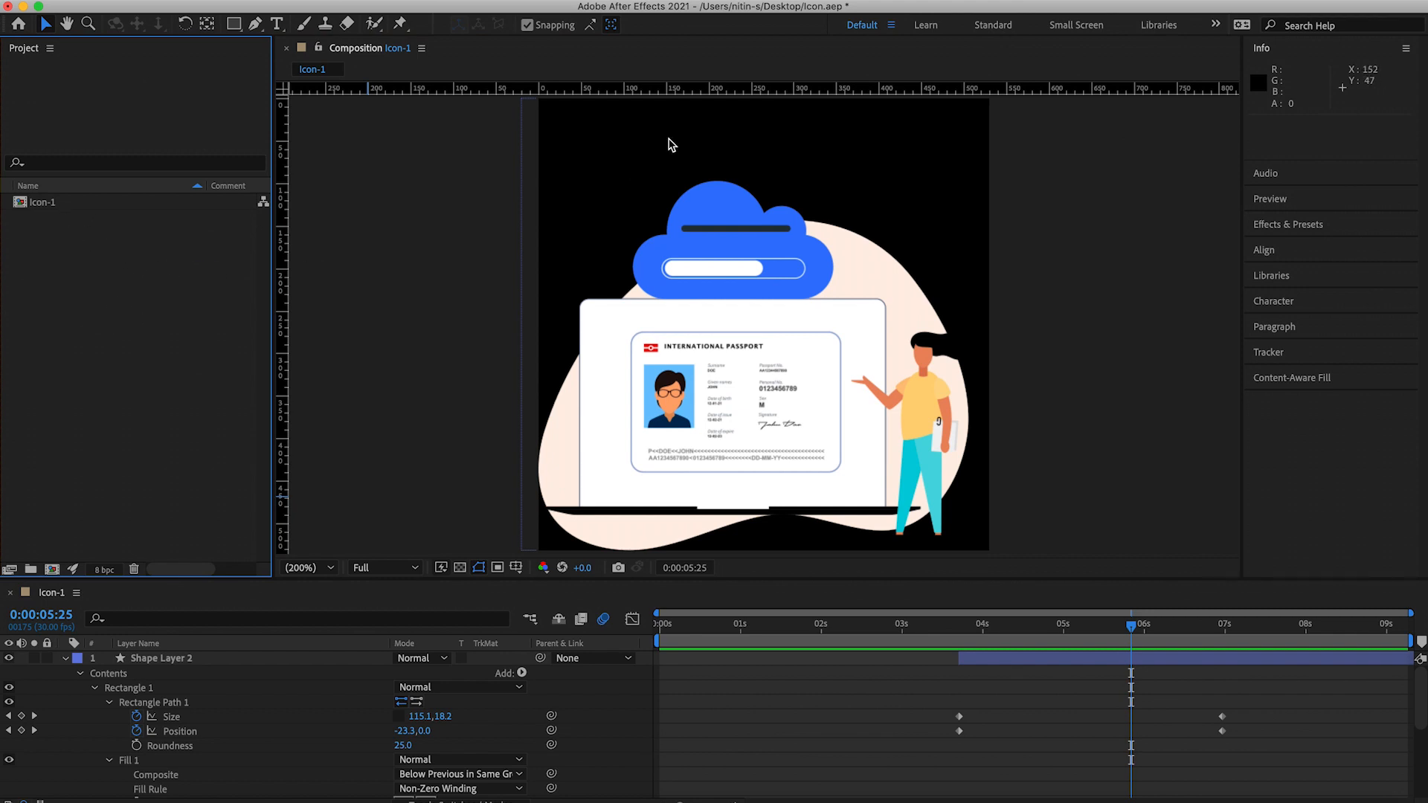
right_click(67, 203)
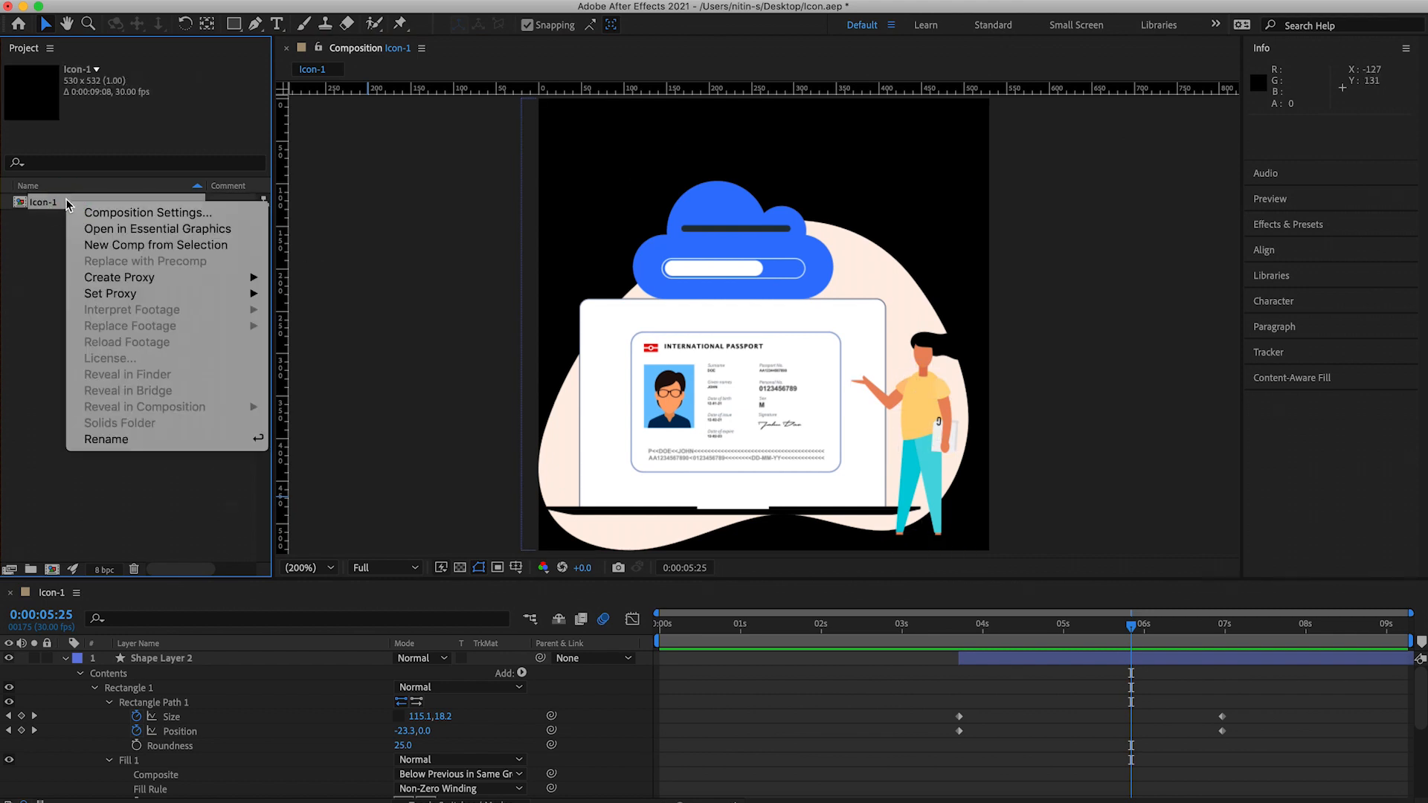
left_click(146, 214)
left_click(875, 350)
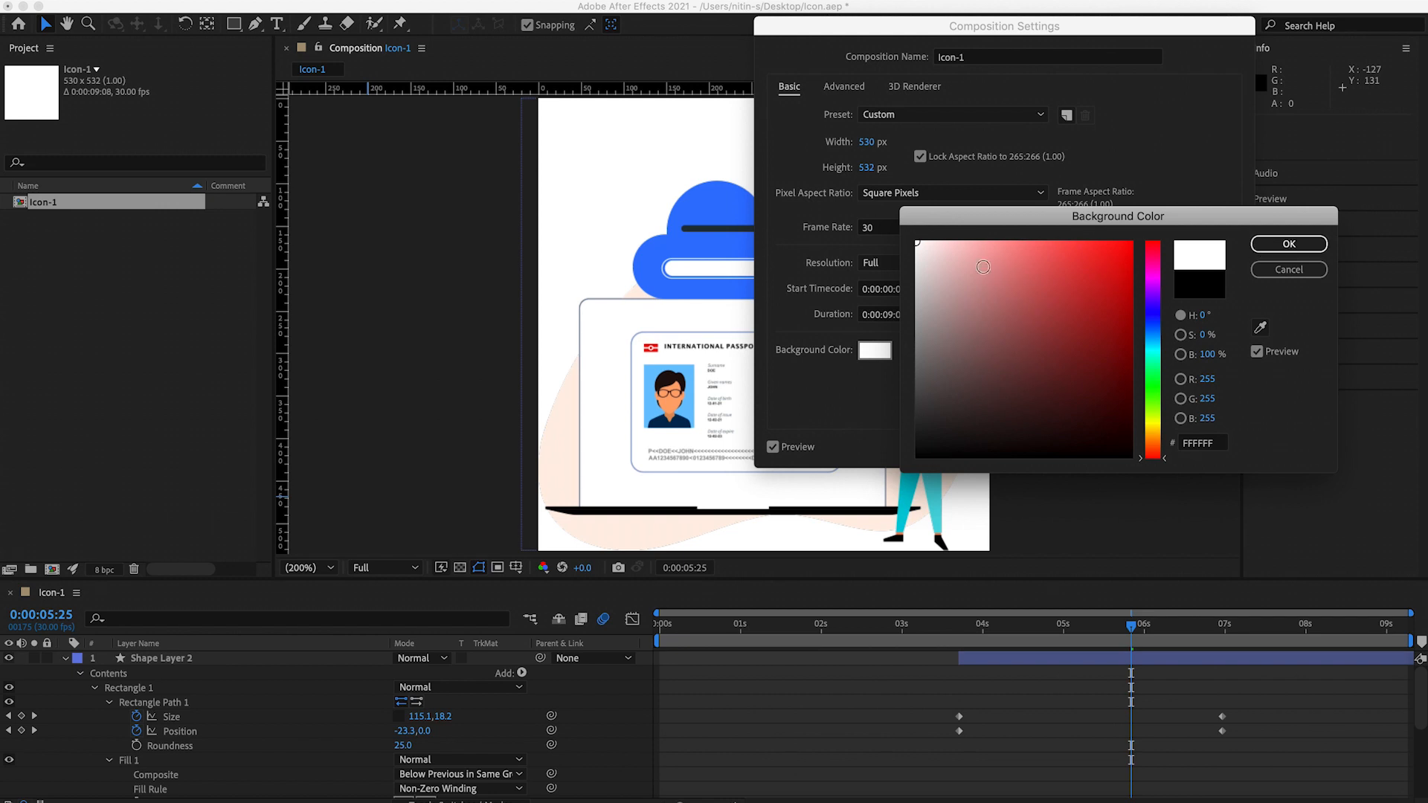
left_click(956, 261)
left_click(998, 277)
left_click(1007, 266)
left_click(1269, 248)
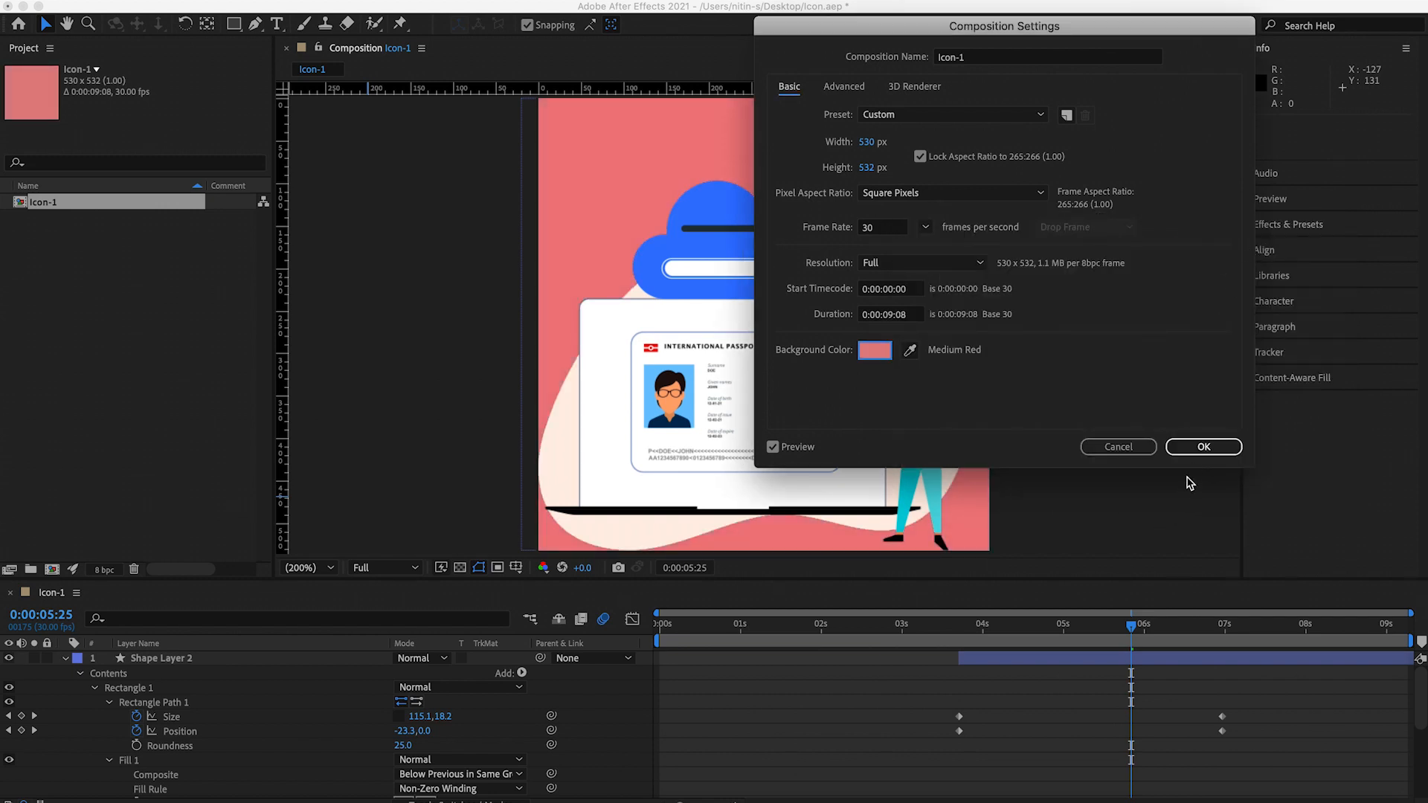
left_click(1198, 446)
Play the finished animation from 0:00:00:00 in a maximized composition view, then restore the normal layout
left_click_drag(973, 630, 502, 636)
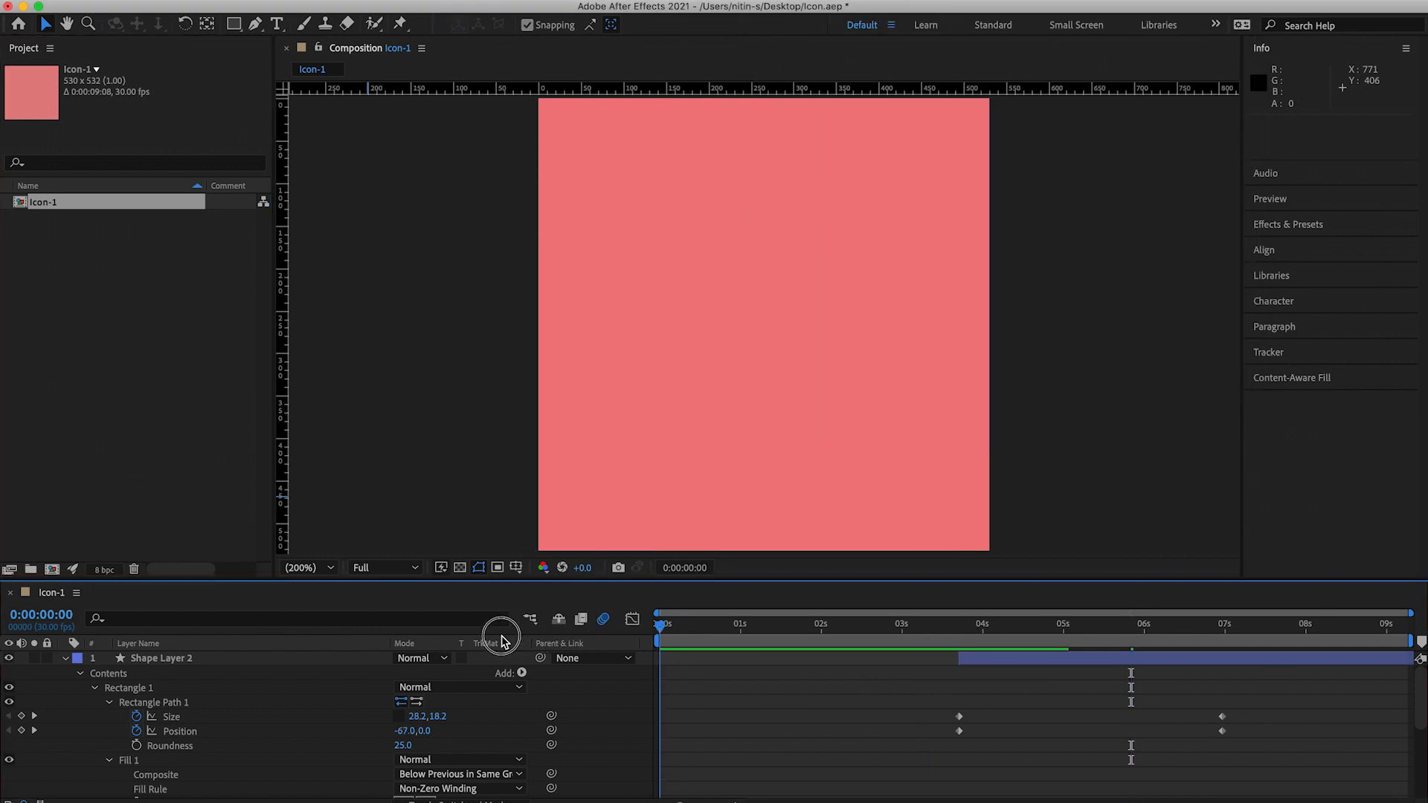
left_click(392, 400)
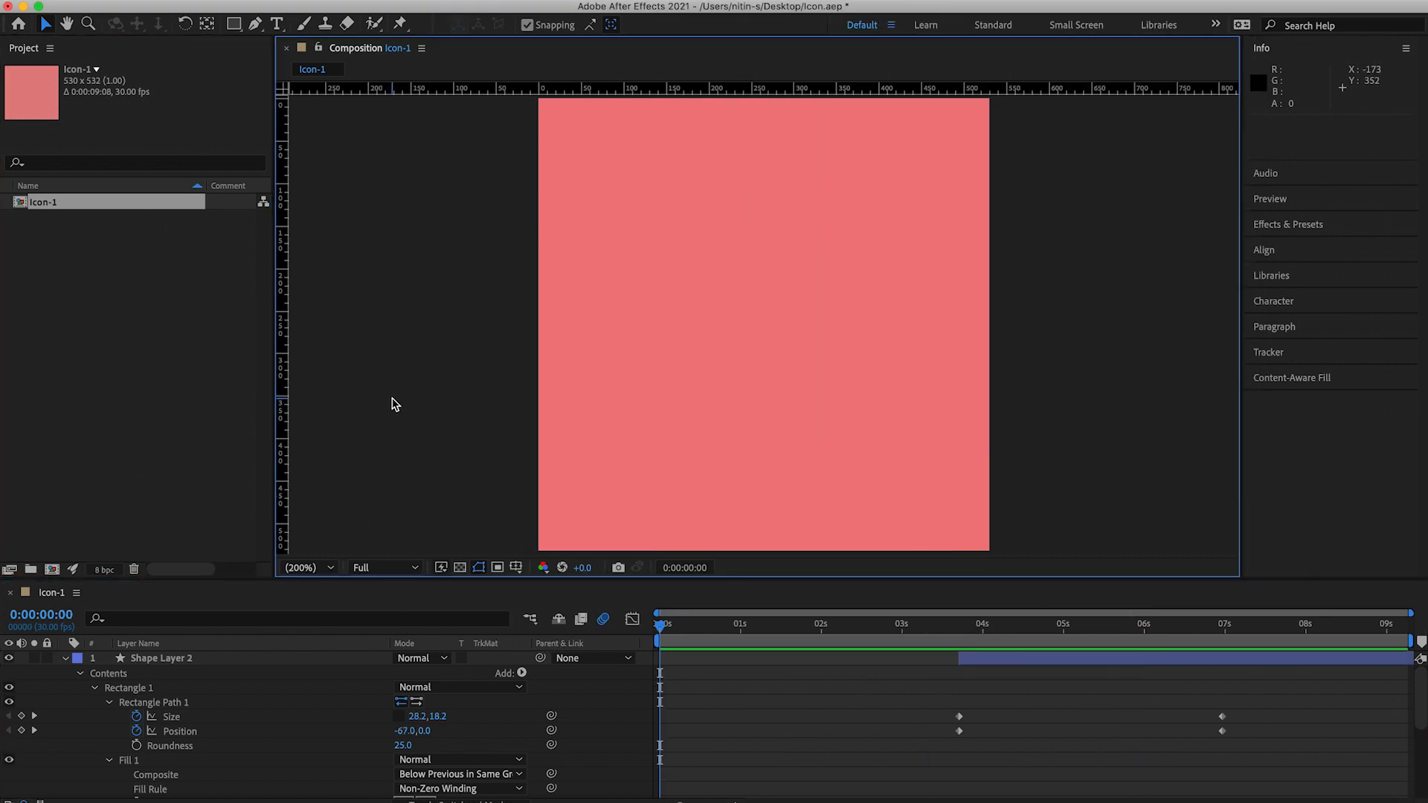
key("grave")
key("space")
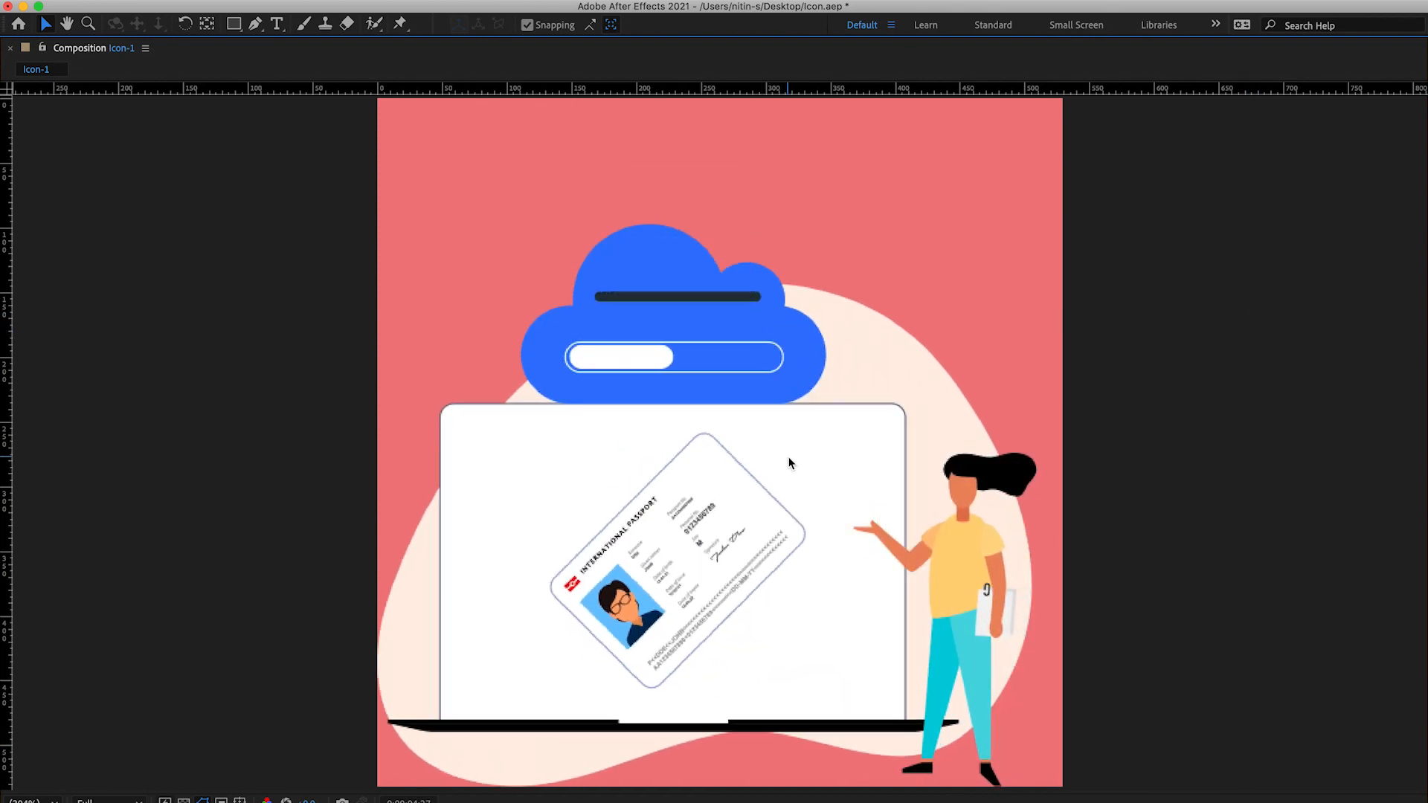
key("grave")
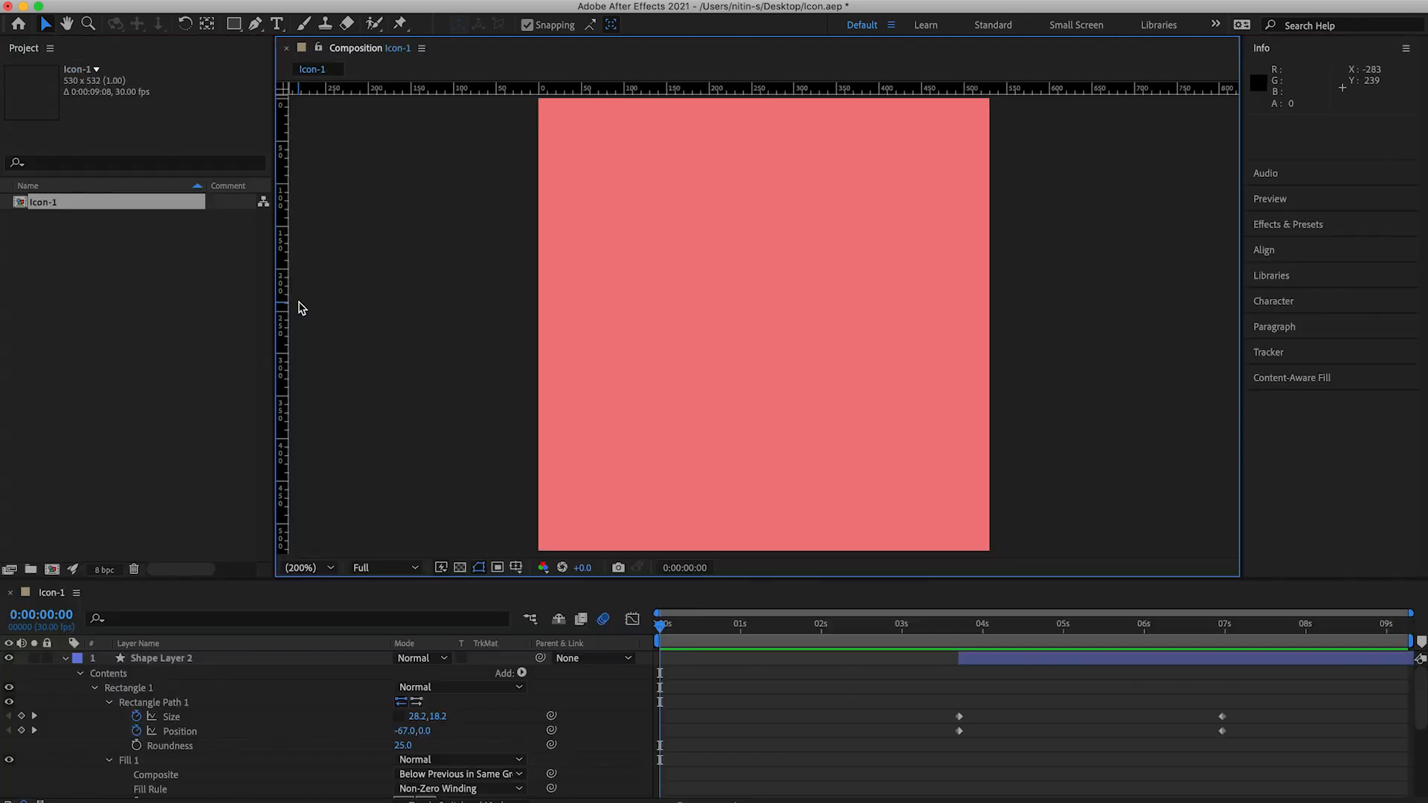